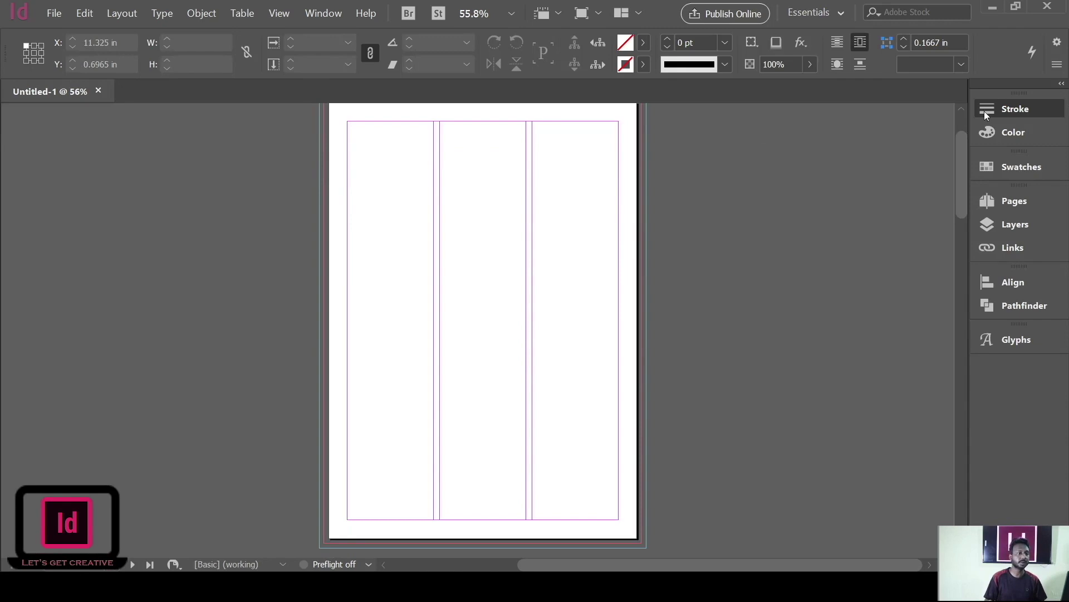
Step: Look through the document's pages and examine their three-column layout
scroll(585, 223, up, 2)
scroll(592, 218, down, 10)
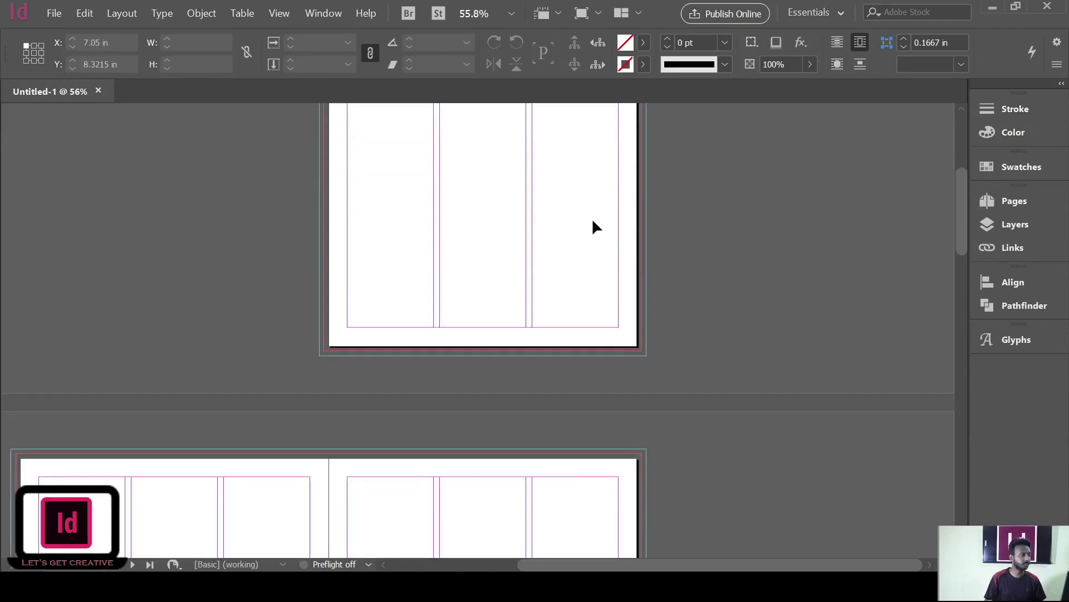
drag(647, 563, 548, 559)
scroll(670, 393, down, 10)
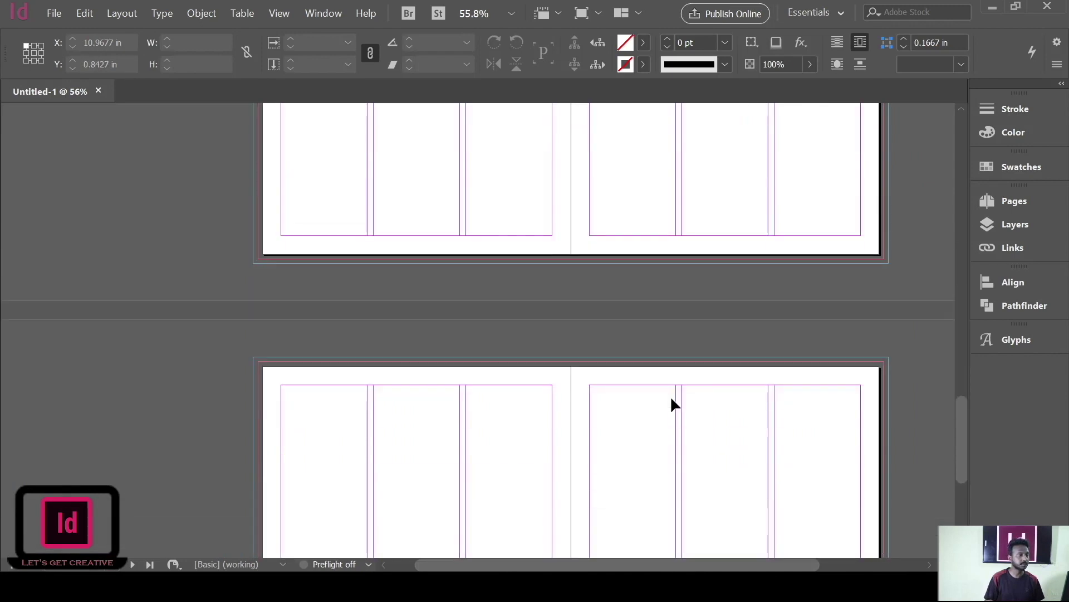
scroll(701, 433, down, 2)
drag(962, 483, 941, 146)
drag(535, 564, 577, 552)
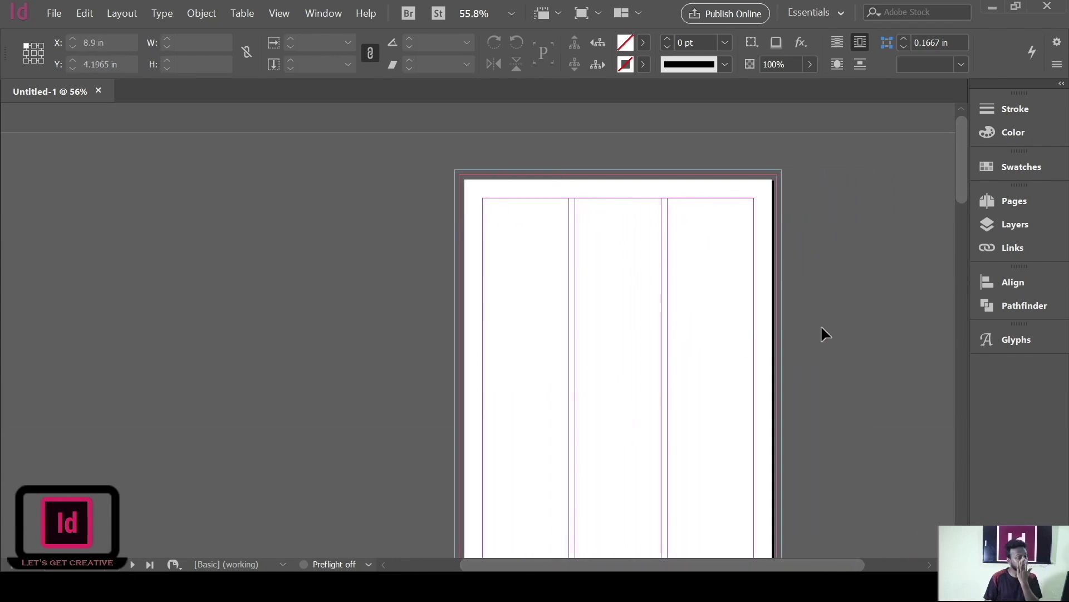
click(1009, 201)
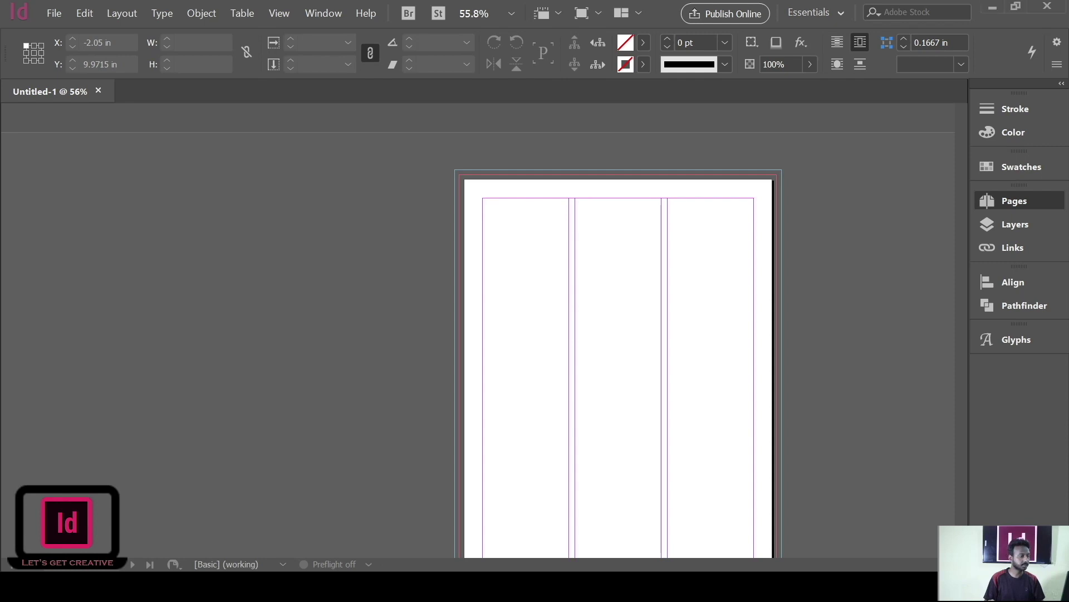
scroll(666, 491, down, 3)
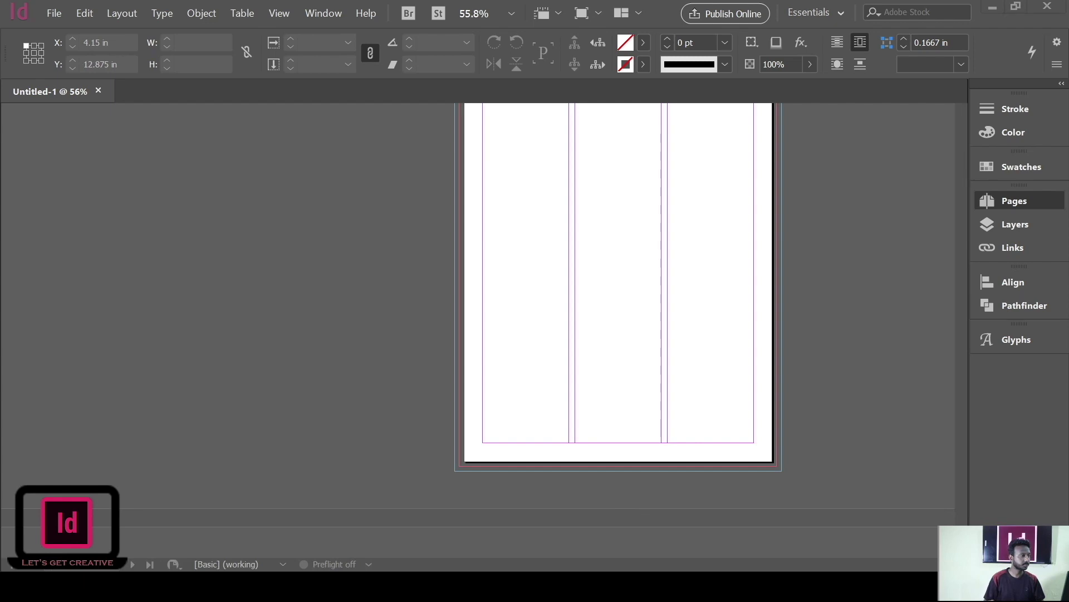
scroll(560, 251, up, 5)
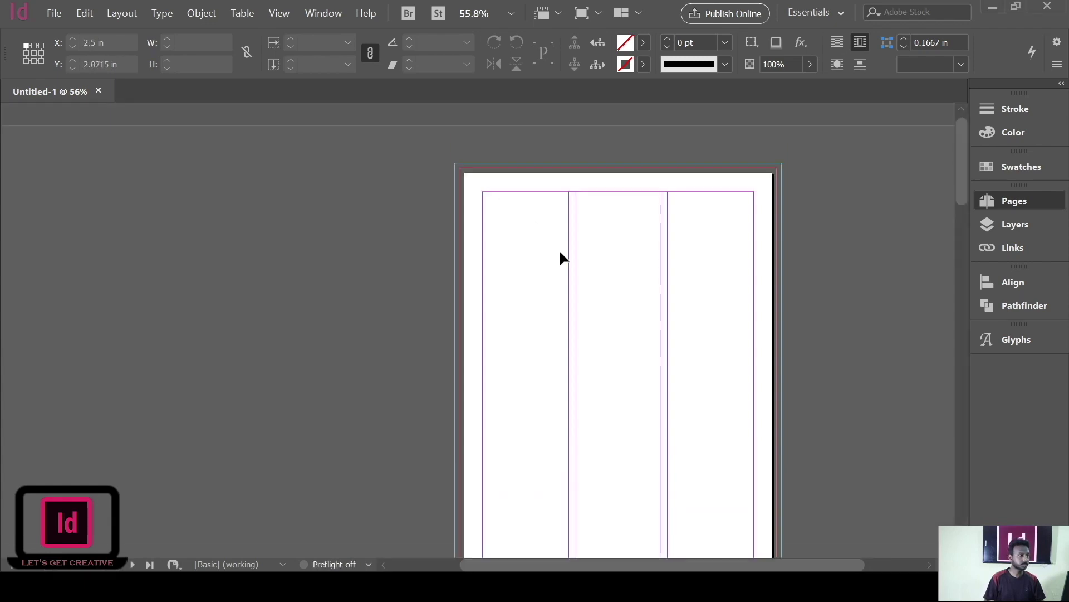
scroll(652, 368, down, 3)
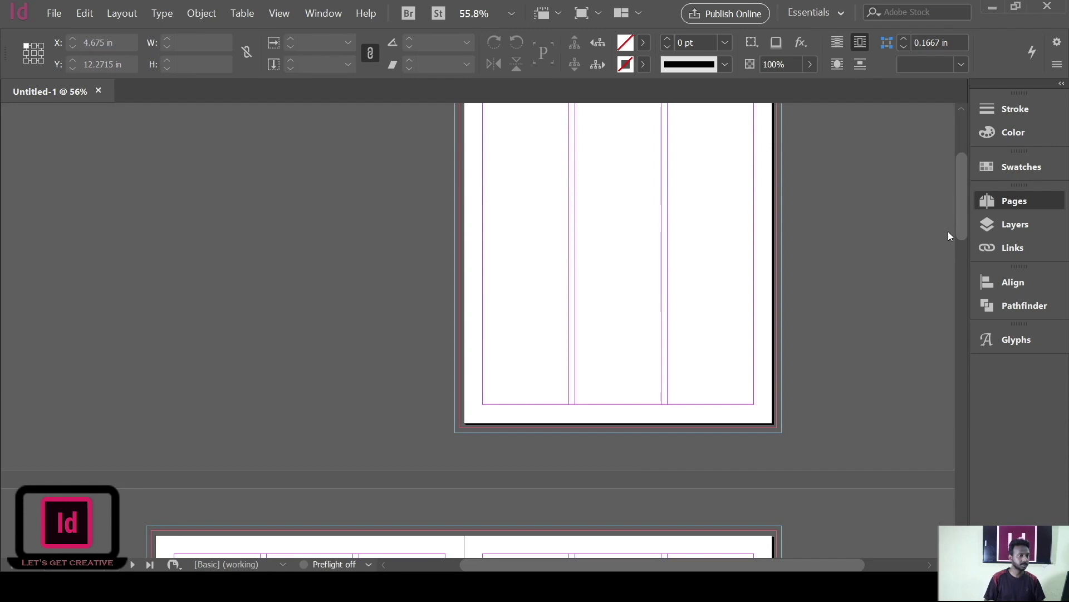
Step: On the master spread, create a text frame reading "unsplash Issue 1 Page No" and place it in the left page's bottom margin under the first column
scroll(933, 247, down, 8)
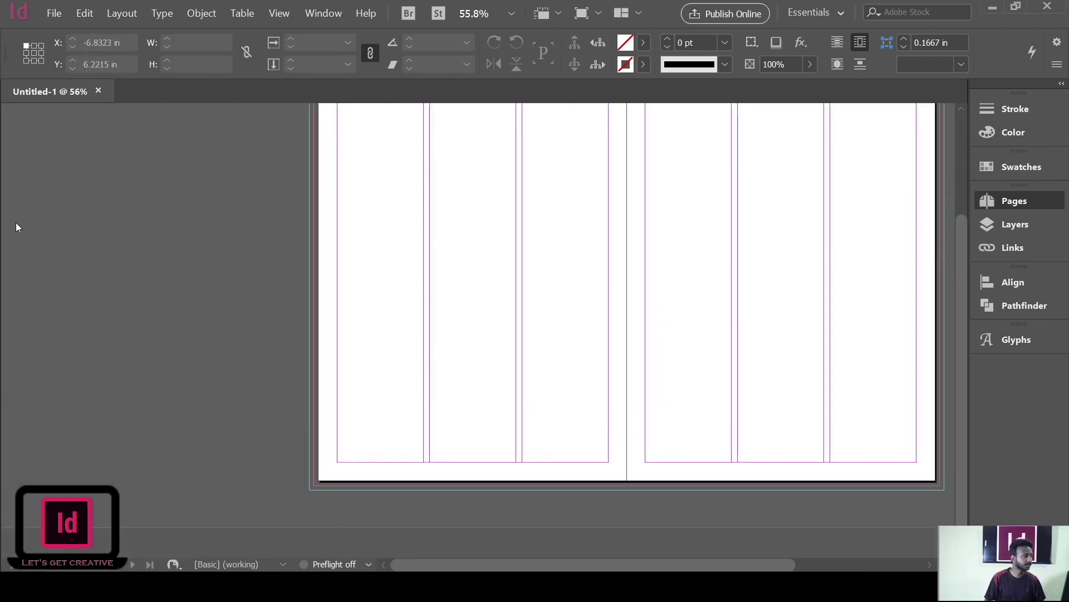
key(t)
drag(67, 444, 143, 465)
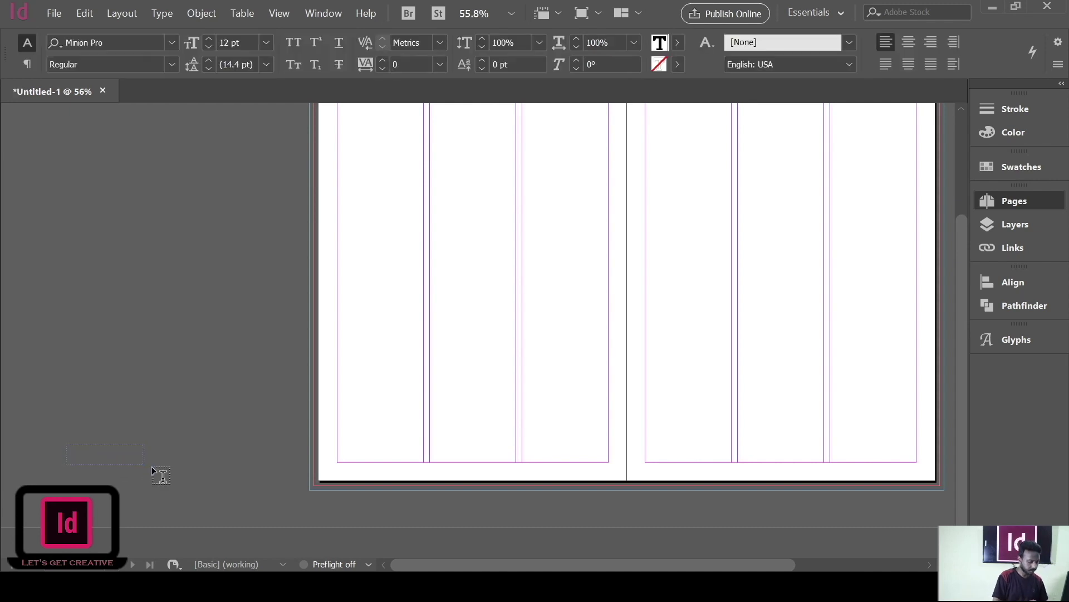
text(un)
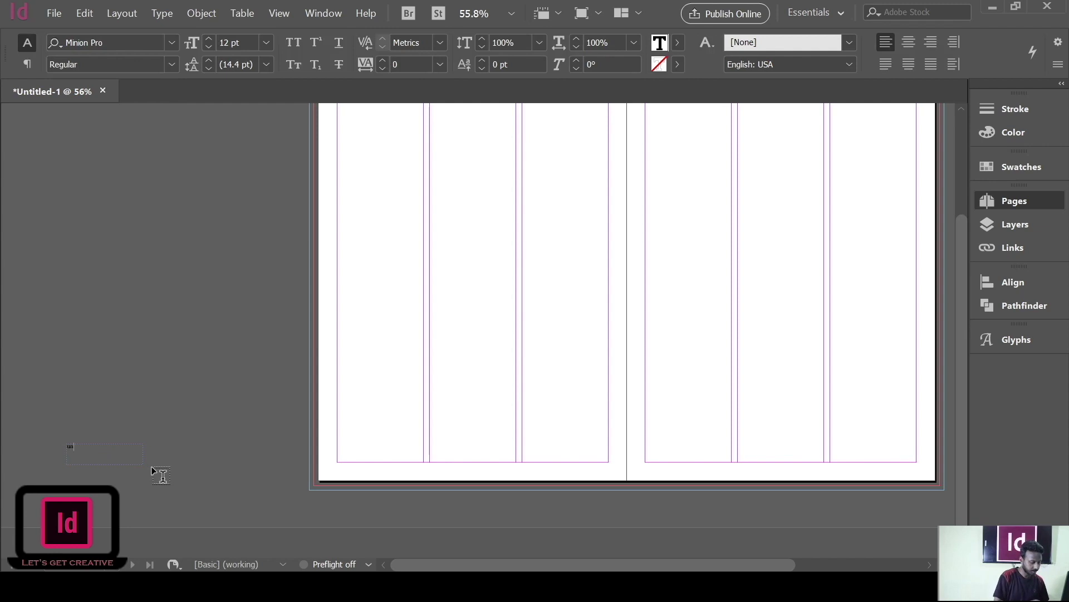
text(splash Issue 1 Page)
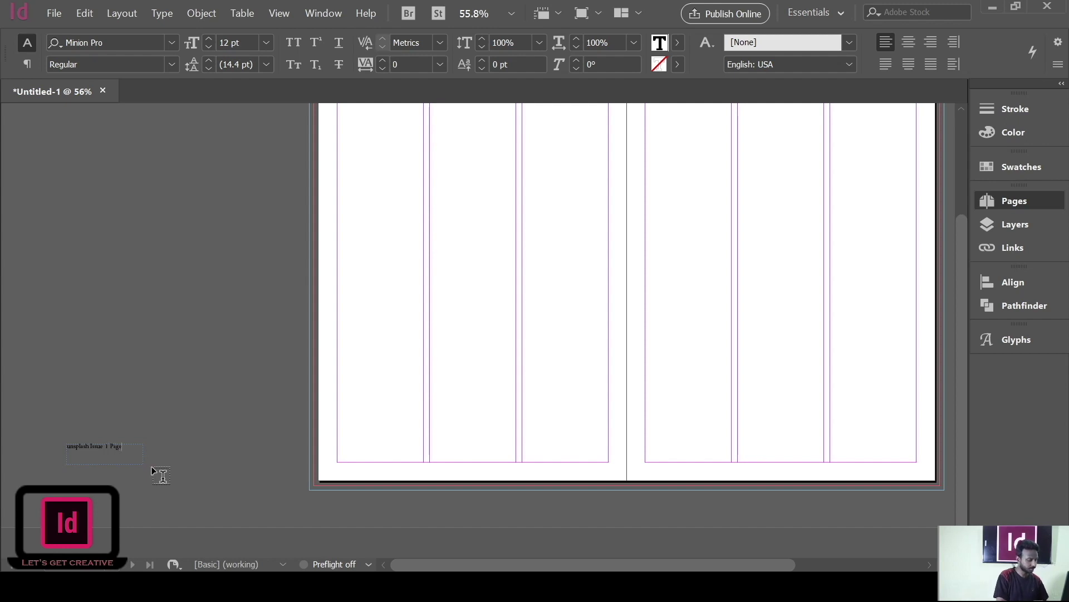
text(No)
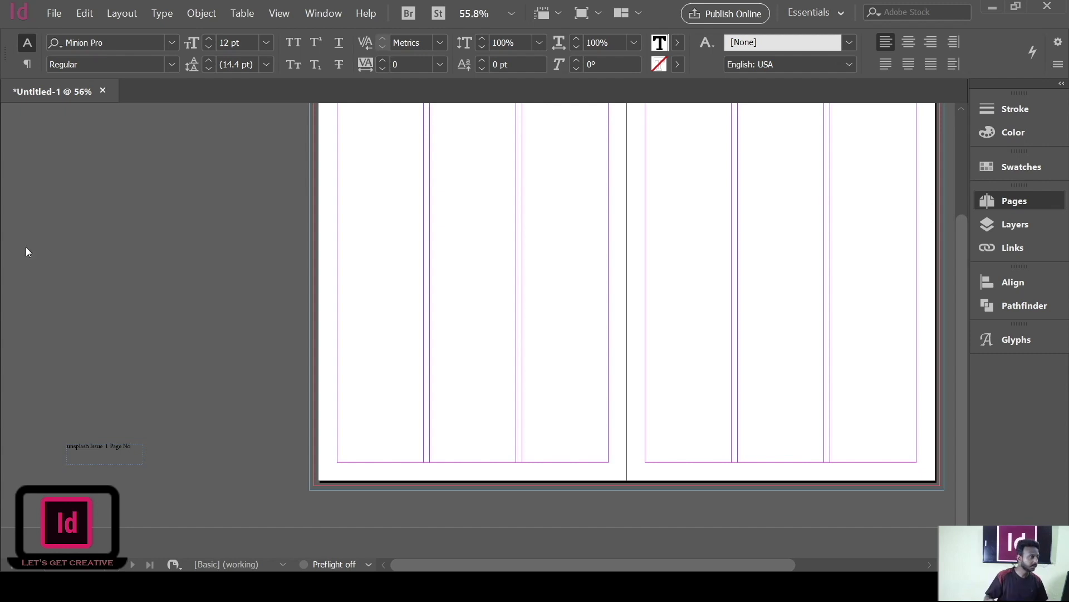
key(Escape)
drag(78, 454, 333, 467)
Step: Set the footer text size to 14 pt and widen its frame to 2.275 in
key(t)
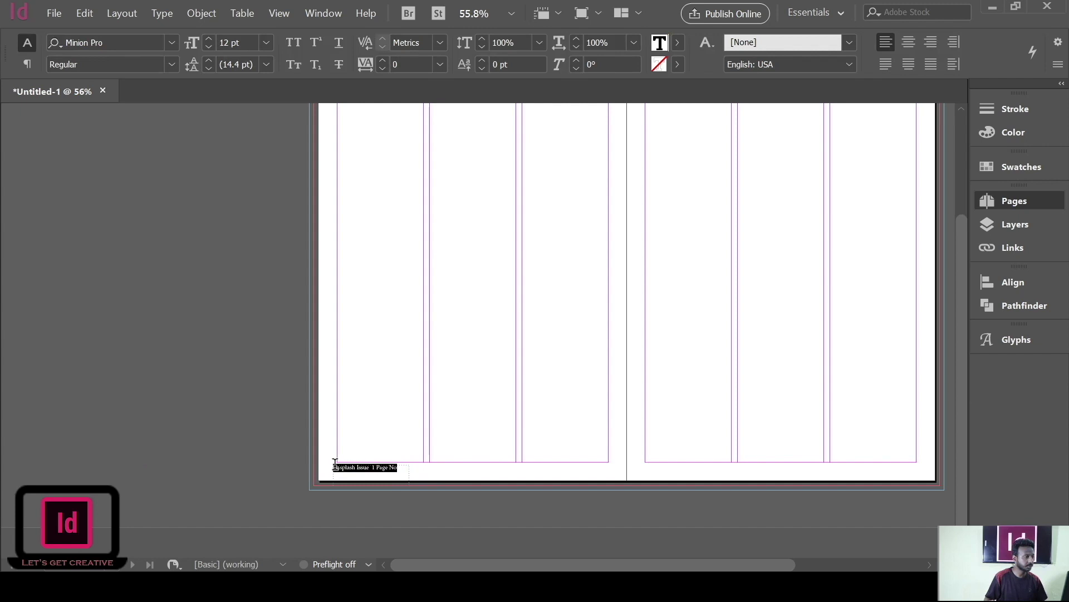
click(208, 38)
click(209, 38)
click(209, 38)
click(209, 38)
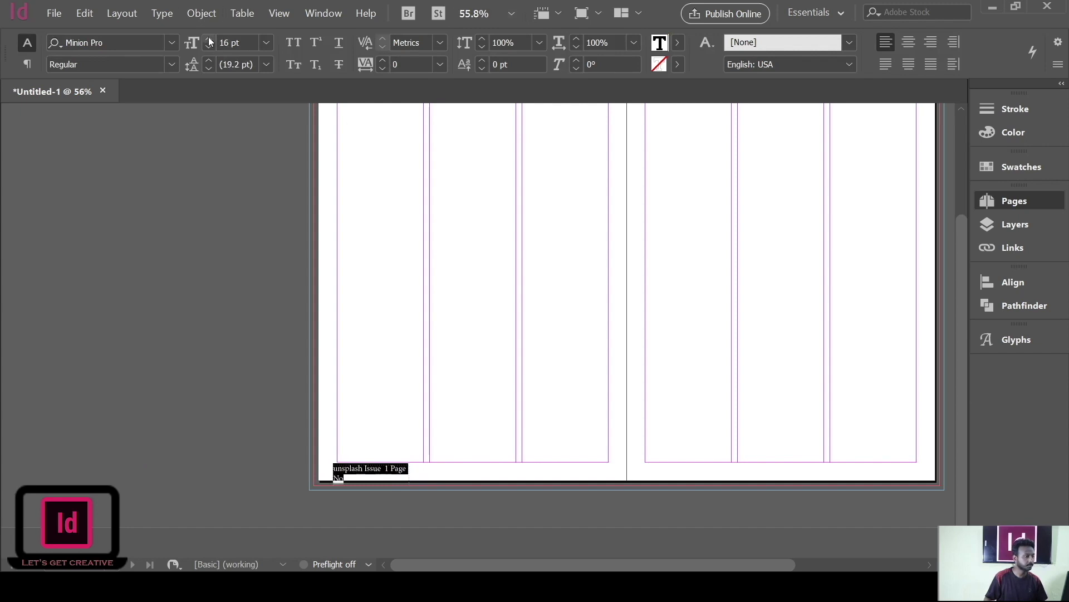
click(209, 46)
click(209, 46)
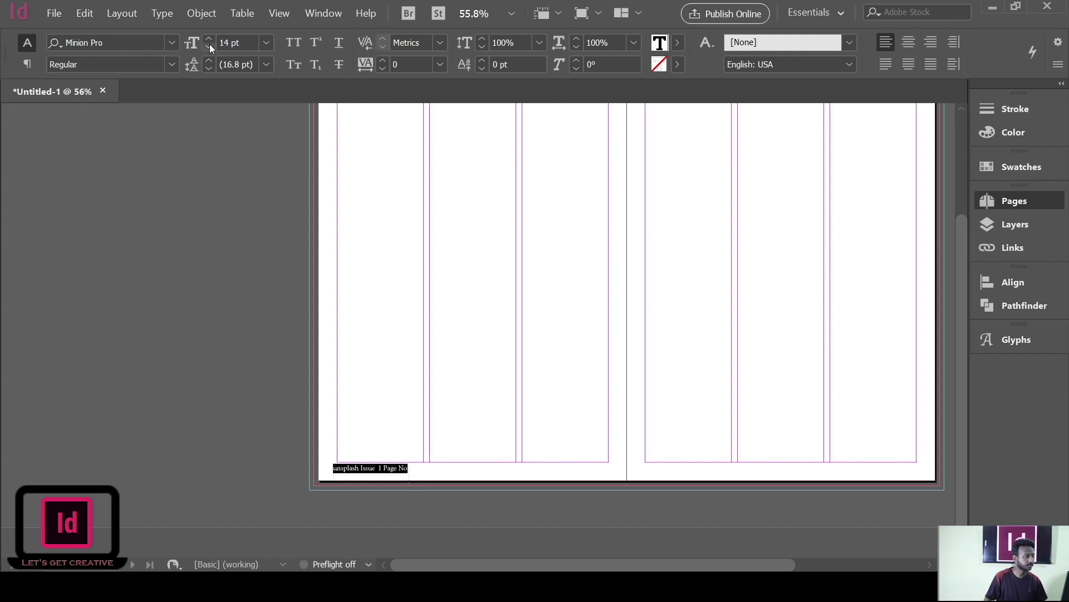
key(Escape)
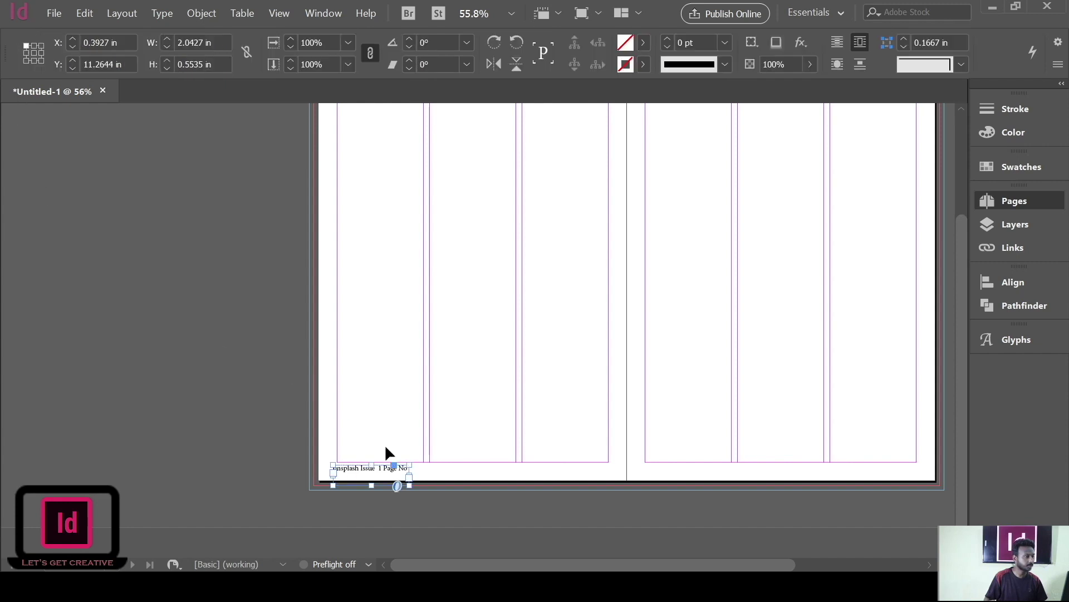
drag(409, 474, 419, 473)
Step: Replace "Page No" in the footer with an automatic current page number marker and check the numbering on the document spreads
double_click(390, 466)
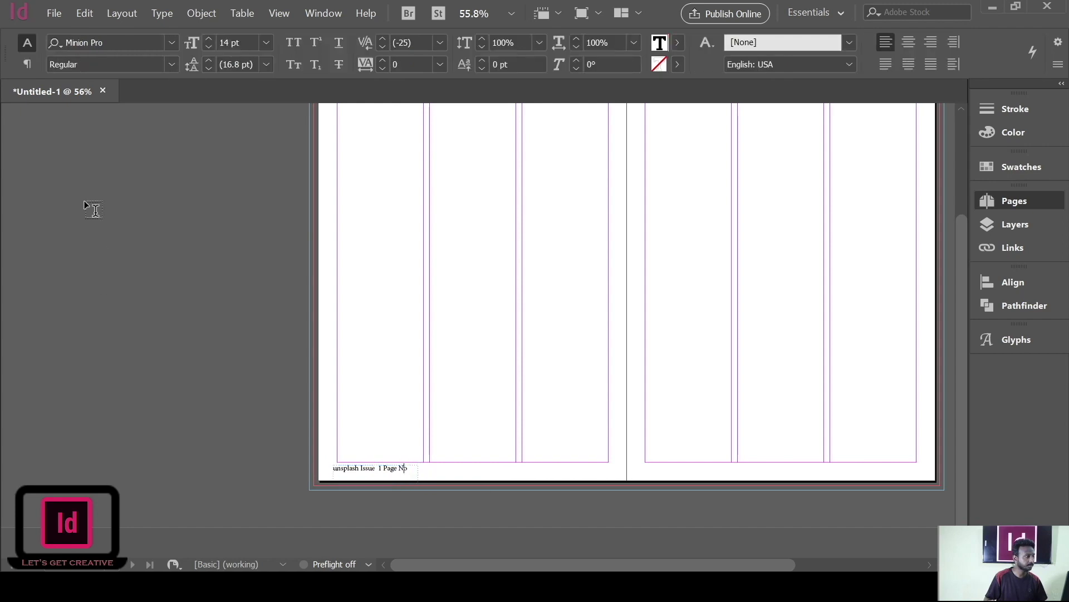
drag(407, 468, 383, 467)
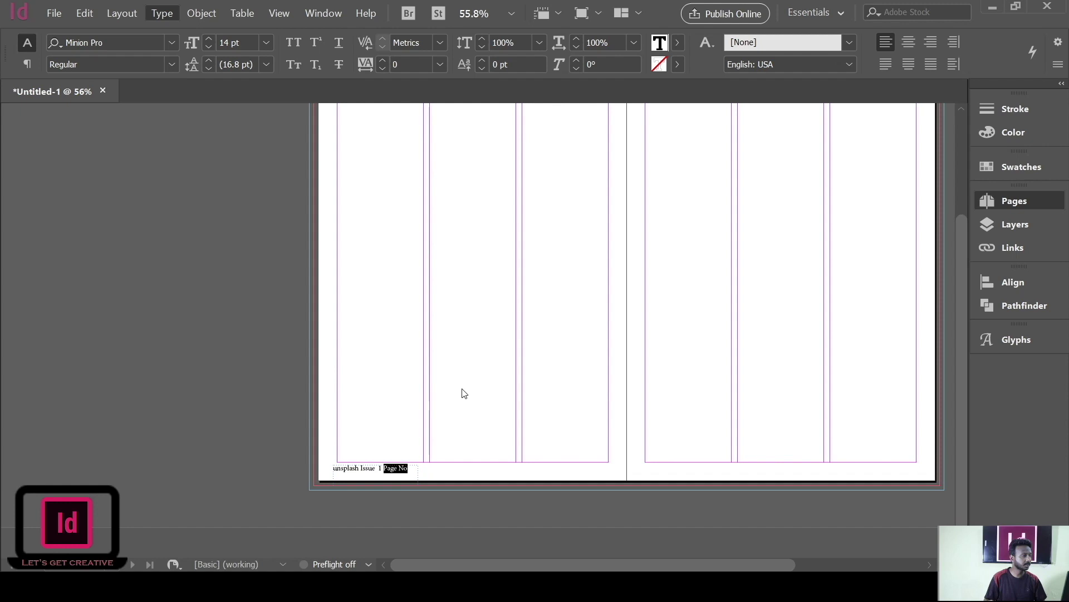
key(ctrl+alt+shift+n)
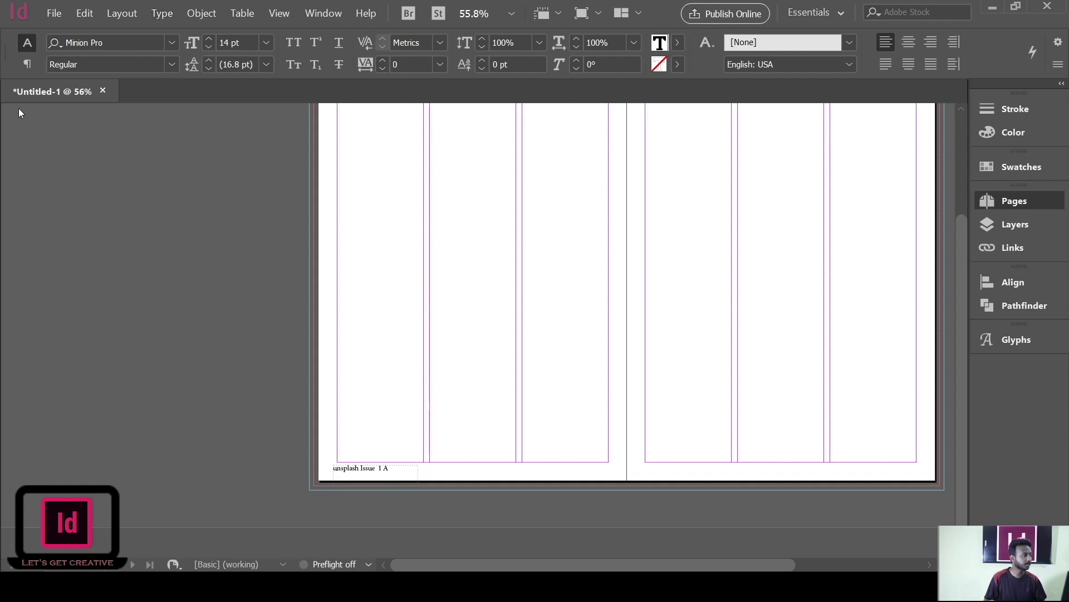
key(Escape)
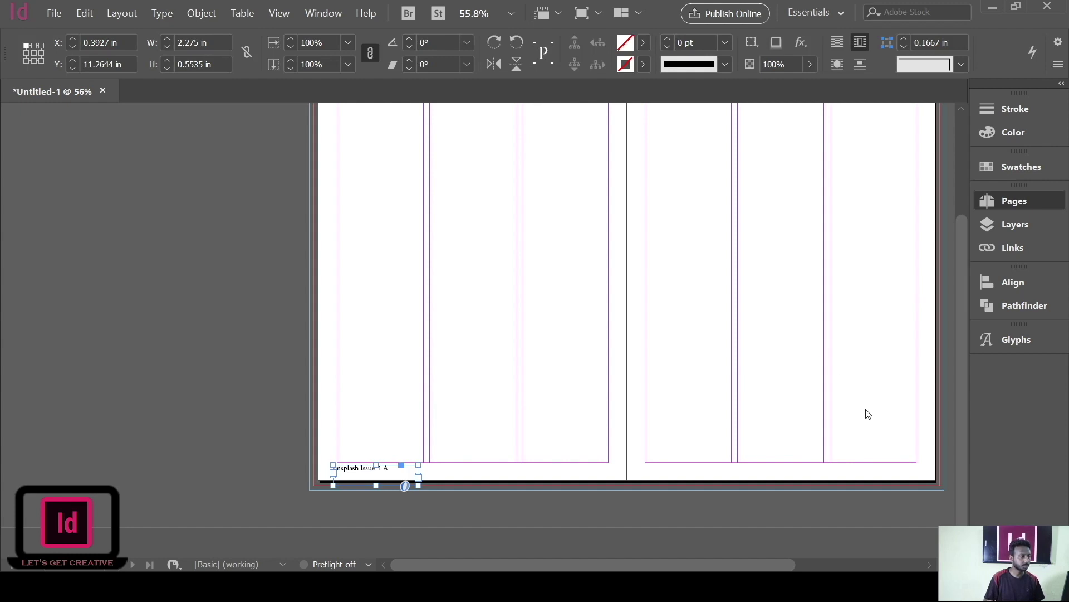
click(859, 342)
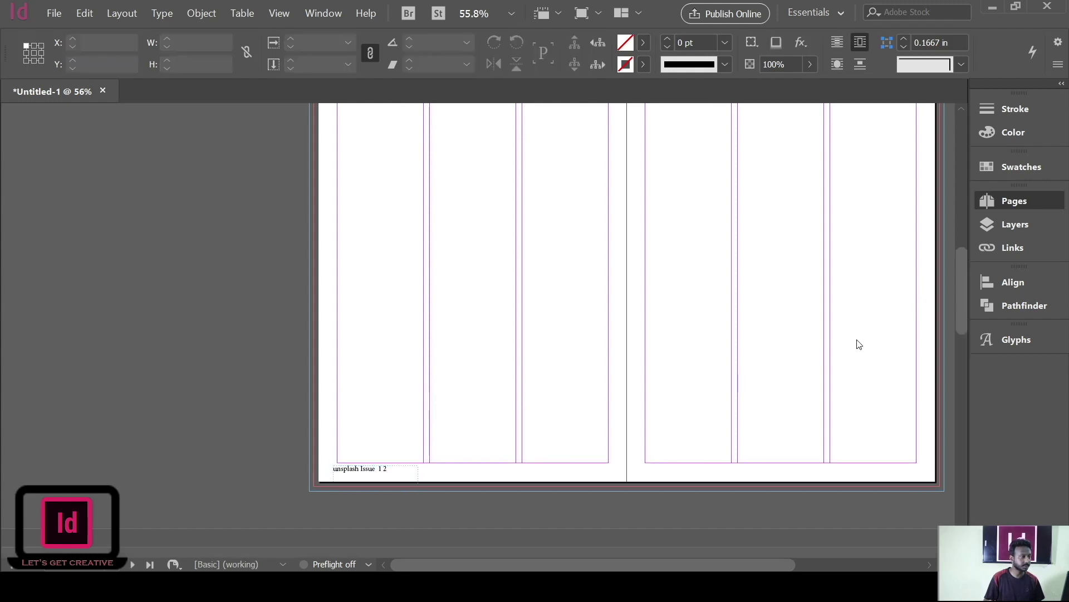
scroll(850, 388, down, 5)
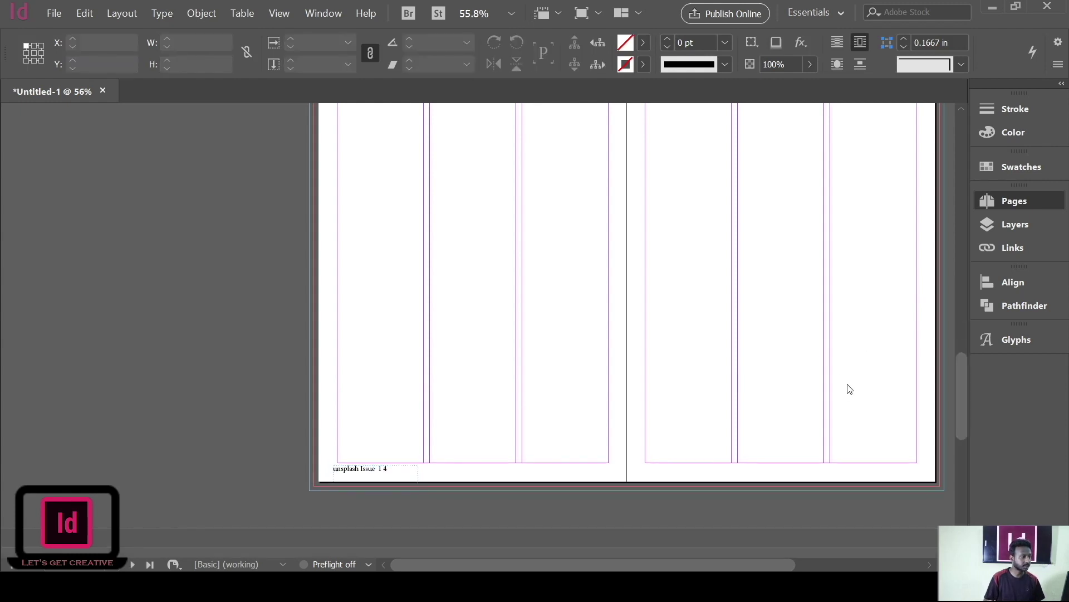
scroll(858, 442, down, 5)
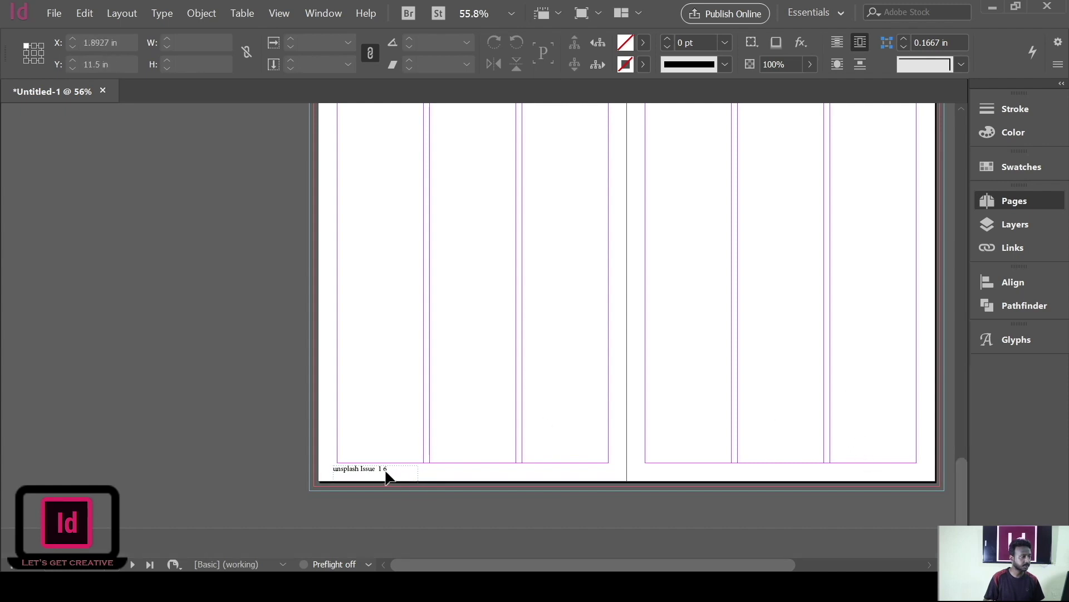
Step: Insert a hyphen before the page number marker in the left master footer and check the footer on the document spreads
scroll(933, 247, up, 10)
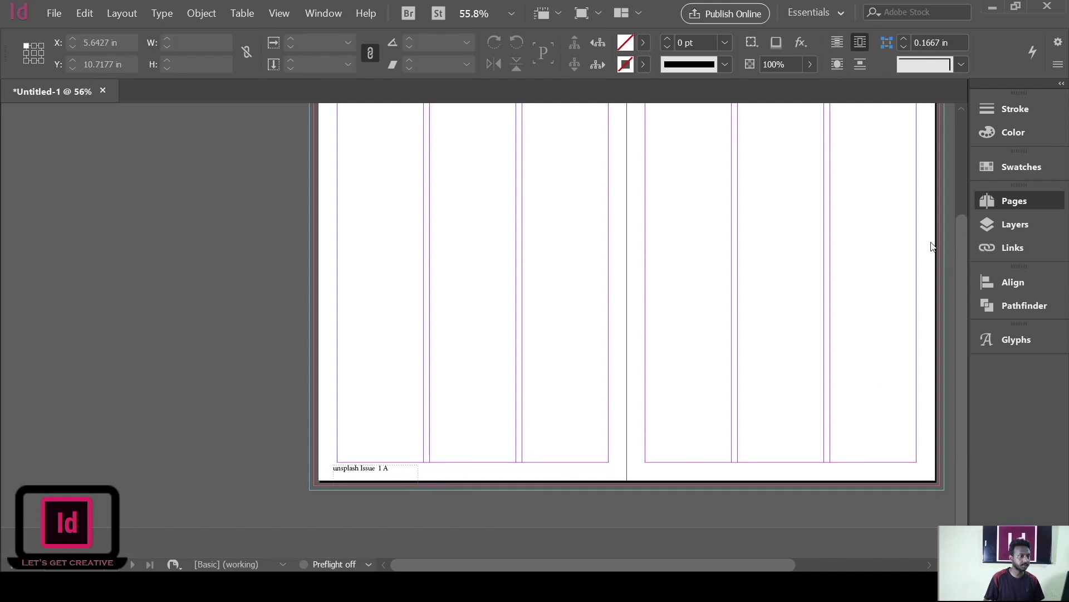
key(t)
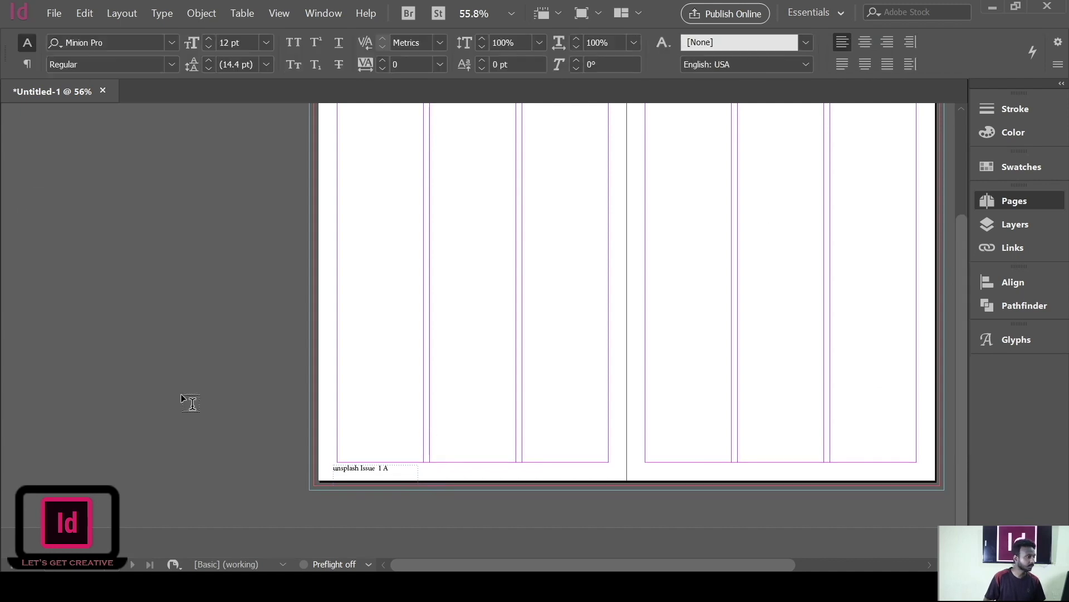
click(390, 468)
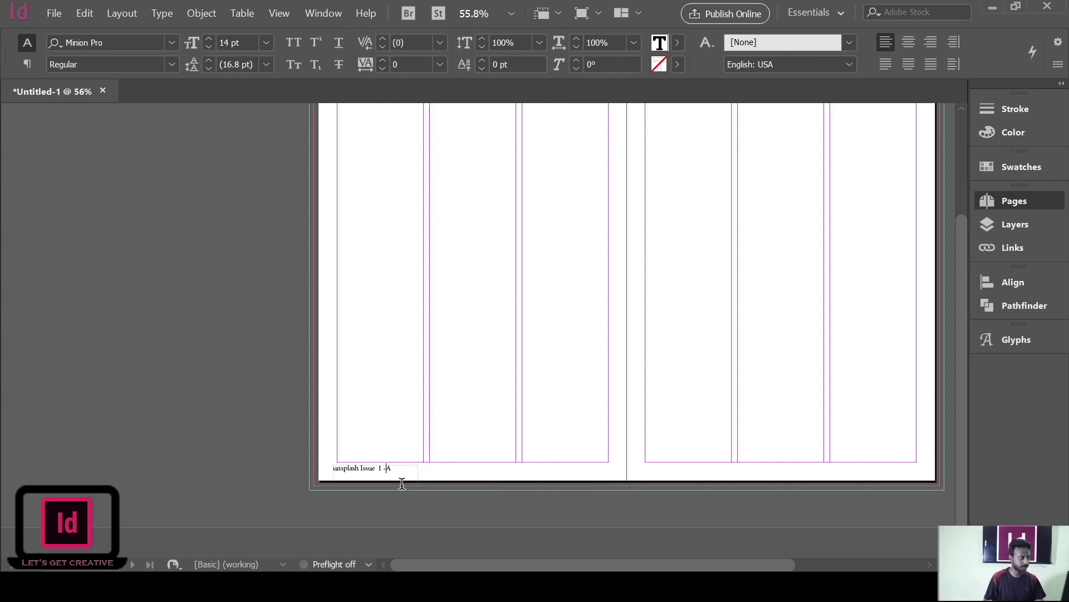
key(Escape)
click(117, 203)
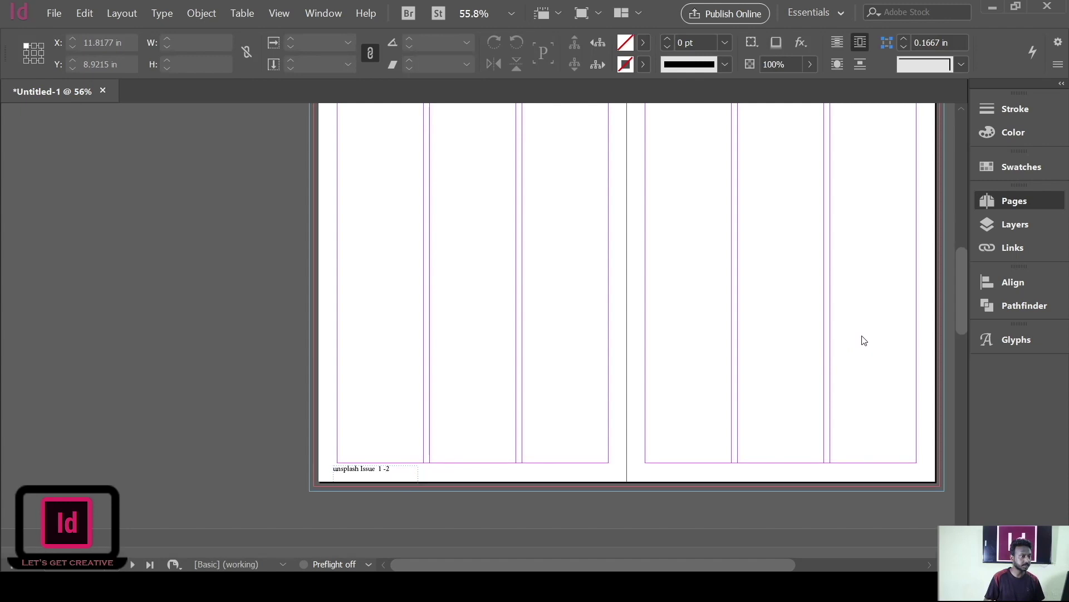
scroll(559, 358, down, 3)
scroll(555, 355, down, 3)
scroll(555, 355, down, 10)
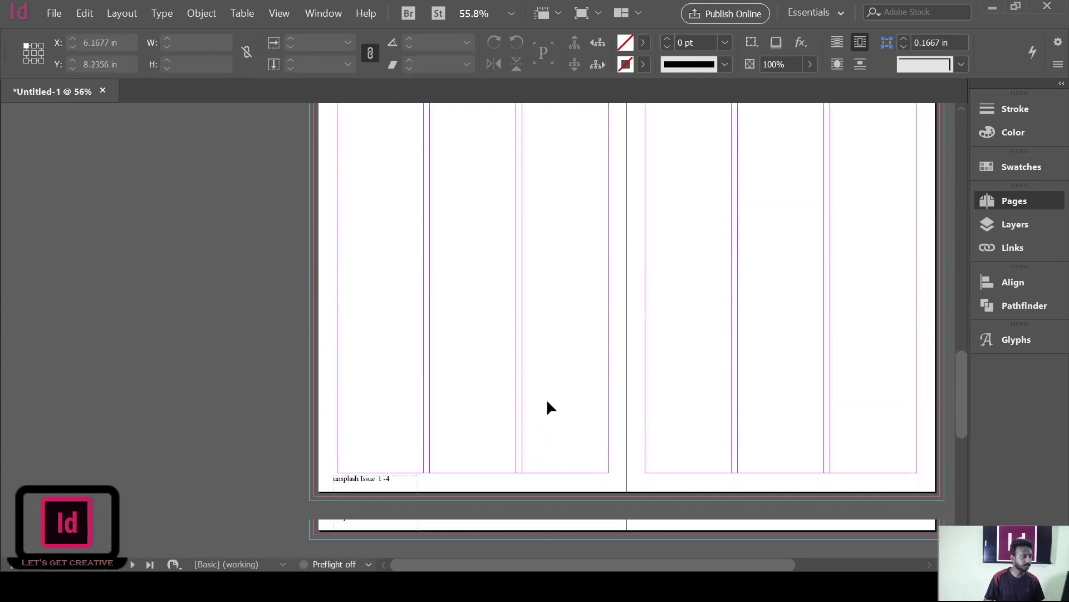
scroll(415, 362, up, 15)
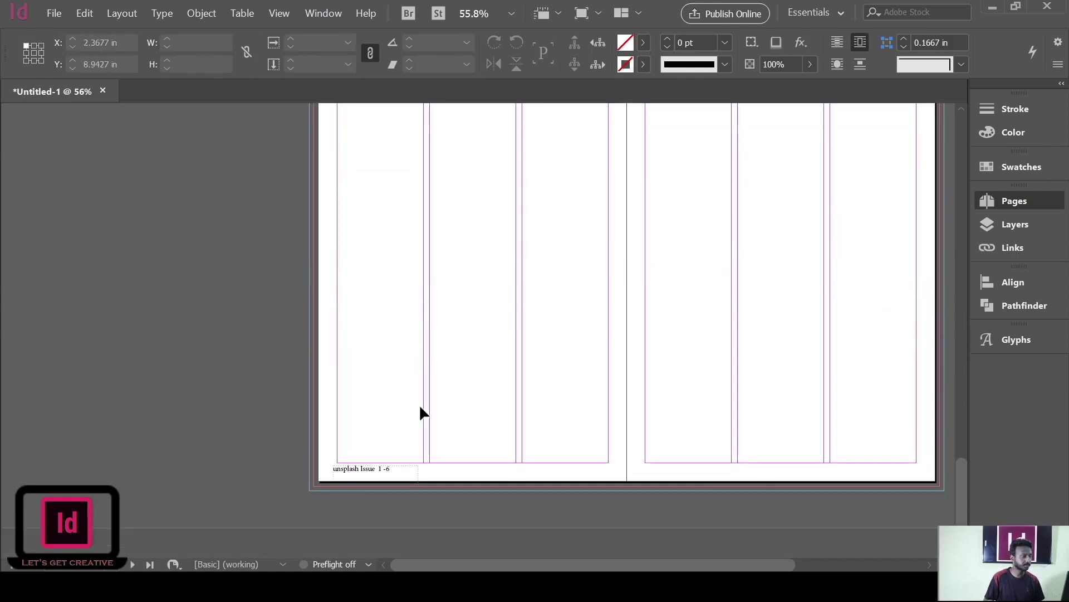
scroll(480, 416, up, 2)
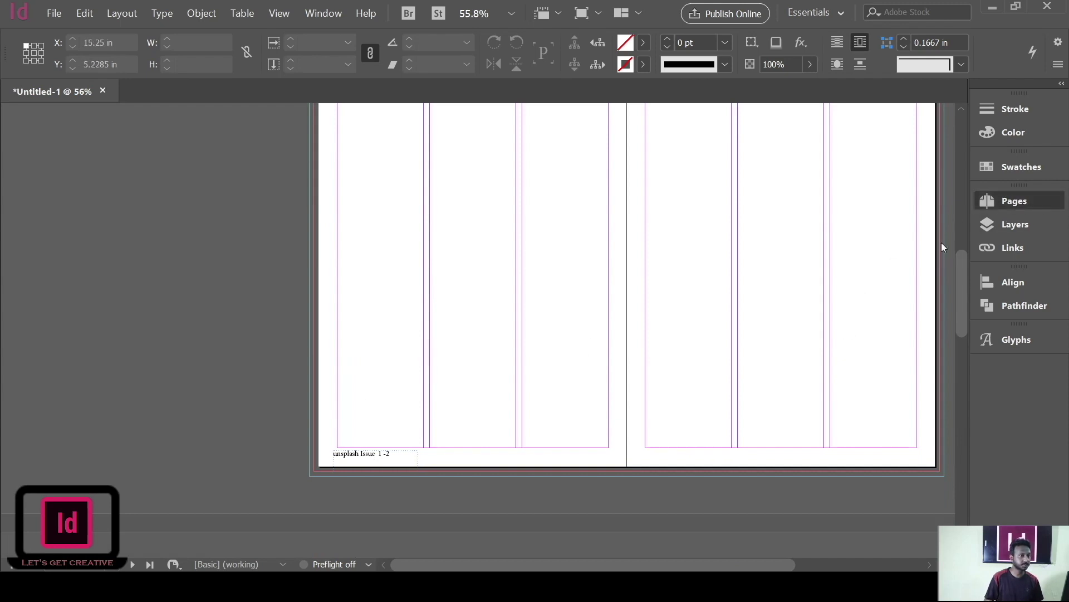
Step: Copy the master footer frame under the right page's first column at Y 11.2778 in and move the left footer frame slightly lower
key(ctrl+Page_Up)
click(375, 468)
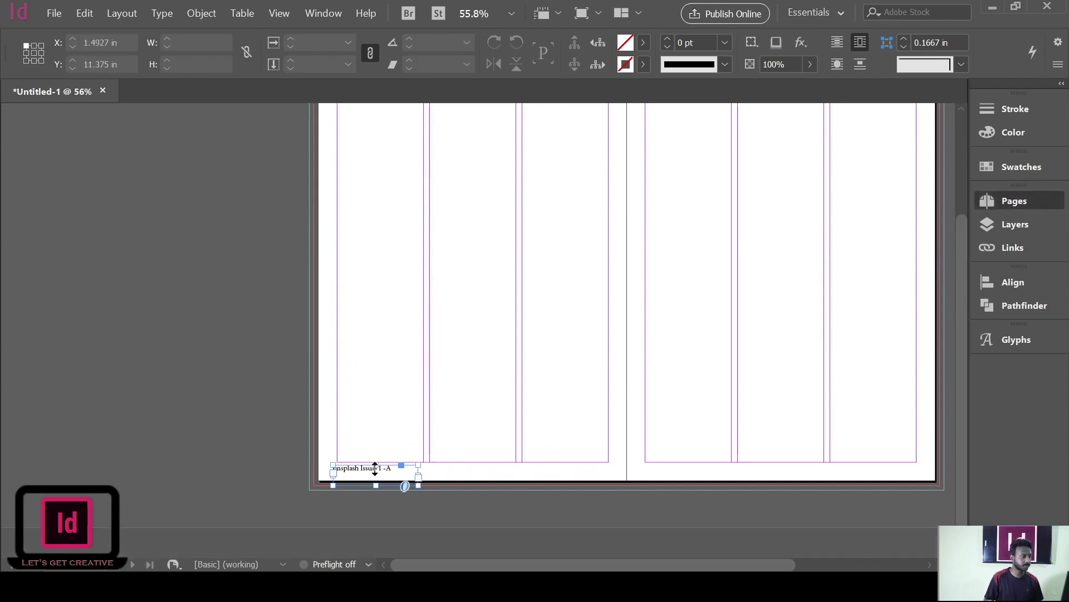
drag(386, 473, 699, 471)
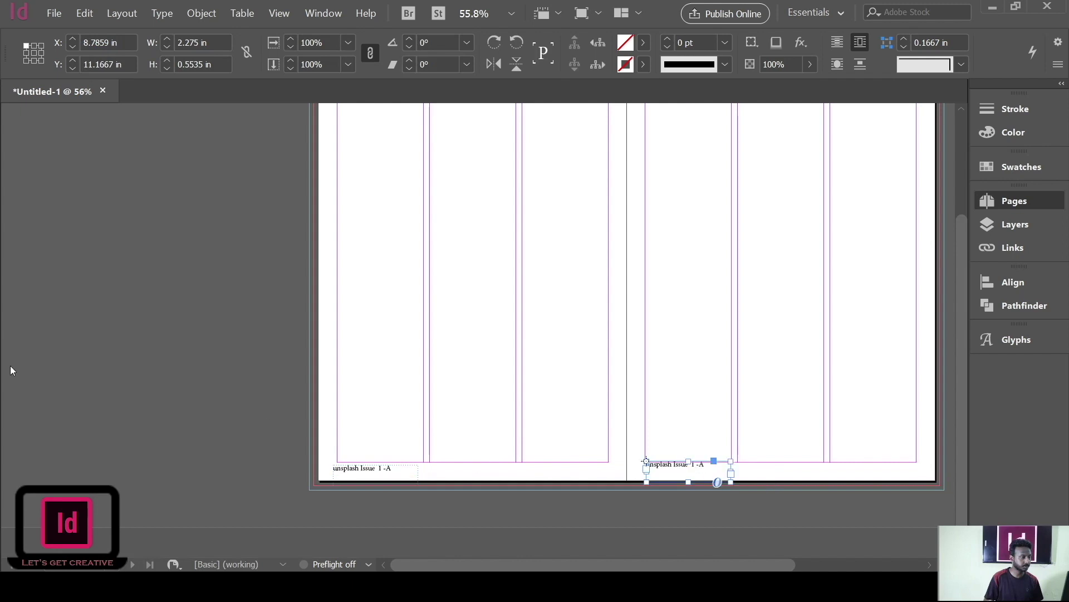
key(Down)
key(Down)
key(Down)
key(Down)
key(Down)
key(Down)
key(Down)
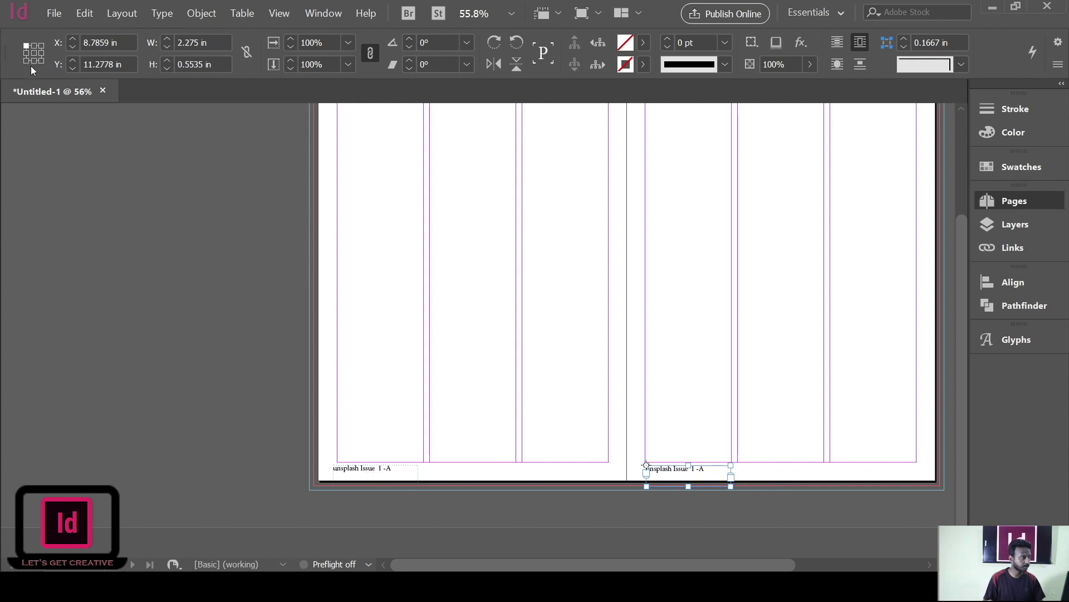
drag(370, 470, 375, 476)
click(155, 369)
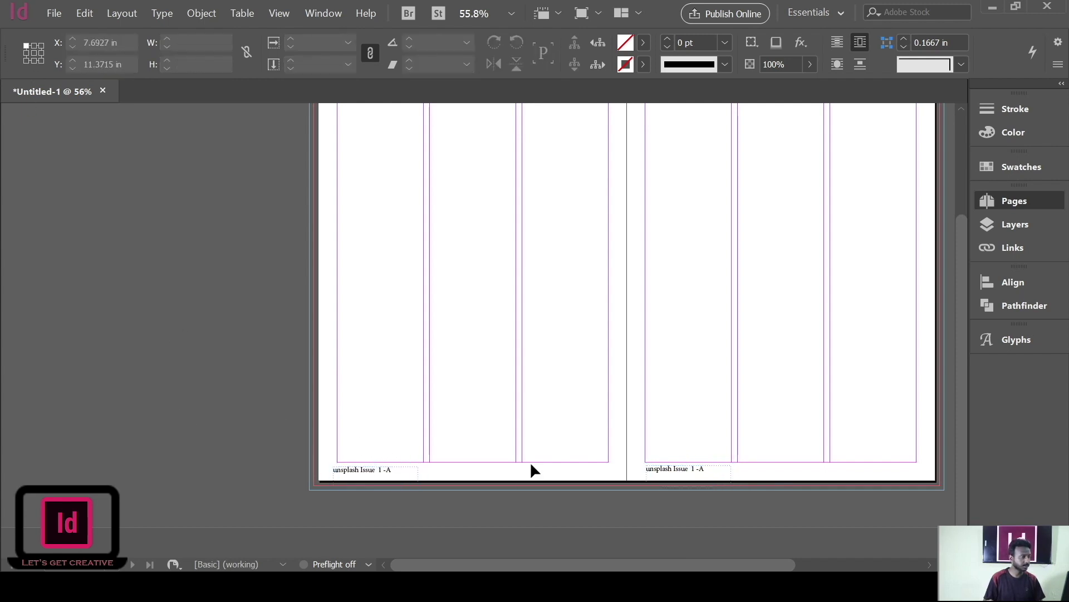
Step: Colour the footer text red on both master pages and check the footers on the document pages
key(t)
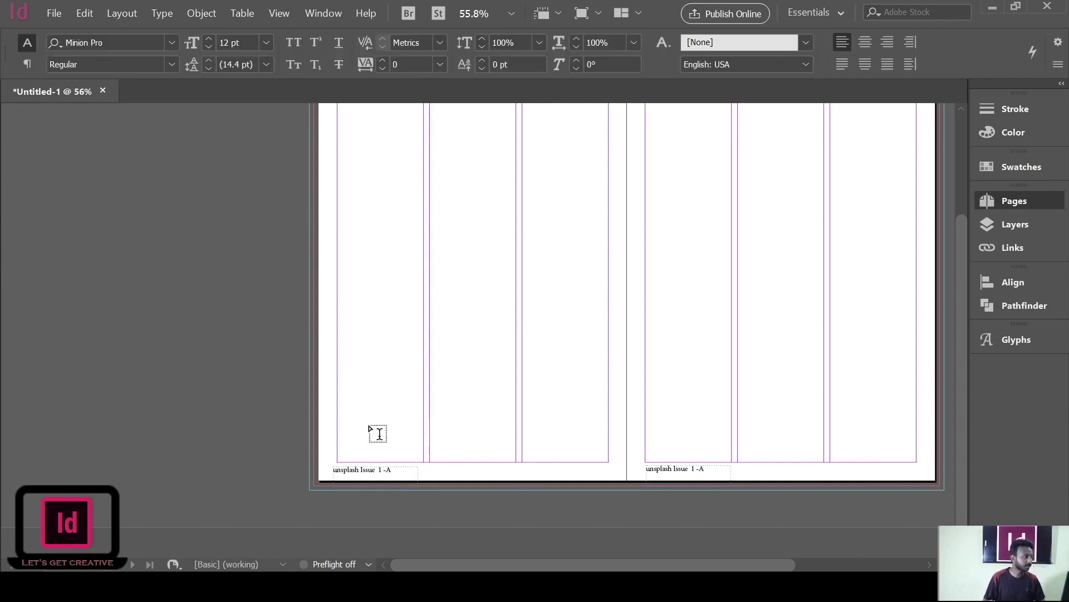
drag(392, 469, 336, 469)
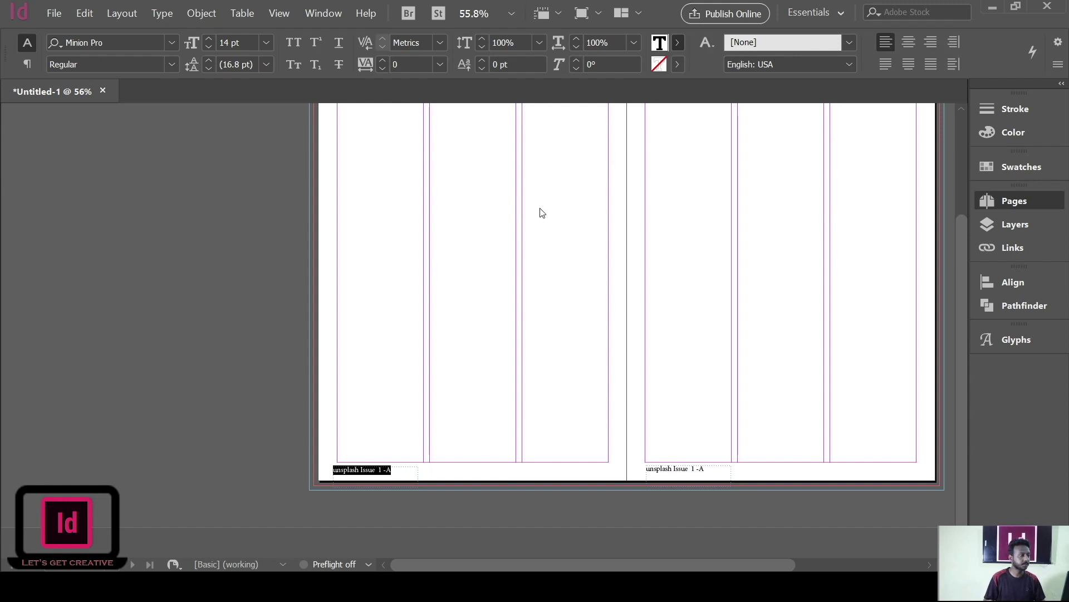
click(711, 469)
shift+click(644, 468)
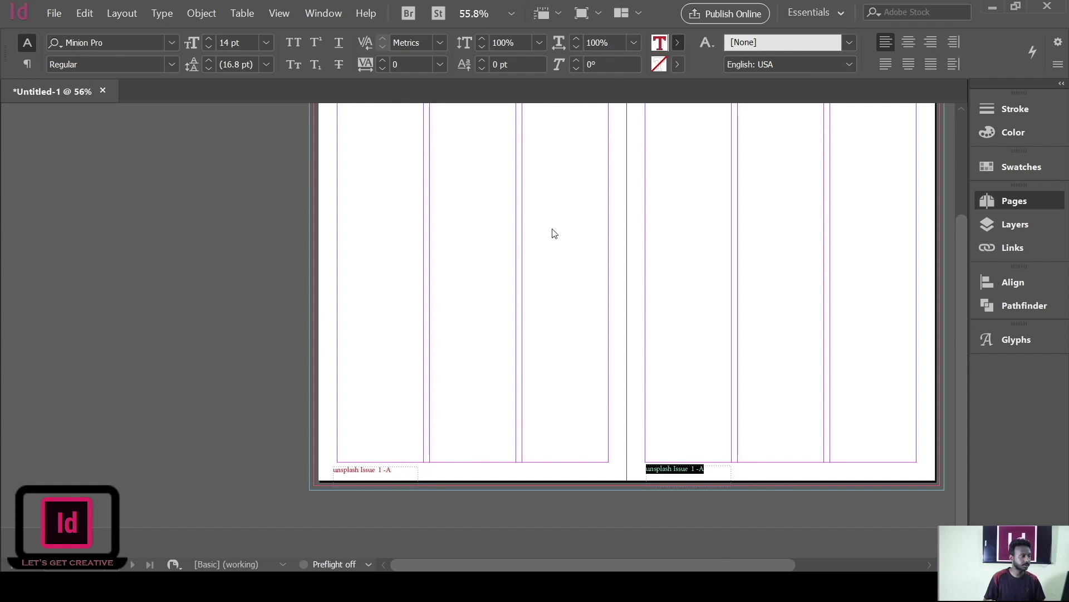
key(Escape)
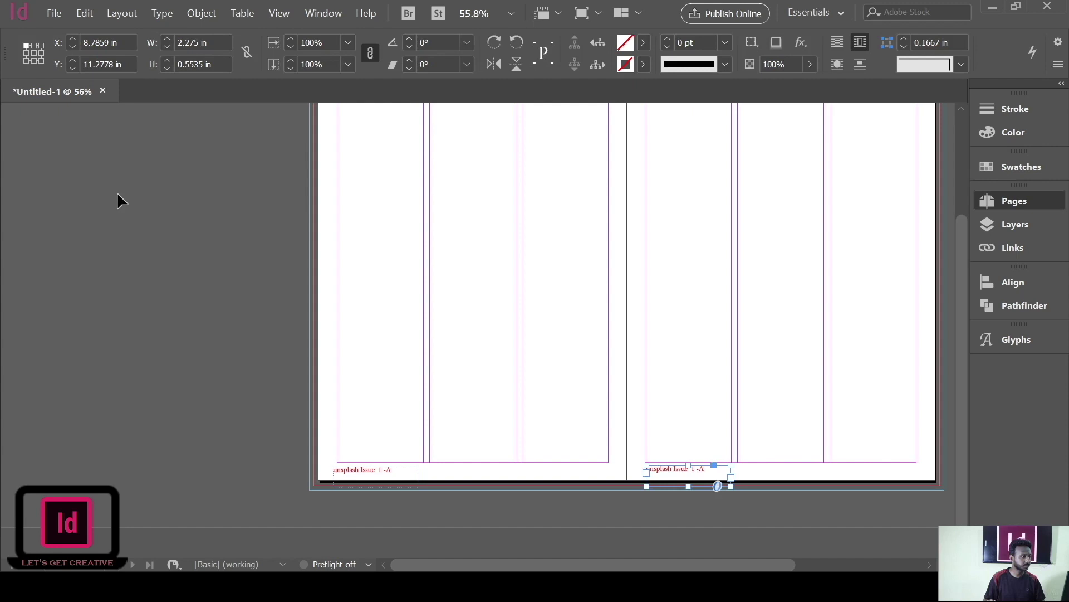
click(117, 197)
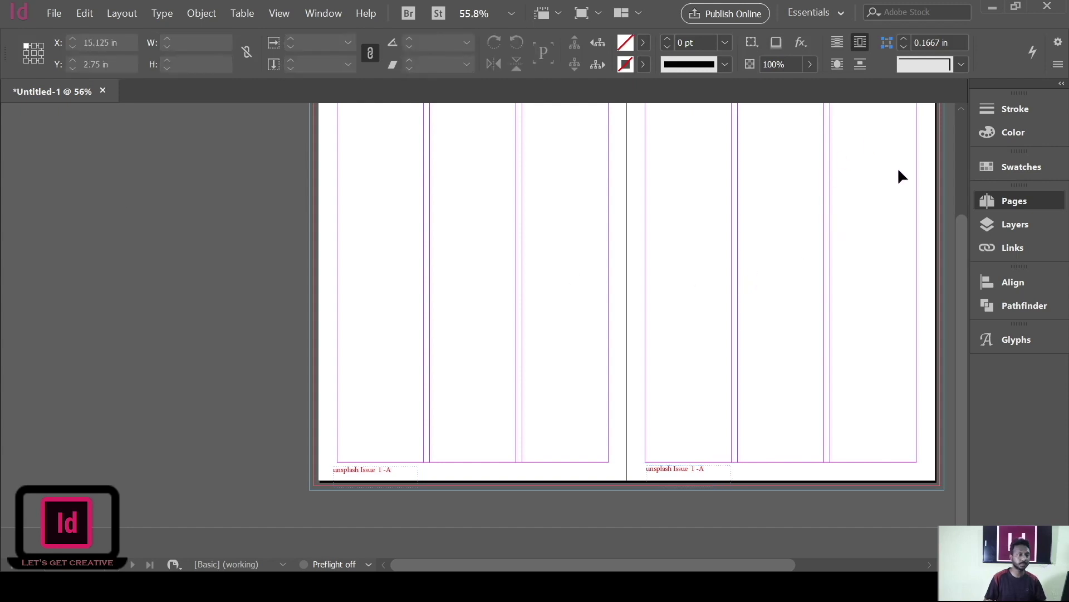
key(ctrl+shift+Page_Up)
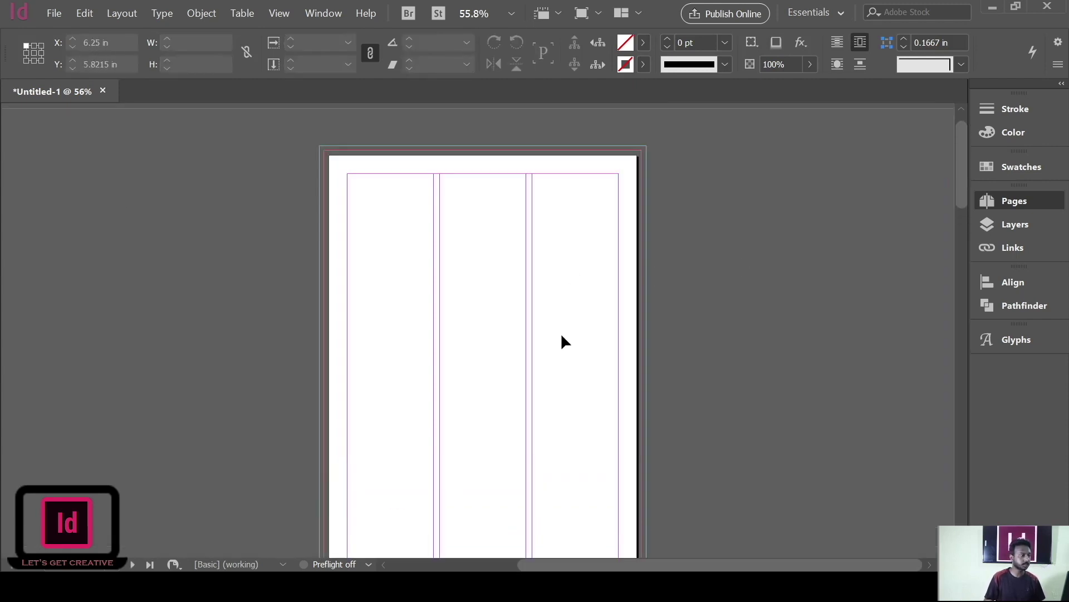
scroll(148, 465, down, 5)
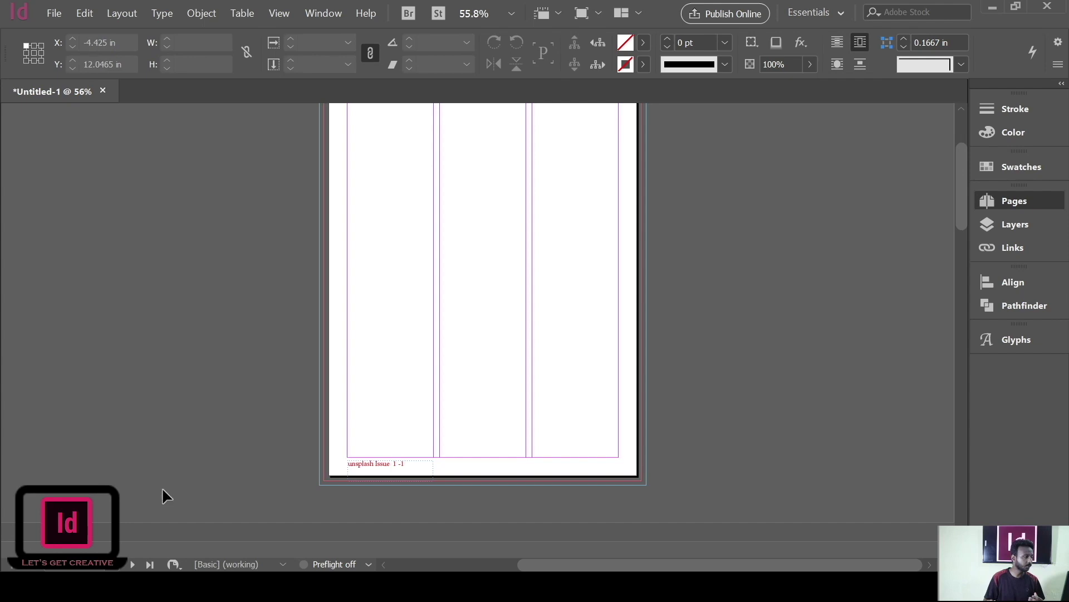
key(ctrl+alt+0)
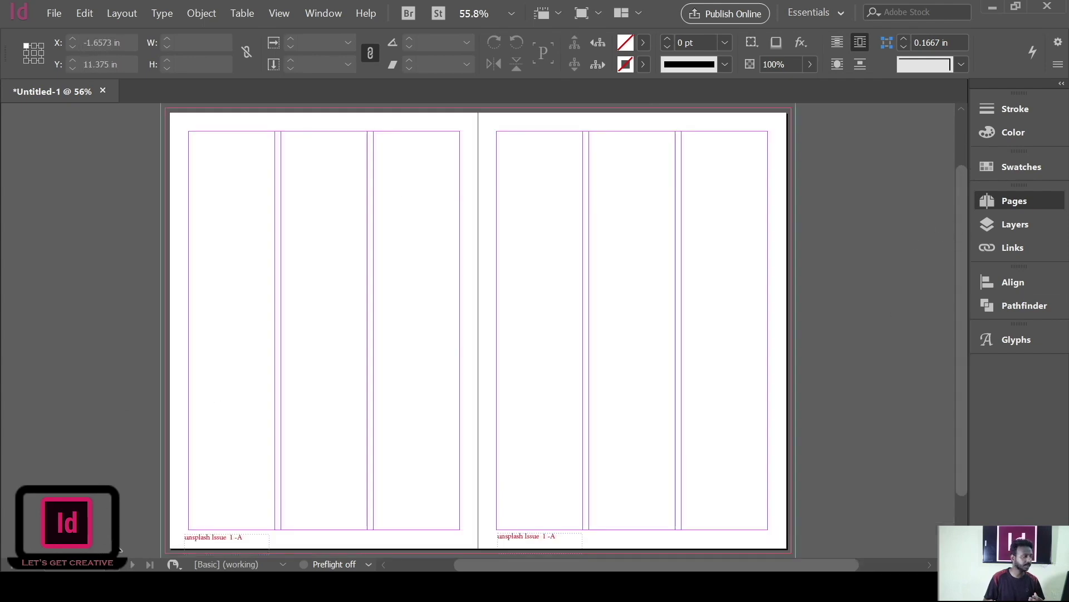
key(ctrl+shift+Page_Down)
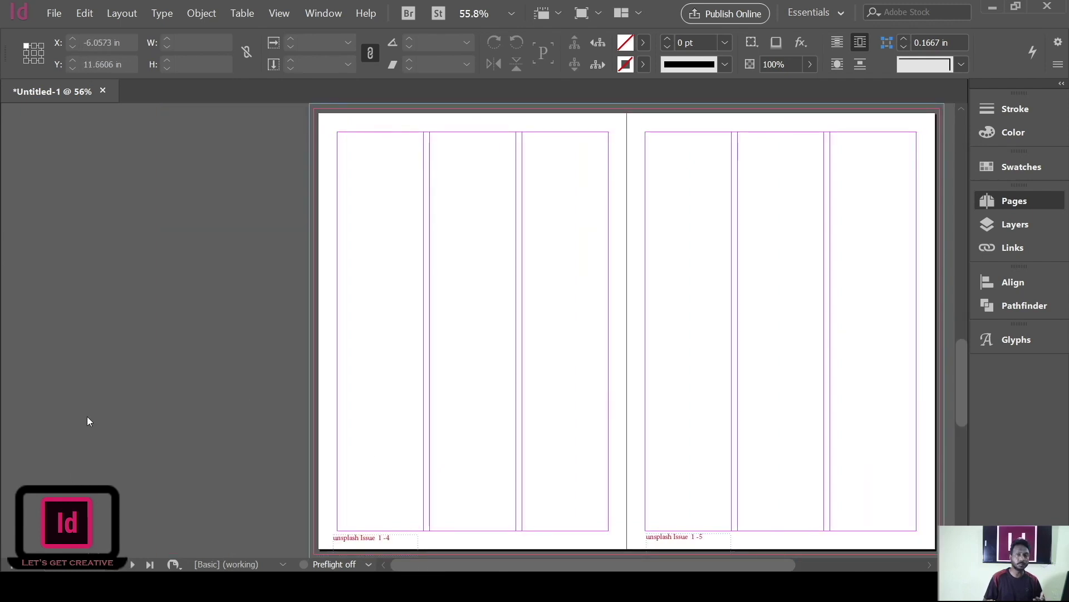
Step: Place the portrait photo on the first page in a frame 8.2677 in wide and 11.1965 in high, above the footer
key(ctrl+shift+Page_Up)
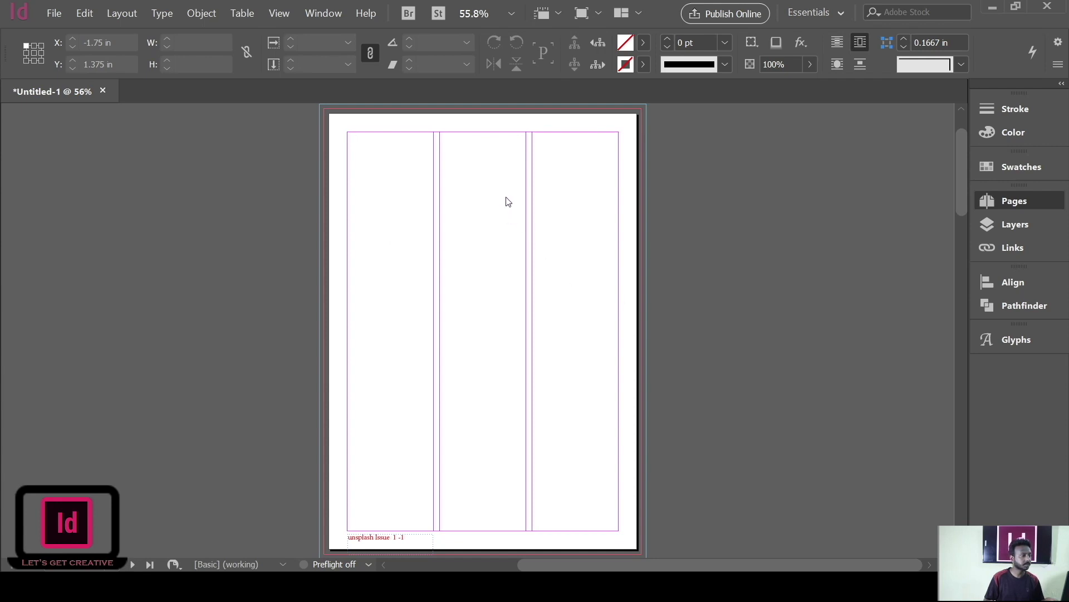
click(756, 530)
drag(333, 118, 639, 540)
drag(607, 332, 634, 347)
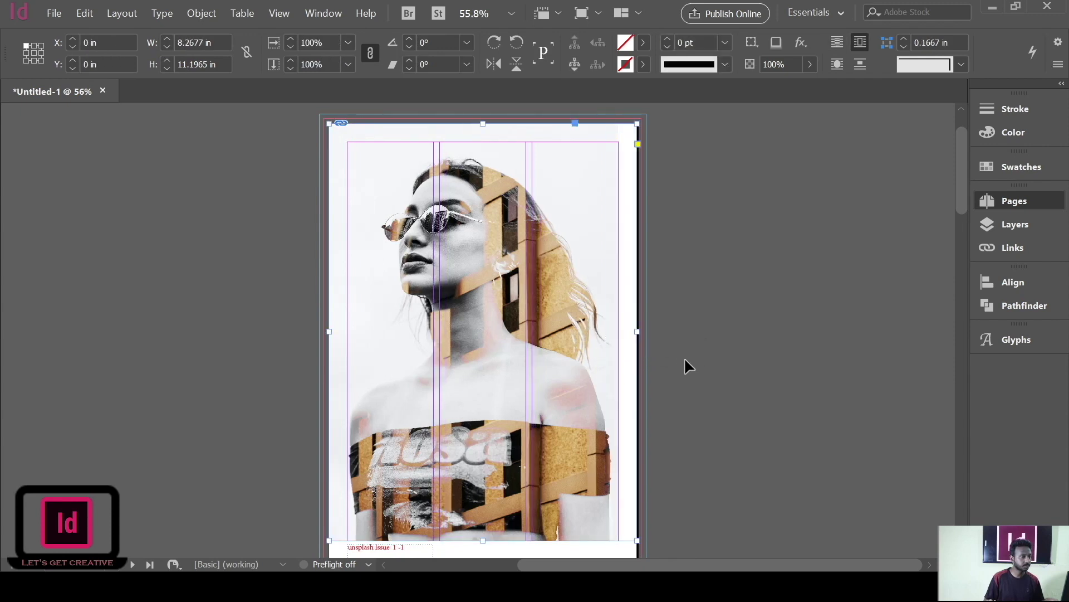
Step: Stretch the photo inside its frame to the full 8.2677 in page width and preview the page without guides
double_click(555, 356)
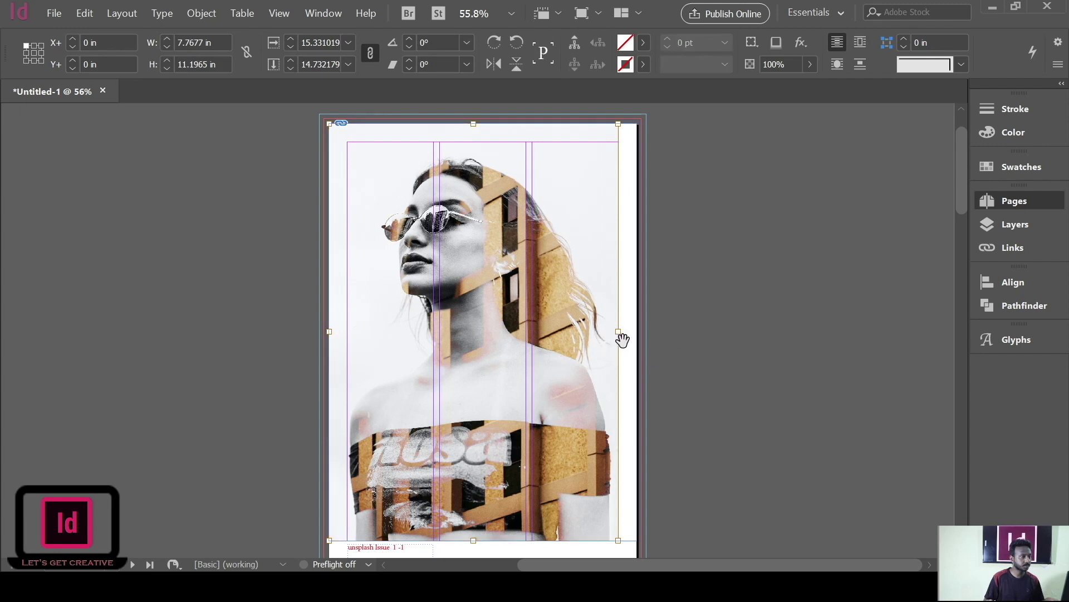
drag(620, 334, 635, 336)
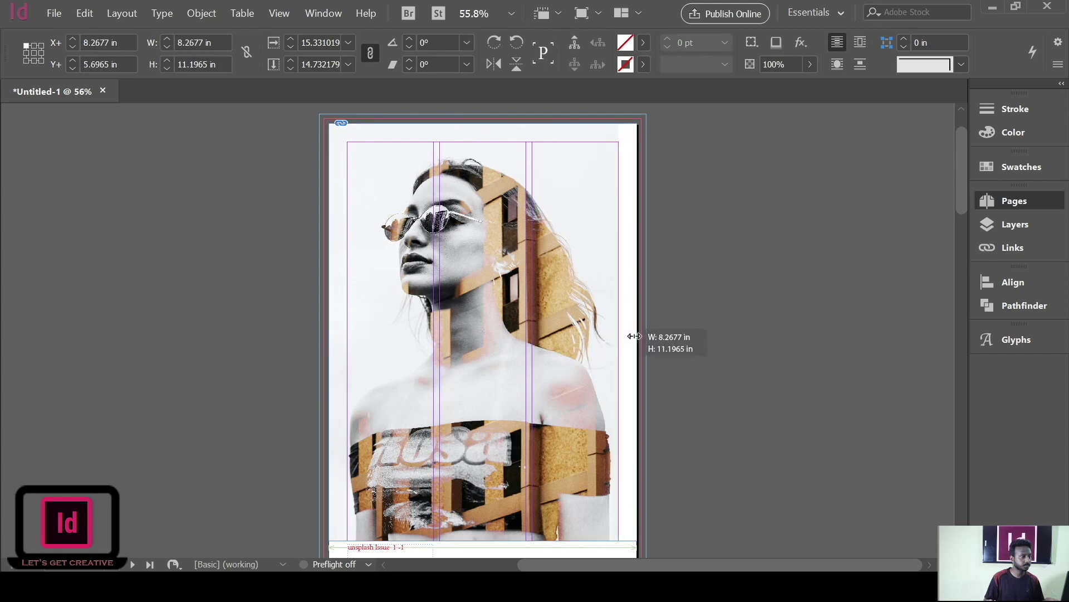
click(676, 322)
key(w)
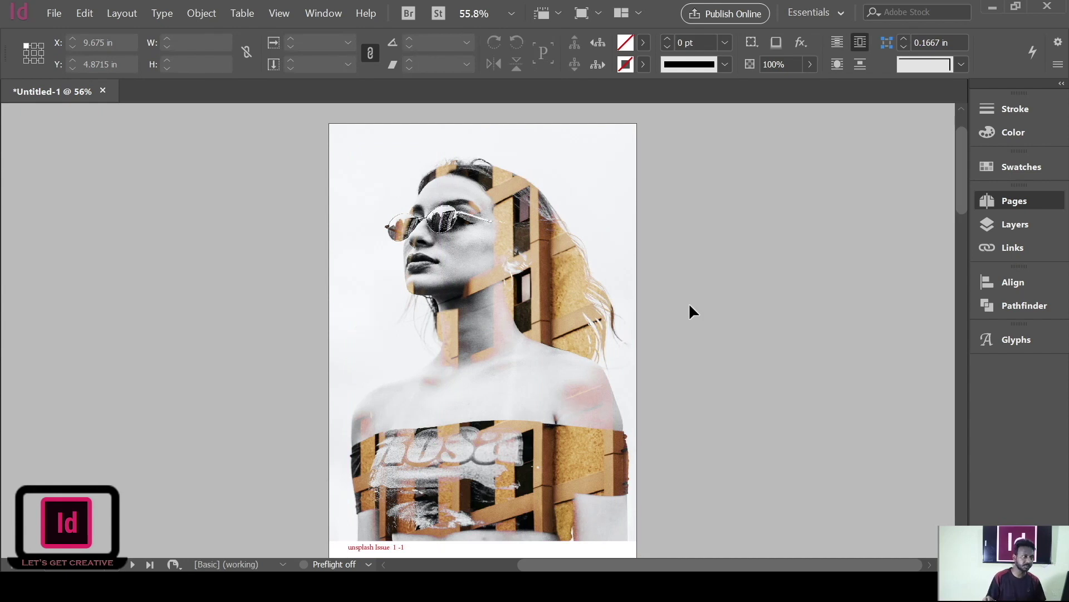
scroll(689, 302, down, 3)
scroll(689, 306, up, 3)
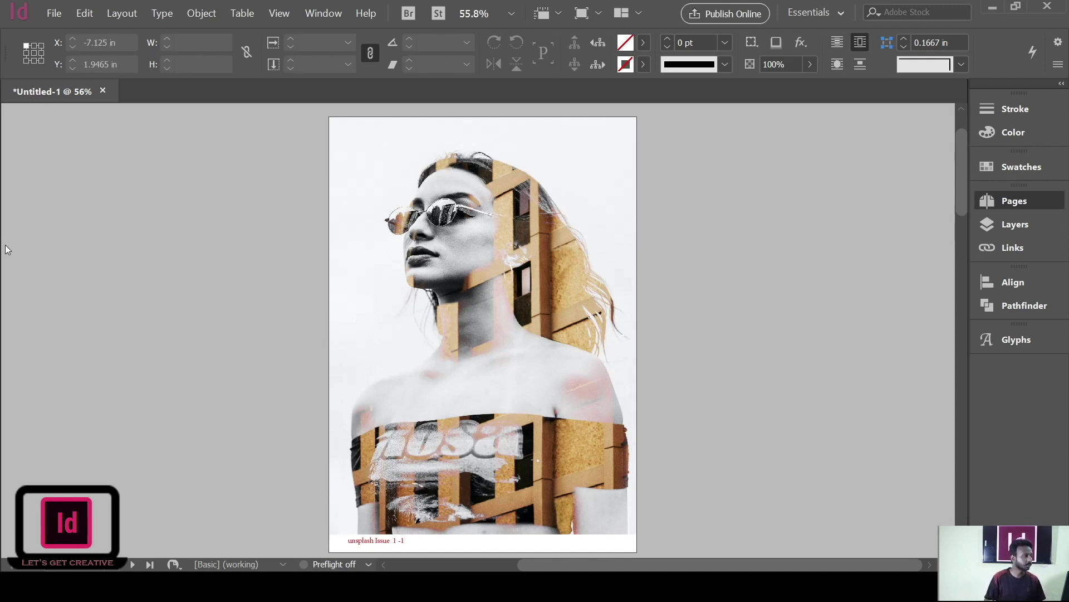
Step: Create an "unsplash" text frame and place it over the photo at X 2.25 in, Y 0.8 in, narrowed to 4.362 in
key(t)
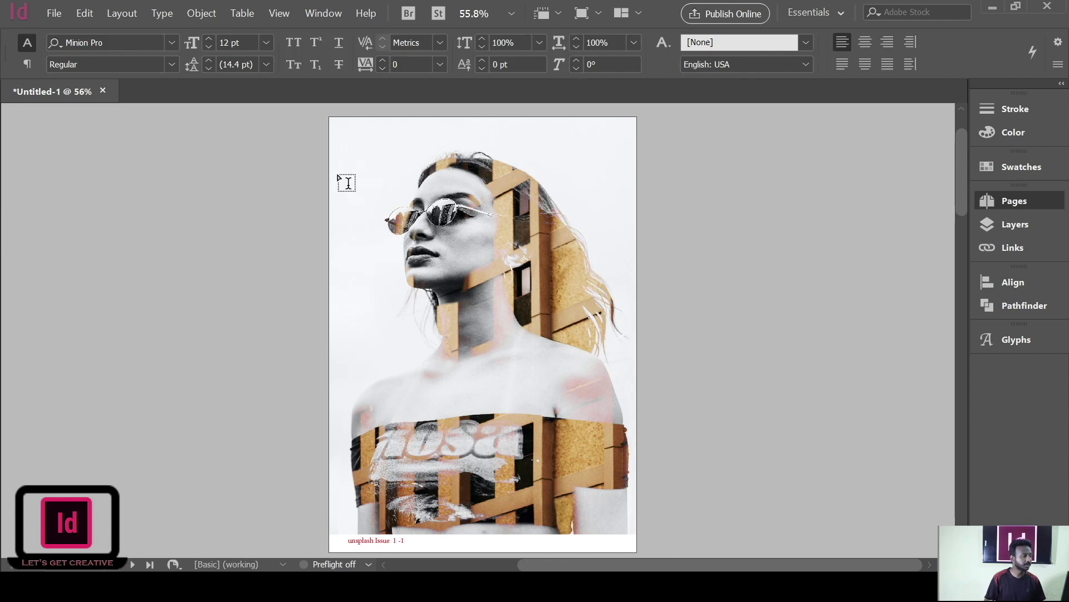
mouse_move(92, 195)
mouse_down()
mouse_move(219, 239)
mouse_move(279, 233)
mouse_up()
text(unsplash)
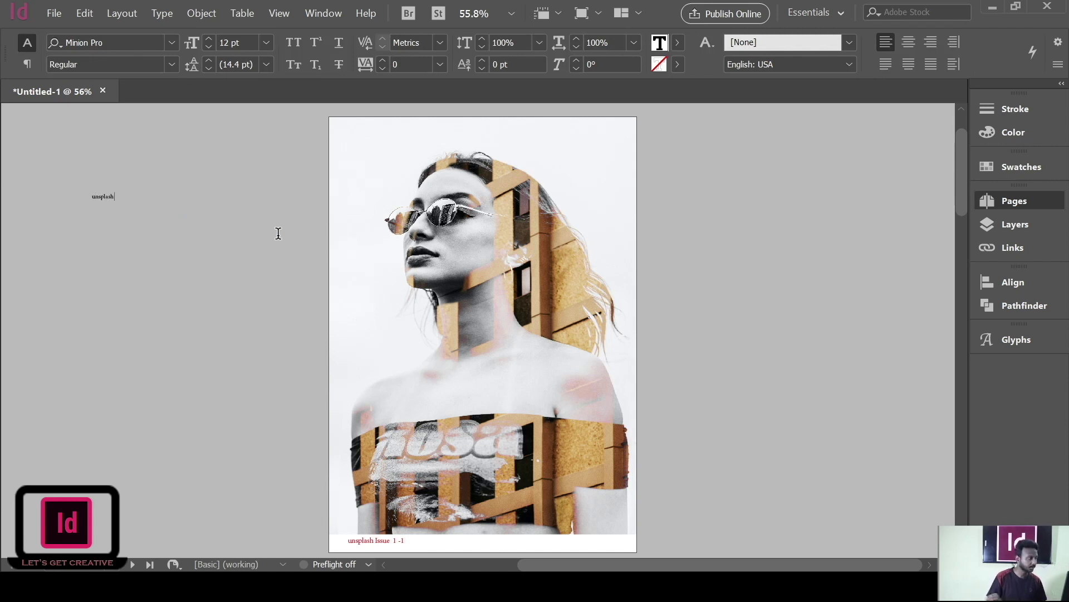
key(Escape)
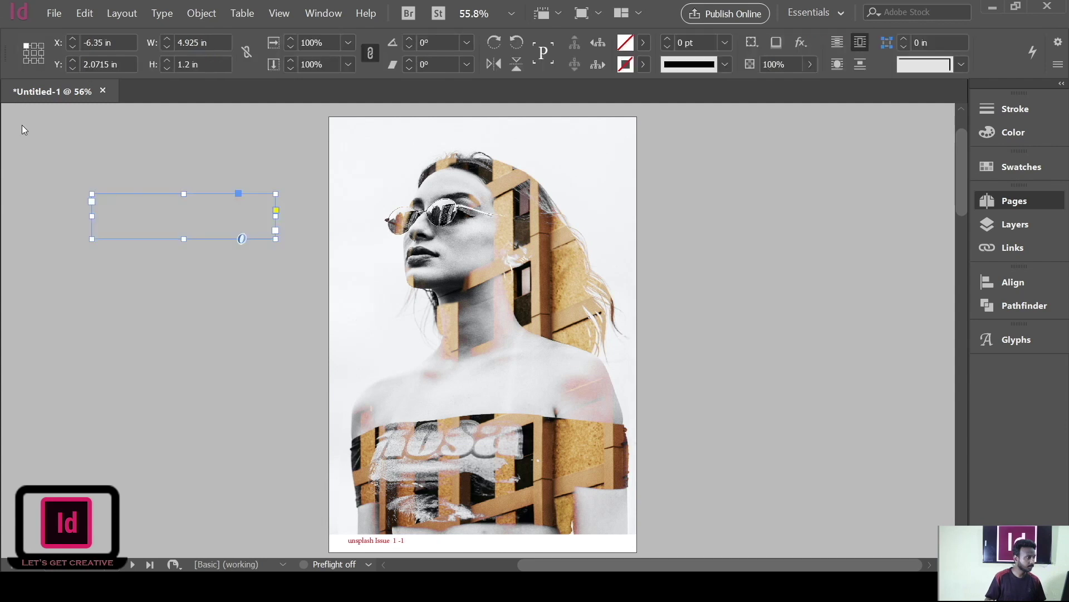
drag(141, 220, 484, 173)
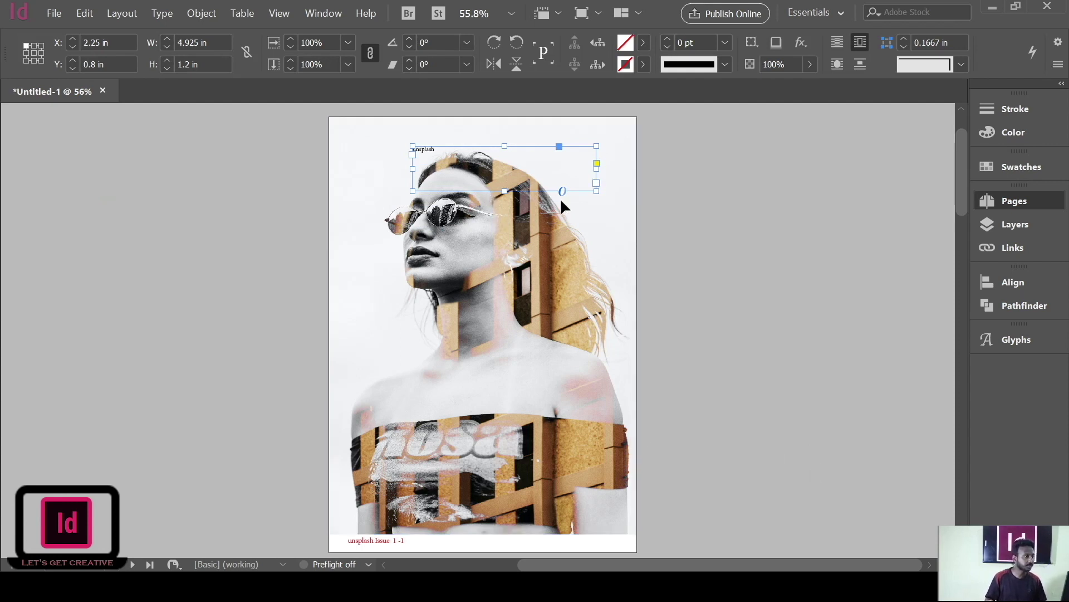
drag(596, 191, 576, 192)
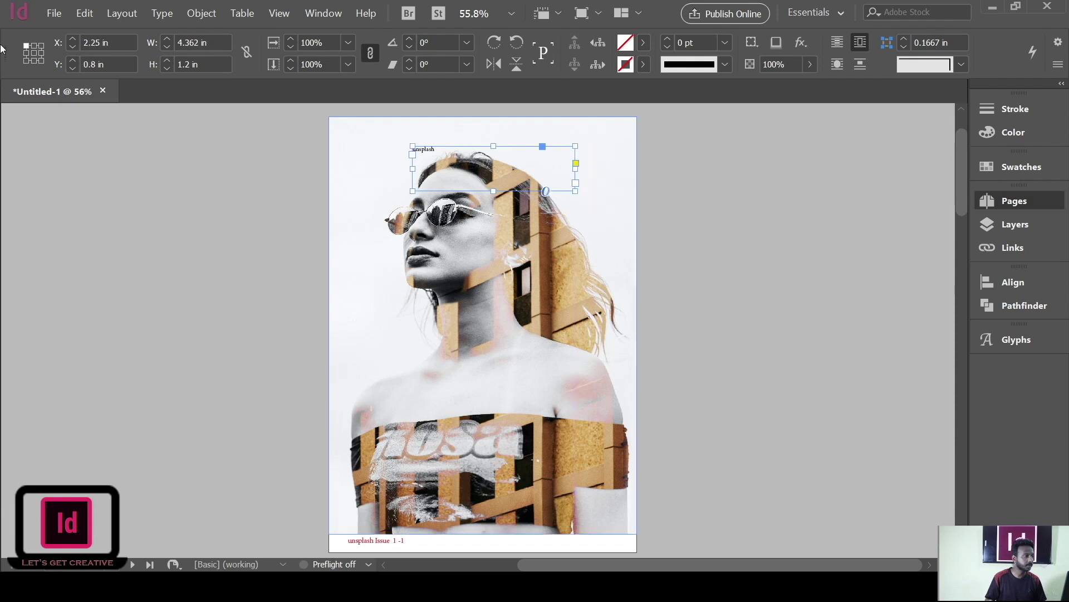
Step: Set the cover title to 72 pt and capitalize its first letter so it reads "Unsplash"
key(t)
drag(443, 155, 406, 138)
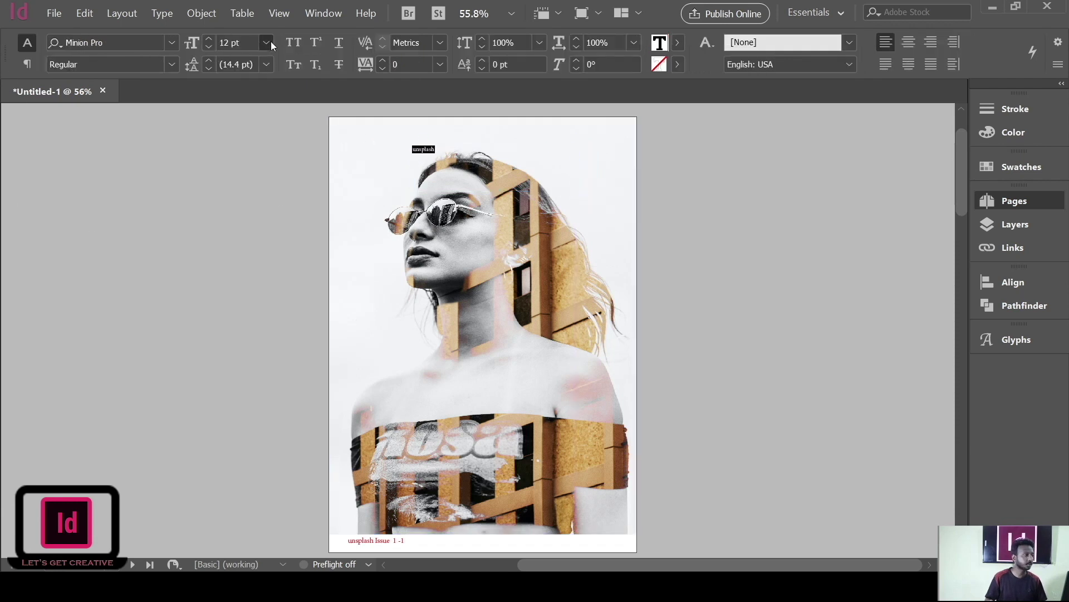
key(ctrl+shift+period)
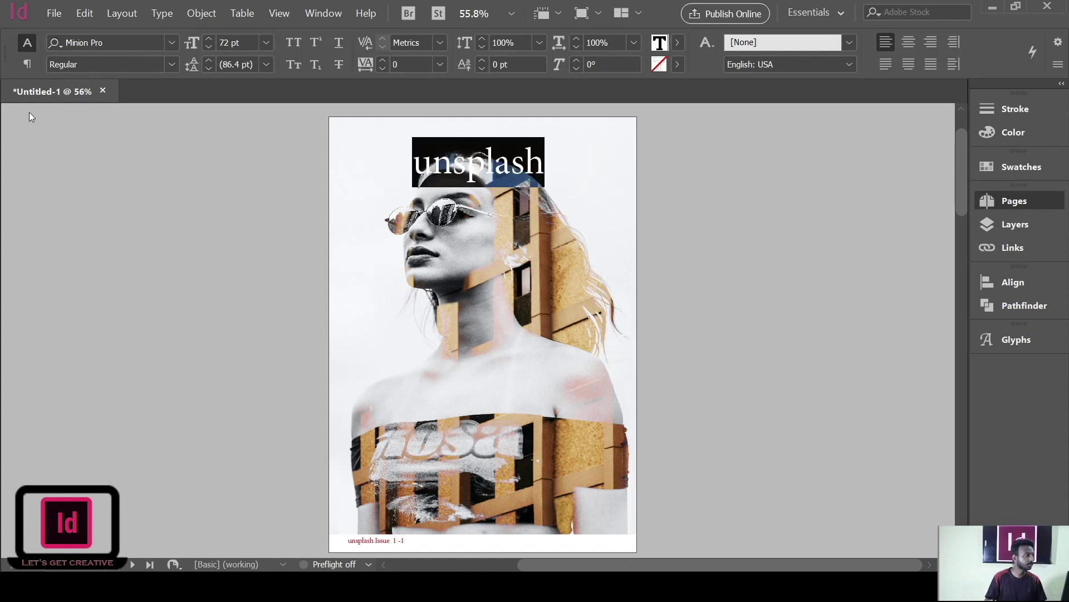
key(Escape)
key(t)
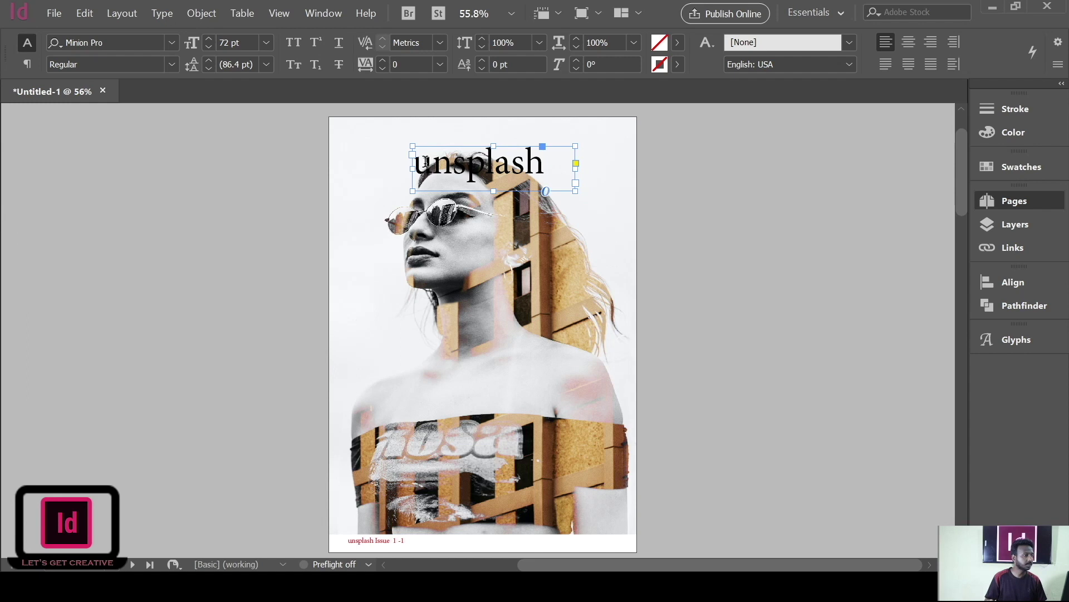
drag(426, 161, 410, 162)
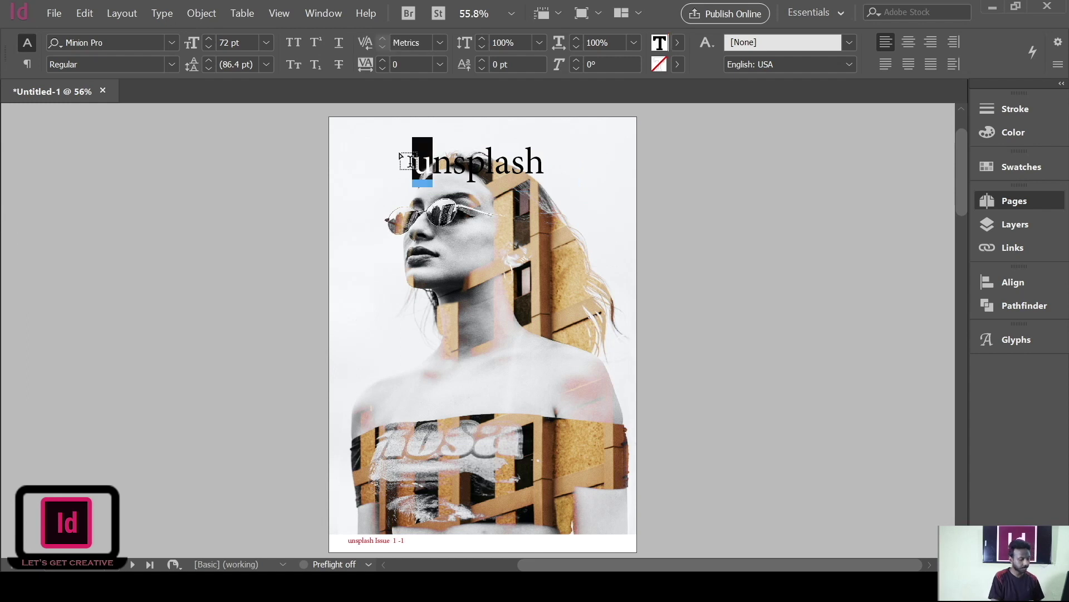
text(U)
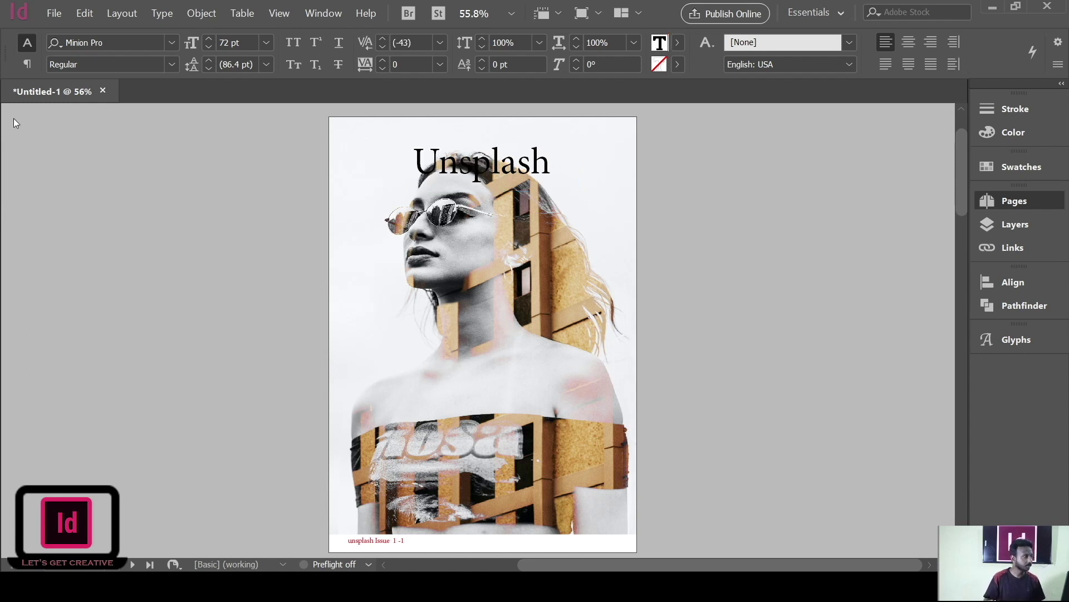
Step: Scale the cover title and its frame up to 132 pt text and 7.997 × 2.2 in, positioned at X 0.75 in, Y 0.3 in
drag(481, 168, 465, 163)
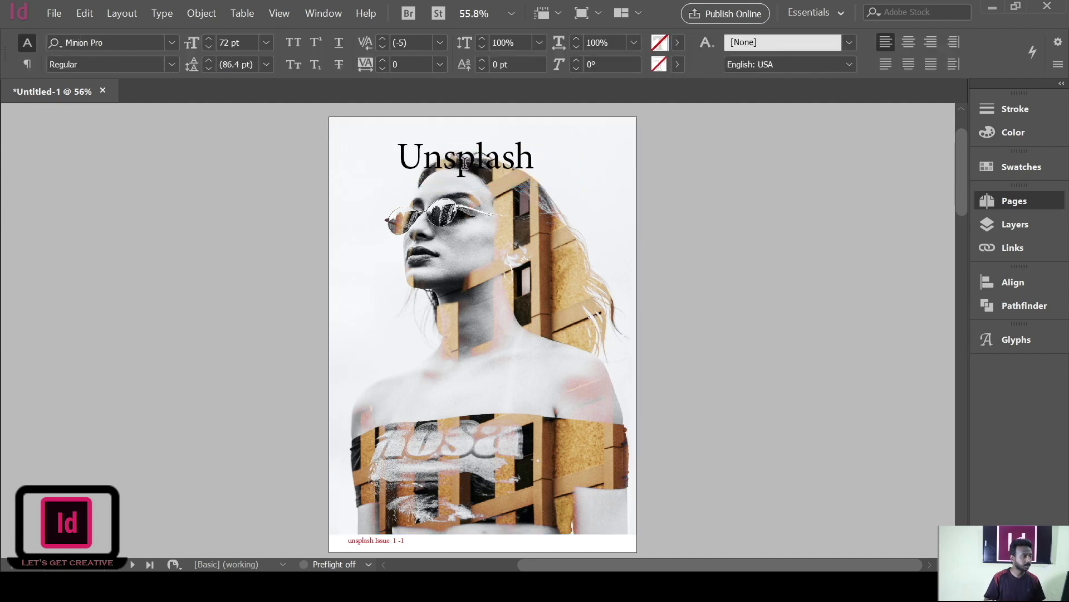
key(Escape)
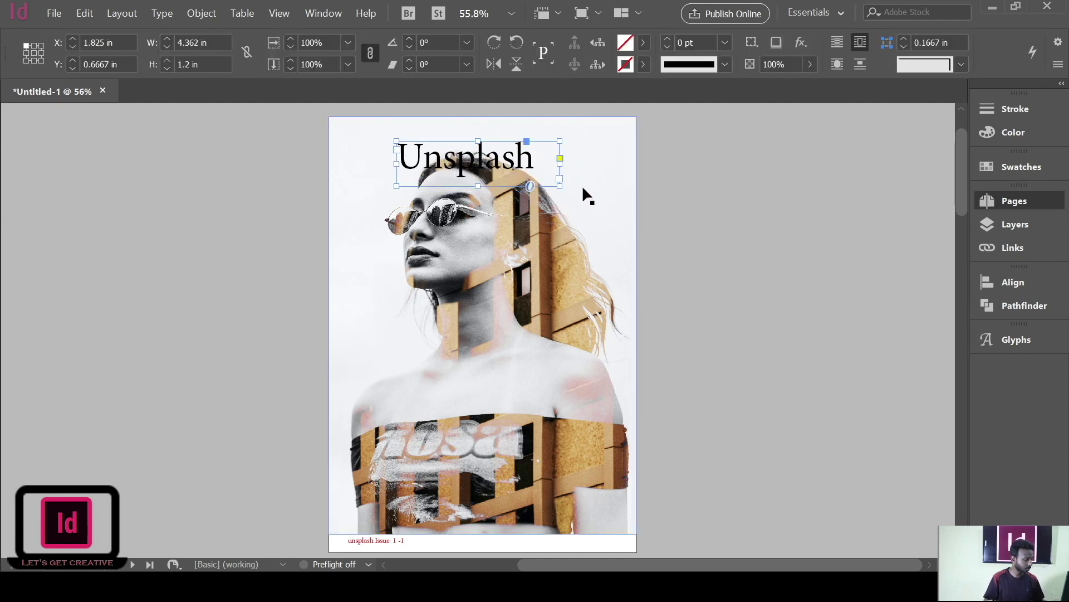
drag(560, 185, 596, 219)
mouse_move(663, 214)
mouse_down()
mouse_move(647, 209)
mouse_move(664, 215)
mouse_up()
drag(571, 171, 547, 164)
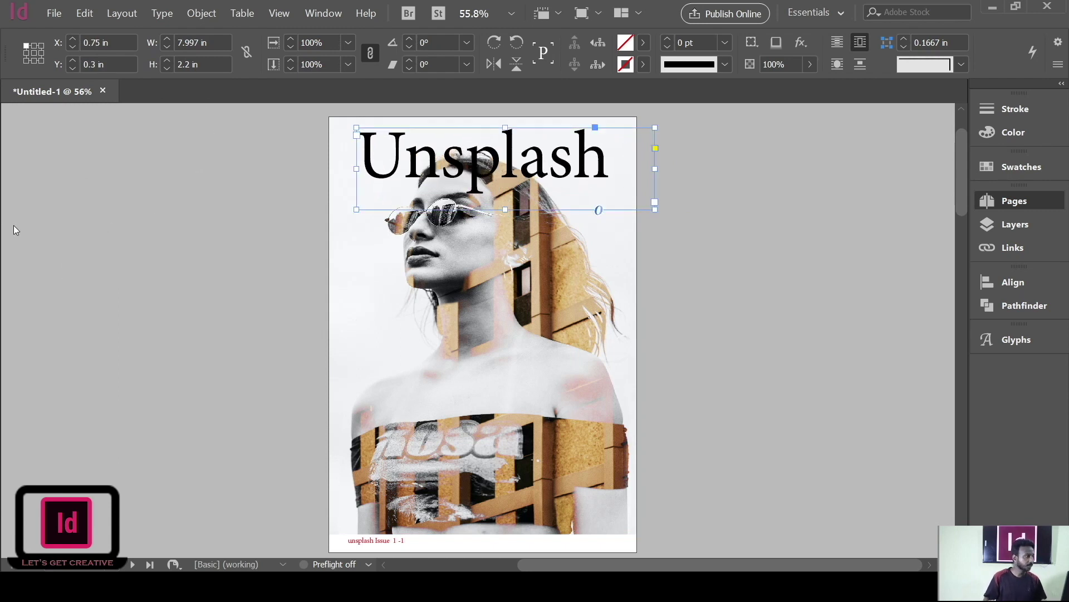
Step: Sample the brown tone from the photo with the Eyedropper and apply it to the title frame as a 1 pt stroke
key(t)
drag(607, 161, 361, 156)
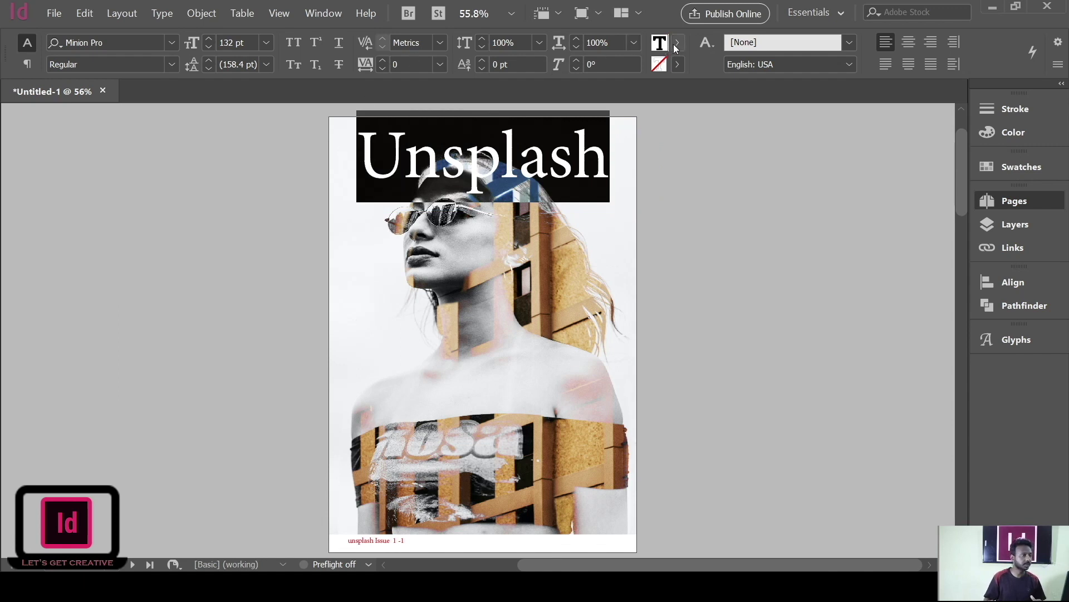
key(Escape)
key(i)
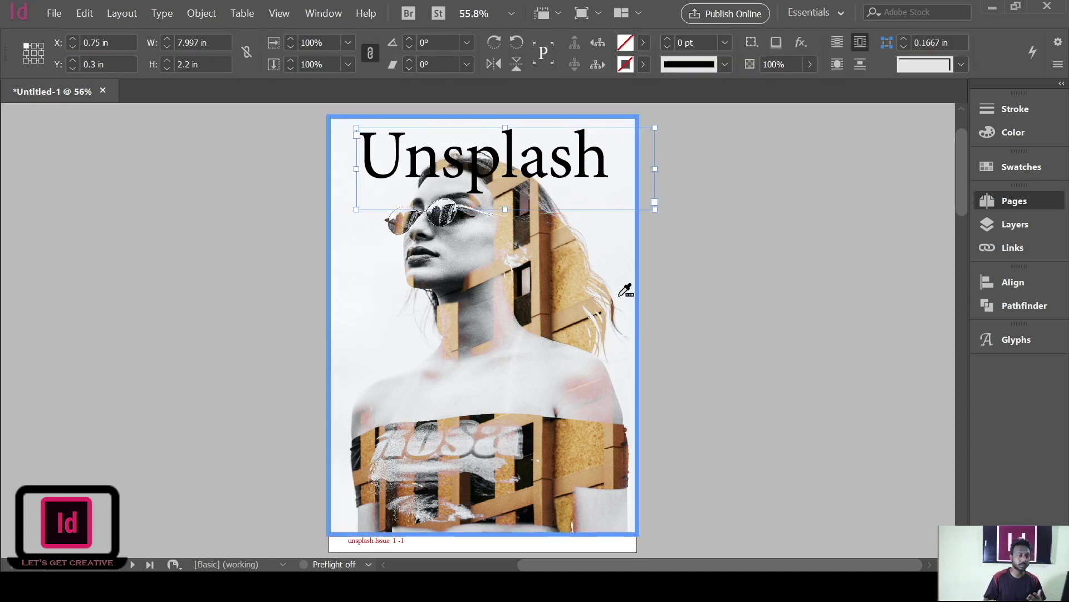
click(581, 276)
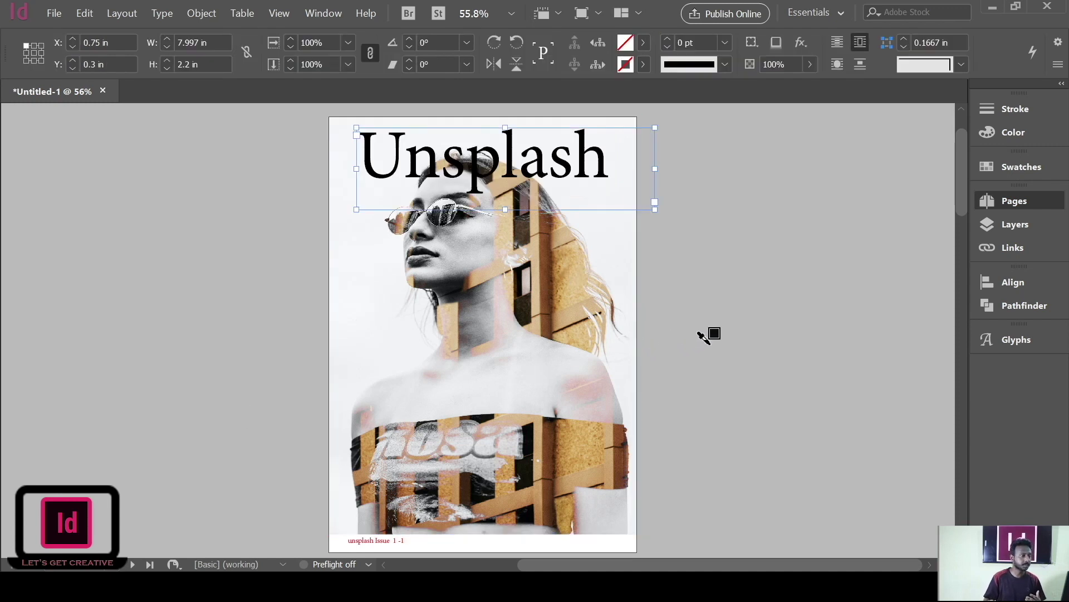
key(v)
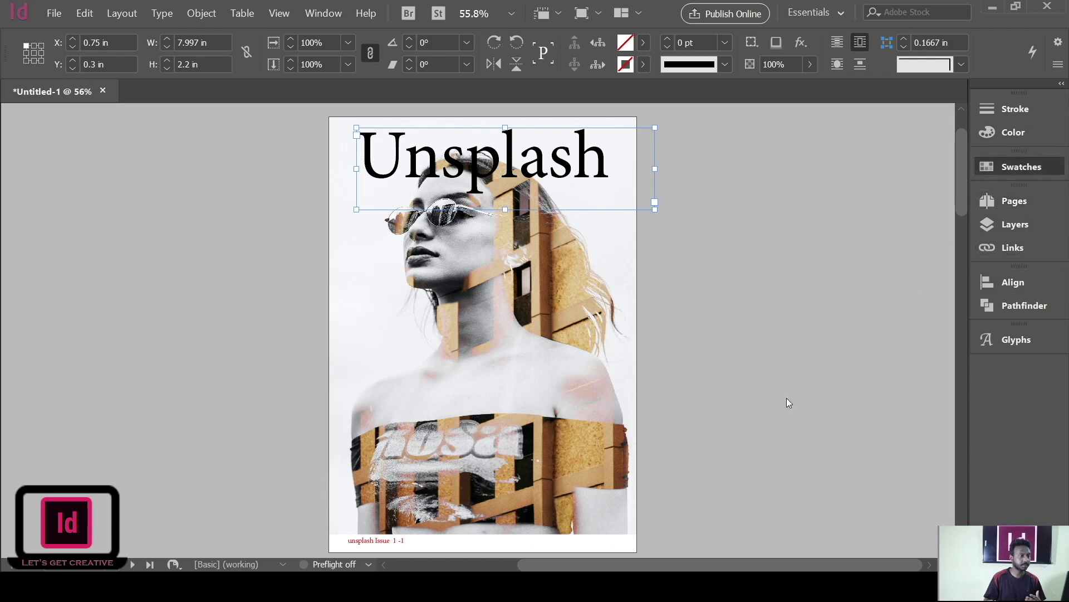
key(ctrl+z)
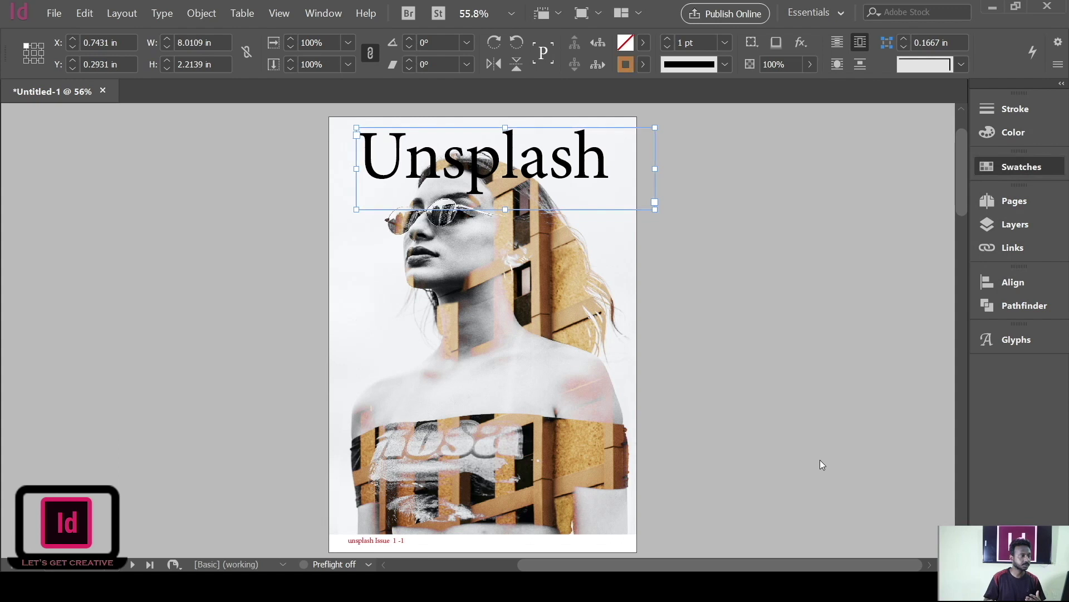
Step: Fill all the letters of the cover title with the sampled brown tone
key(t)
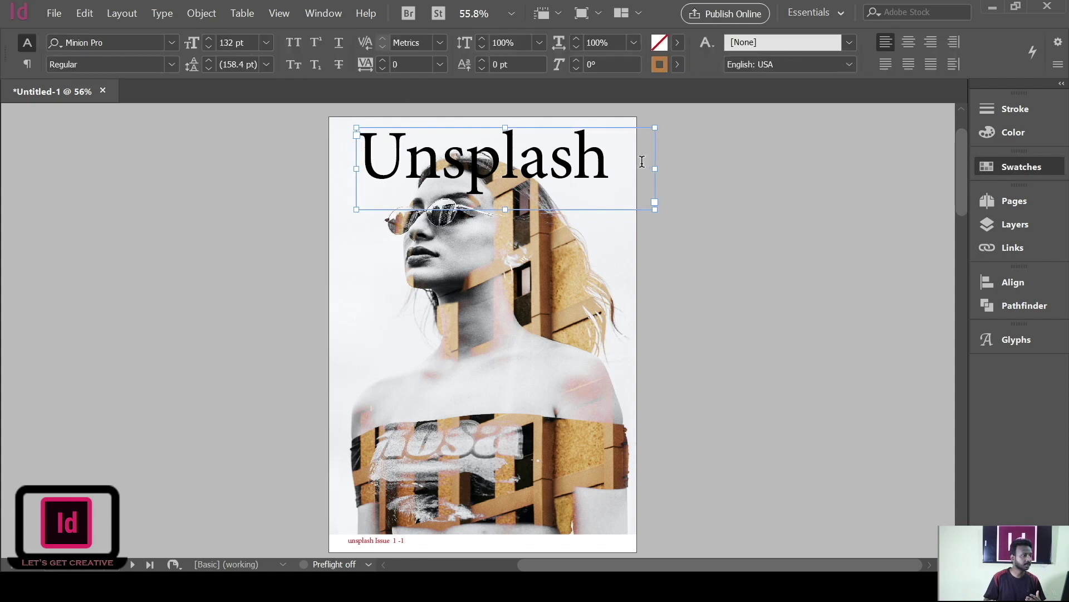
drag(615, 168, 369, 156)
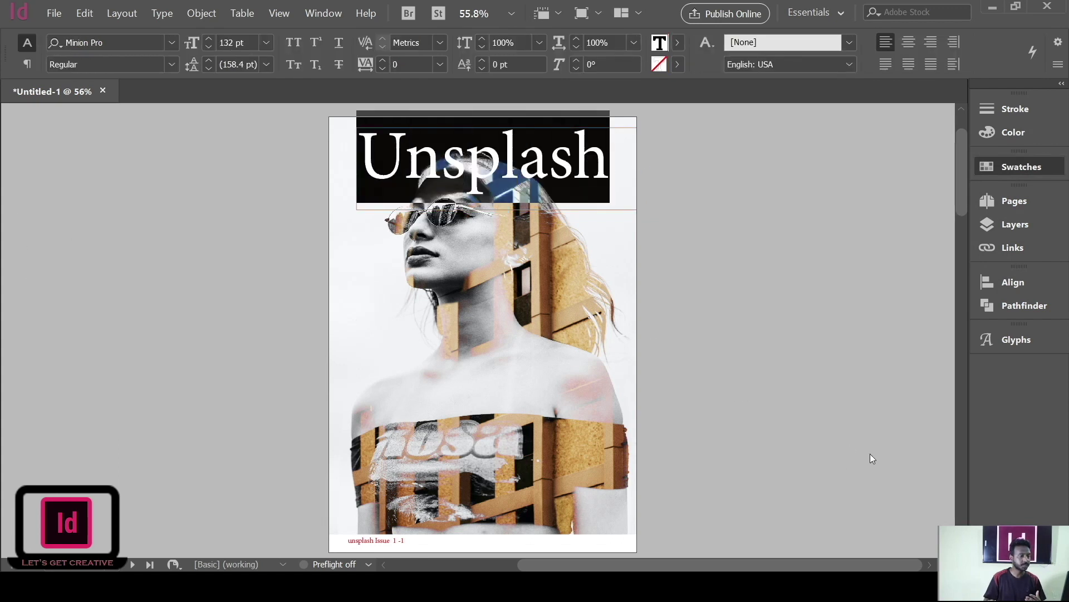
click(544, 143)
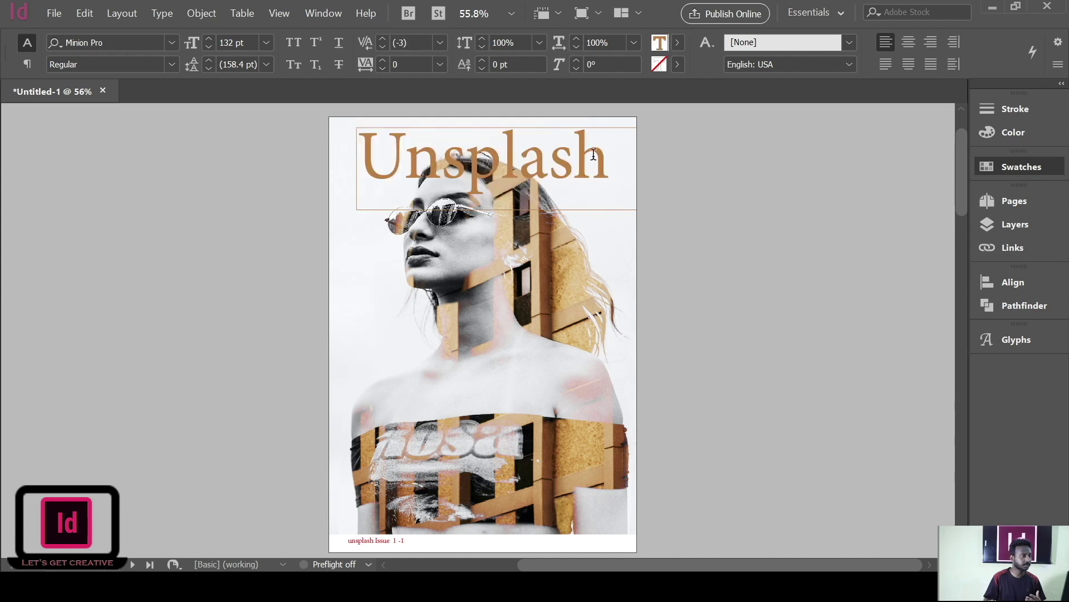
key(Escape)
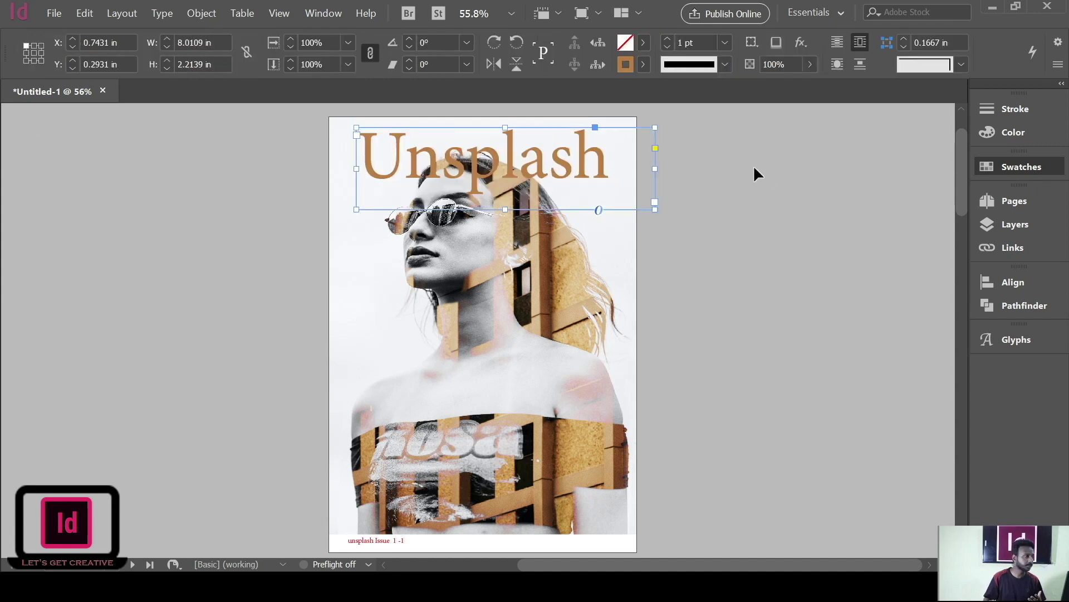
Step: Shrink the title frame to about 7.25 × 1.88 in and position it at X 0.4 in, Y 0.3931 in
drag(525, 160, 517, 159)
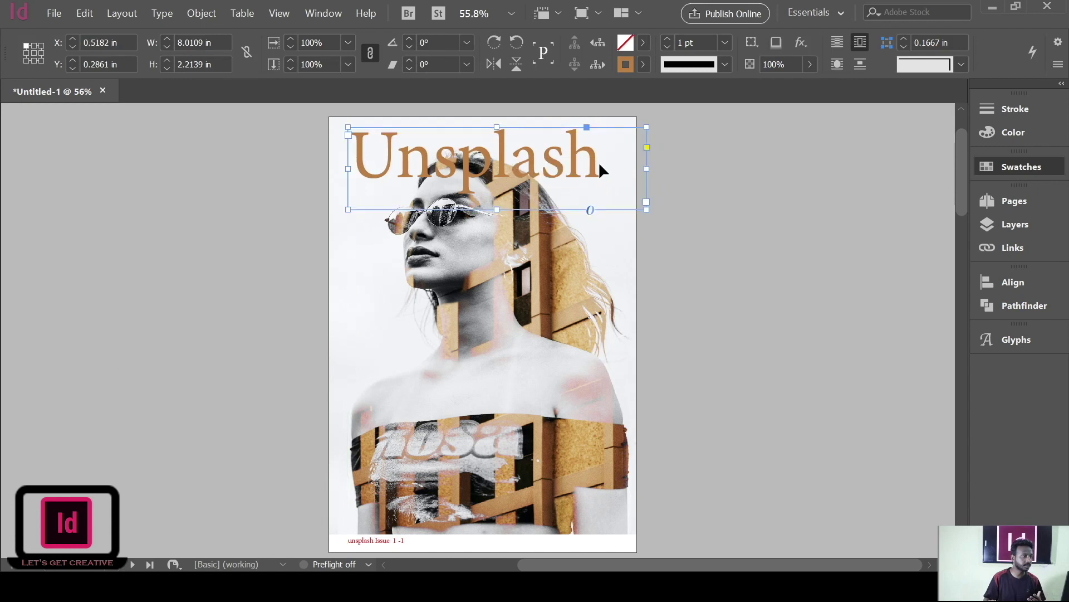
drag(648, 170, 618, 169)
drag(485, 207, 485, 196)
drag(527, 158, 524, 158)
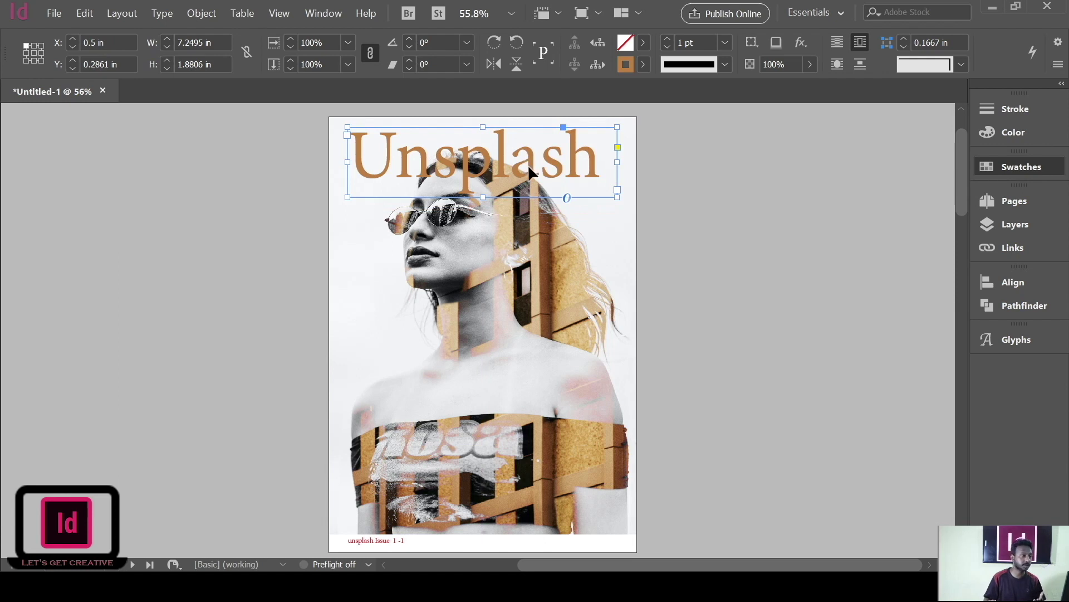
drag(528, 168, 524, 167)
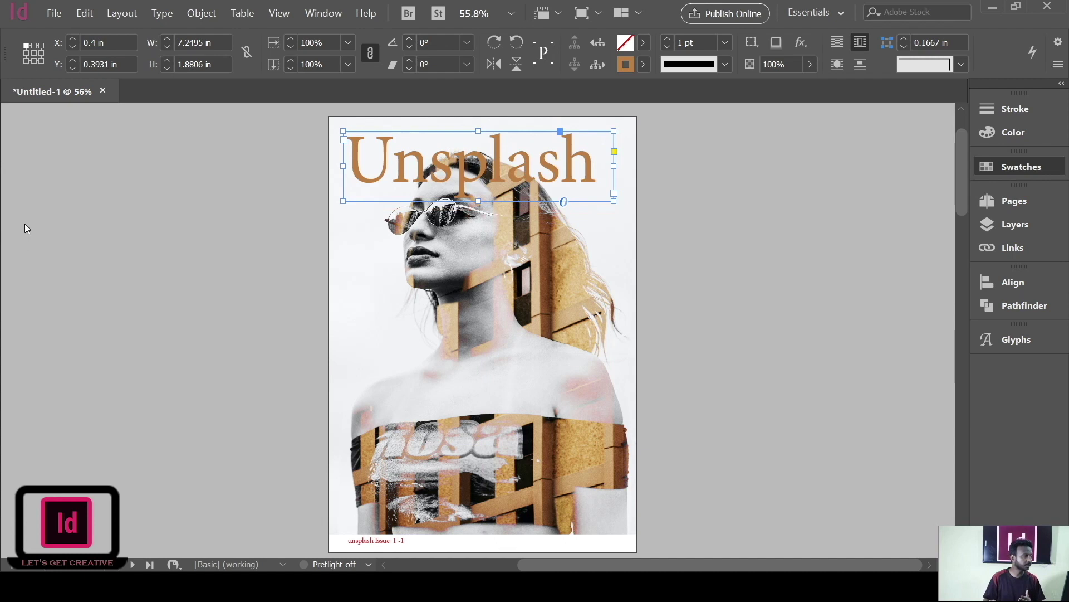
Step: Change the cover title's font to Lucida Fax
key(t)
drag(596, 161, 350, 155)
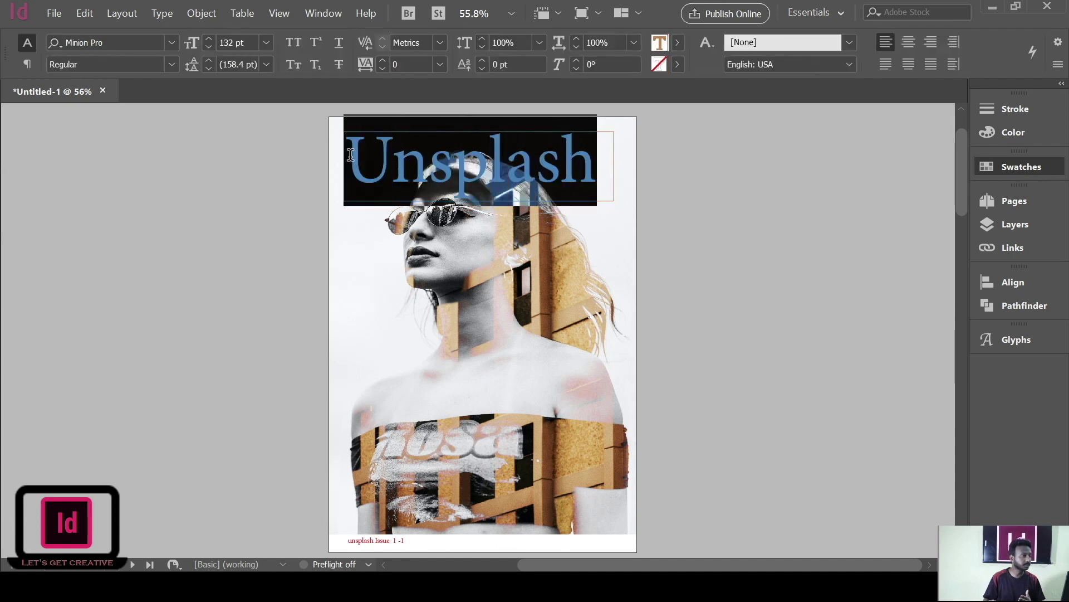
click(174, 42)
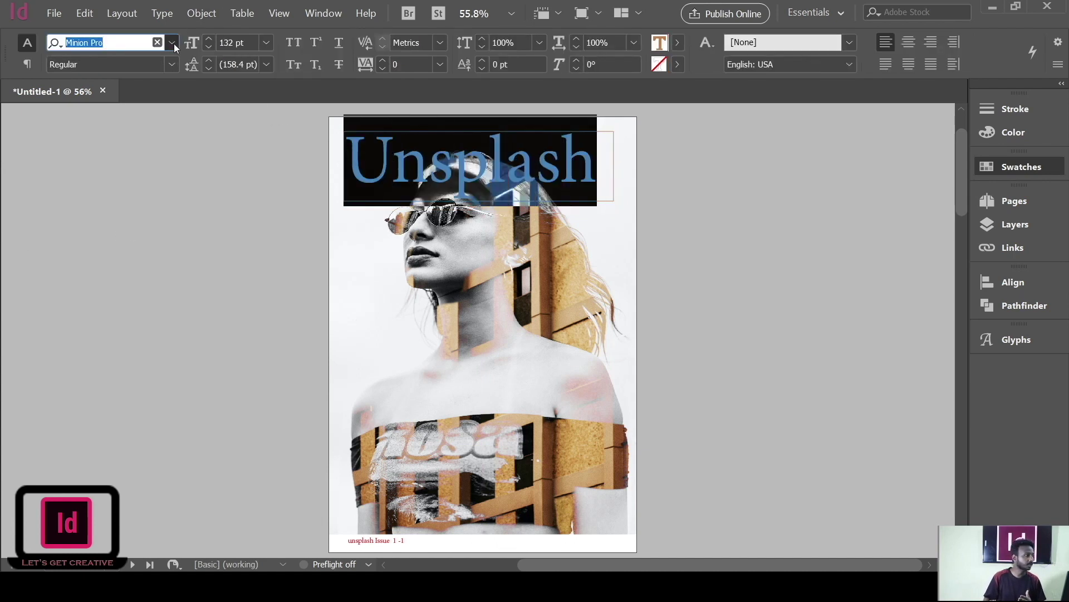
text(Lucida Fax)
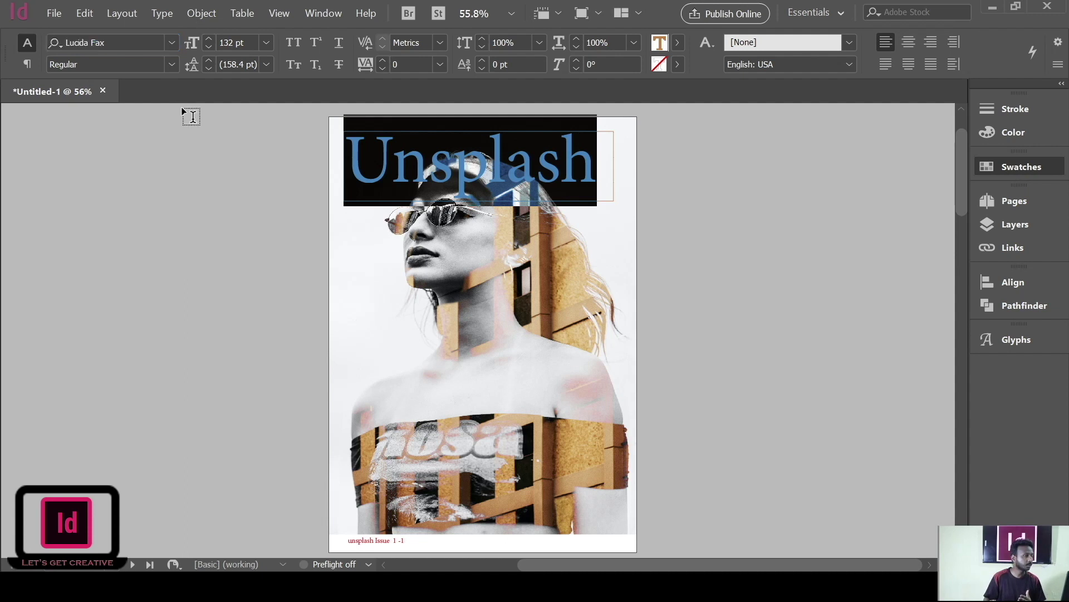
key(Return)
key(Escape)
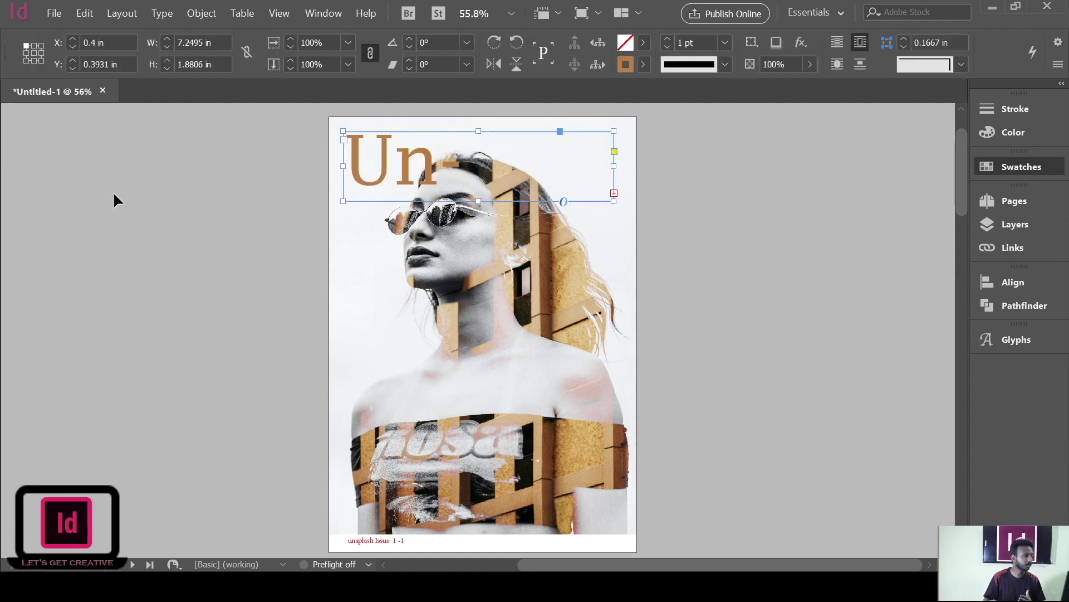
Step: Widen the title frame to 9.325 in to fit the whole word and move it to X 0 in, Y 0.4528 in
click(112, 192)
click(557, 147)
drag(612, 168, 691, 167)
drag(505, 149, 490, 151)
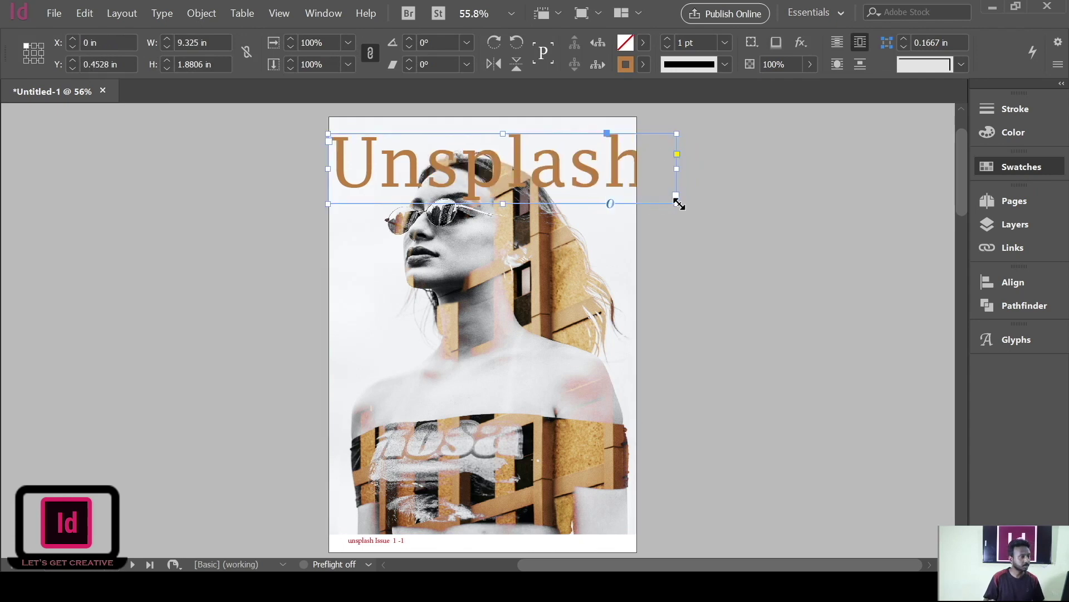
Step: Scale the title with its frame down to 8.4986 × 1.7139 in and place it at X 0.225 in, Y 0.3097 in
drag(674, 205, 622, 194)
drag(494, 157, 501, 158)
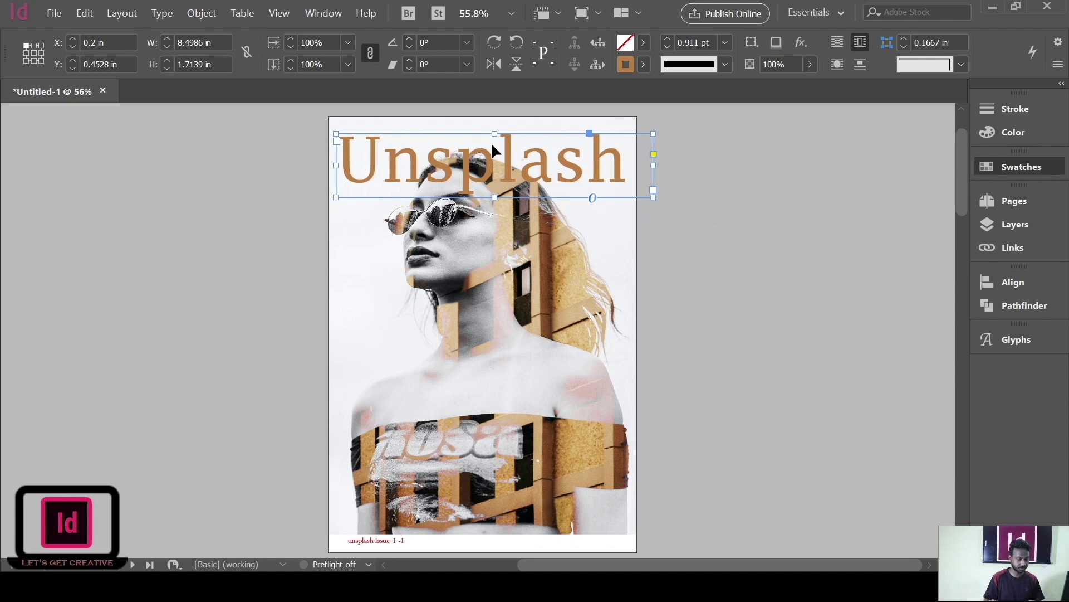
drag(520, 164, 523, 167)
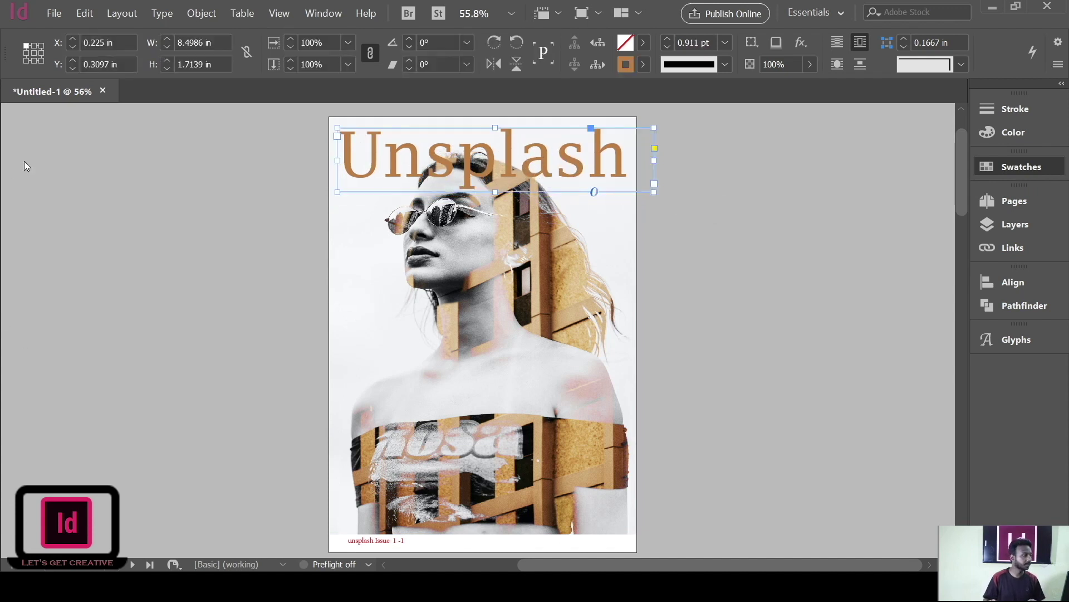
Step: Recolour the cover title's letters dark brown
key(t)
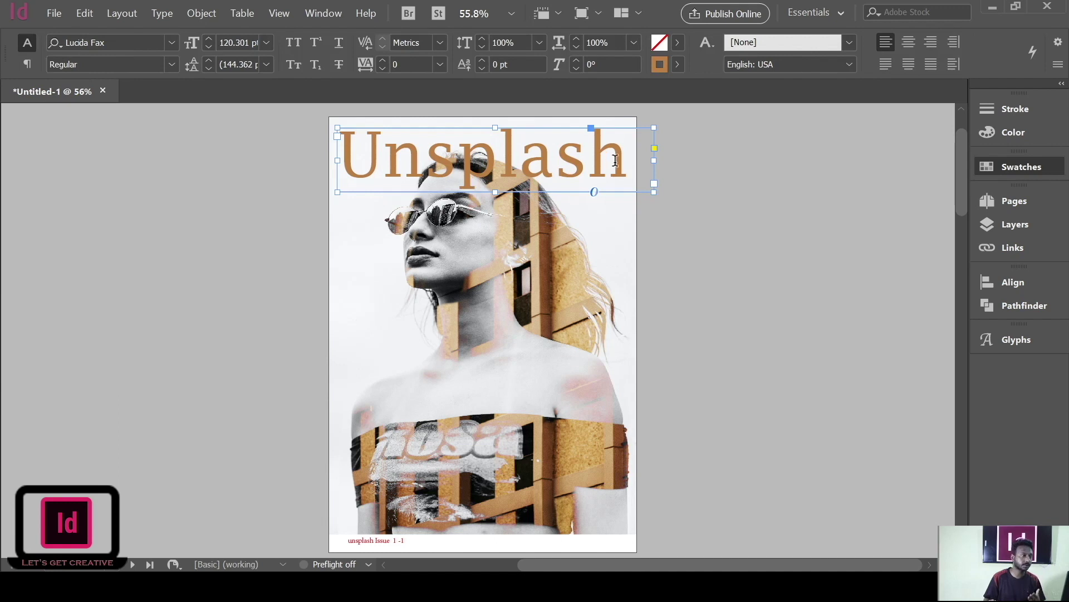
drag(626, 164, 339, 161)
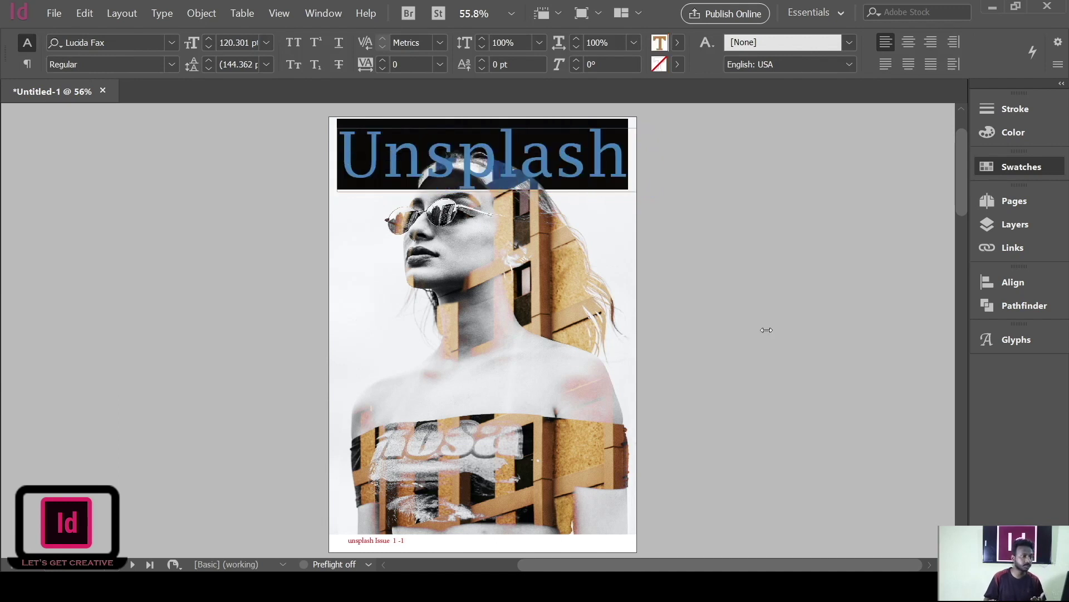
click(587, 162)
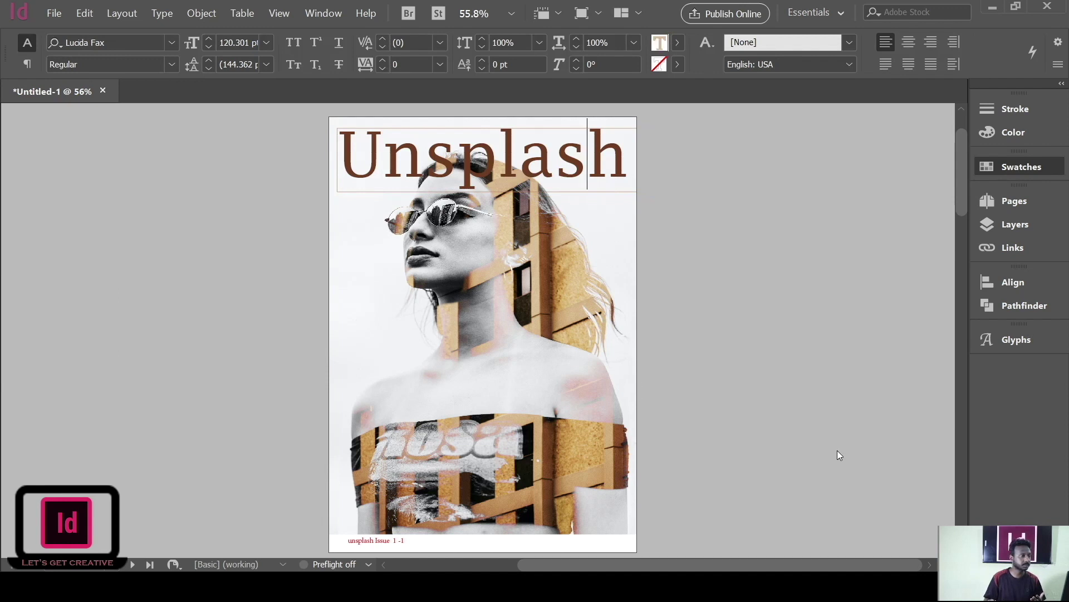
Step: Fill the whole cover title with a light tan colour
click(624, 163)
key(ctrl+a)
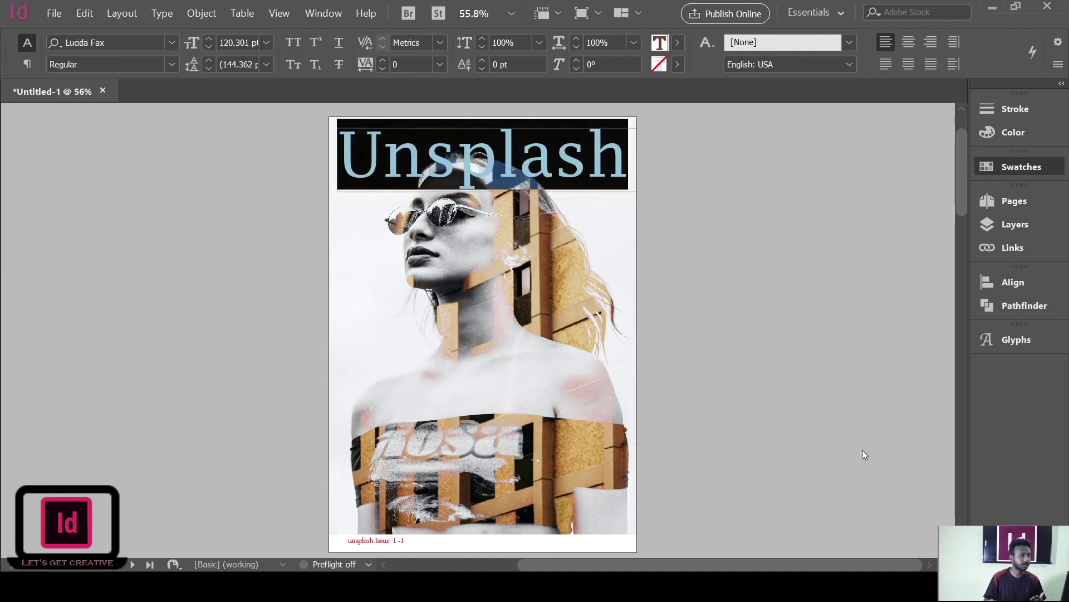
click(587, 160)
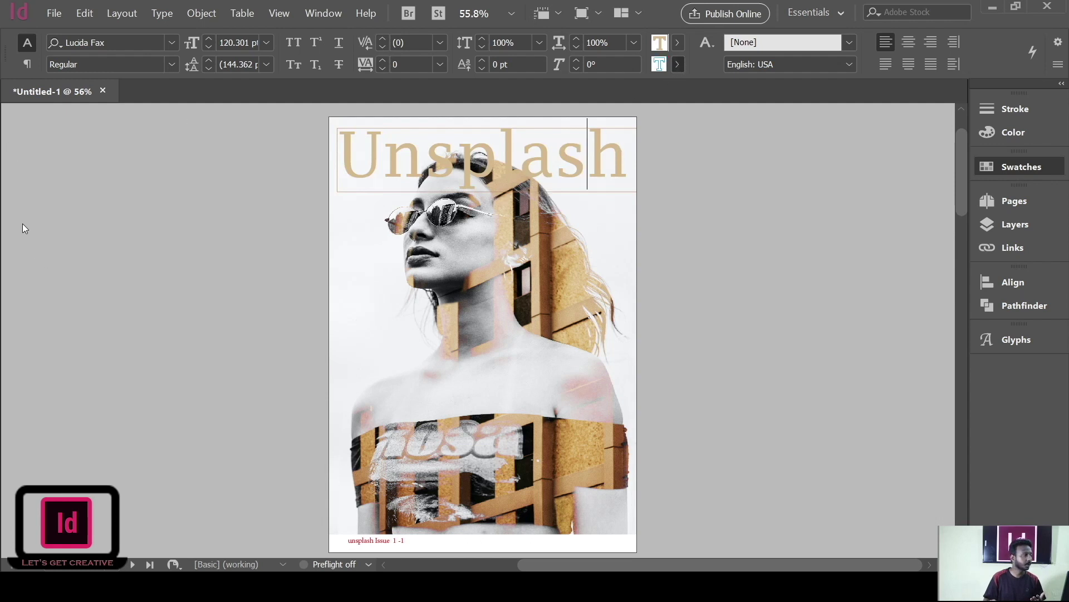
Step: Try a magenta outline on the title letters and take it off again
drag(624, 163, 343, 156)
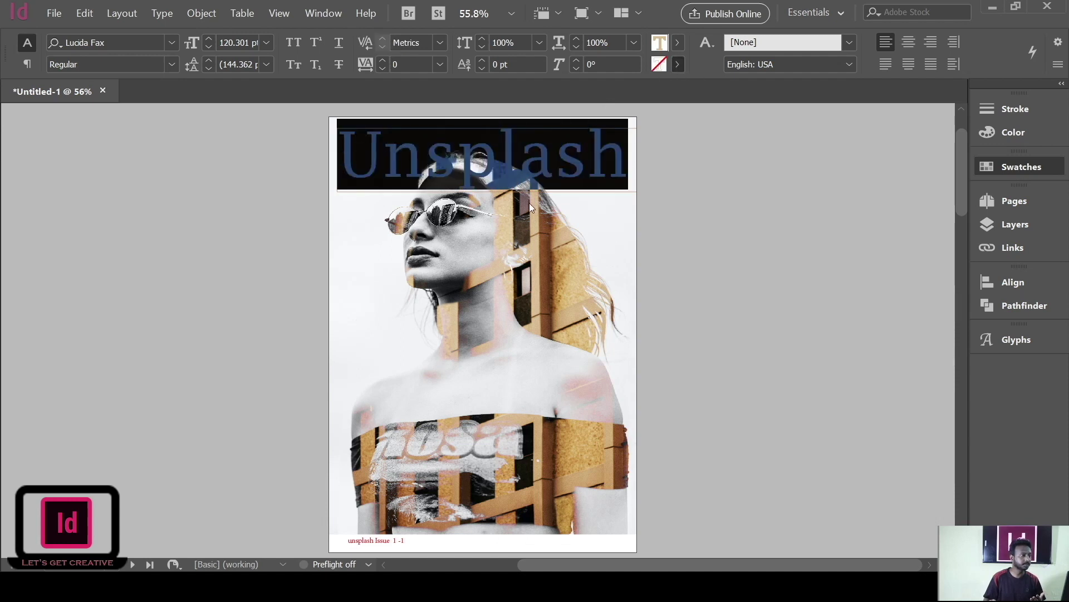
key(Escape)
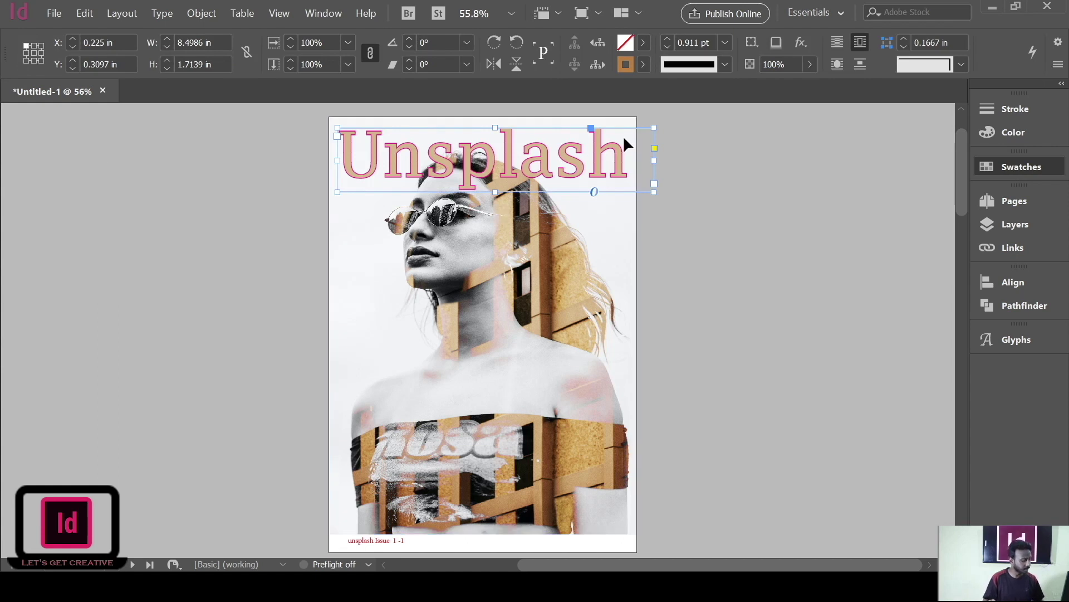
key(ctrl+shift+a)
click(543, 158)
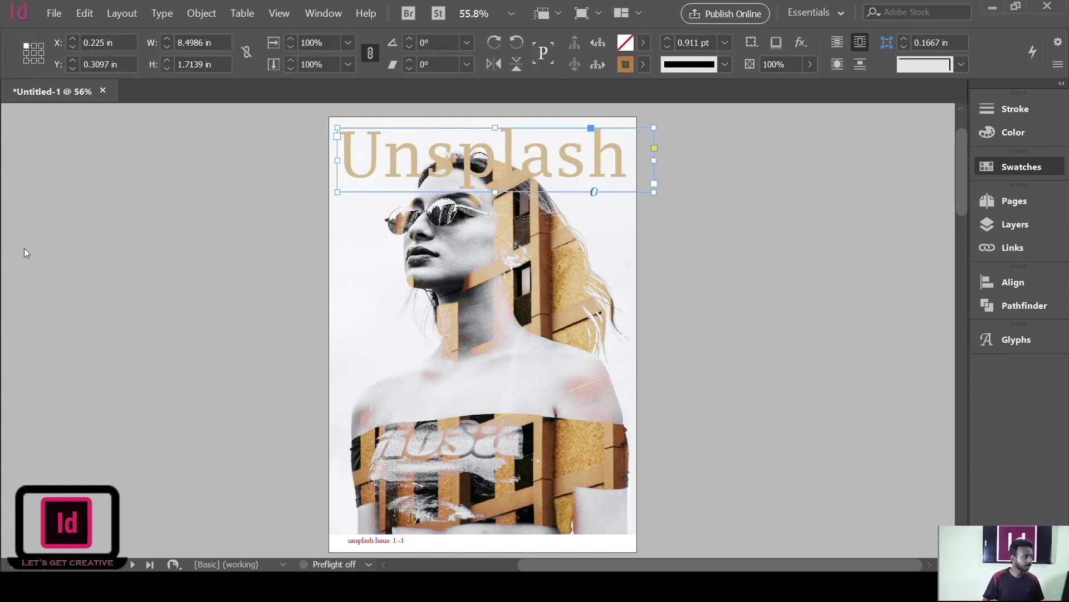
Step: Try a cyan outline on the title letters and remove it again
key(t)
drag(630, 170, 335, 143)
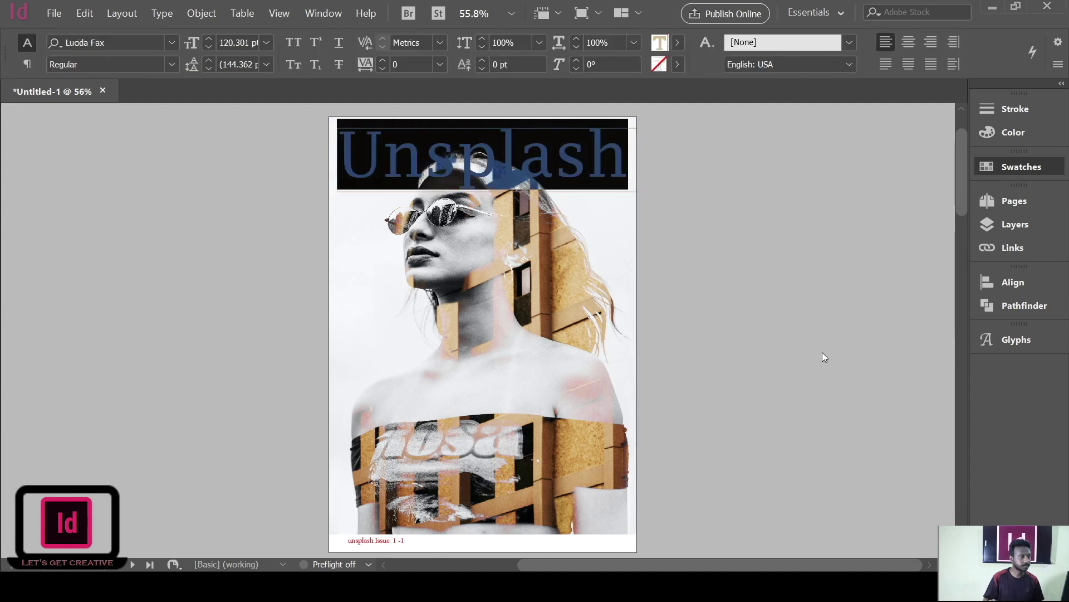
click(627, 167)
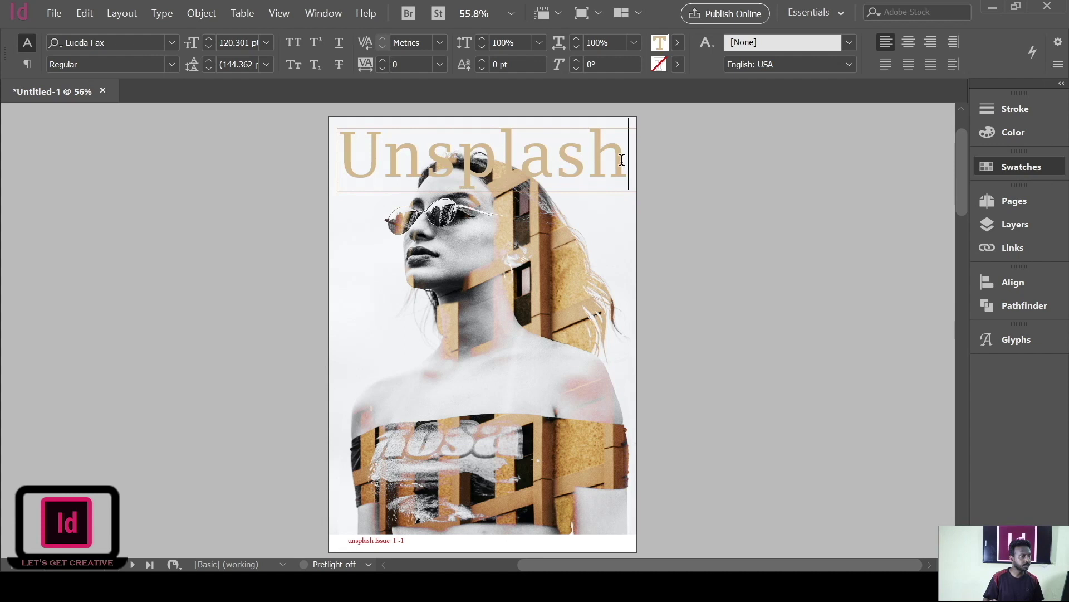
drag(628, 167, 337, 155)
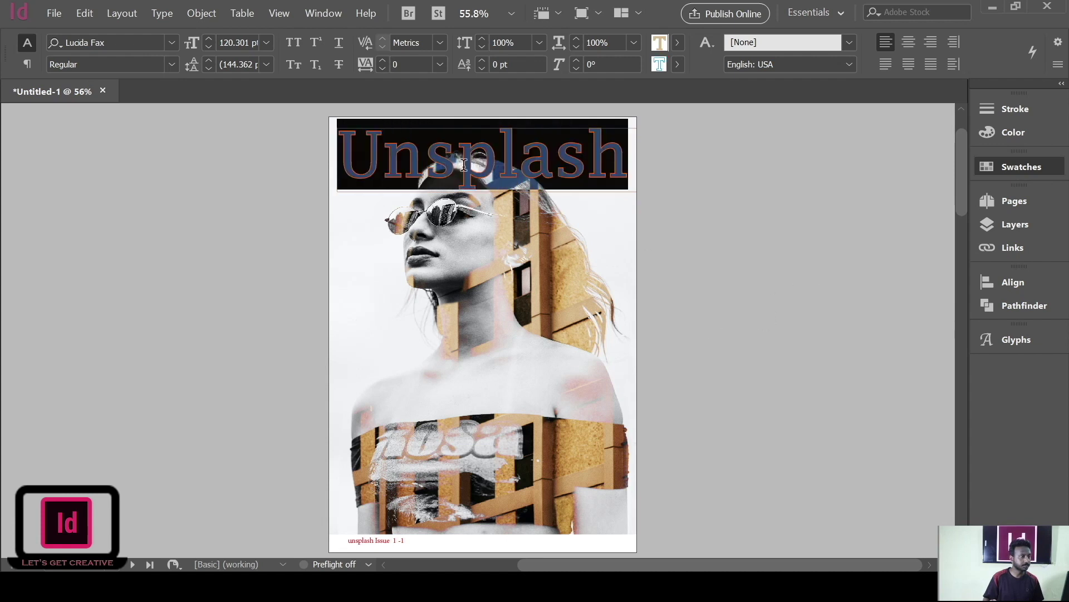
click(499, 161)
key(Escape)
double_click(617, 184)
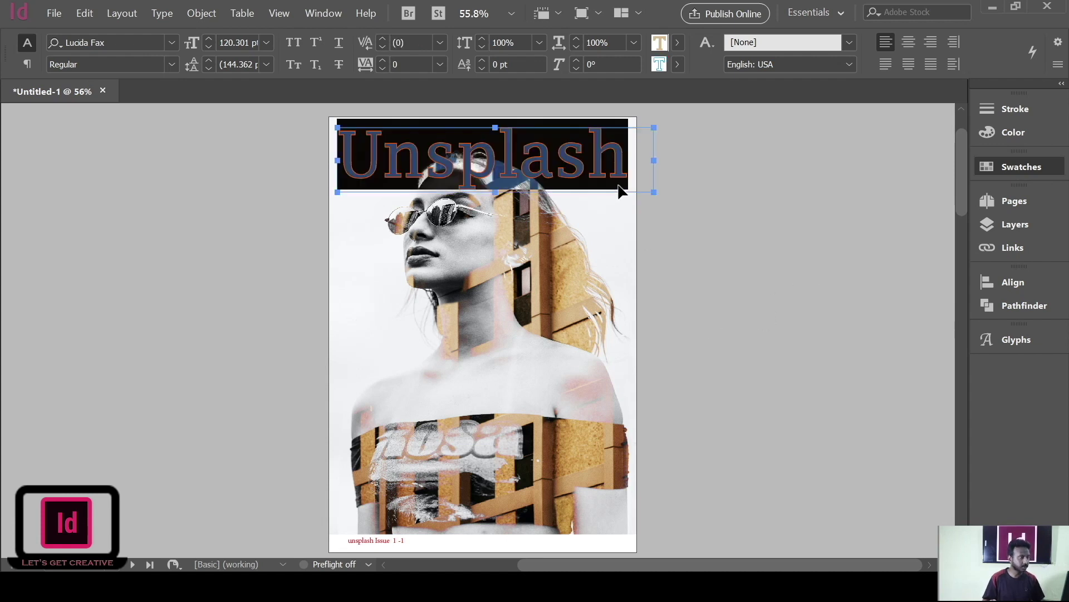
click(656, 106)
click(520, 167)
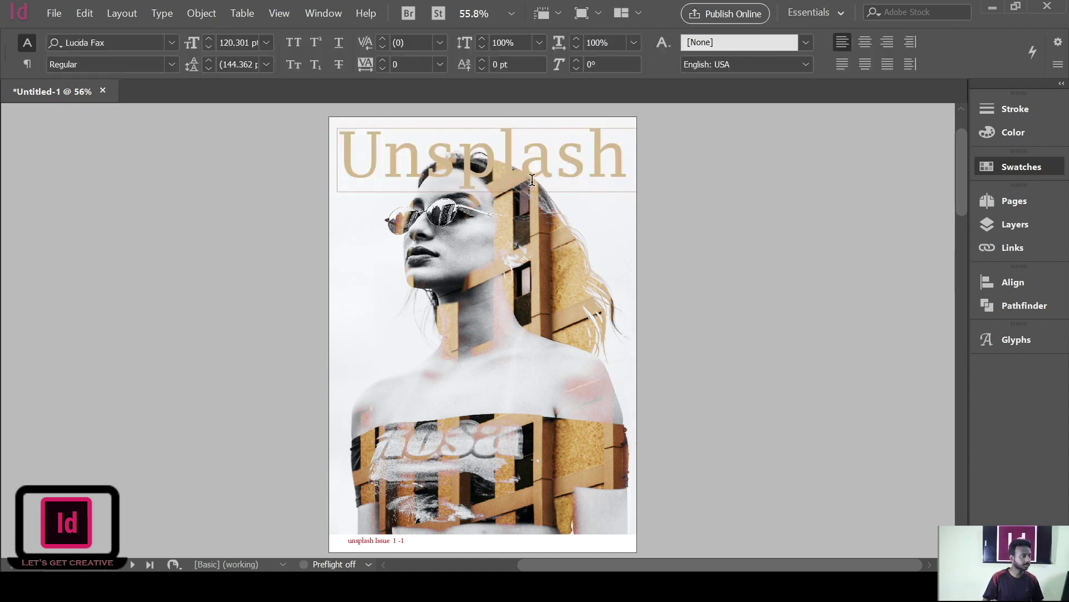
Step: Outline the title letters in dark brown and narrow the title frame to 7.9 in wide
drag(623, 158, 332, 156)
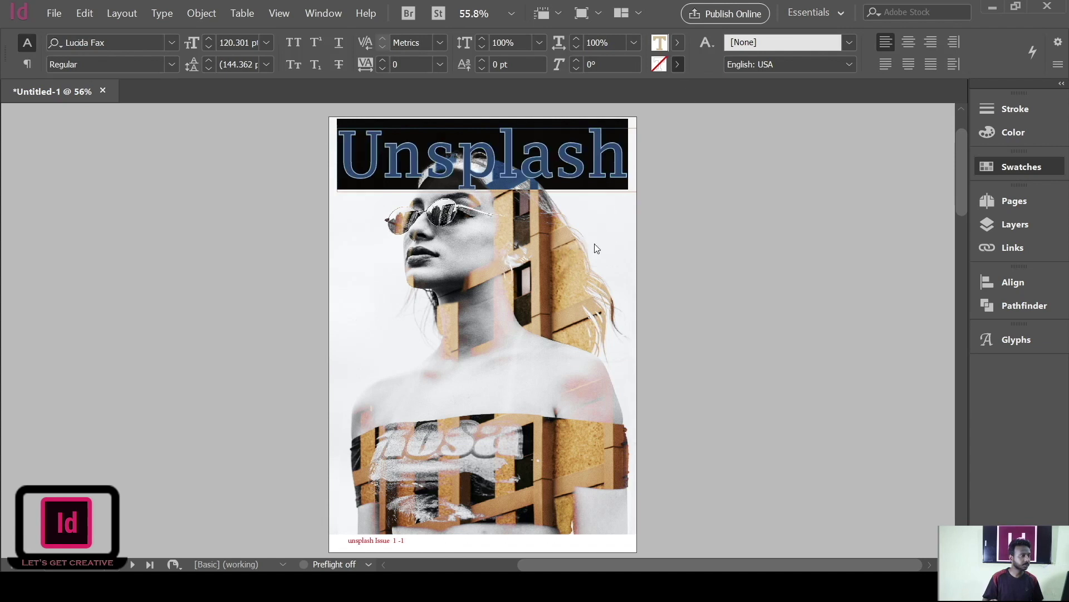
key(Escape)
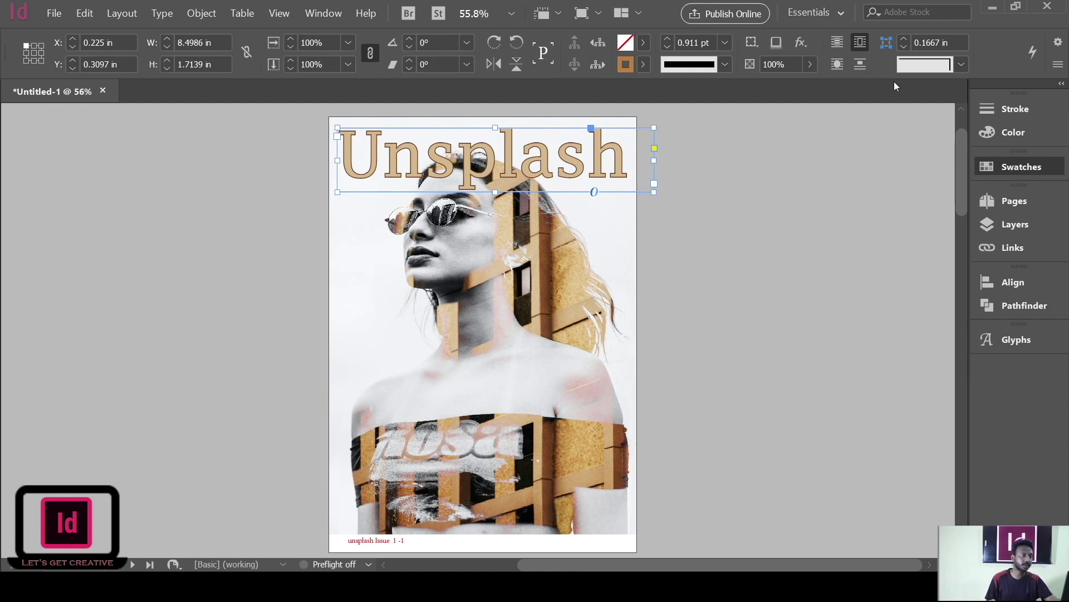
drag(653, 160, 632, 160)
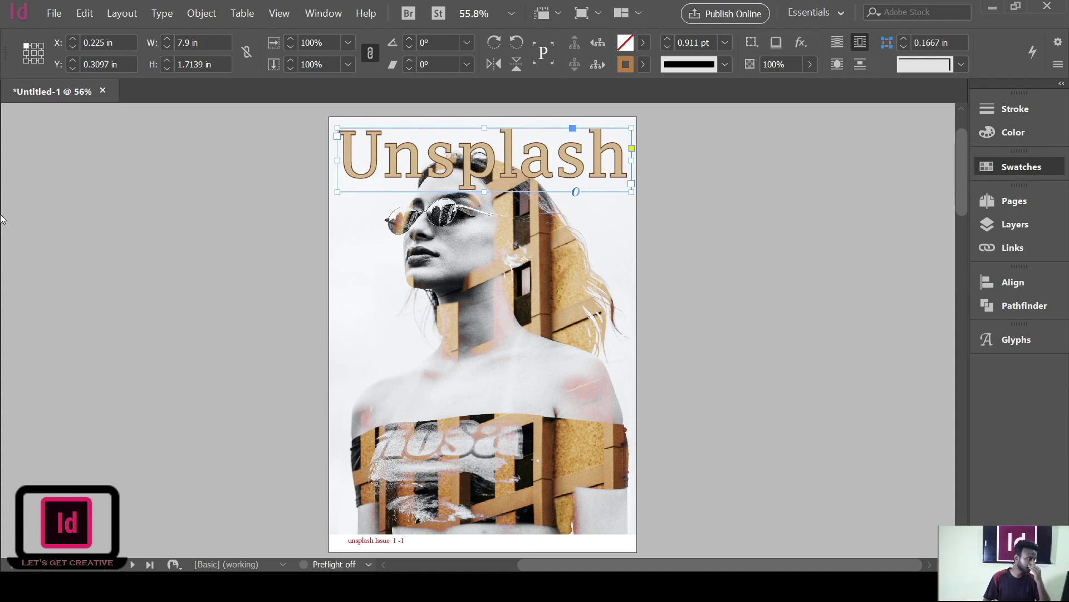
Step: Create an "Issue 1 I 2020" text frame, 3.4 × 0.725 in, and place it on the cover at X 0.5182 in, Y 4.775 in
key(t)
drag(91, 287, 219, 314)
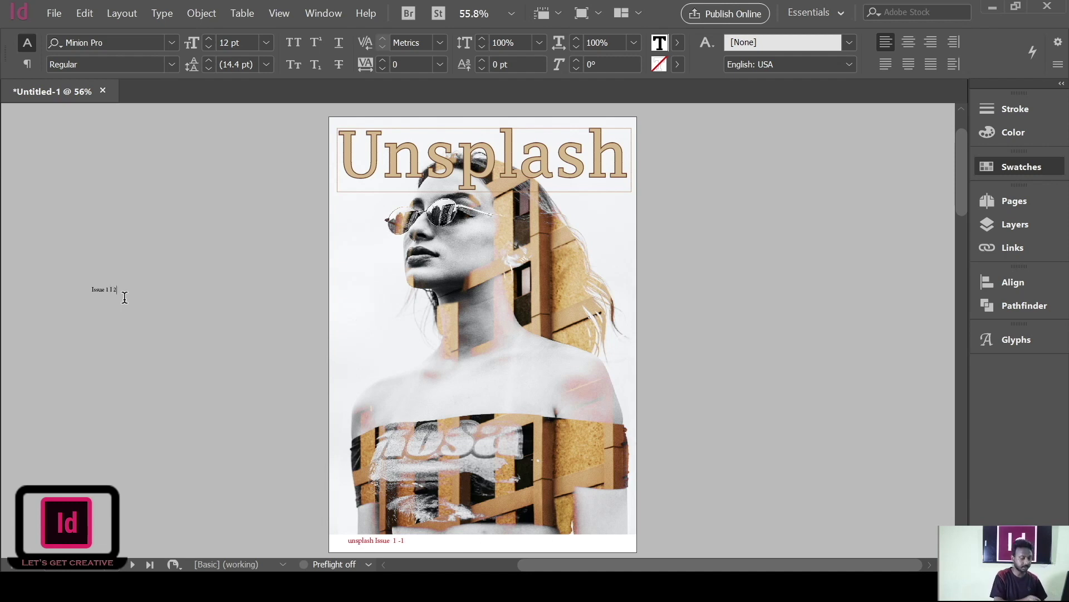
text(020)
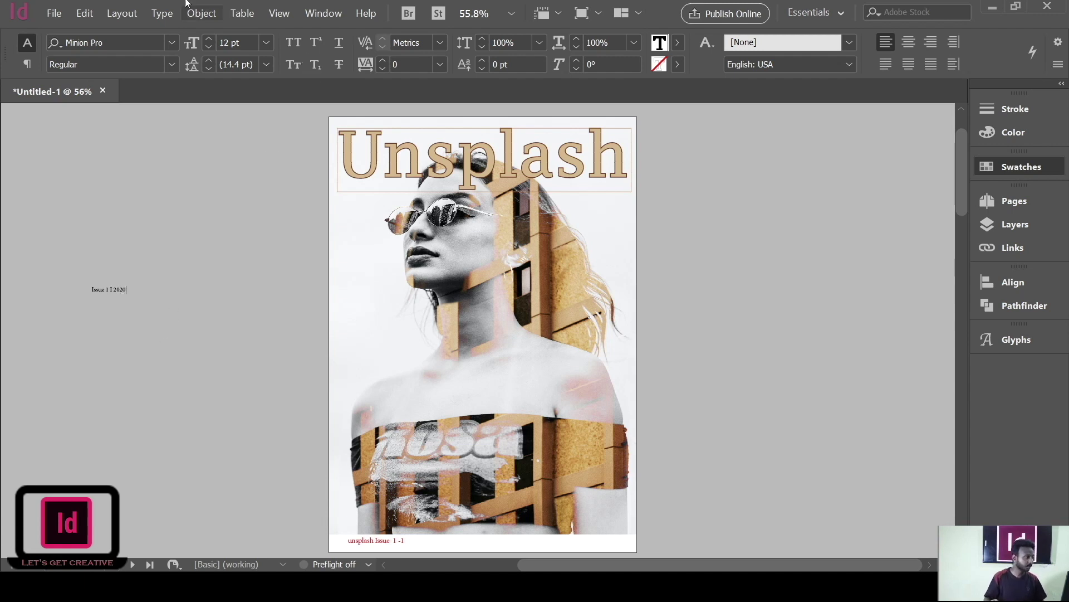
key(Escape)
drag(116, 299, 374, 312)
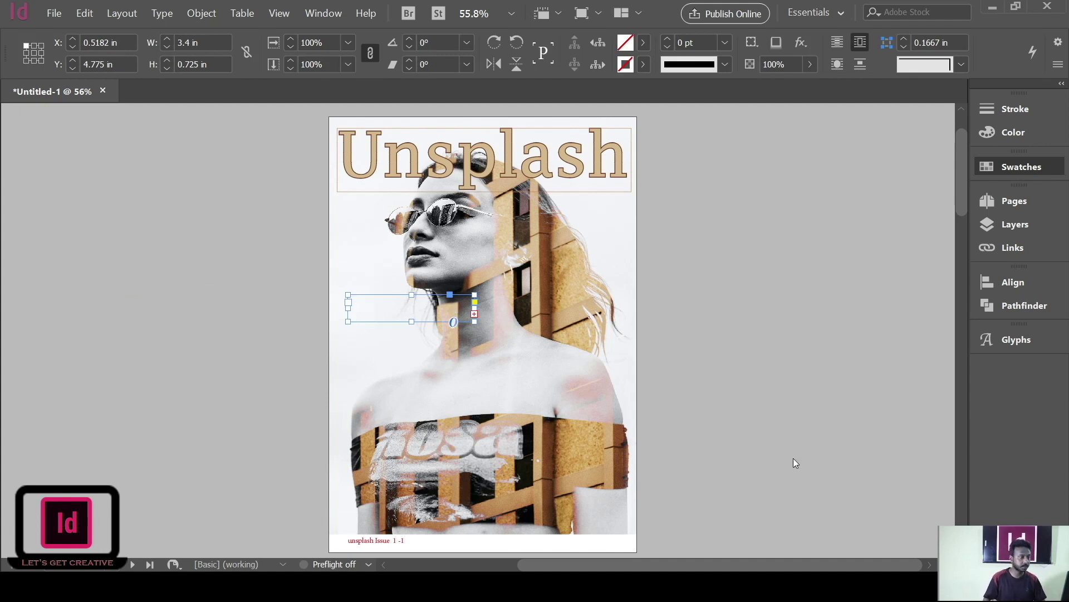
Step: Narrow the issue line's frame, rotate it to read upward, and move it to the cover's left edge beside the portrait
drag(474, 308, 435, 301)
double_click(392, 321)
drag(391, 301, 347, 340)
Step: Set the vertical issue line's text size to 24 pt
key(t)
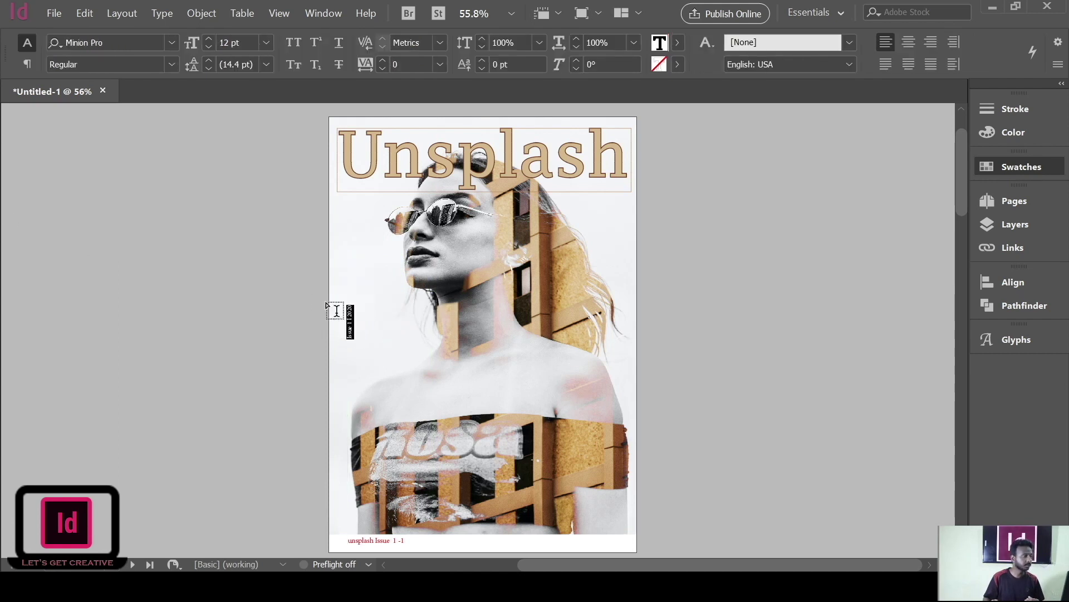
drag(210, 39, 204, 40)
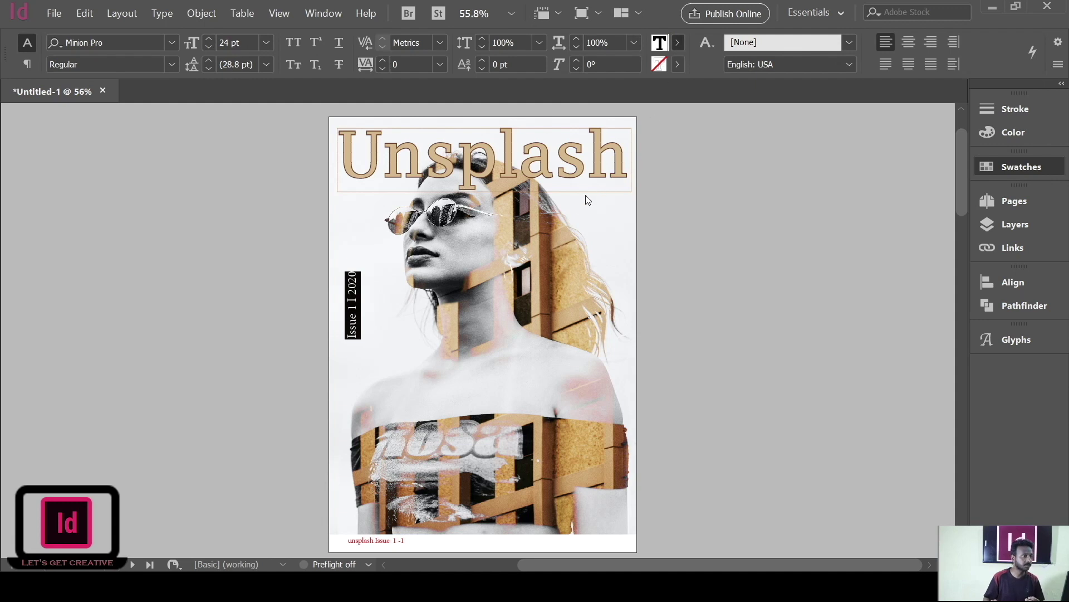
Step: Color the vertical issue line green, change its font, and size its frame to about 2.29 in long so the full text fits
click(358, 297)
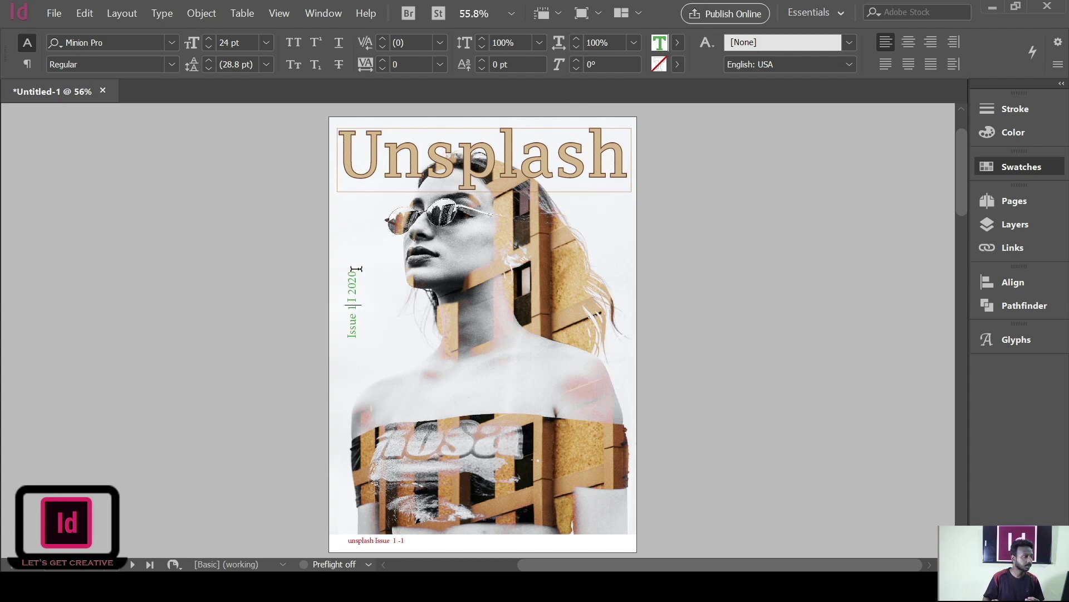
drag(359, 268, 349, 340)
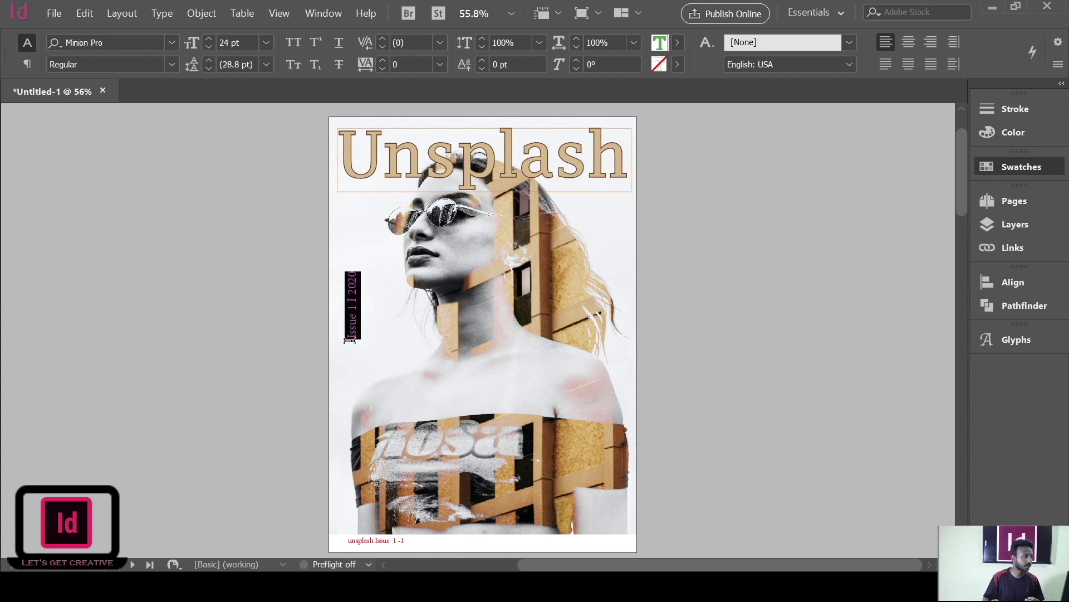
click(165, 44)
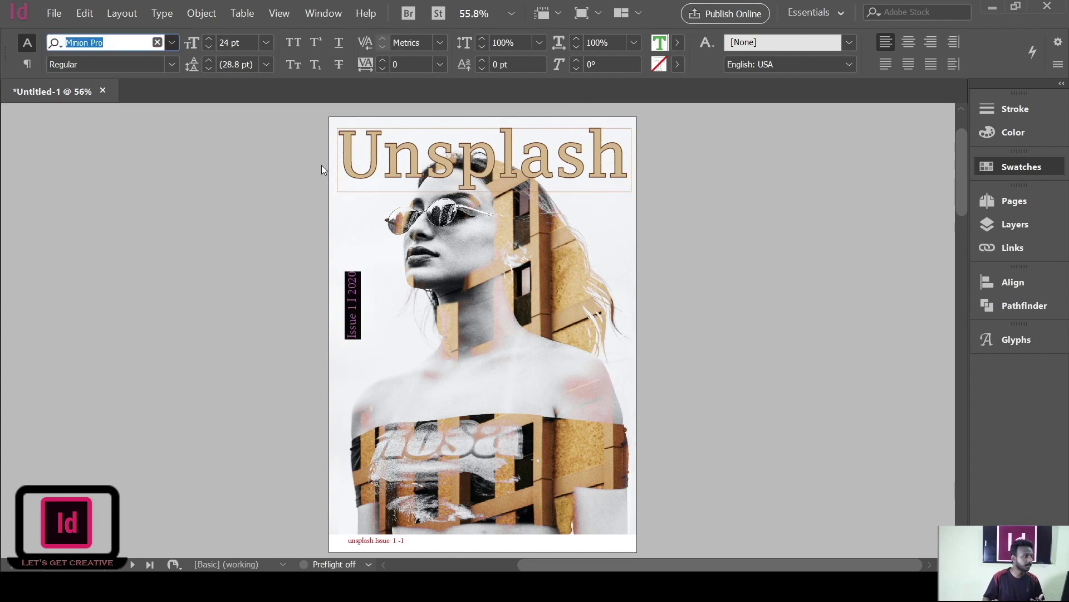
click(332, 179)
click(17, 114)
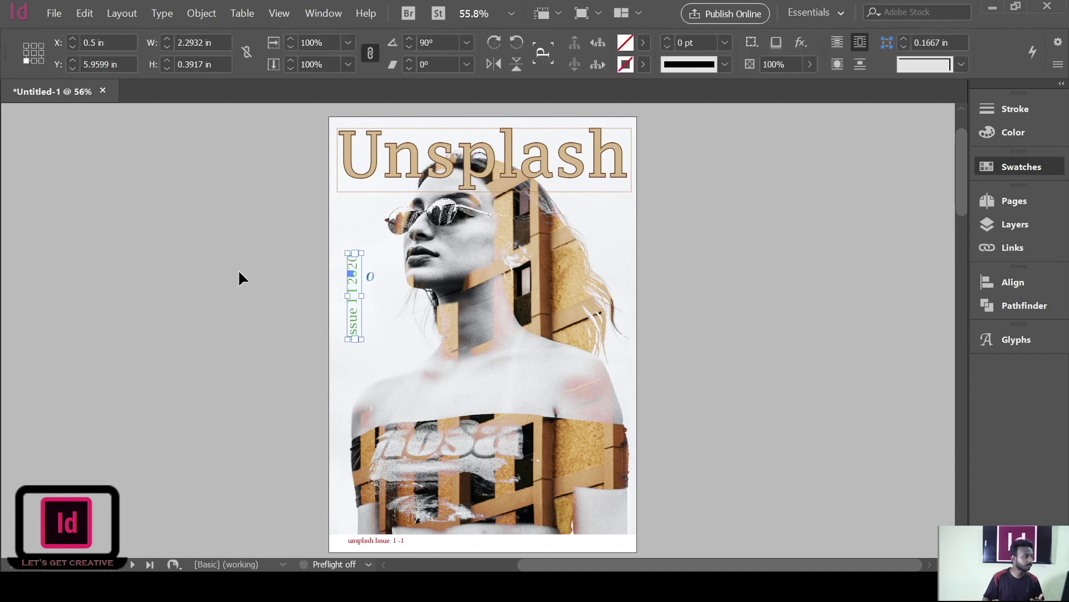
click(191, 249)
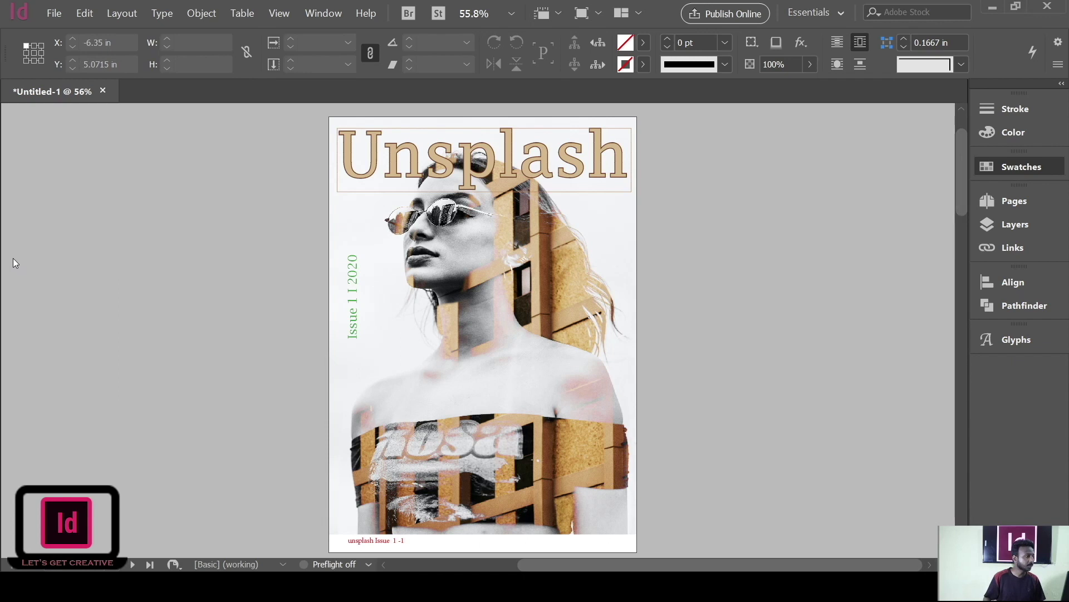
Step: Create a text frame about 4.1 × 1.35 in reading "FASHION & BEAUTY" and "BEST NEW BUY" and move it onto the portrait
key(t)
drag(62, 289, 217, 333)
key(Escape)
key(Delete)
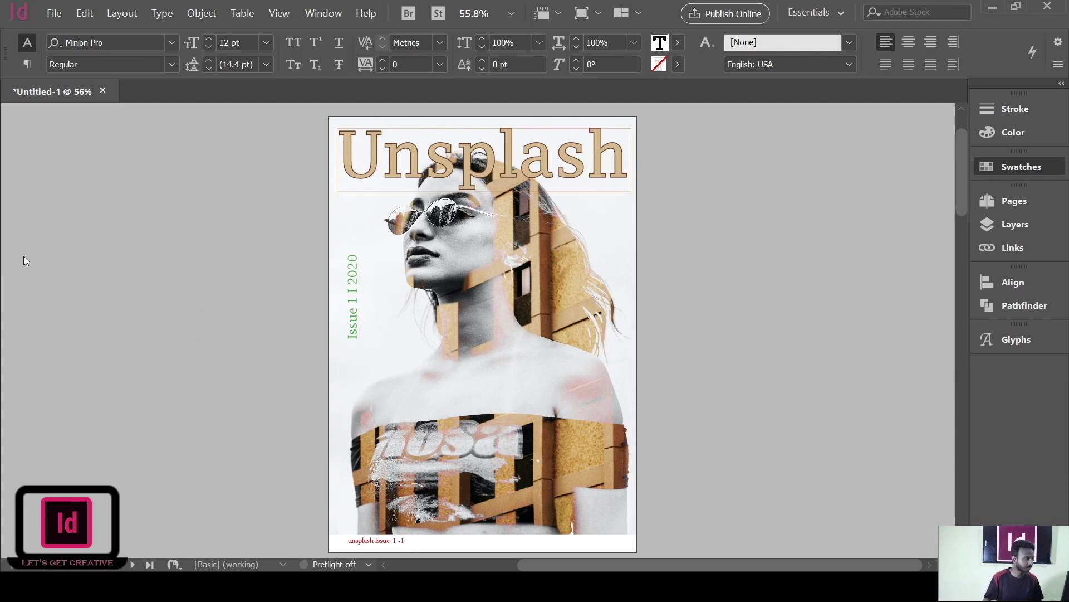
key(ctrl+z)
drag(114, 289, 499, 357)
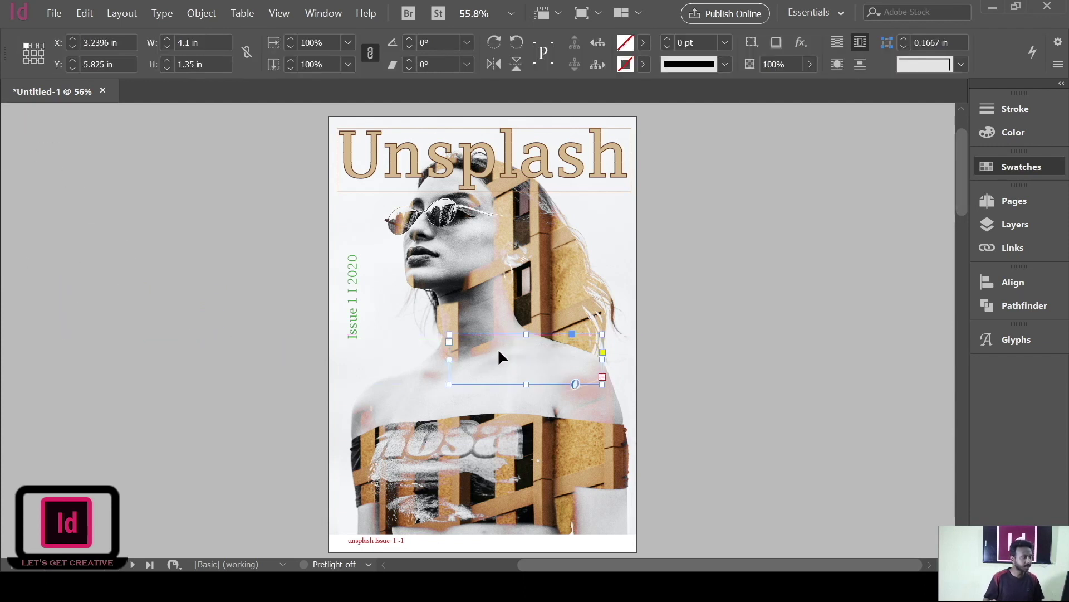
Step: Resize the headline frame to about 2.08 × 1.10 in and place it over the hair at X 5.4563 in, Y 4.5 in
click(490, 344)
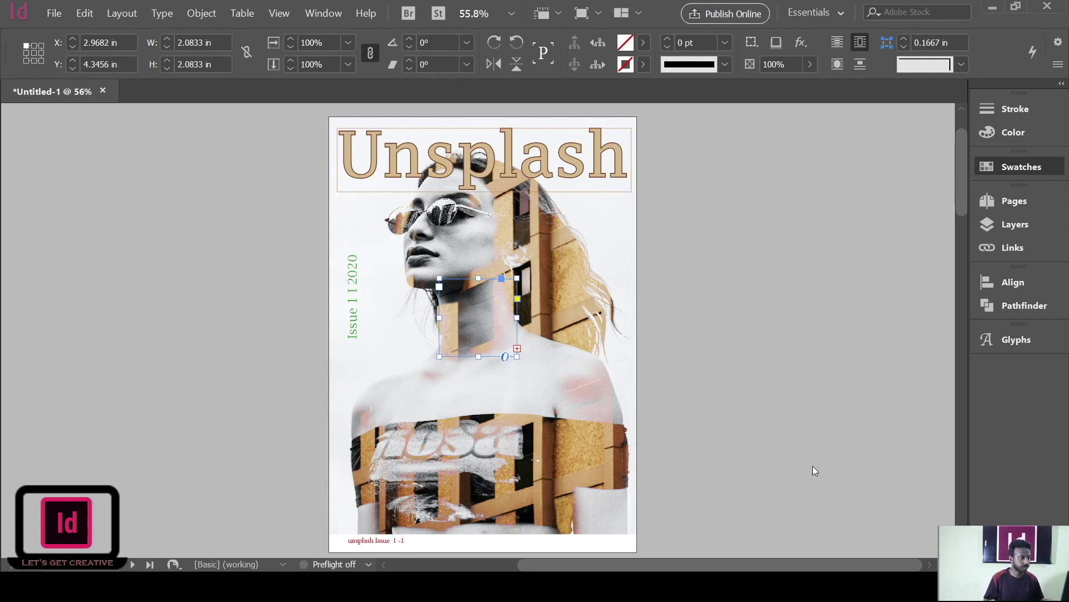
drag(497, 314, 587, 324)
drag(571, 362, 570, 328)
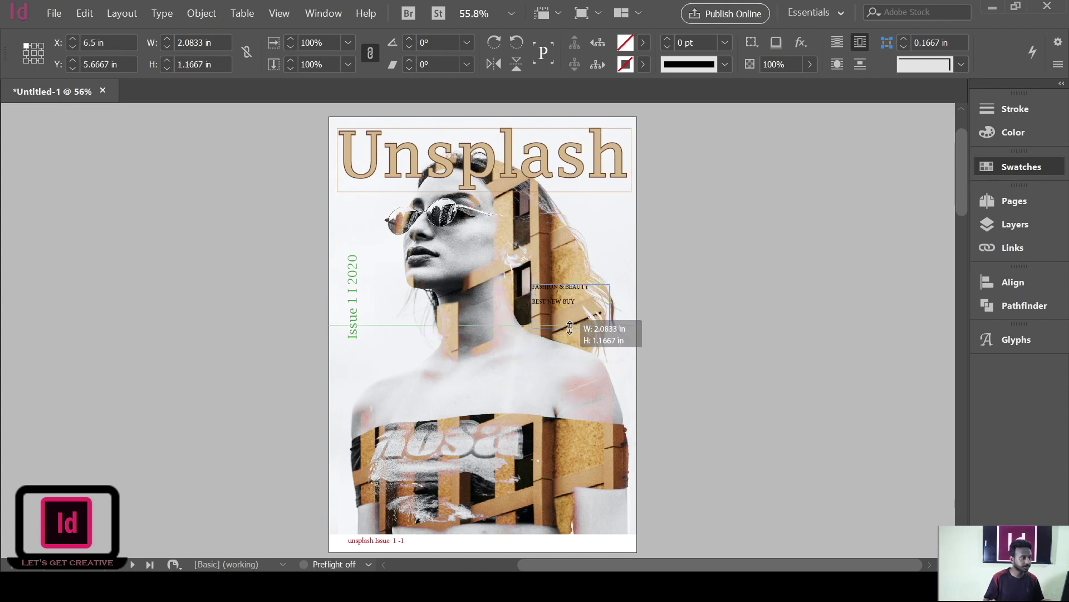
Step: Set the "FASHION & BEAUTY" and "BEST NEW BUY" text to 20 pt and color it dark brown
key(t)
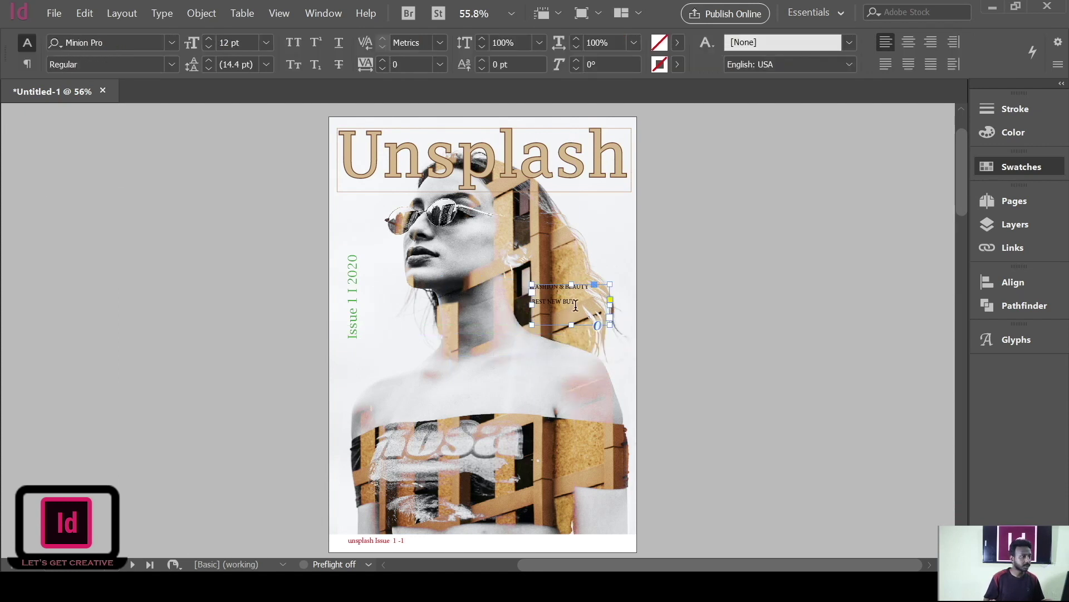
click(575, 305)
key(ctrl+a)
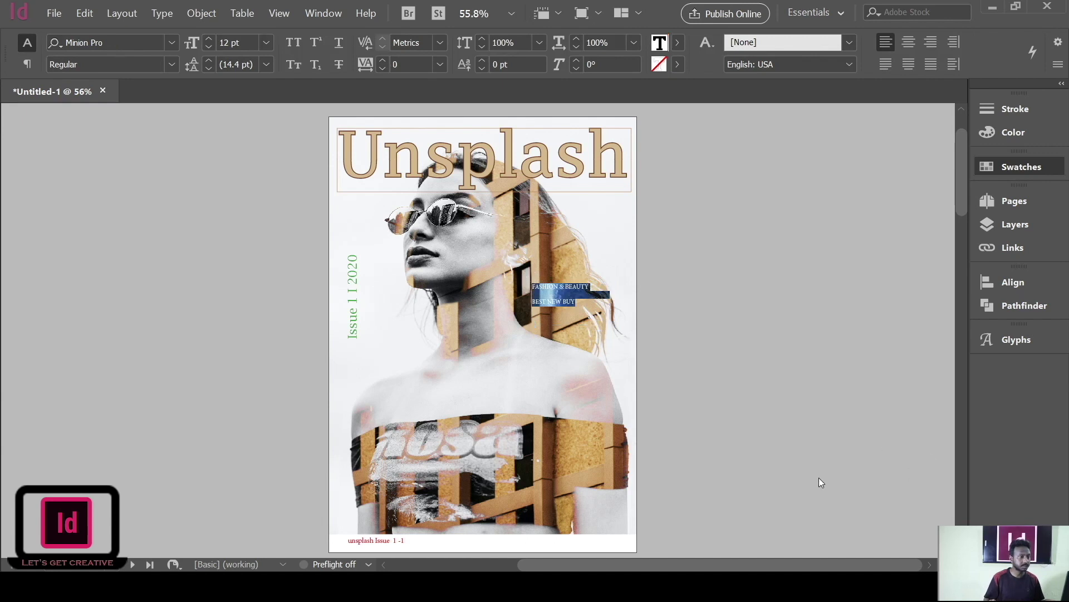
click(209, 39)
click(209, 38)
click(209, 38)
click(209, 38)
click(209, 38)
click(209, 38)
click(209, 38)
click(209, 39)
key(Escape)
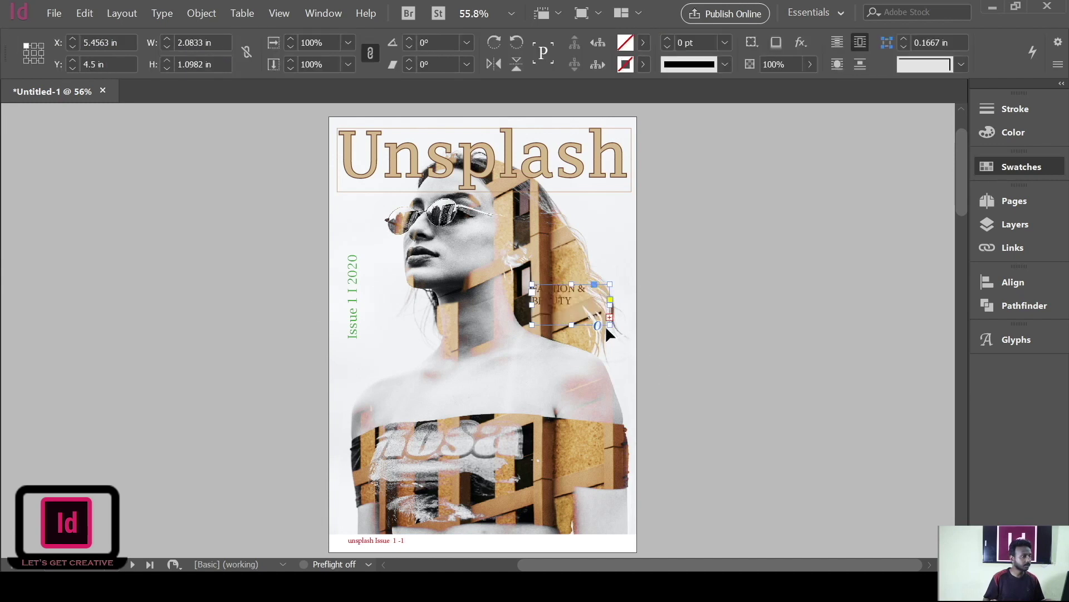
Step: Widen the headline frame to about 2.81 in and raise its text size to 25 pt
drag(599, 259, 498, 275)
key(t)
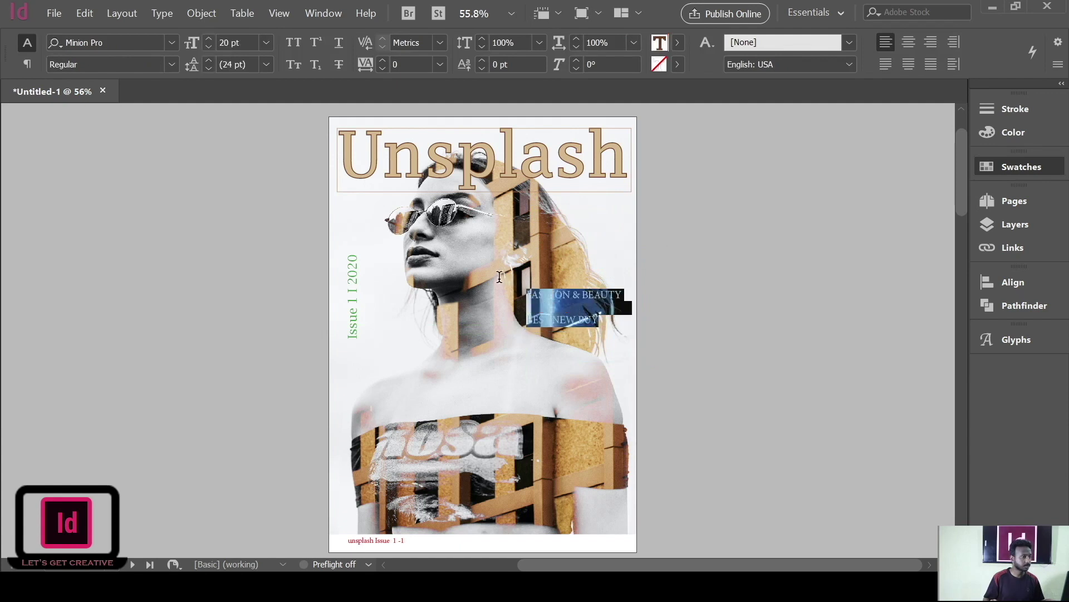
click(209, 39)
click(209, 39)
click(209, 39)
click(209, 39)
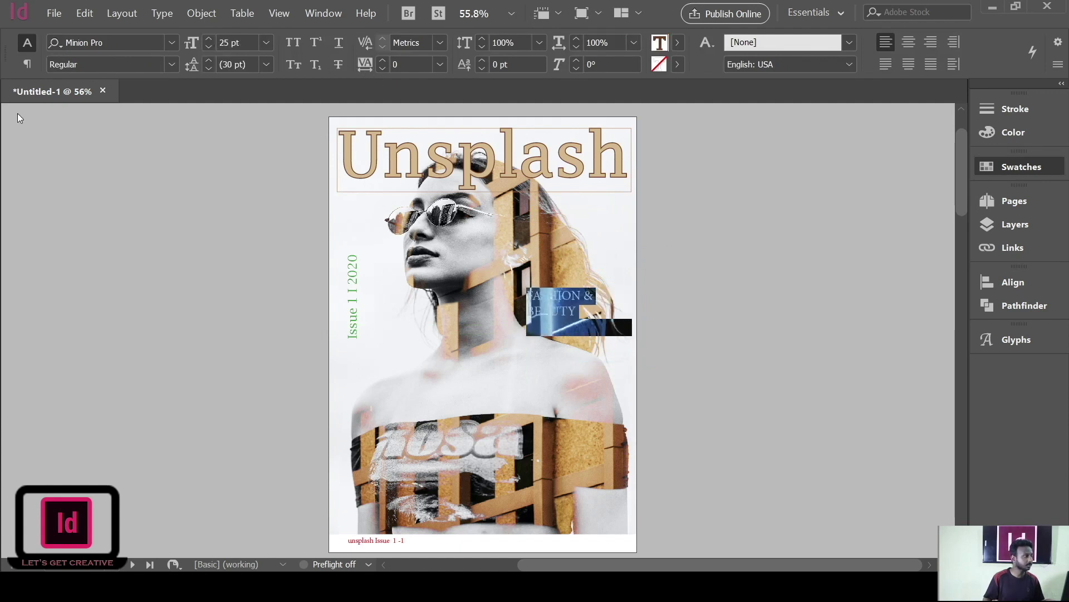
Step: Enlarge the headline frame to about 1.70 in high and move it over the shoulder at X 4.5281 in, Y 5.7973 in
key(Escape)
drag(557, 311, 539, 328)
mouse_move(553, 357)
mouse_down()
mouse_move(550, 379)
mouse_move(543, 373)
mouse_up()
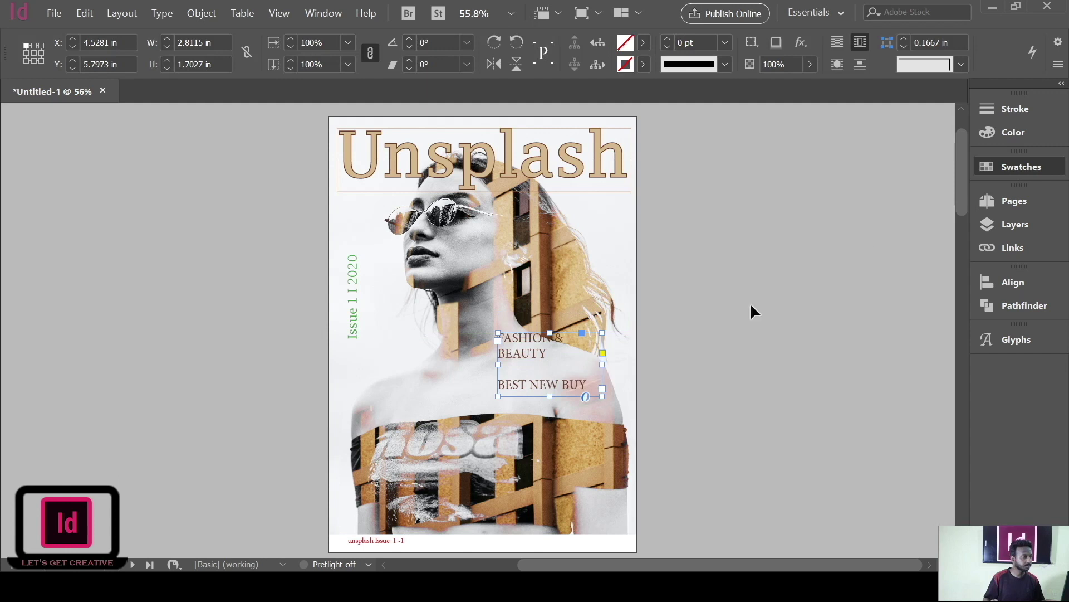
Step: Change the font of the "FASHION & BEAUTY" and "BEST NEW BUY" text to Lucida Fax
key(t)
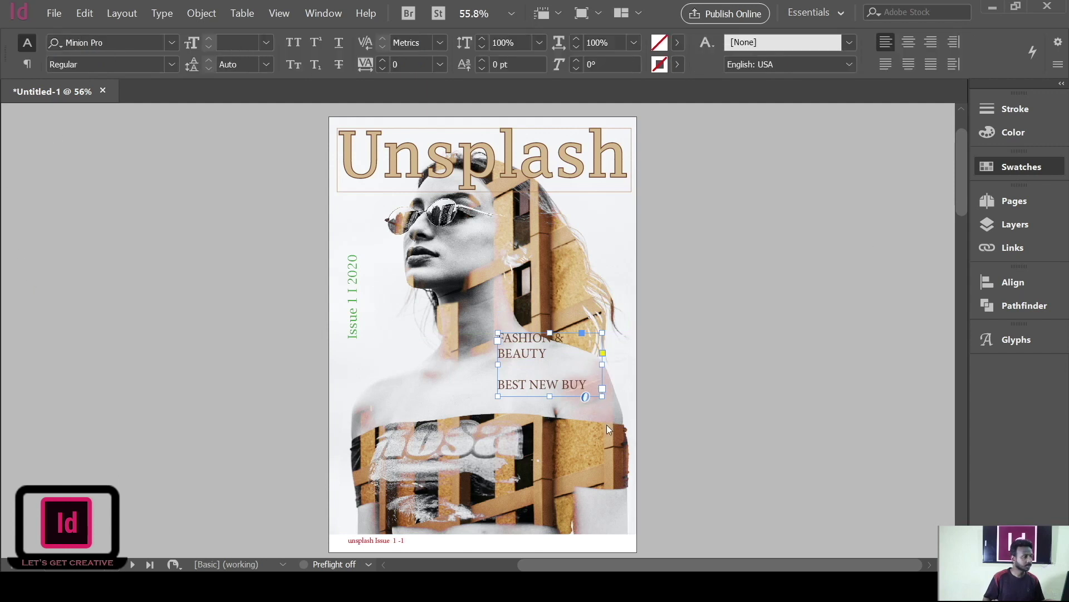
double_click(565, 388)
key(ctrl+a)
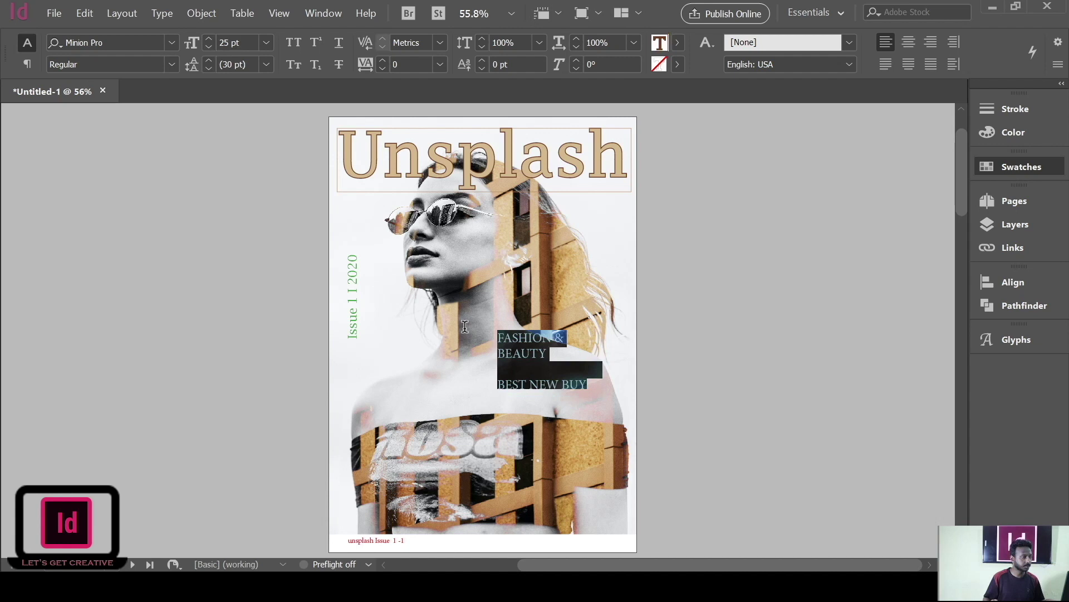
click(176, 43)
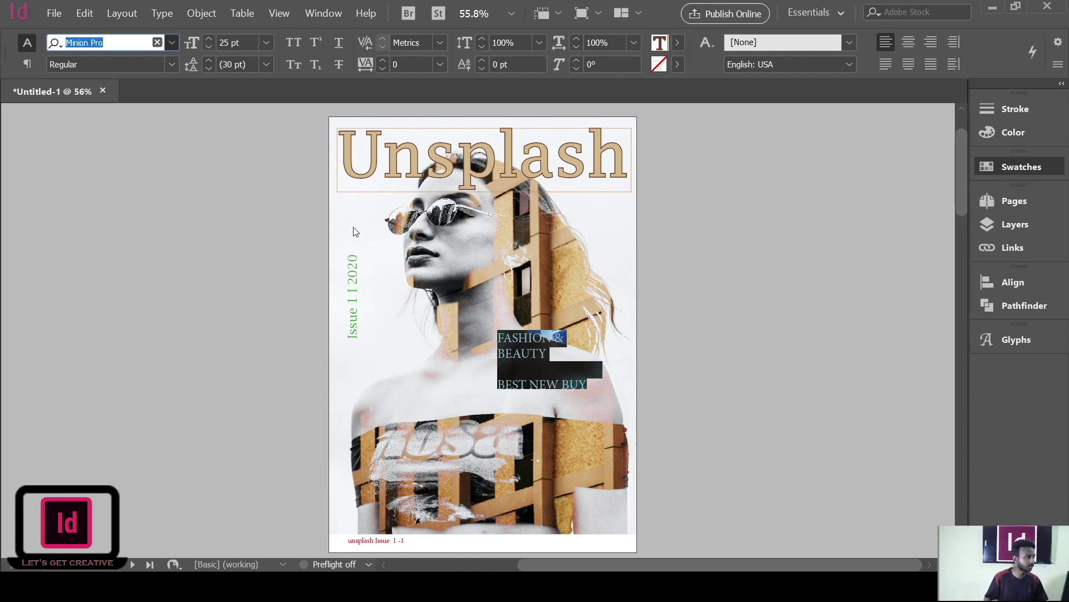
text(Lucida Fax)
key(Return)
click(551, 385)
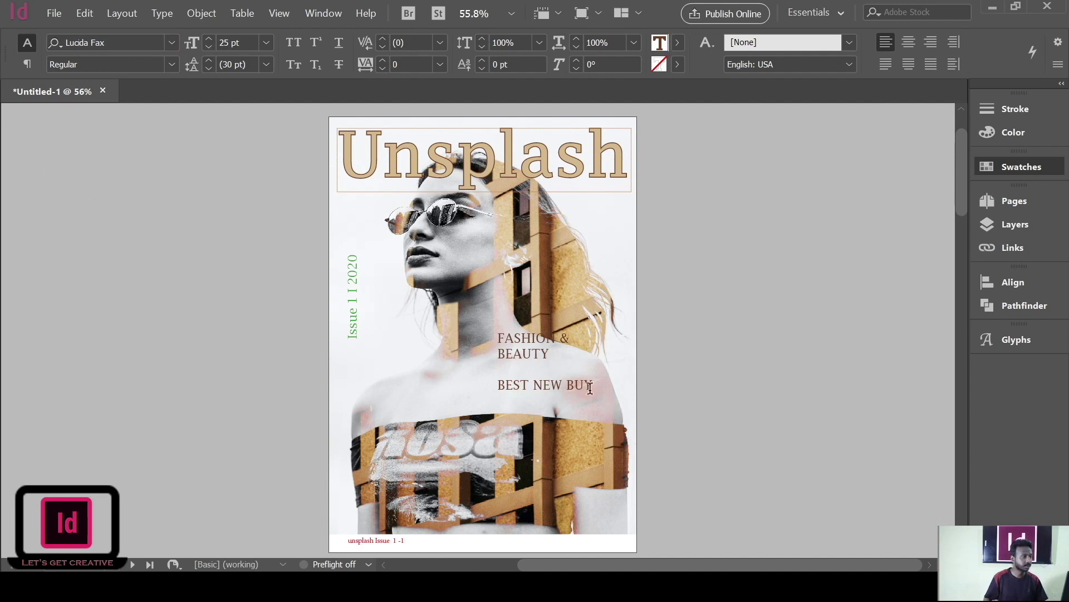
Step: Color all of the "FASHION & BEAUTY" and "BEST NEW BUY" text magenta
drag(594, 385, 487, 338)
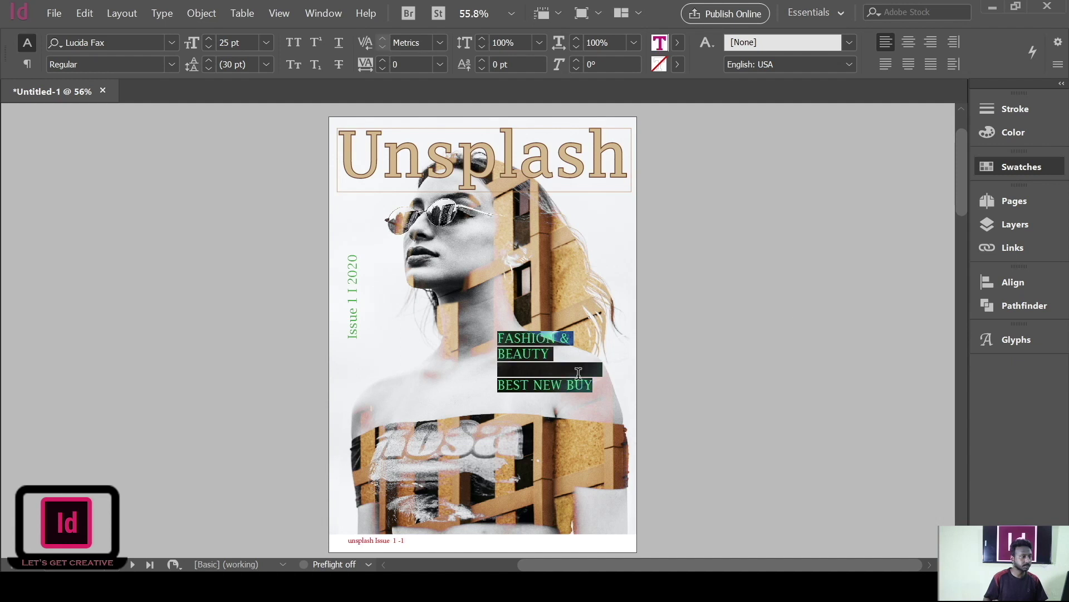
click(591, 393)
key(Escape)
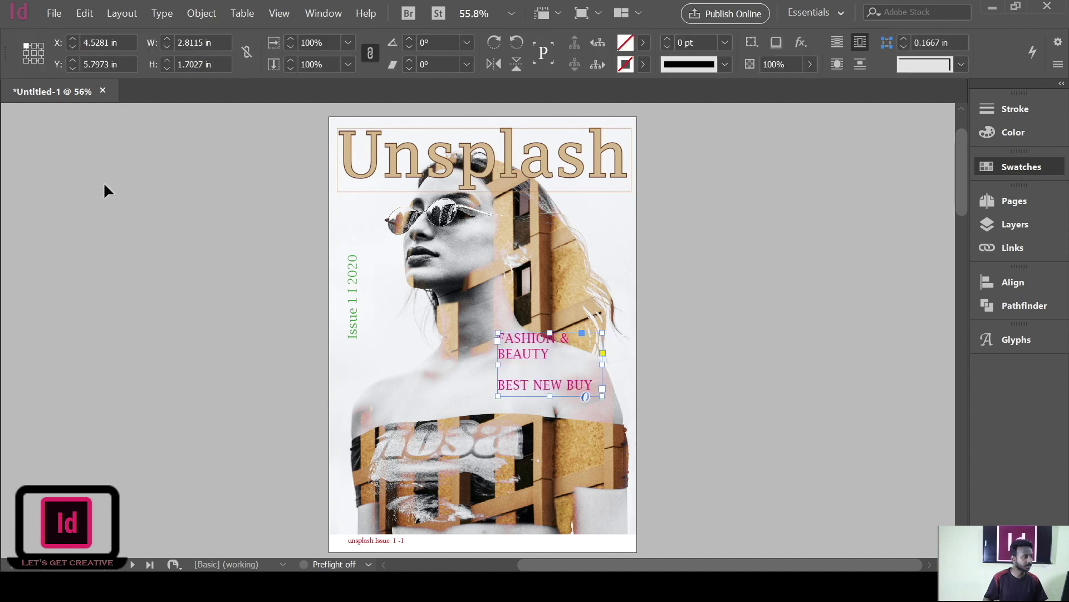
Step: Reposition the magenta headline frame over the shoulder at X 4.375 in, Y 5.9599 in
click(528, 357)
mouse_move(528, 357)
mouse_down()
mouse_move(553, 367)
mouse_move(541, 368)
mouse_up()
click(115, 385)
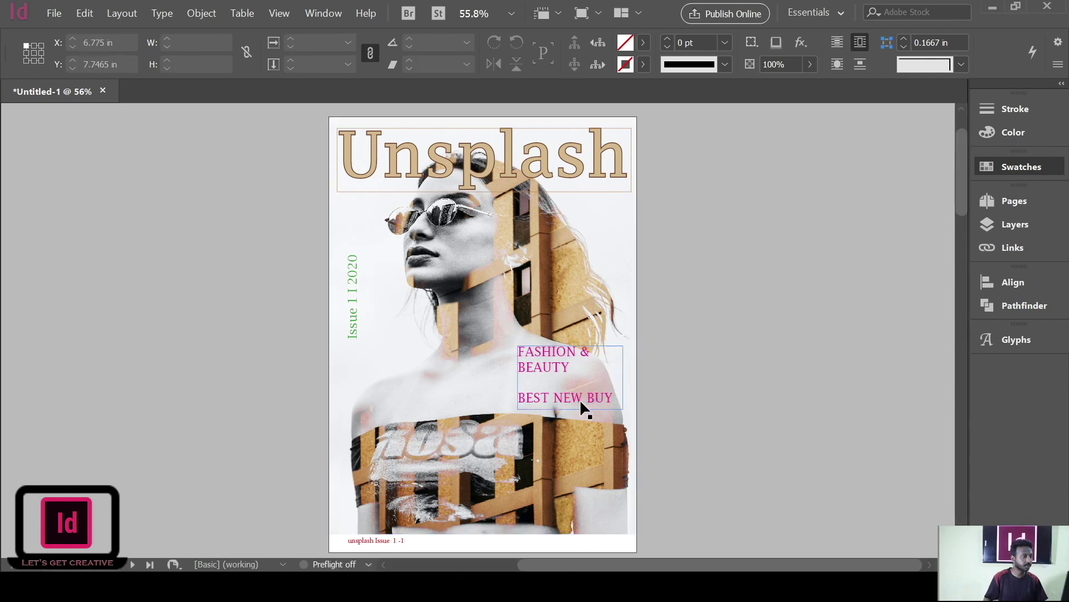
drag(557, 356, 532, 353)
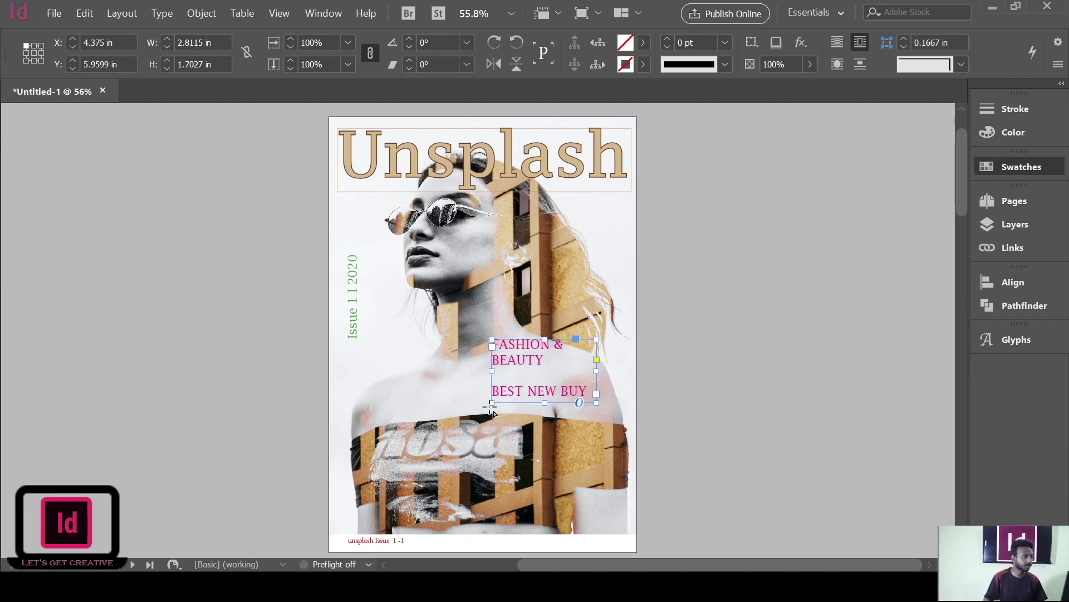
Step: Draw a trial line about 3.5 in long with a 5 pt magenta stroke beneath "BEST NEW BUY" and delete it
mouse_move(491, 408)
mouse_down()
mouse_move(632, 411)
mouse_move(622, 413)
mouse_up()
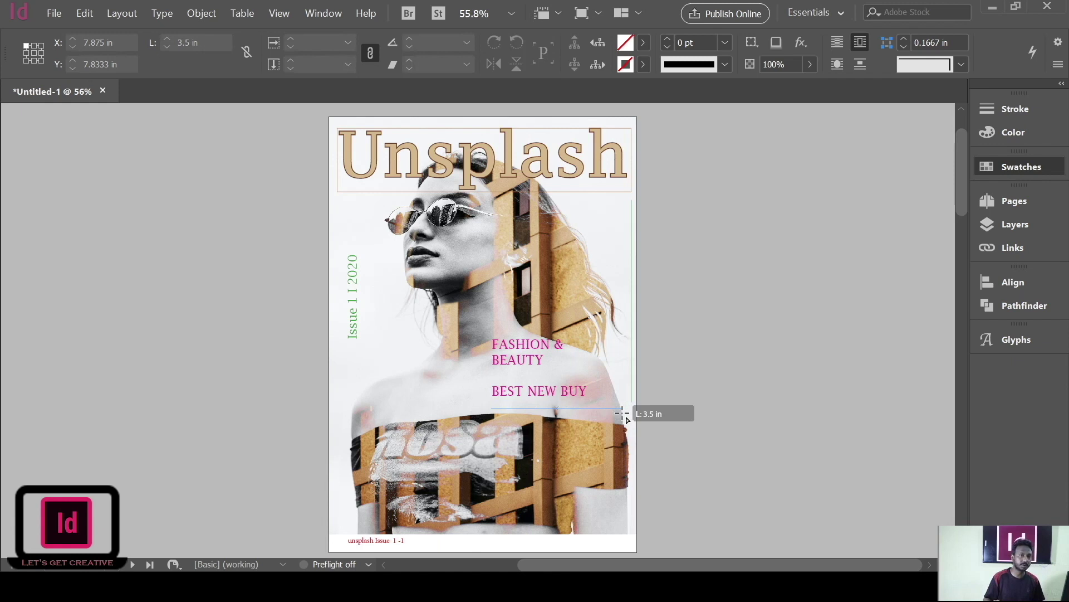
drag(622, 413, 622, 413)
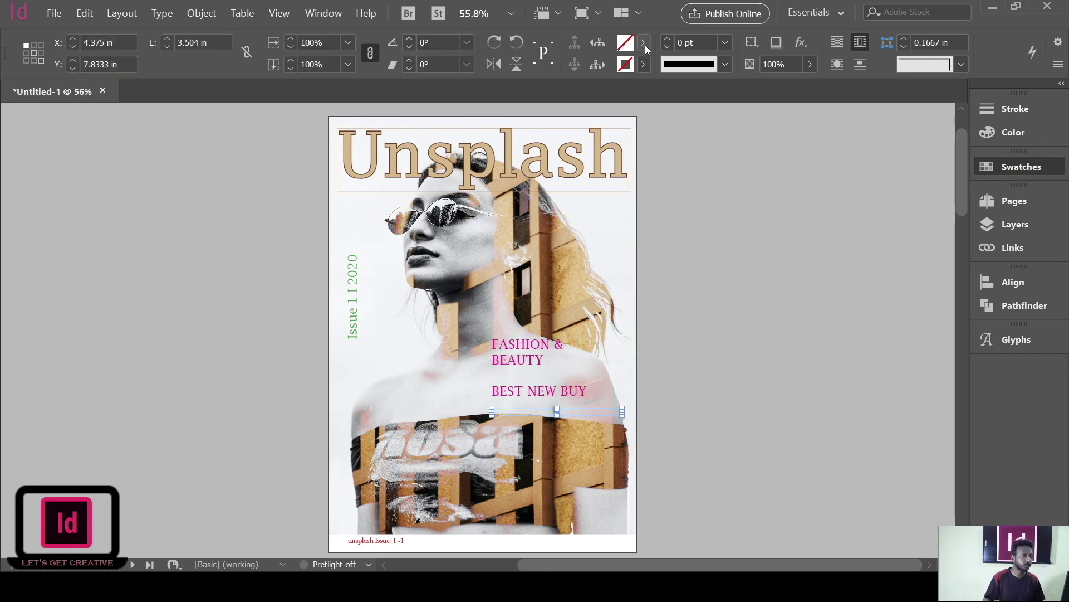
click(666, 40)
click(665, 40)
click(666, 40)
click(666, 40)
click(666, 40)
click(666, 40)
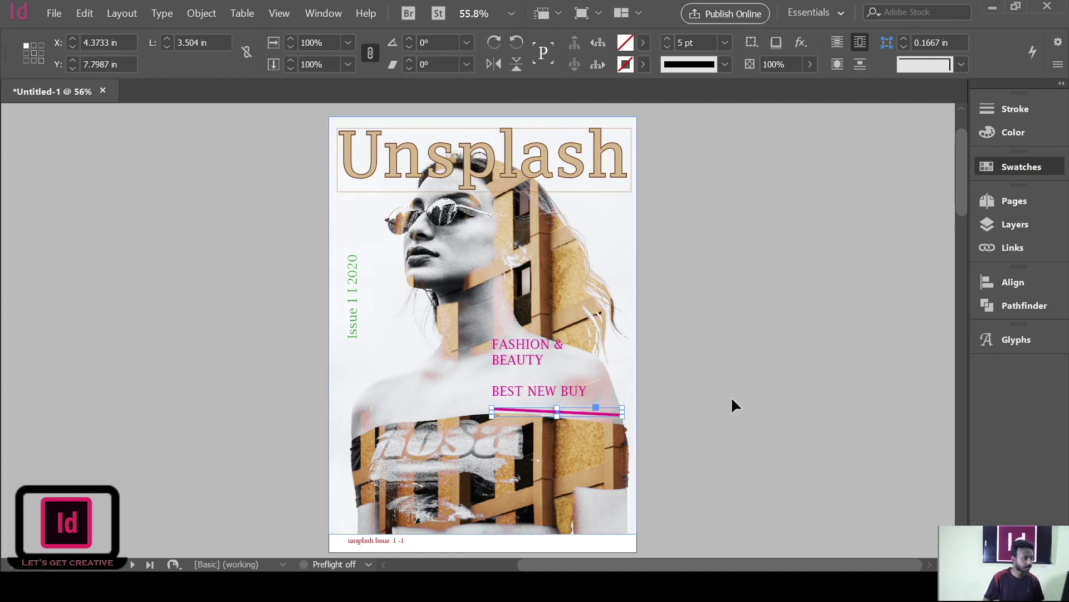
click(589, 412)
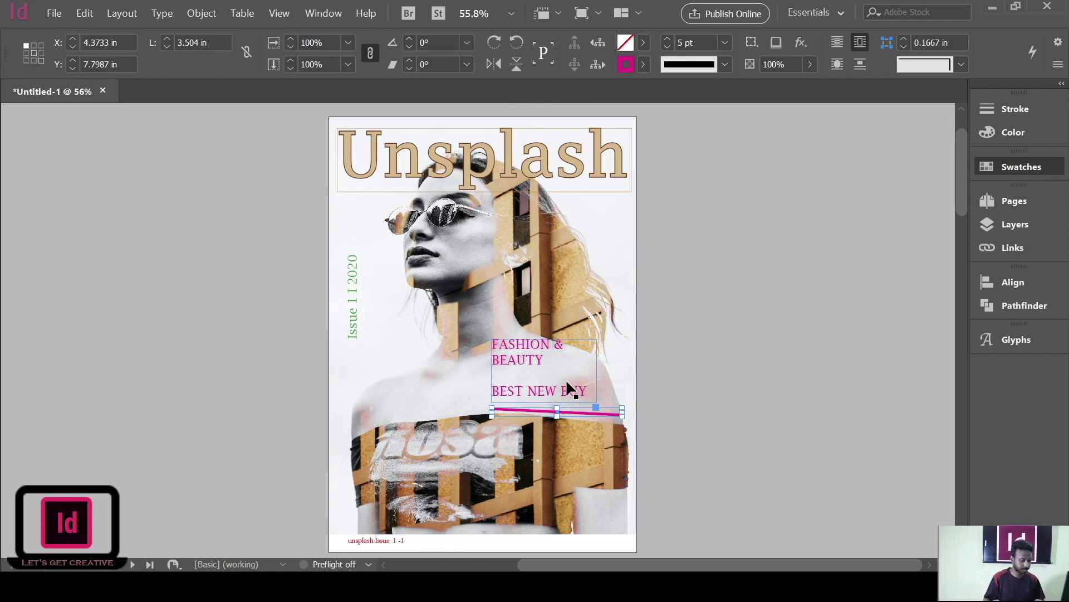
key(Delete)
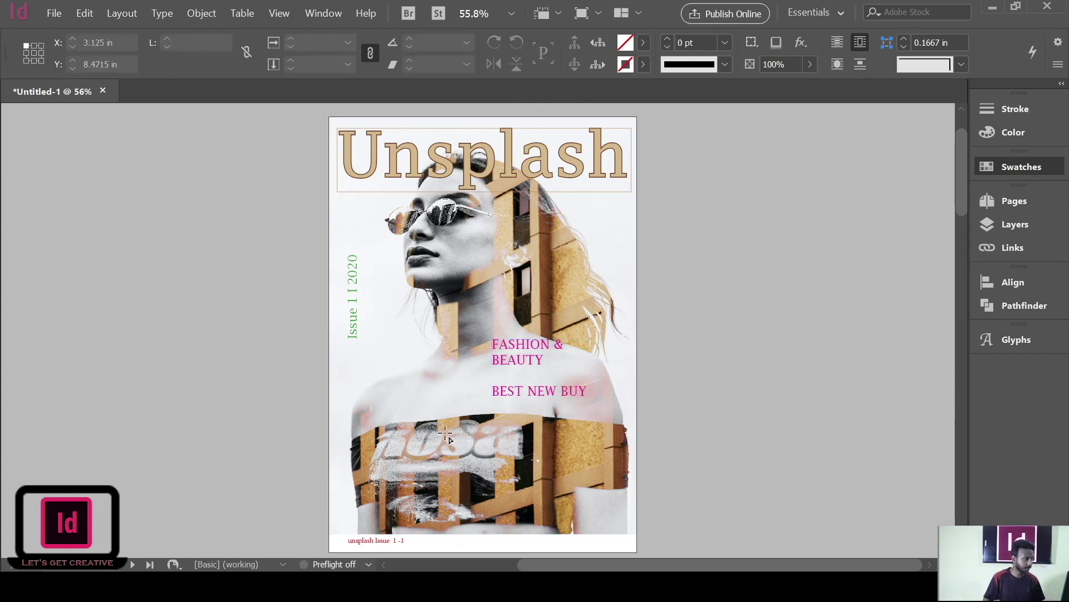
Step: Draw a horizontal line about 3.575 in long directly beneath "BEST NEW BUY" and give it a 7 pt magenta stroke
drag(492, 402, 626, 406)
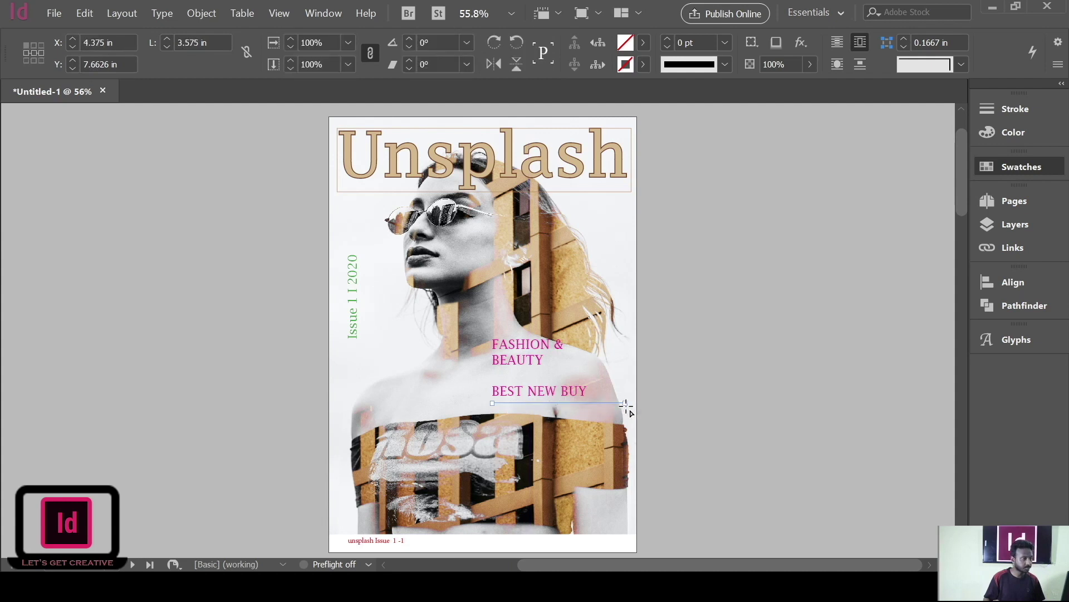
click(667, 40)
click(667, 39)
click(666, 40)
click(667, 40)
click(667, 40)
click(667, 40)
click(666, 39)
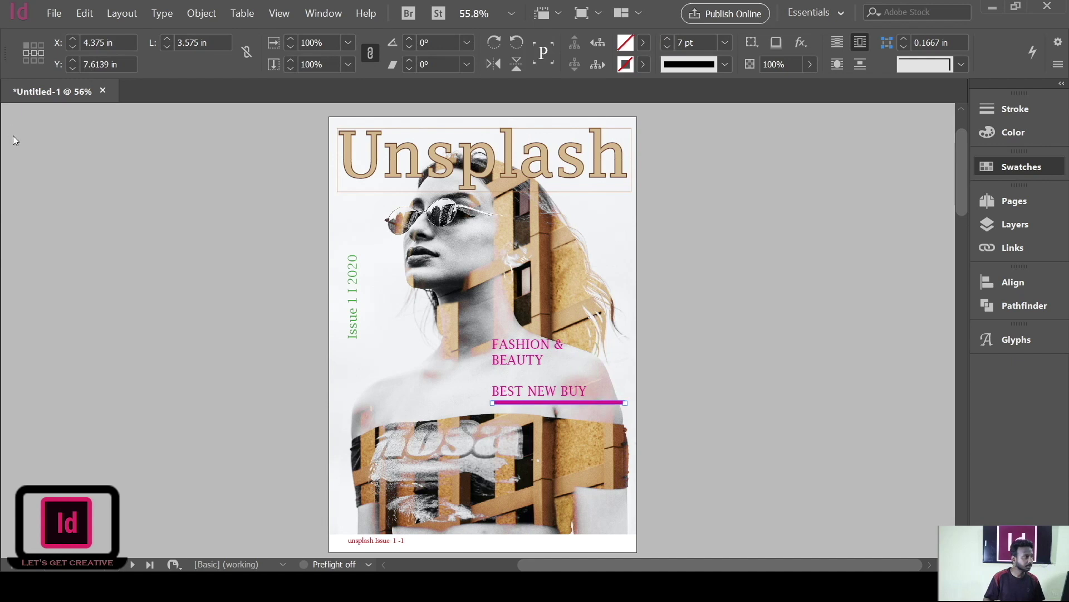
click(183, 290)
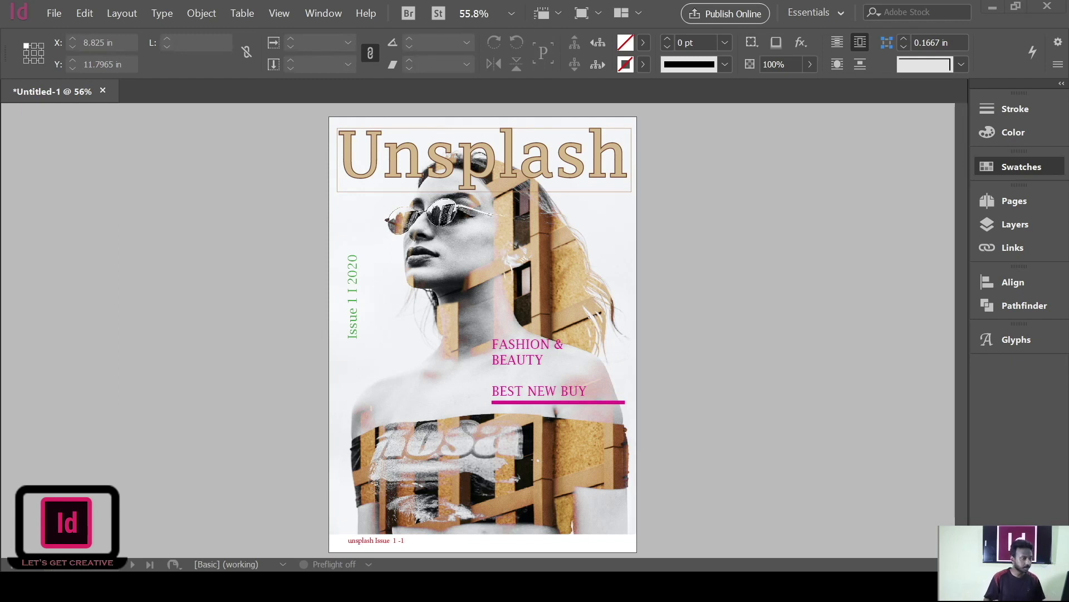
Step: Create a text frame about 4.25 × 1.80 in with the "200+ high street" blurb and place it beneath the magenta line
key(t)
mouse_move(84, 331)
mouse_down()
mouse_move(175, 400)
mouse_move(243, 398)
mouse_up()
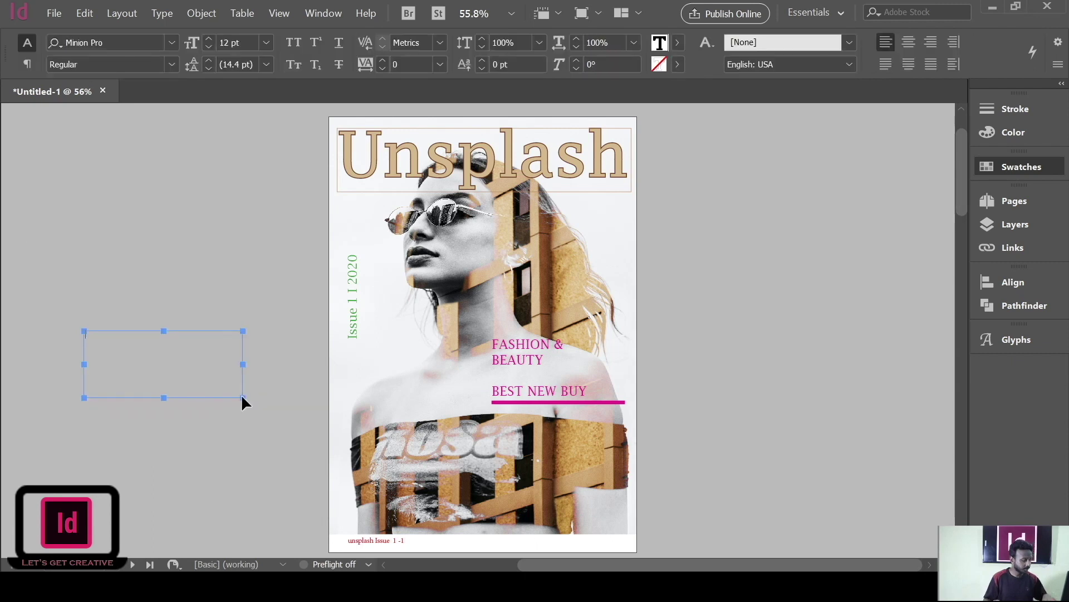
click(13, 122)
drag(110, 341, 501, 427)
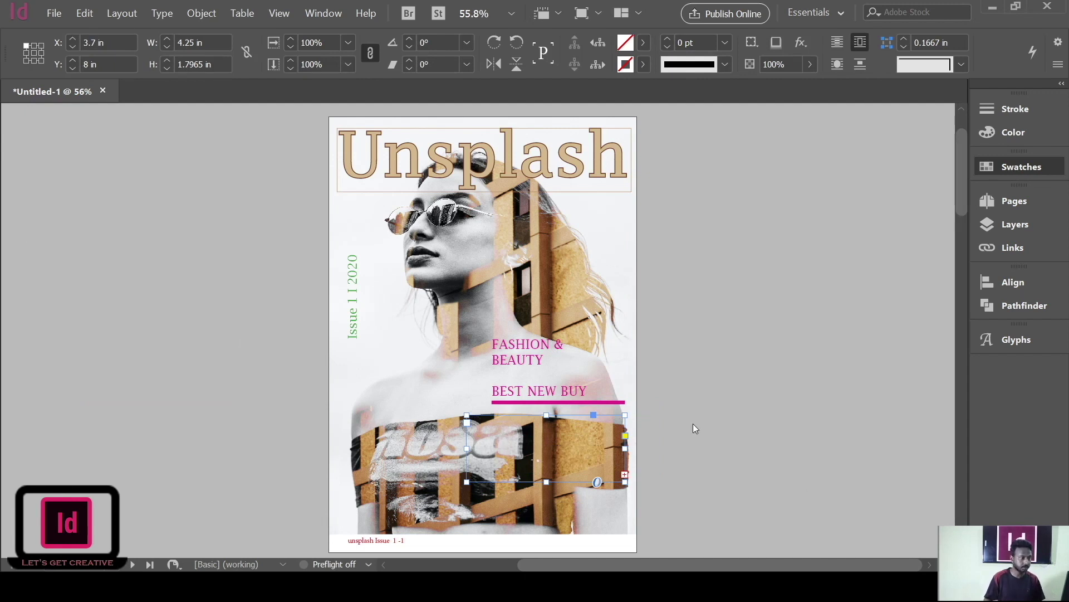
drag(487, 445, 494, 445)
Step: Recolour the "200+ high street" blurb text dark blue and move its frame to X 4.0375 in, Y 8.1018 in
key(t)
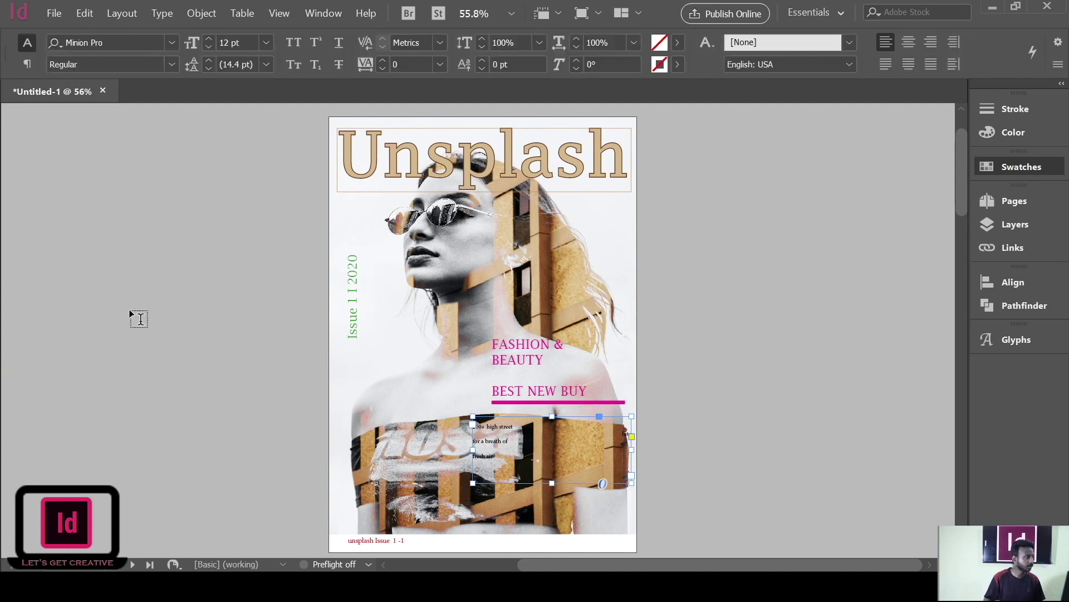
drag(499, 456, 453, 417)
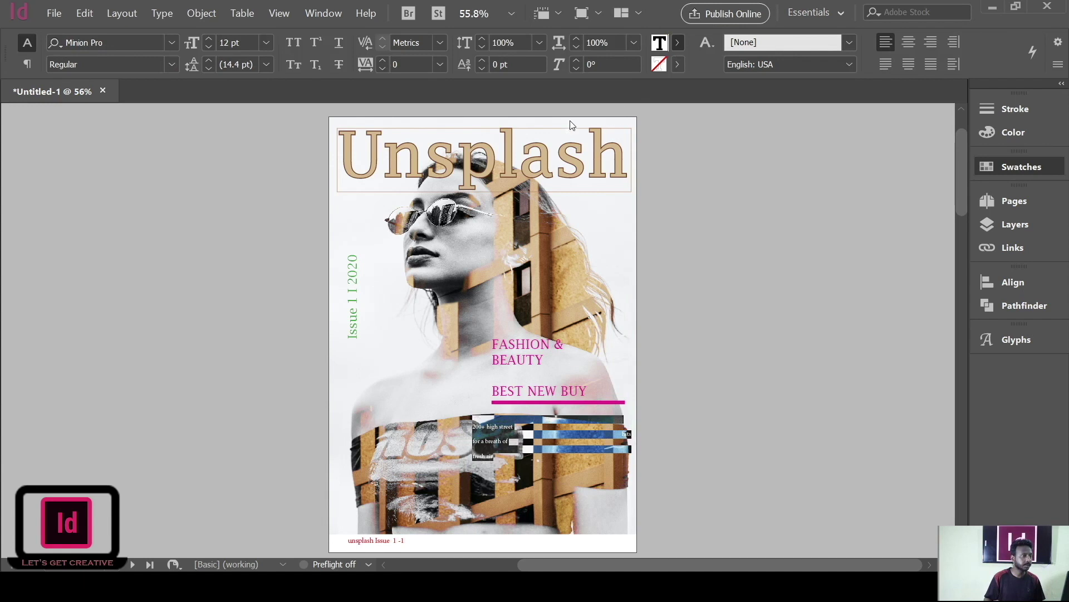
click(520, 464)
drag(519, 464, 452, 420)
key(Escape)
drag(511, 460, 518, 463)
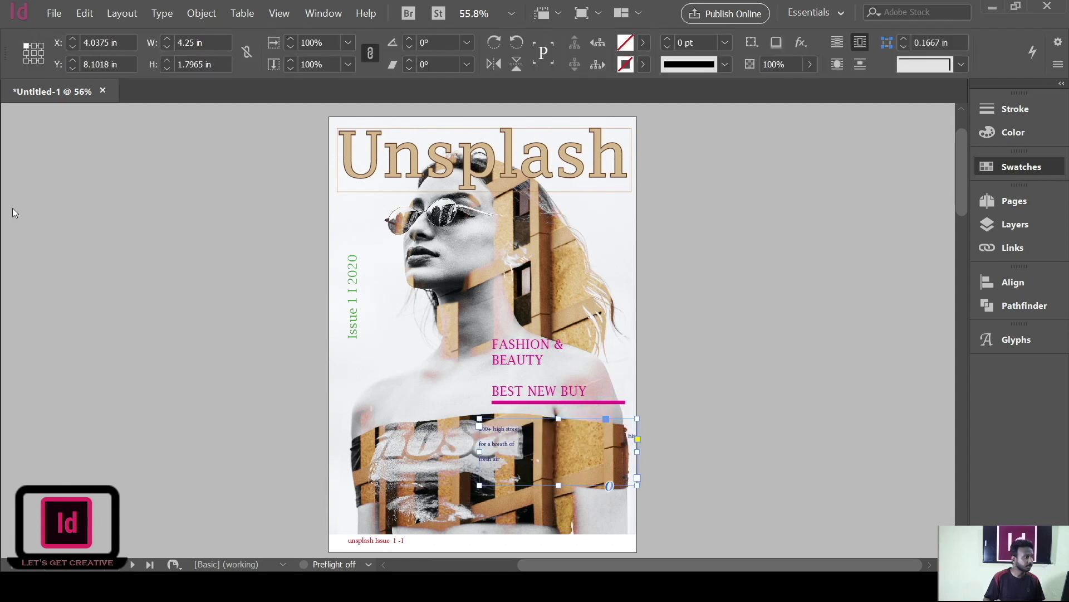
Step: Set all the text in the "200+ high street" blurb to 36 pt
key(t)
click(521, 461)
key(ctrl+a)
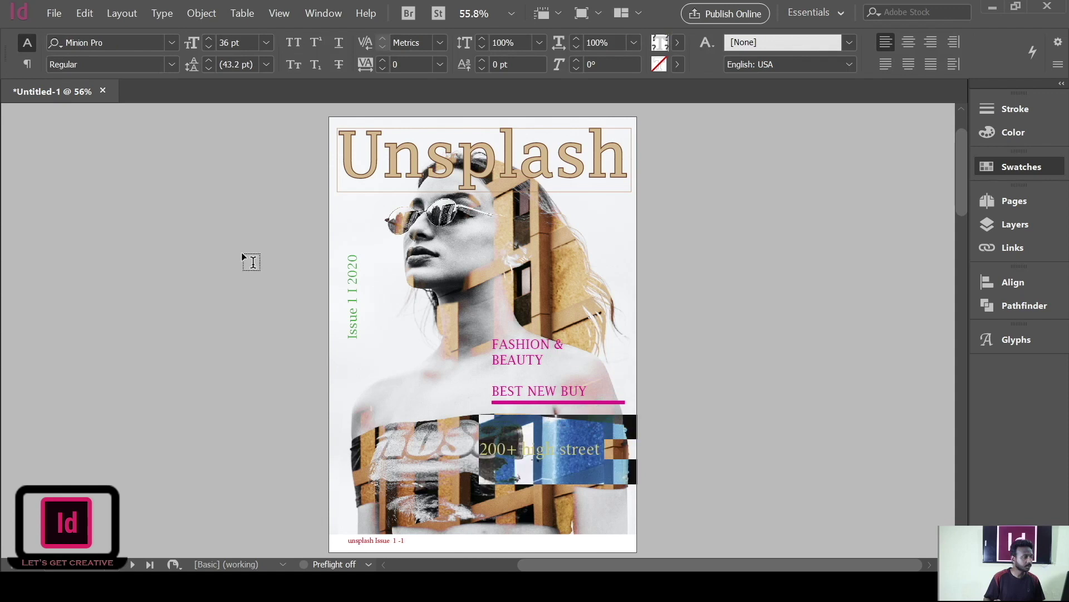
Step: Resize the blurb frame to about 3.86 × 3.84 in and place it at X 0.225 in, Y 5.9599 in
key(Escape)
click(481, 453)
drag(480, 451, 428, 477)
drag(506, 405, 435, 427)
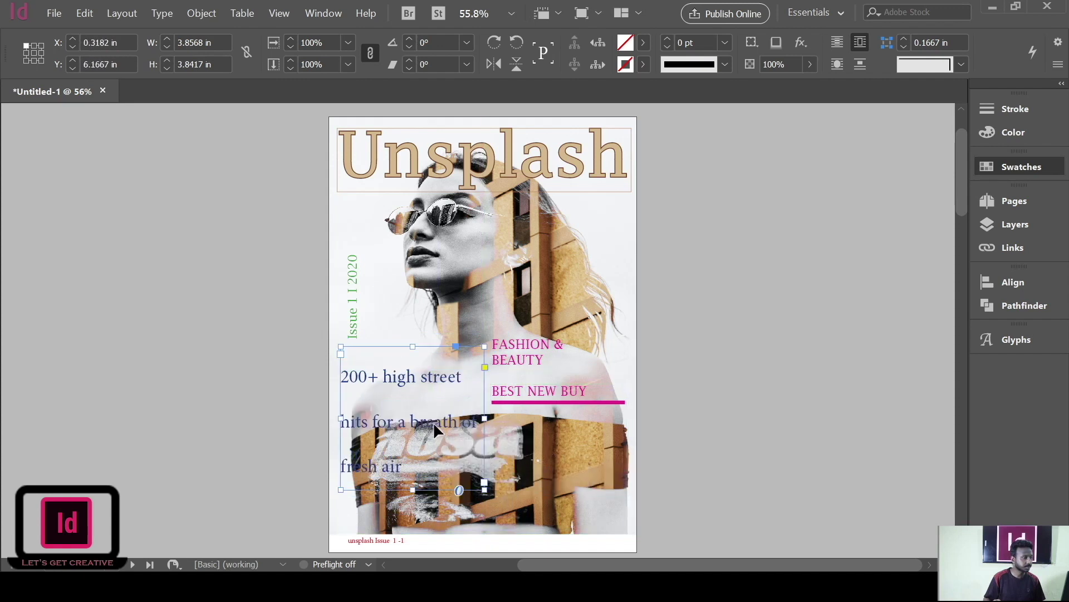
drag(402, 388, 393, 412)
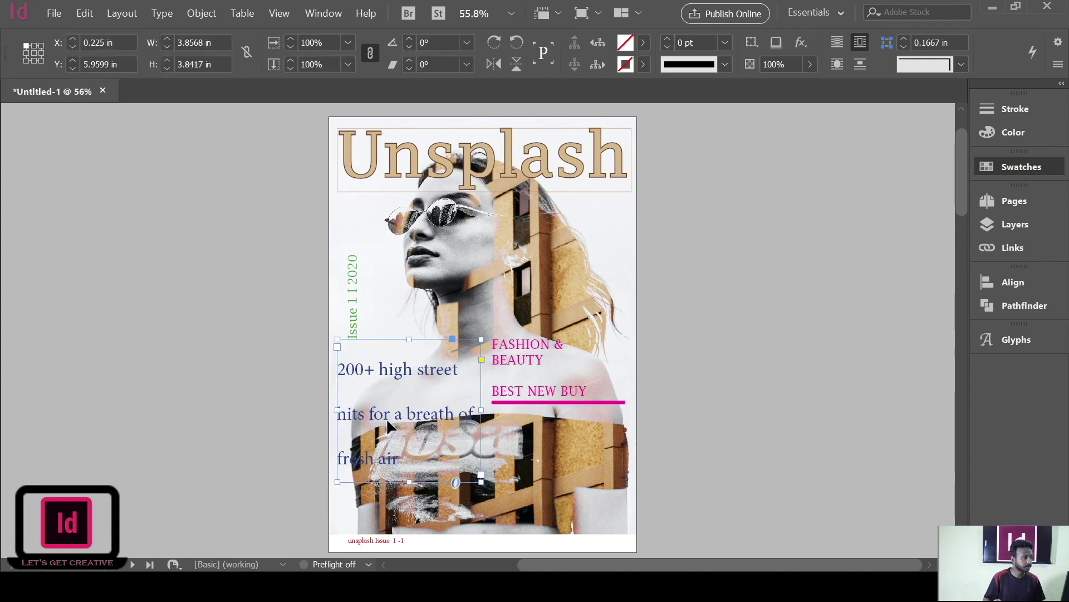
Step: Recolour the whole "200+ high street" blurb text black
key(t)
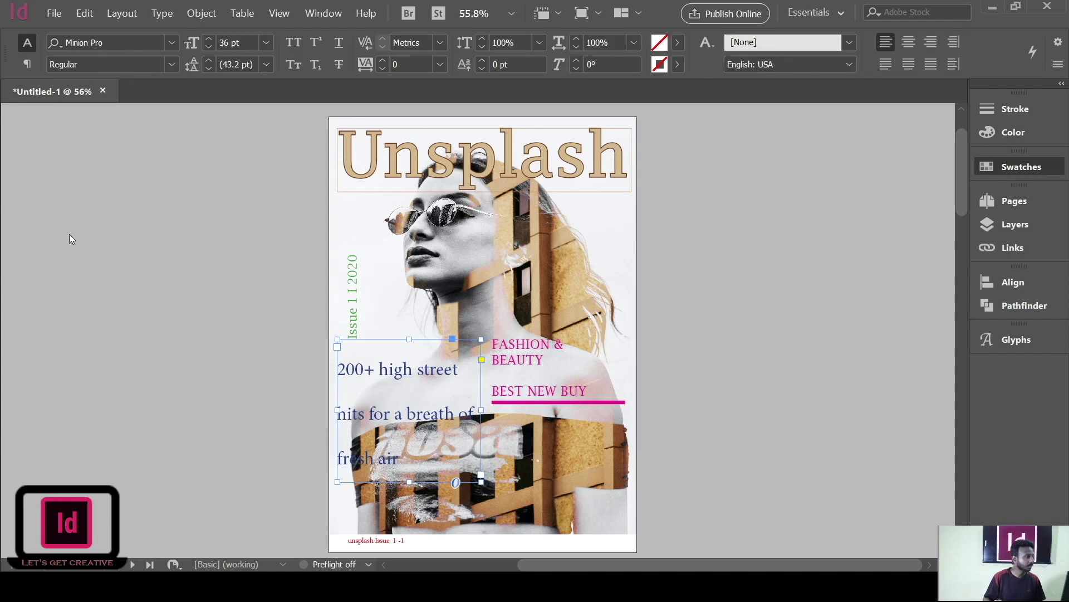
drag(399, 457, 337, 368)
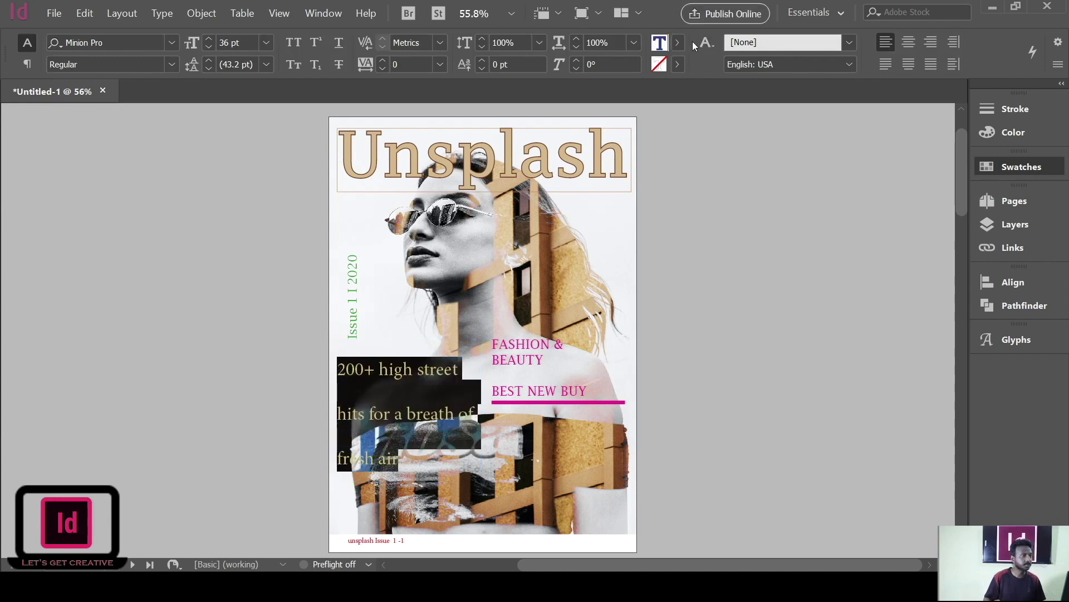
click(387, 465)
double_click(385, 456)
drag(383, 448, 329, 368)
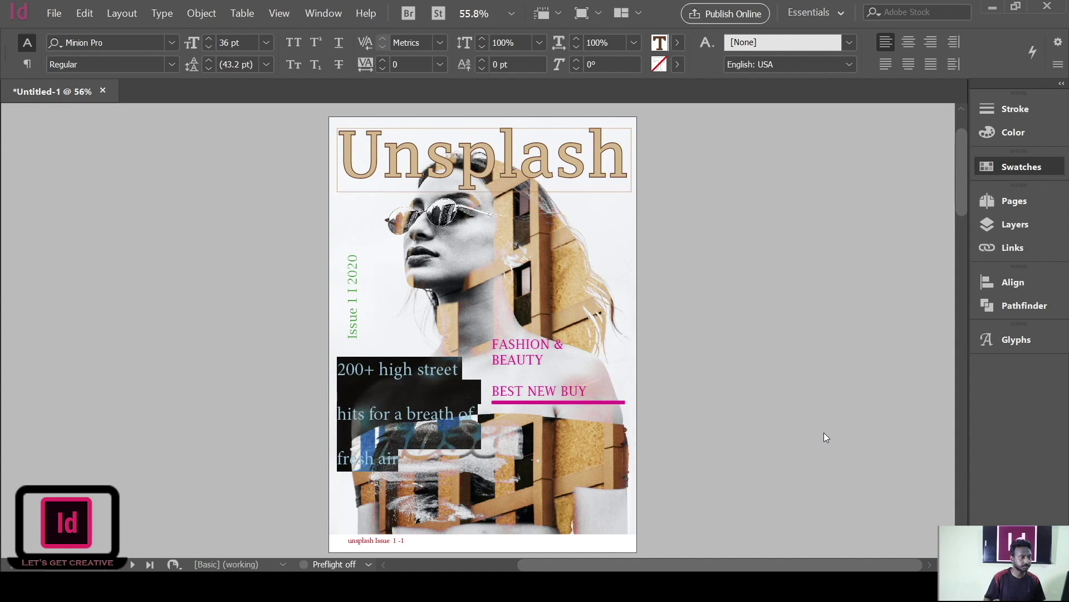
click(825, 415)
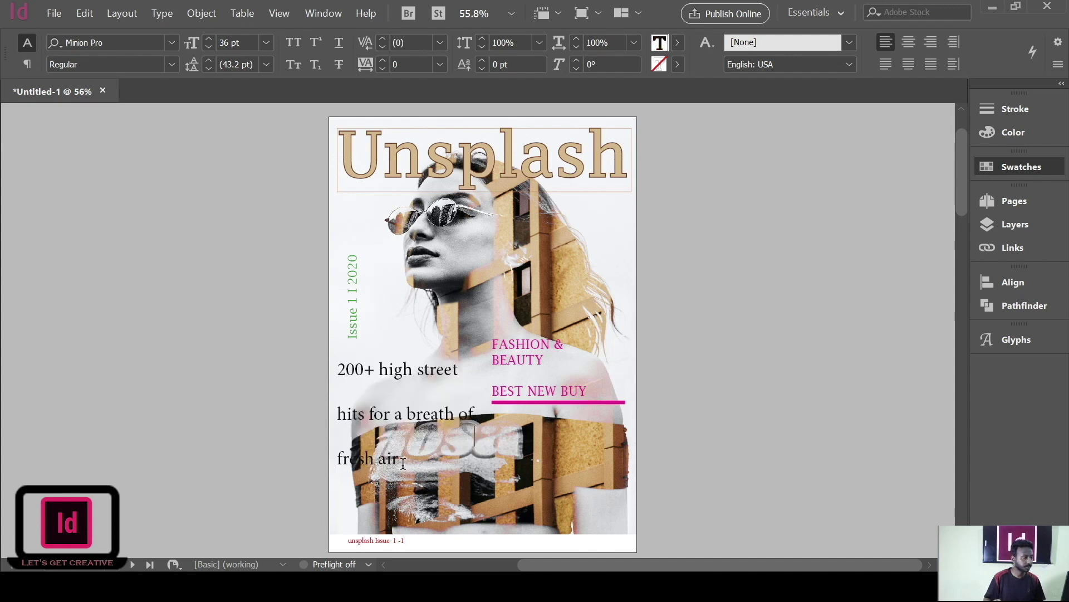
Step: Adjust the top and bottom edges of the "200+ high street" frame and nudge it slightly to the right
key(v)
click(401, 481)
drag(406, 483, 406, 478)
drag(409, 340, 408, 359)
drag(410, 477, 410, 495)
drag(392, 429, 391, 371)
click(219, 364)
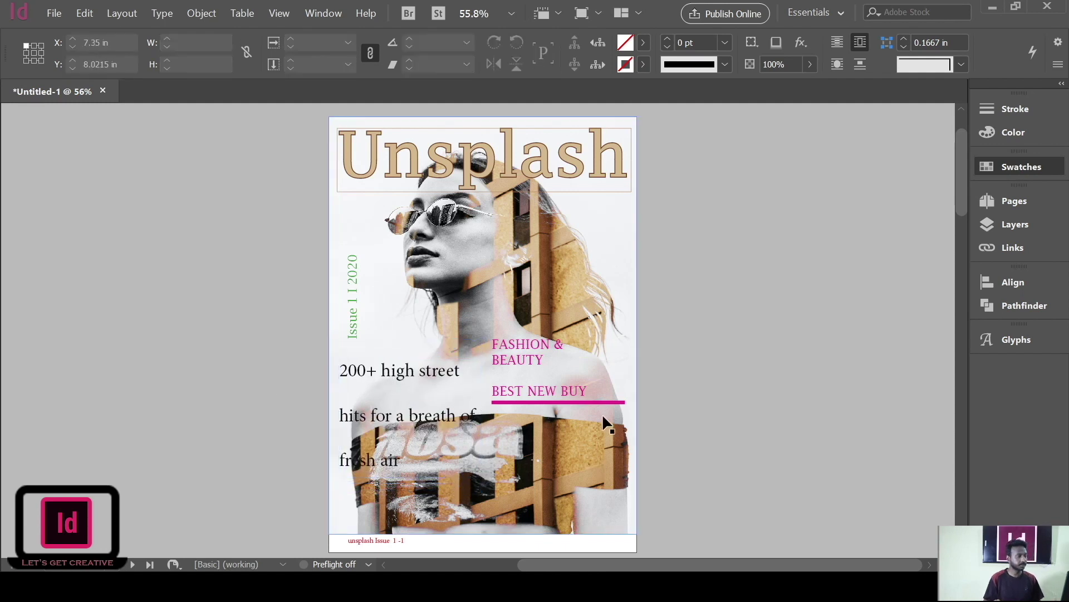
Step: Create a "Spring?" text frame about 3.51 × 0.925 in and place it on the torso at X 3.8292 in, Y 8.9083 in
scroll(603, 414, down, 3)
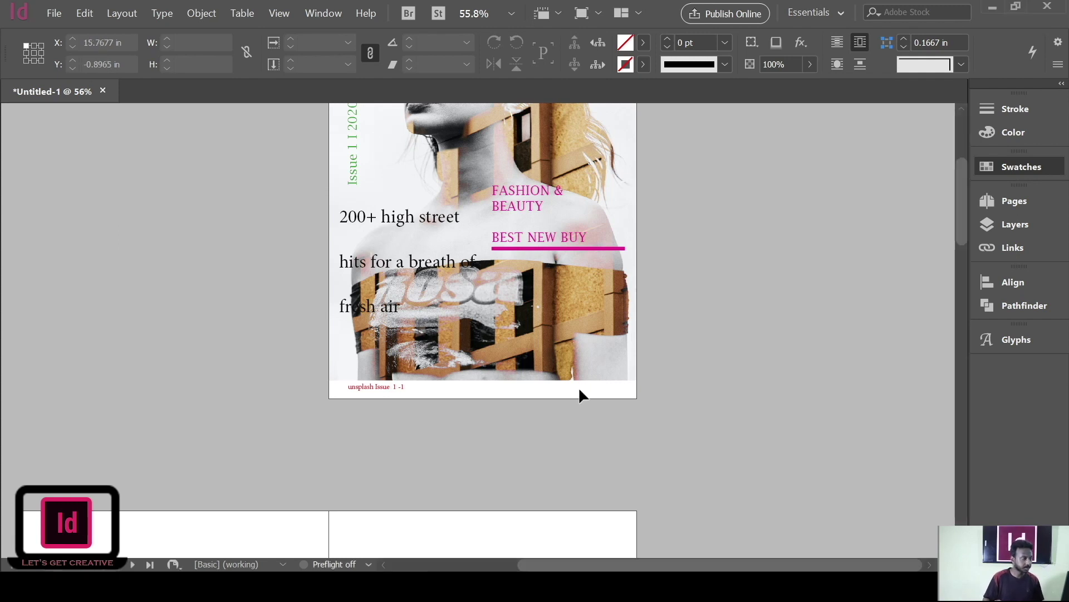
key(t)
drag(177, 323, 299, 357)
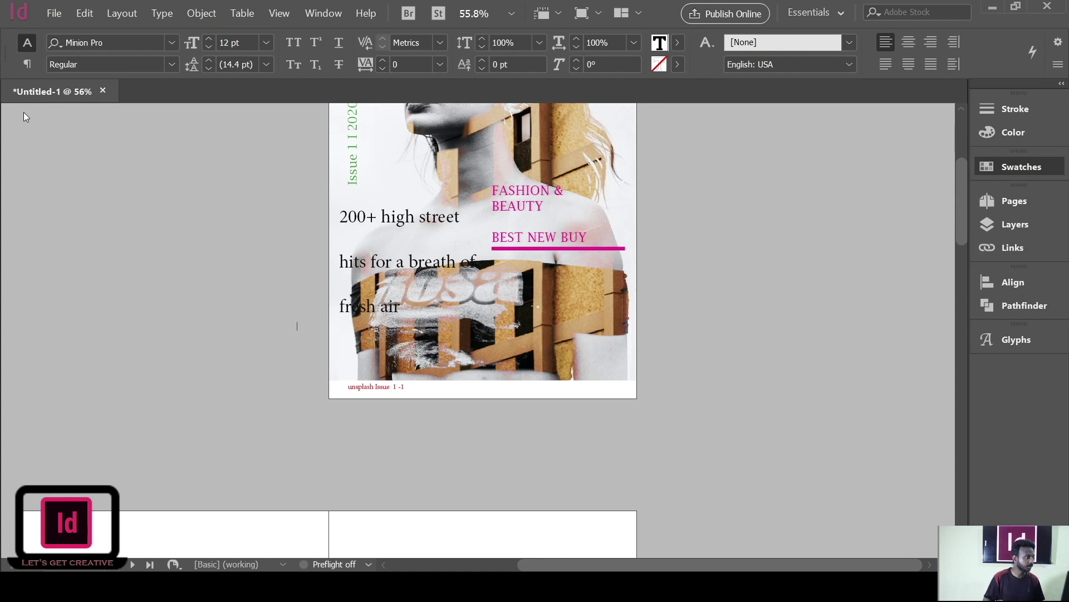
key(Escape)
drag(260, 362, 536, 297)
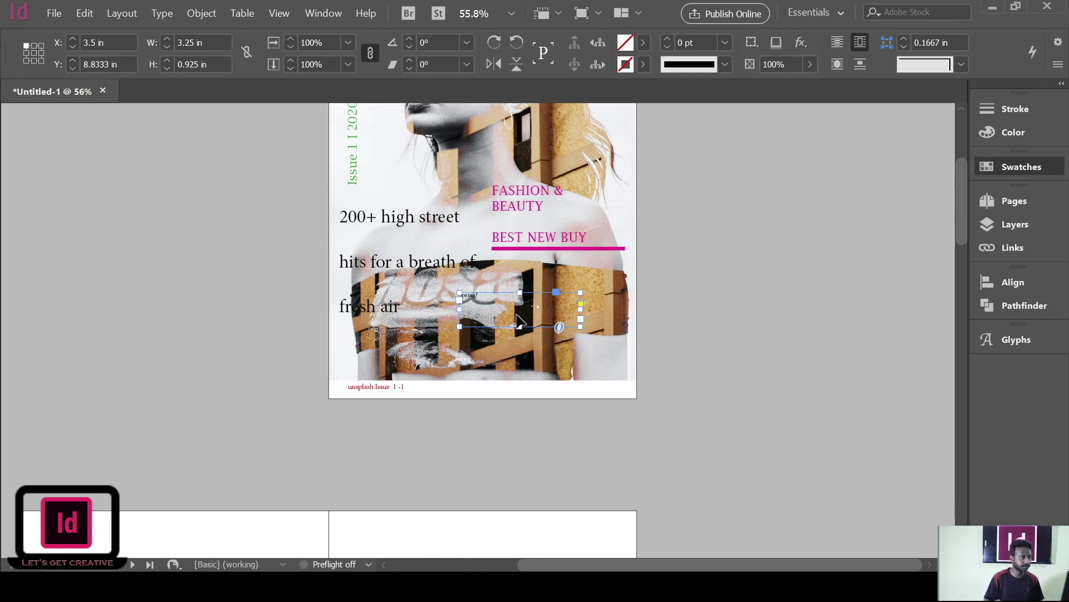
drag(459, 309, 502, 300)
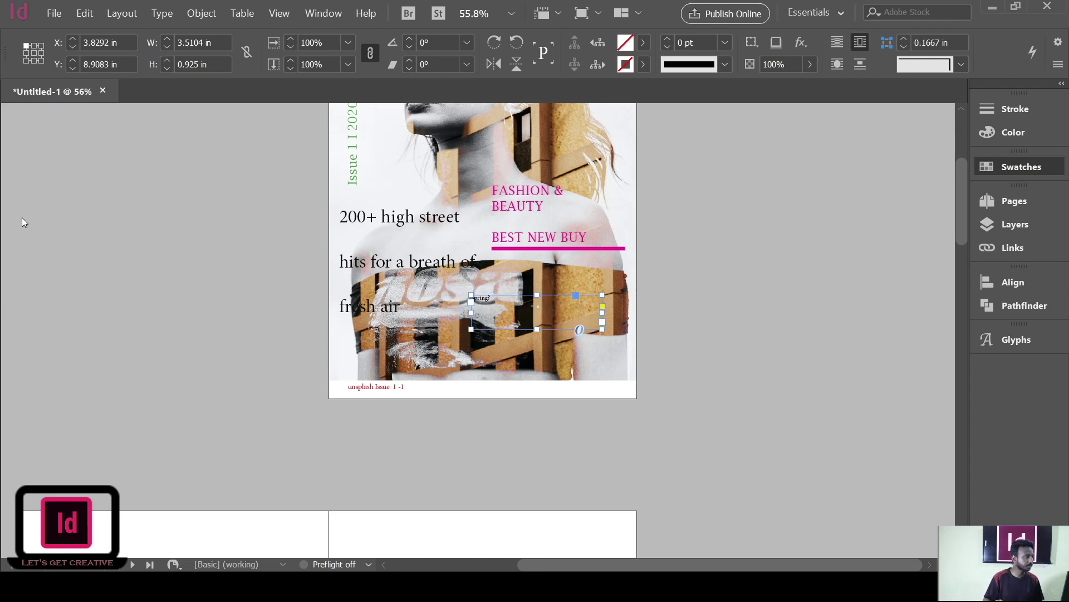
Step: Set the "Spring?" text size to 36 pt
key(t)
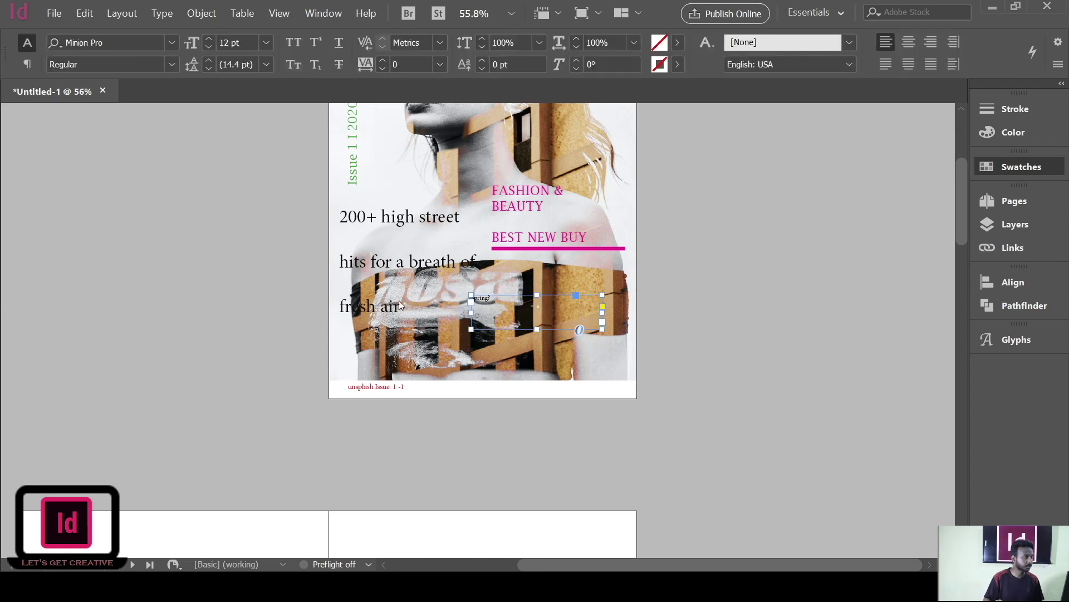
triple_click(481, 301)
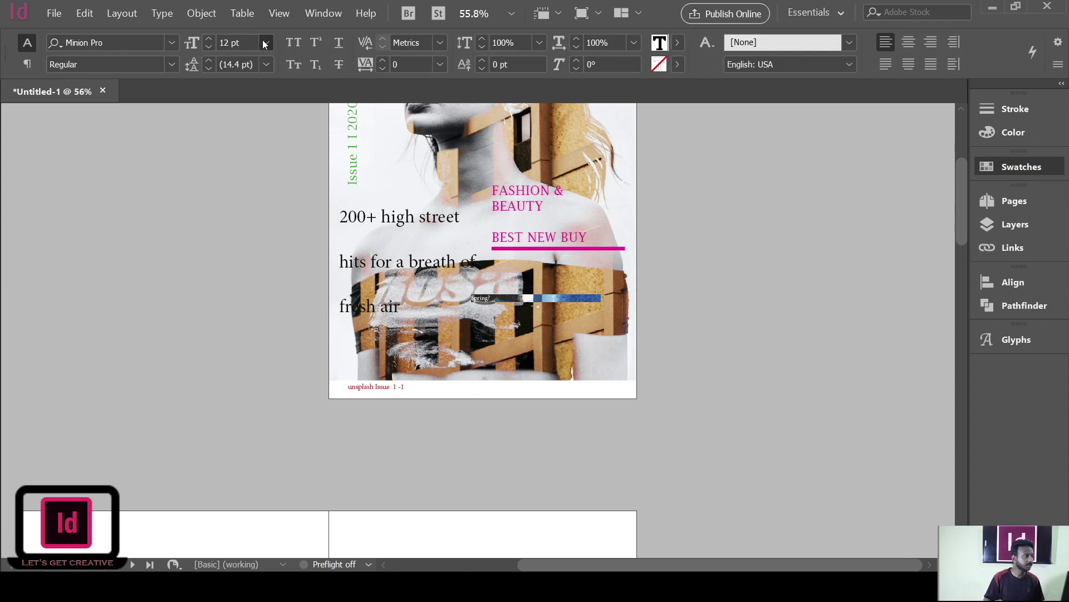
click(248, 219)
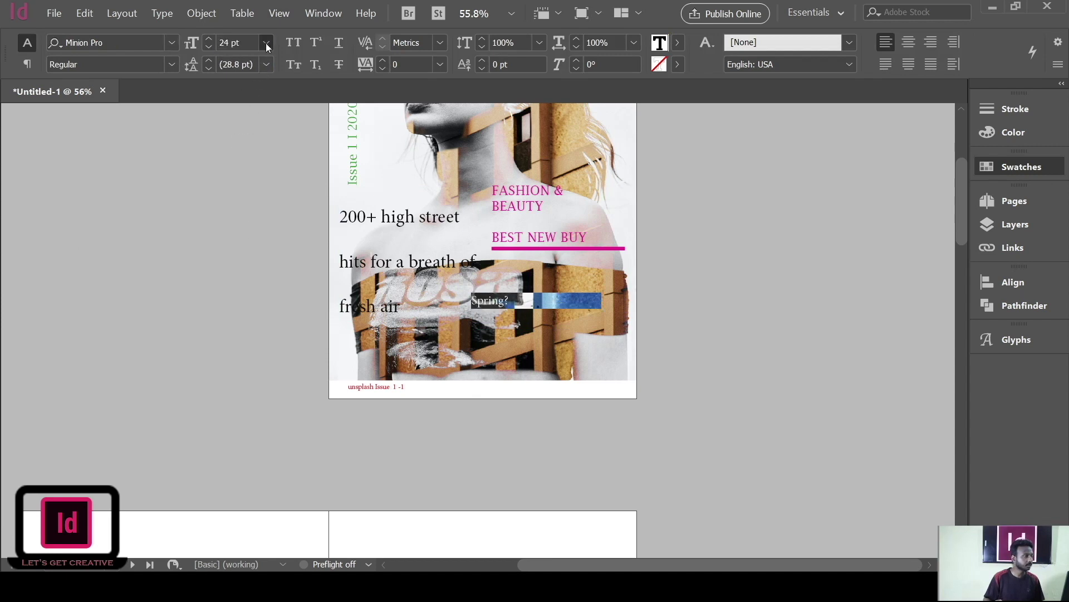
click(241, 254)
key(Escape)
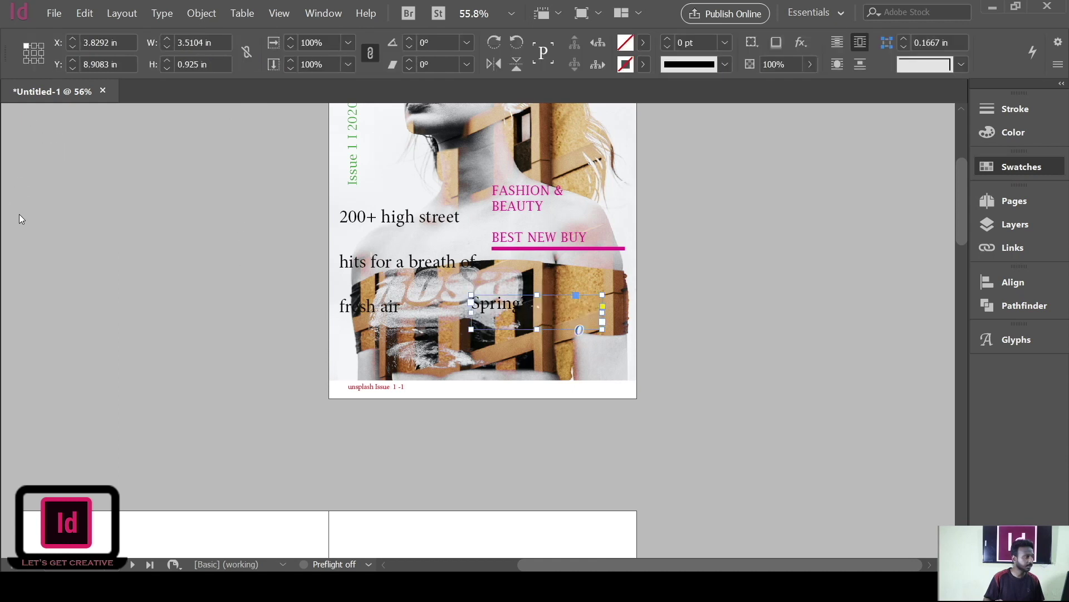
Step: Colour the "Spring?" text magenta and set its font to Matura MT Script Capitals
key(t)
drag(535, 305, 465, 295)
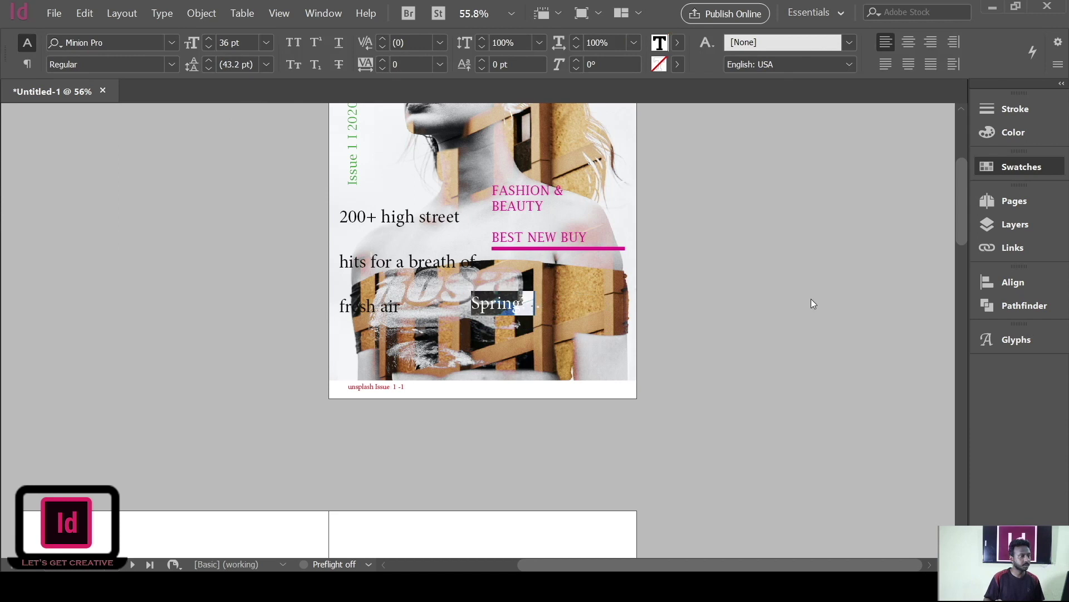
click(824, 311)
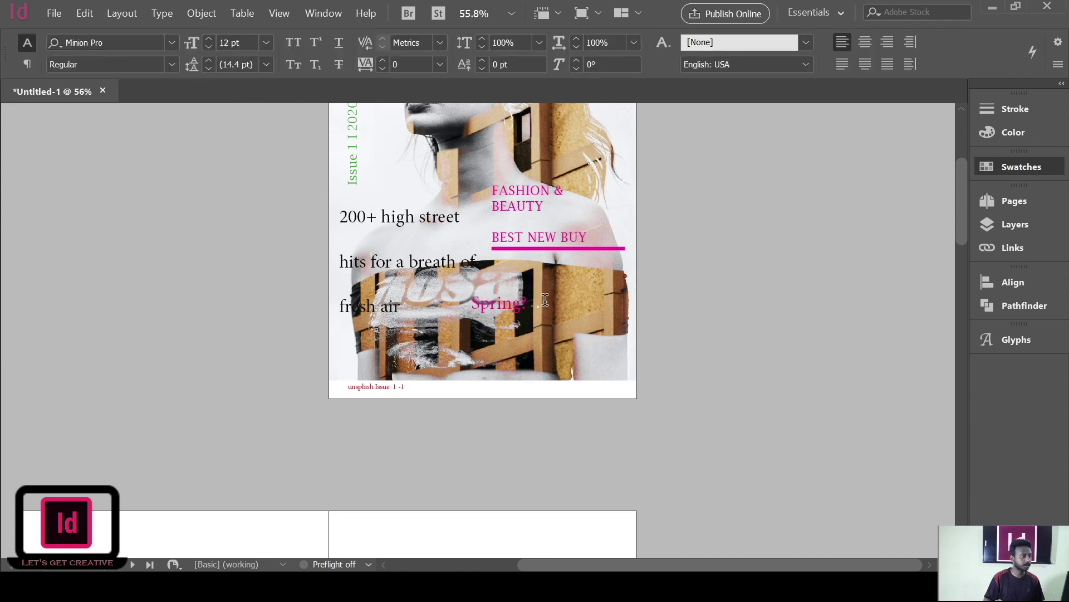
drag(535, 304, 470, 302)
click(162, 42)
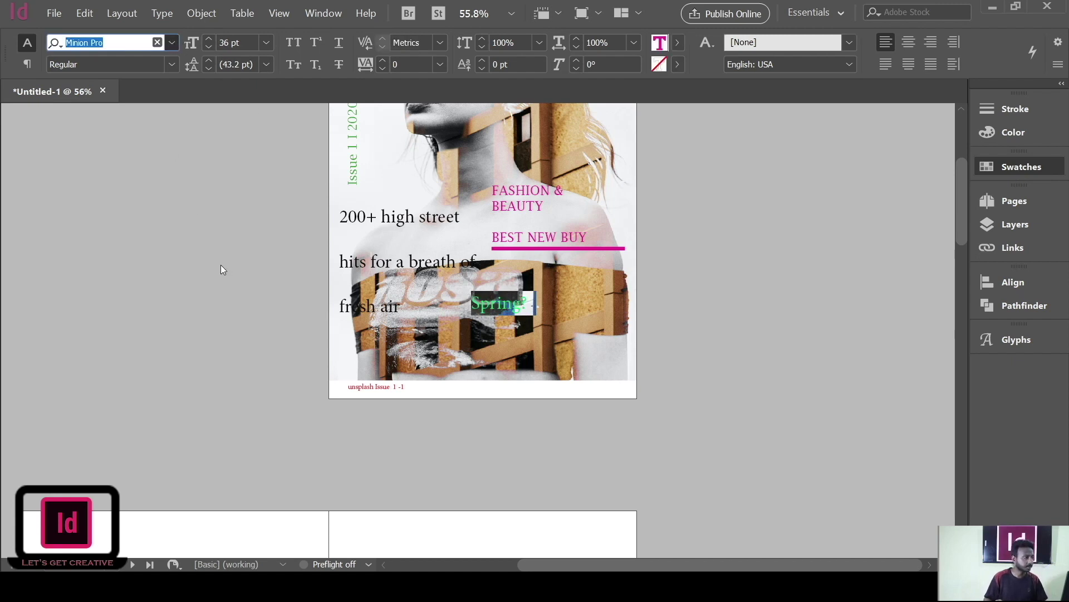
text(Matura MT Script Capitals)
key(Return)
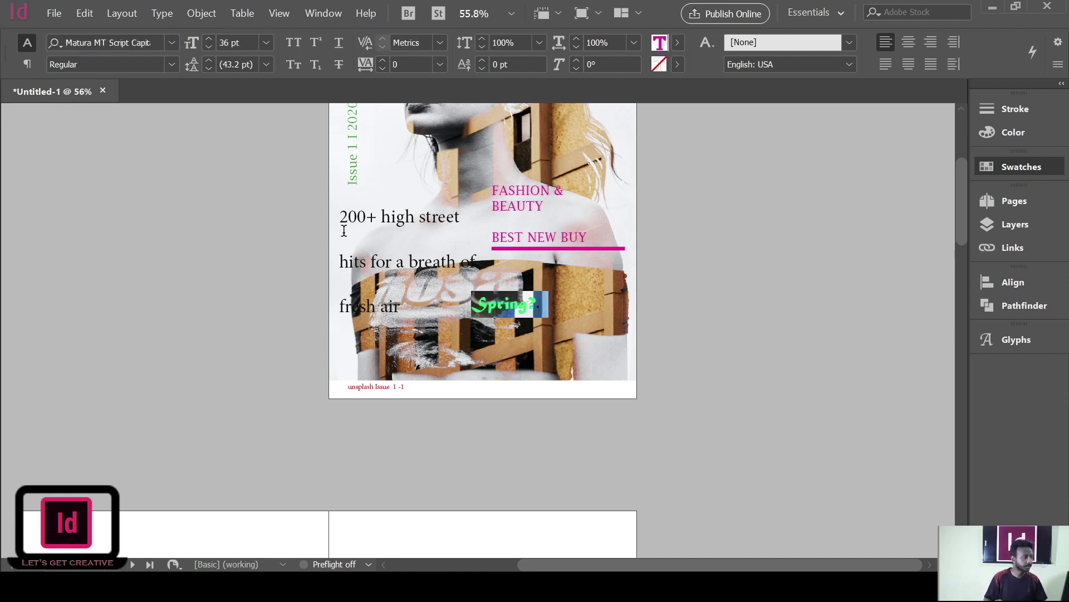
Step: Shrink the "Spring?" frame to about 2.33 × 0.63 in and move it beneath the magenta line at X 4.8568 in, Y 8.5375 in
click(500, 314)
key(Escape)
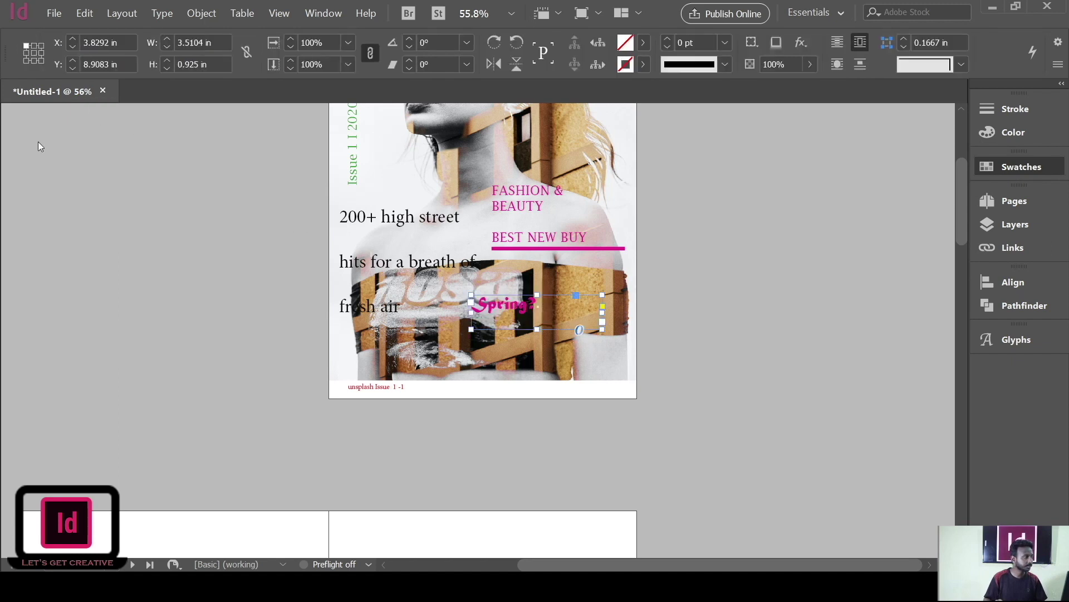
drag(601, 314, 553, 305)
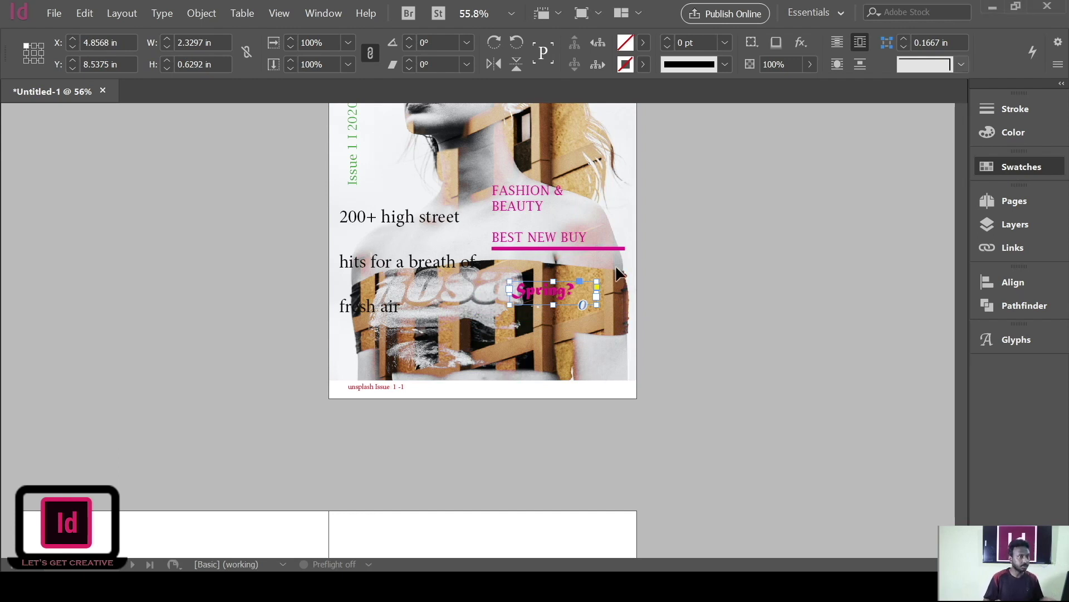
key(t)
key(\)
drag(326, 442, 242, 464)
Step: Create a 6 × 0.775 in text frame with the "SEASON ESSENTIALS TO MAKE THIS YOUR BEST YEAR YET!" blurb at X 1.375 in, Y 10.0583 in
key(t)
drag(78, 230, 300, 259)
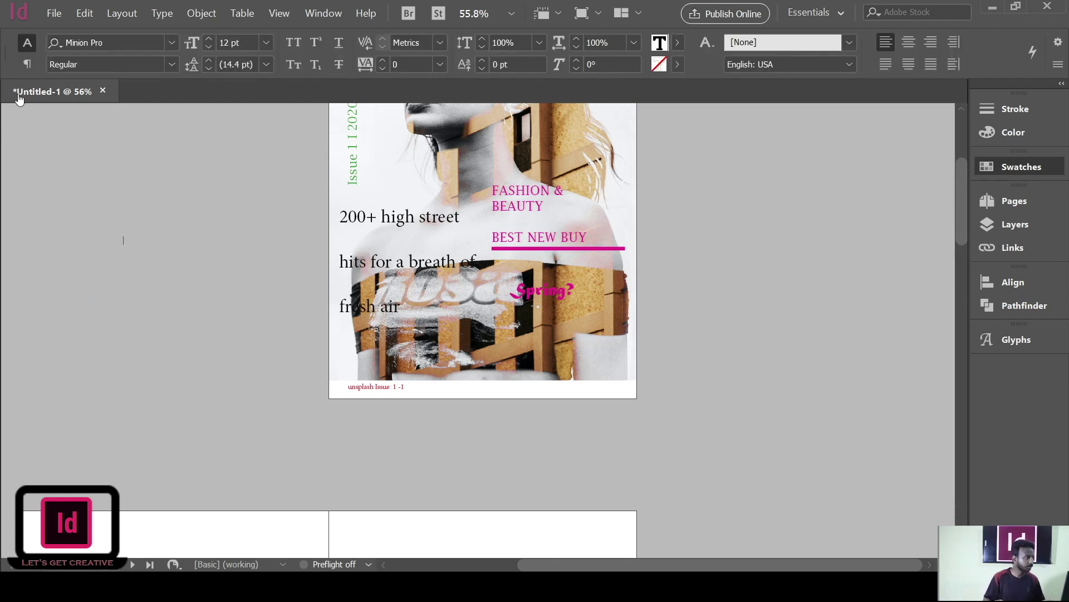
key(Escape)
drag(170, 262, 484, 365)
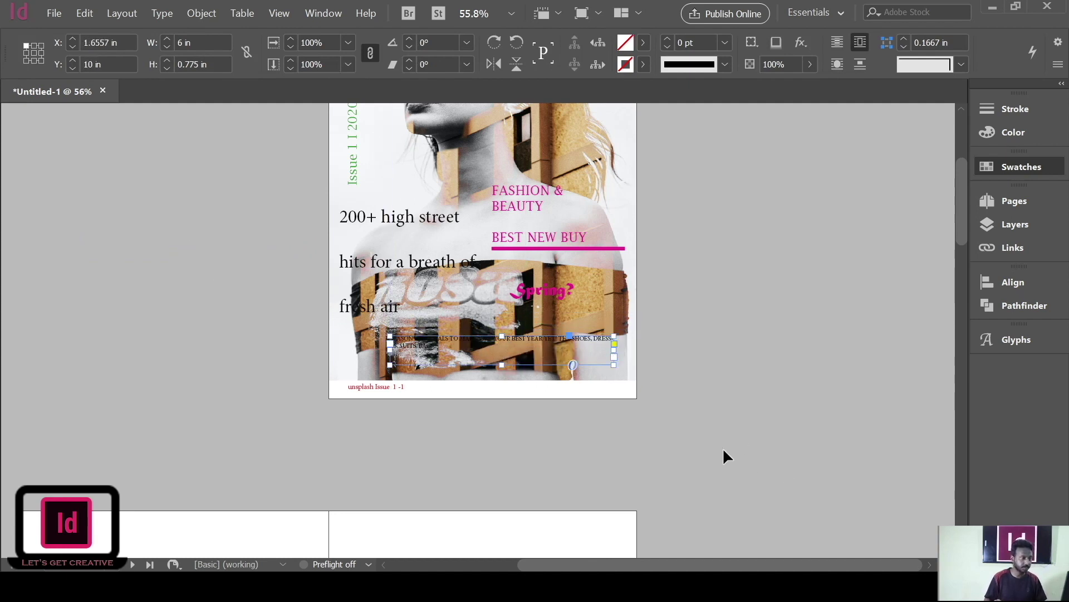
drag(555, 349, 545, 350)
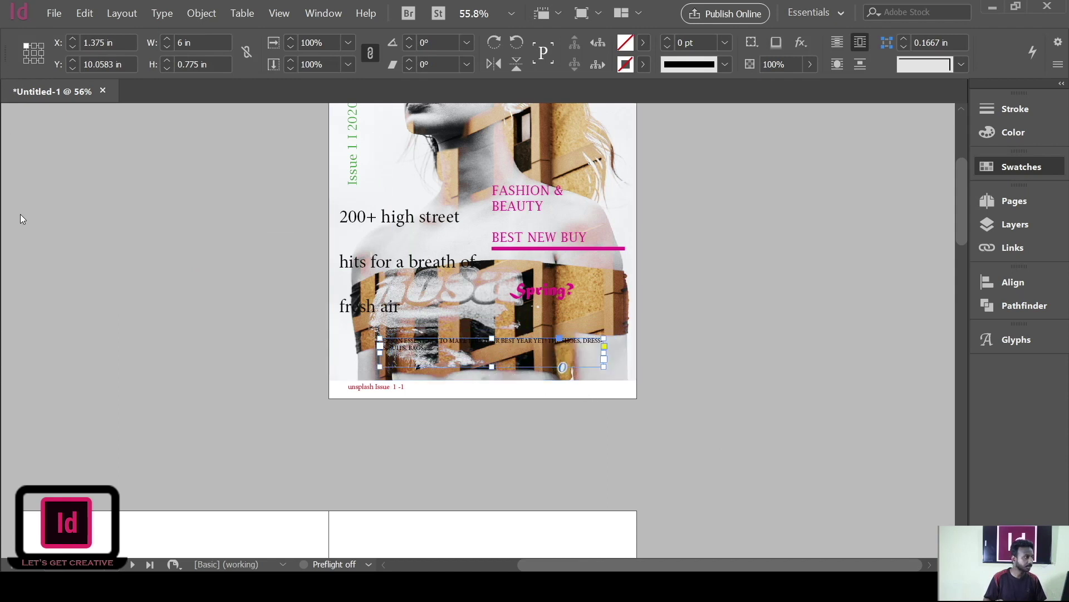
Step: Set all the "SEASON ESSENTIALS" blurb text to 19 pt and colour it red
key(t)
click(434, 359)
key(ctrl+a)
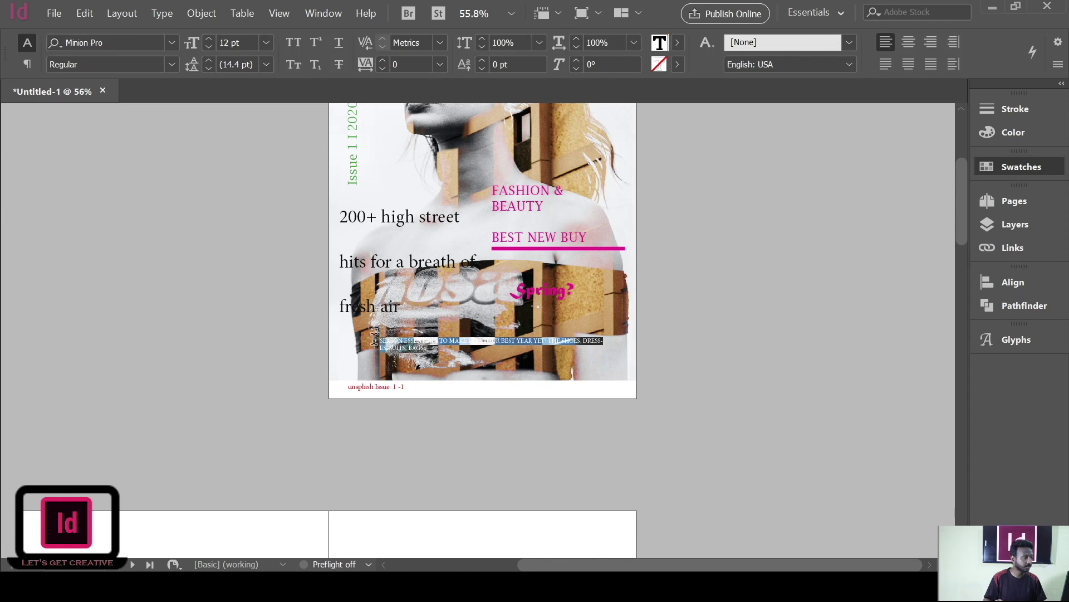
click(210, 38)
click(210, 39)
click(209, 39)
click(210, 39)
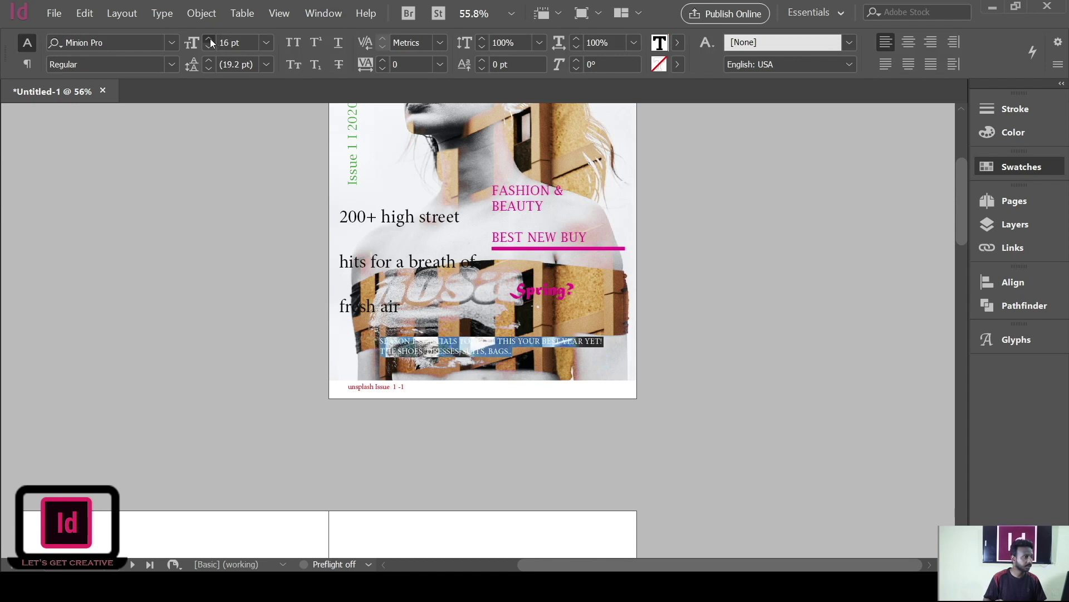
click(209, 39)
click(209, 39)
click(209, 39)
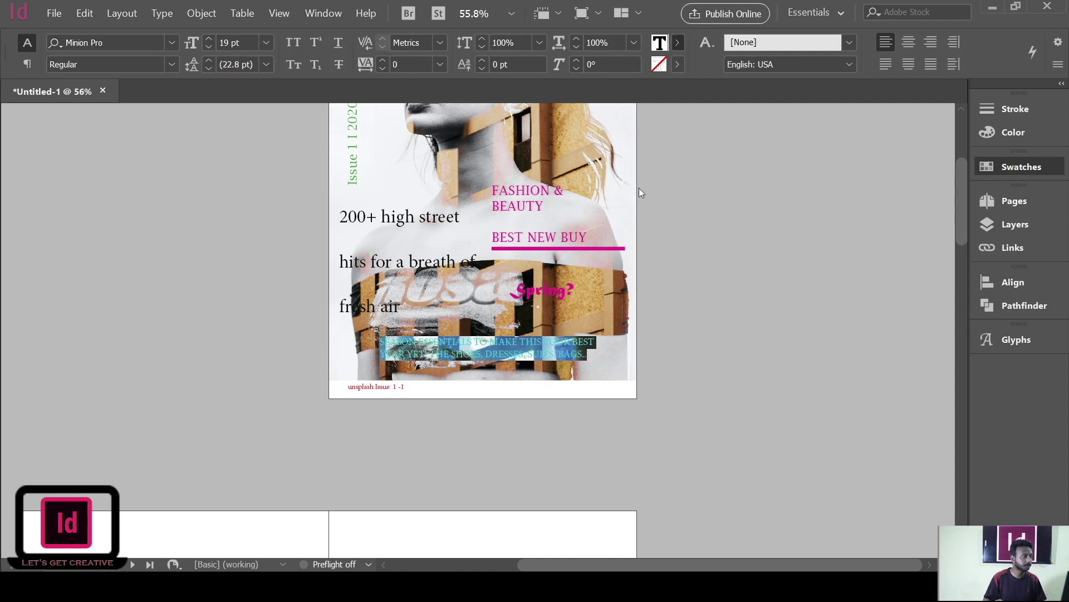
Step: Move the "SEASON ESSENTIALS" frame to X 1.95 in, Y 10.1667 in, near the cover's lower edge
key(Escape)
click(524, 359)
drag(524, 359, 545, 361)
click(170, 303)
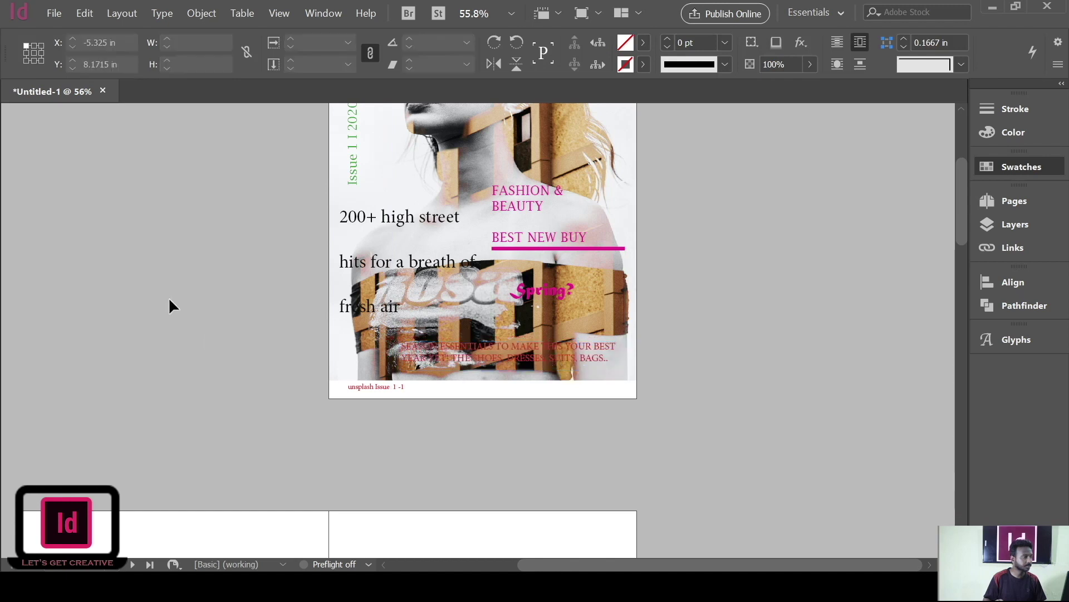
Step: Recolour all the "SEASON ESSENTIALS" blurb text on the cover dark brown
click(548, 367)
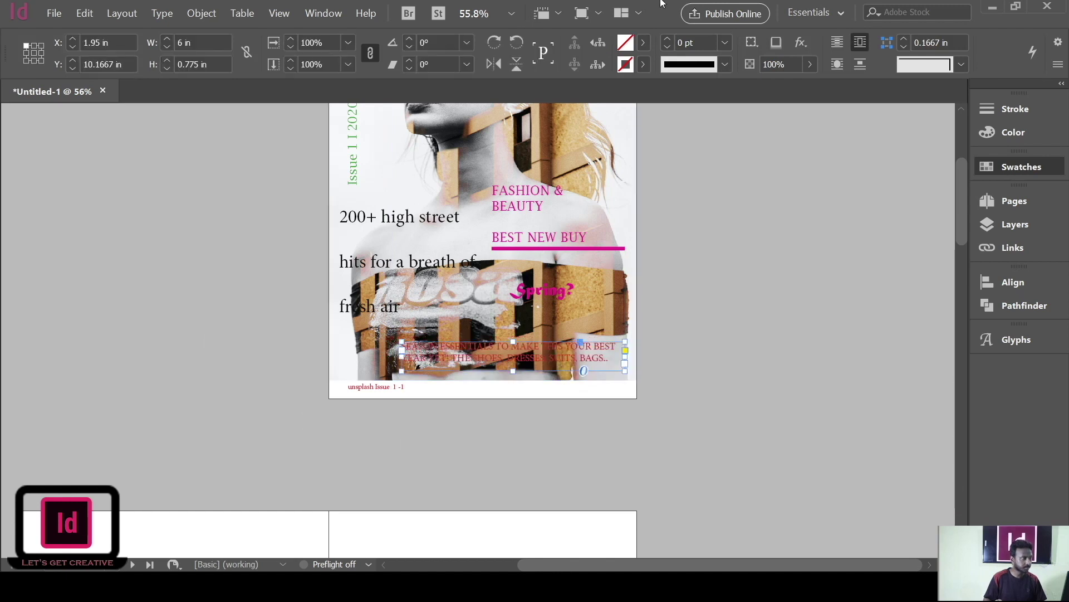
key(t)
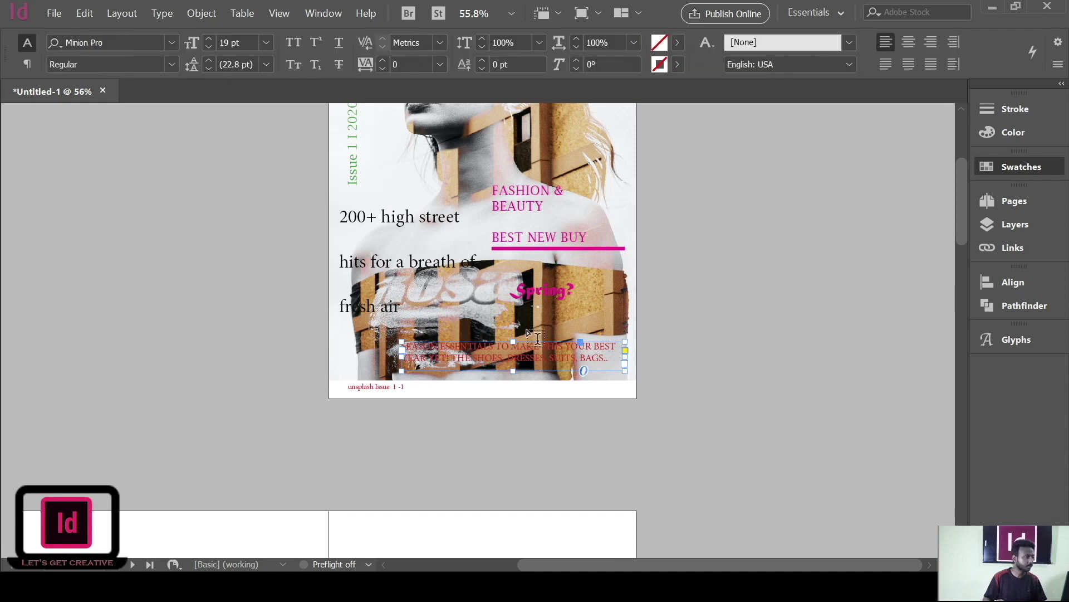
drag(618, 357, 415, 331)
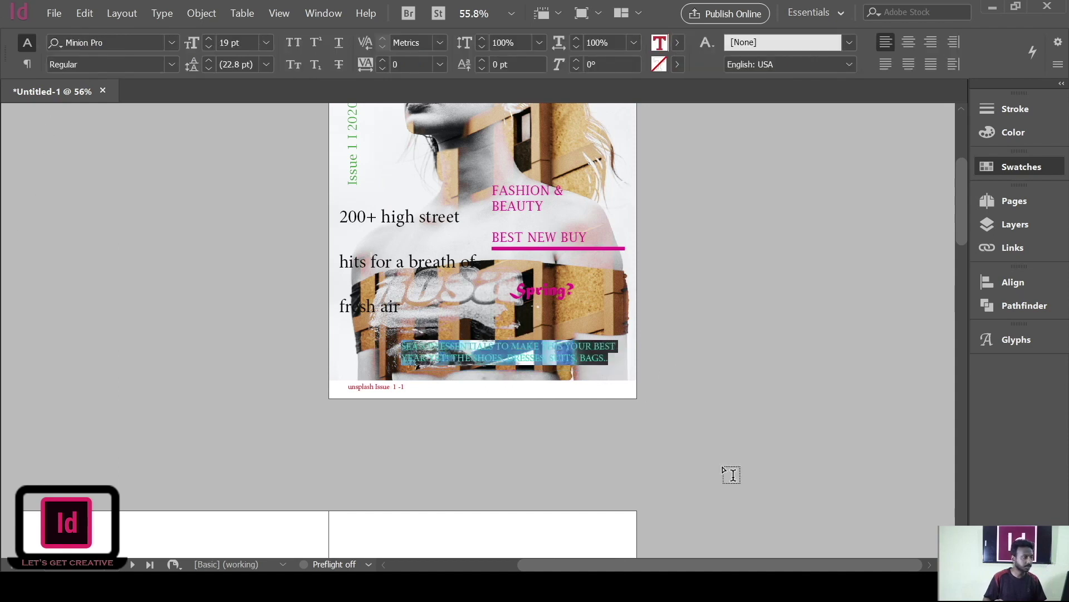
click(573, 356)
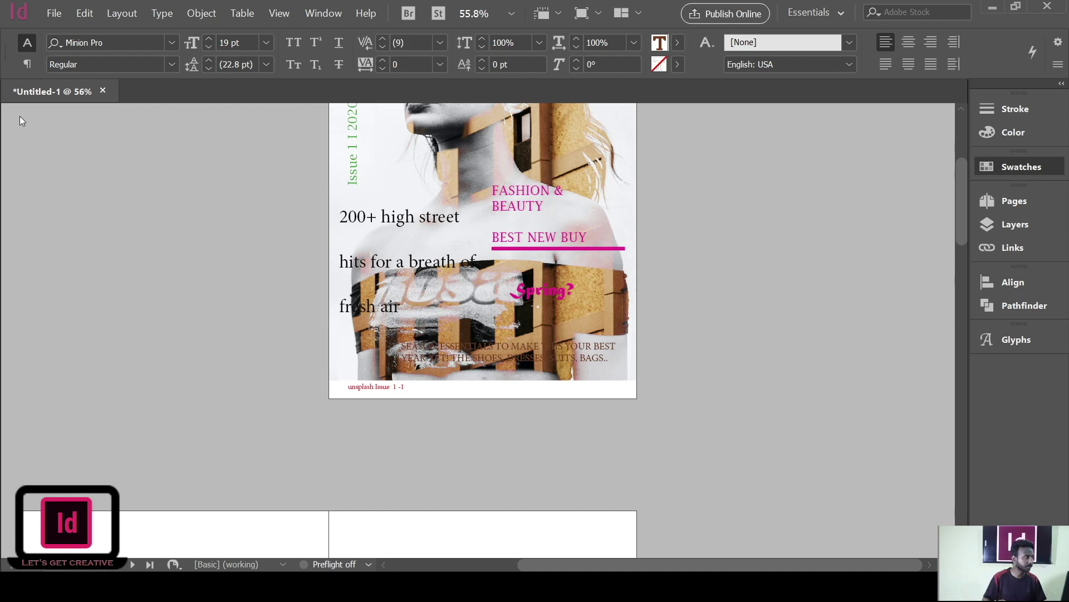
key(Escape)
click(497, 429)
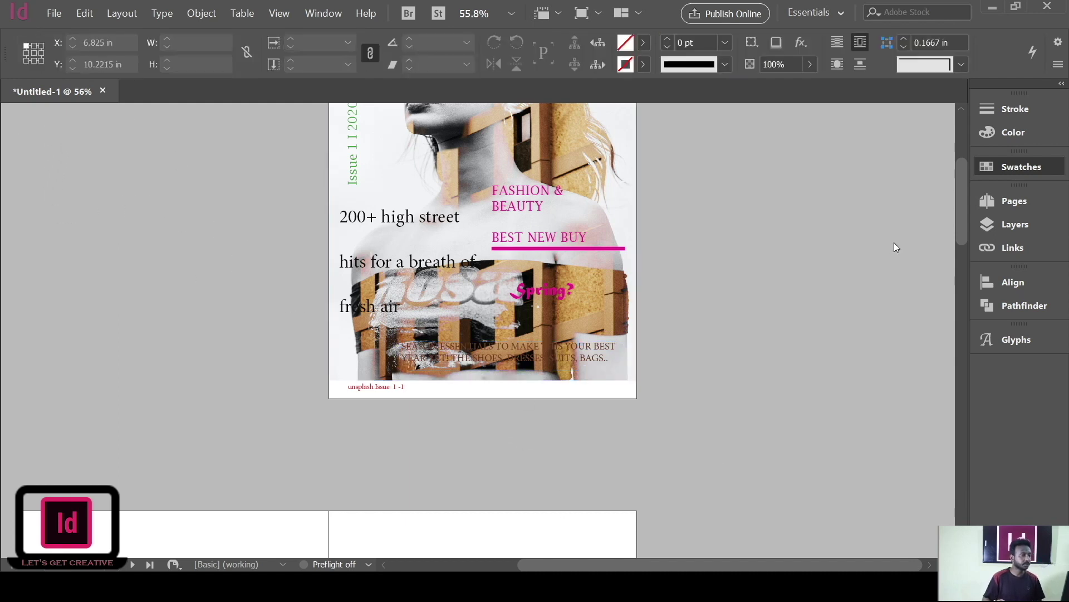
Step: Place the portrait of the woman with purple-blue hair on page 2 at X 0 in, Y 0 in, about 7.43 × 11.17 in
click(1014, 202)
key(shift+Page_Down)
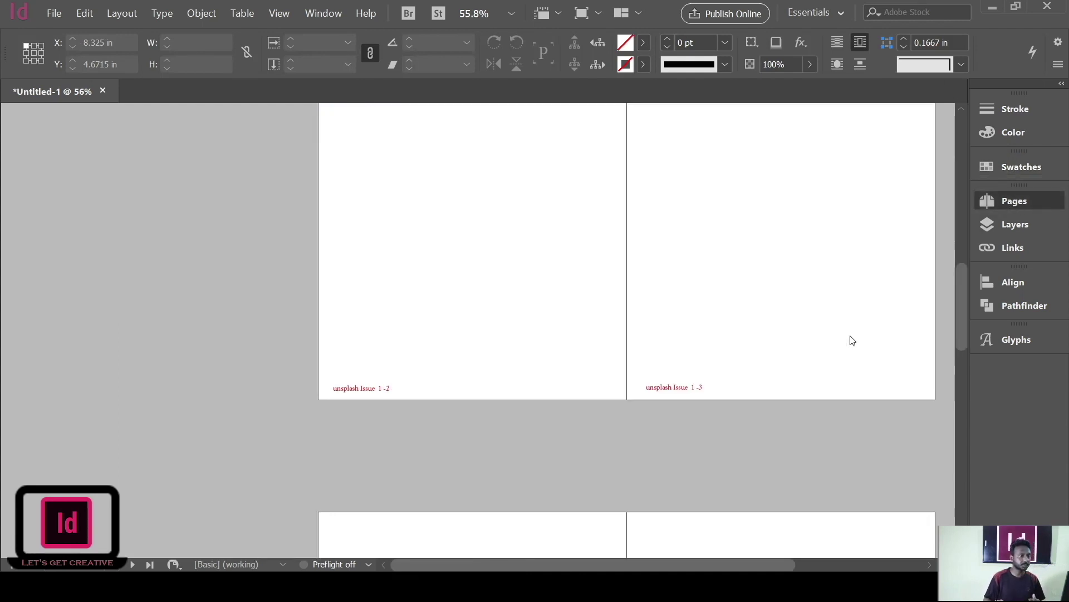
drag(606, 222, 473, 336)
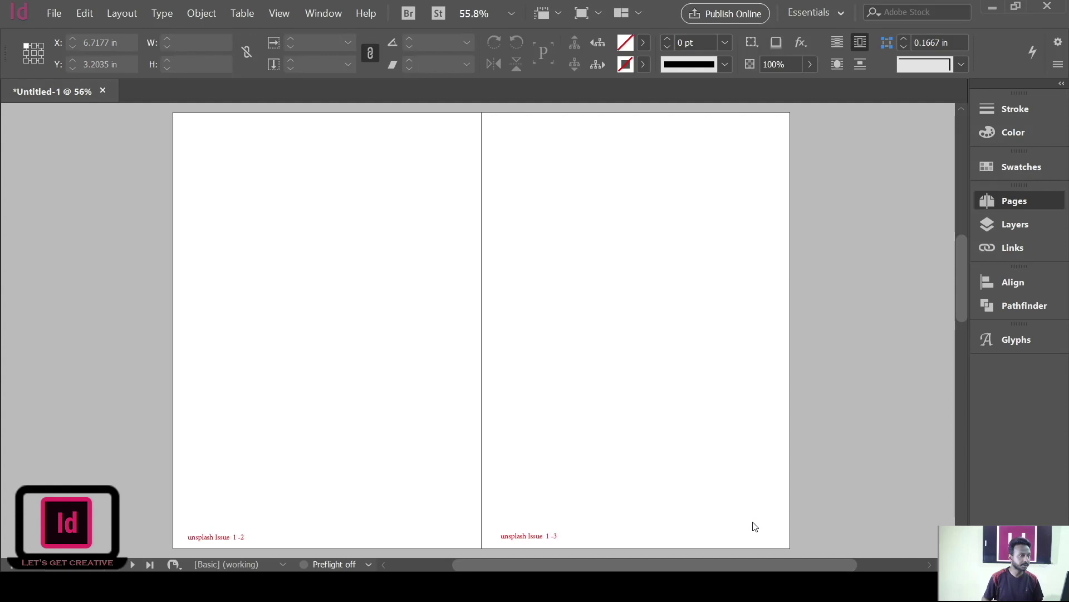
drag(172, 113, 523, 534)
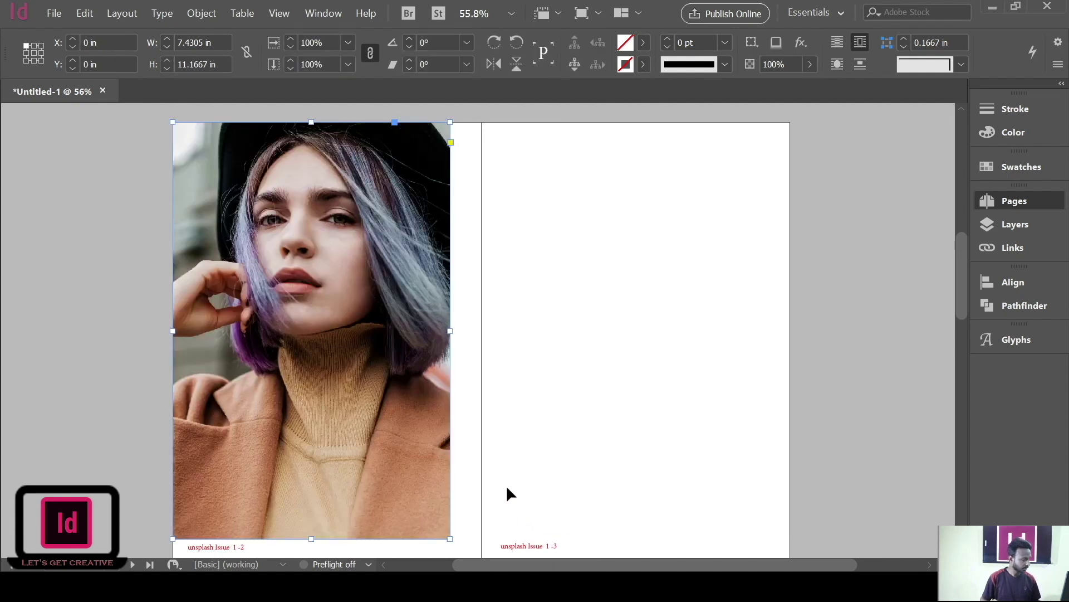
Step: Widen the page 2 portrait frame to about 7.77 in, up to the inner margin, and stretch the photo to fill it
key(w)
drag(456, 332, 462, 334)
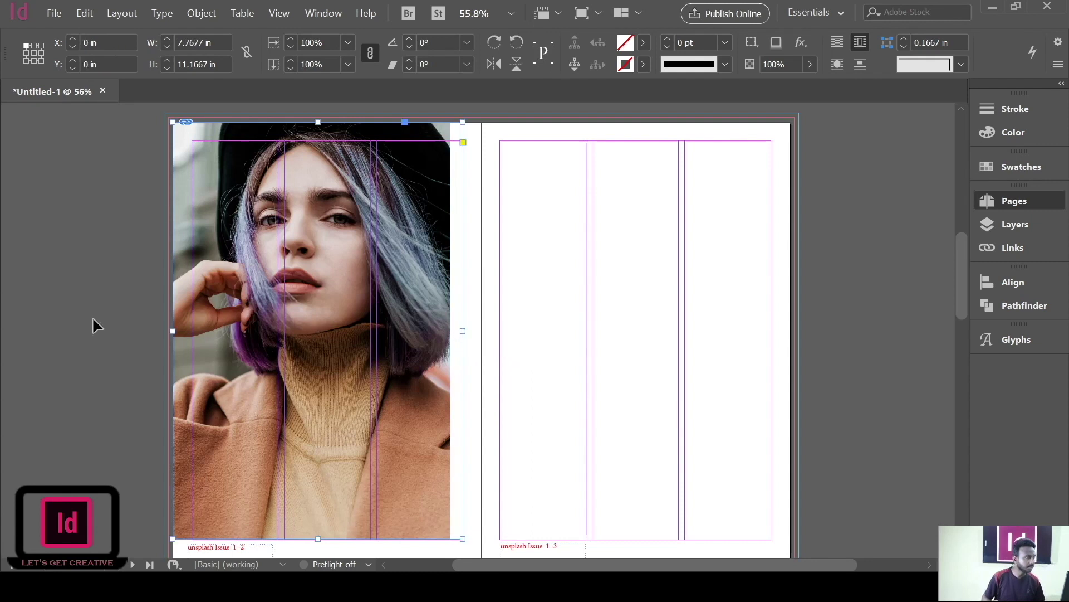
double_click(423, 343)
drag(451, 334, 463, 334)
key(ctrl+shift+a)
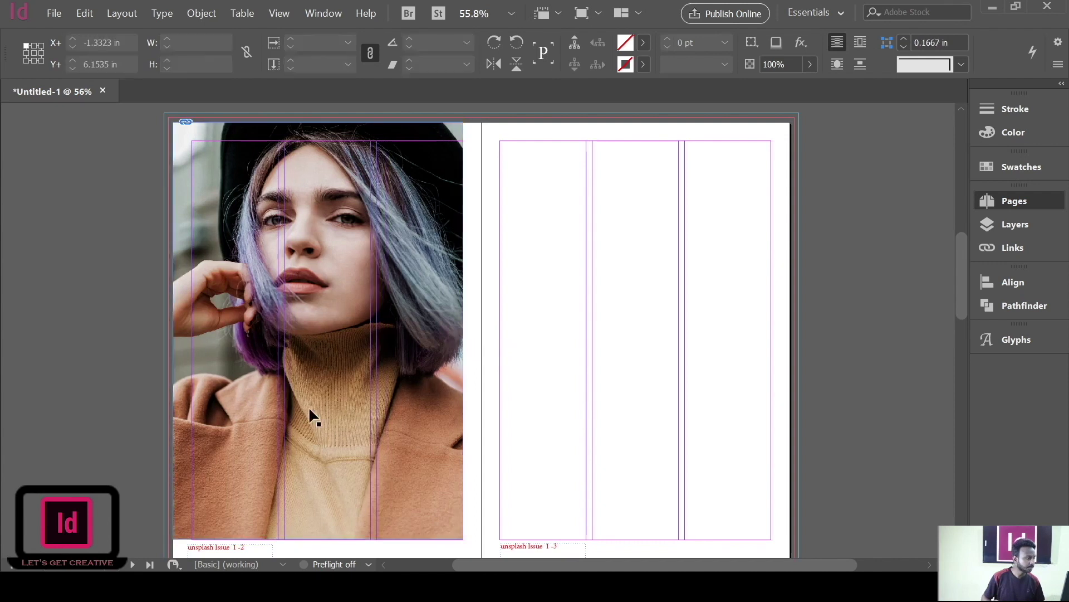
Step: Examine how the portrait fits page 2, in both the normal view and the preview without guides
scroll(308, 413, down, 1)
click(380, 406)
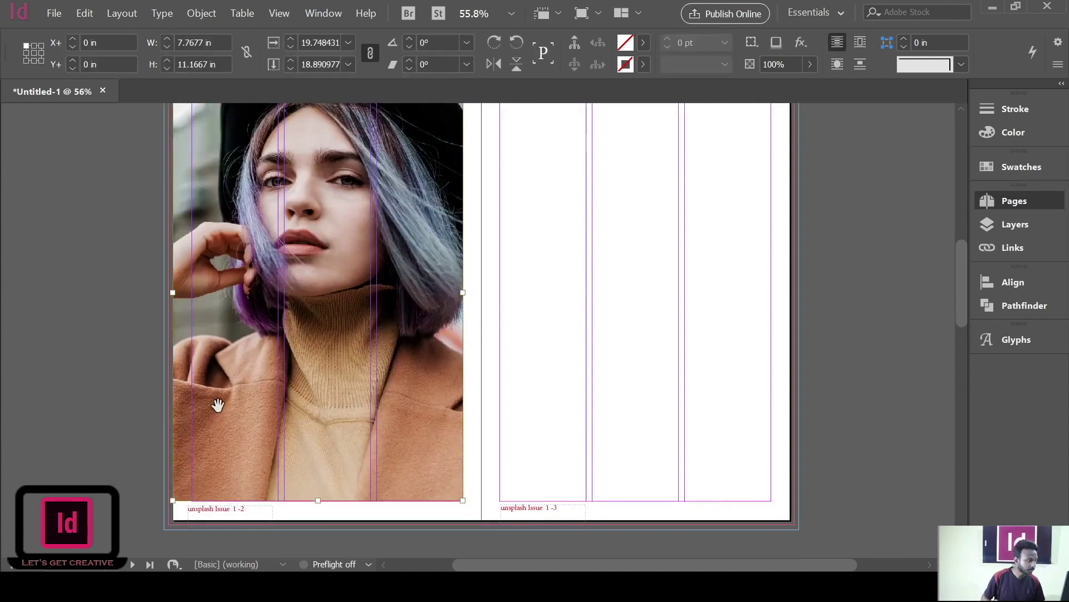
click(70, 375)
scroll(321, 372, up, 2)
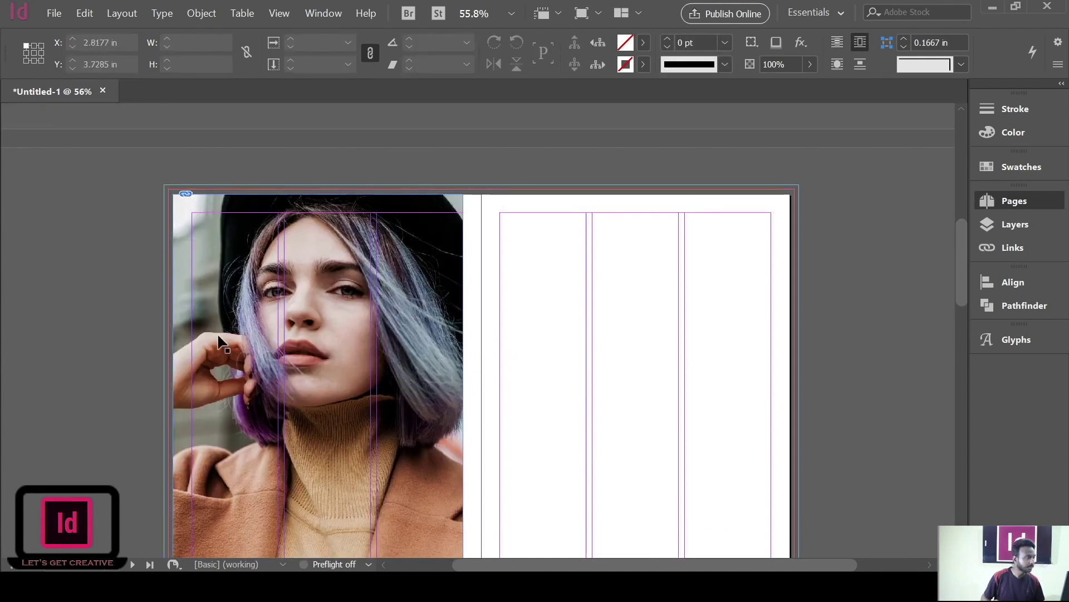
key(w)
scroll(356, 294, down, 3)
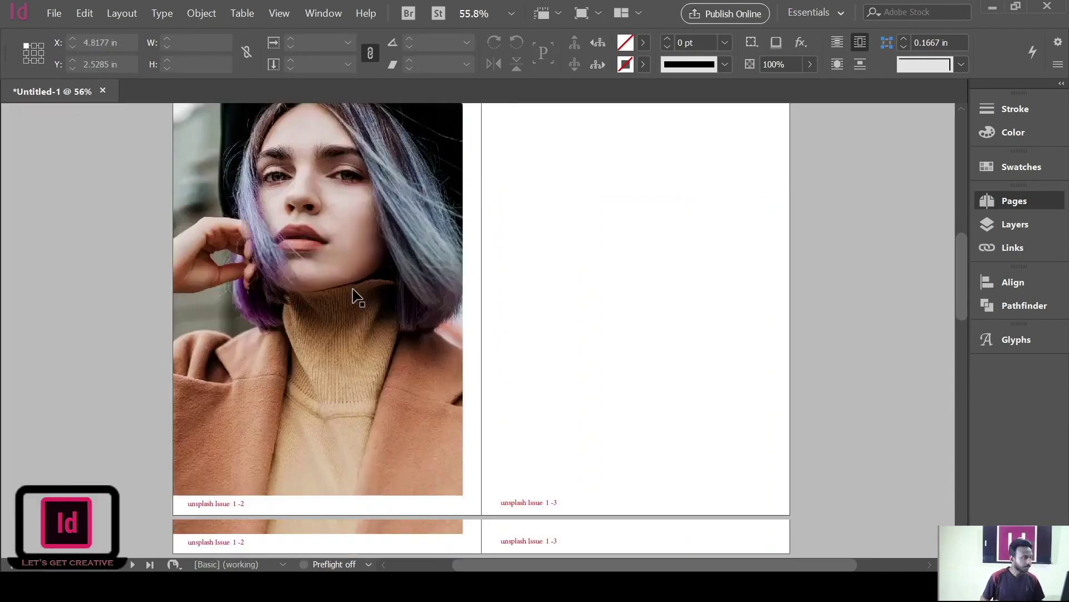
scroll(354, 294, up, 2)
scroll(354, 294, down, 2)
scroll(352, 295, up, 1)
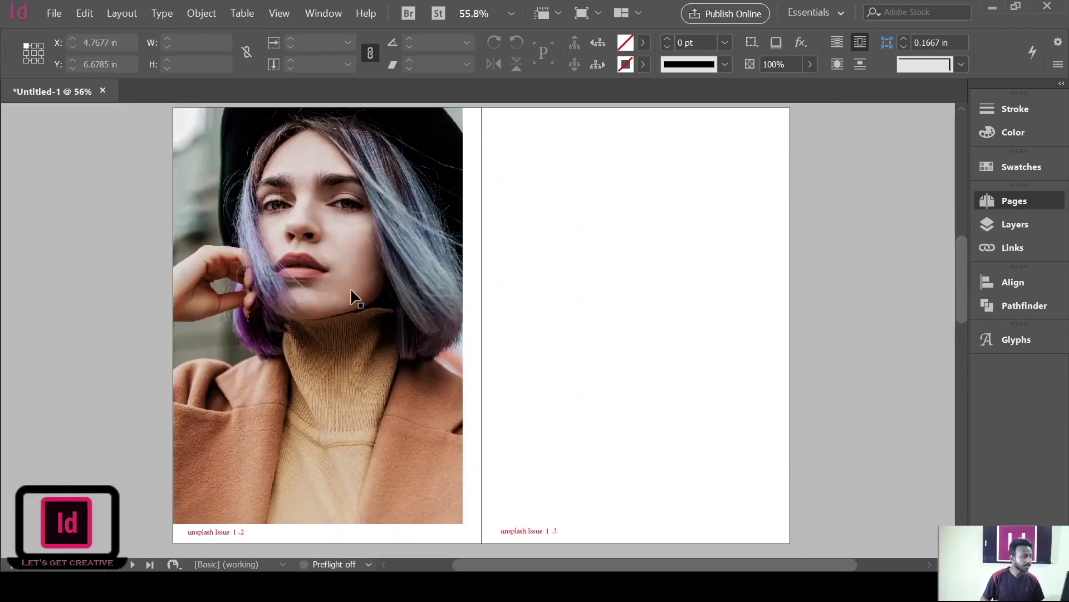
scroll(352, 292, up, 2)
scroll(279, 287, down, 3)
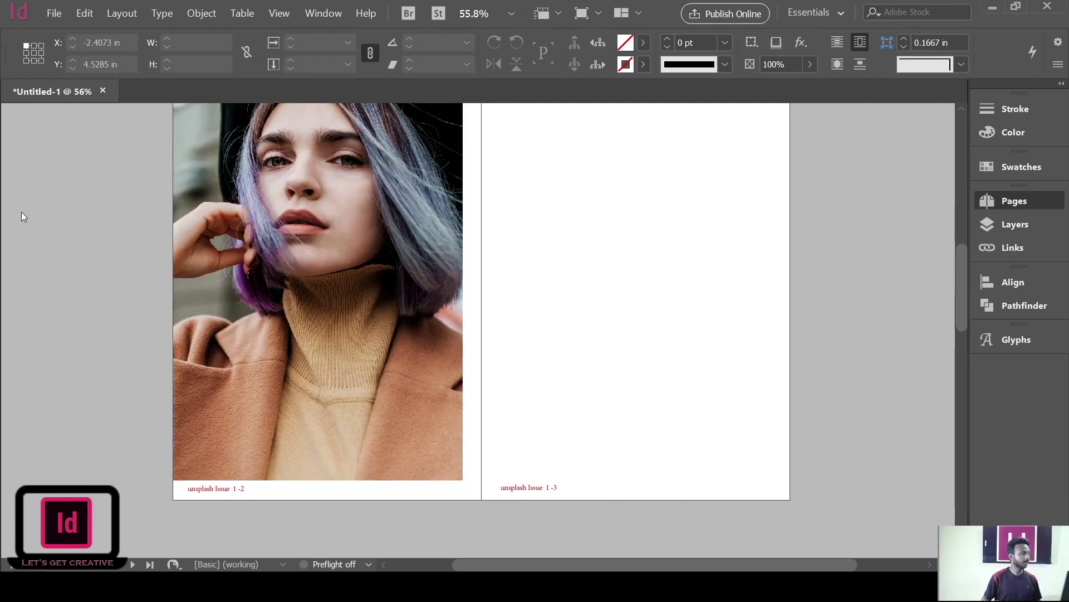
Step: Create a text frame about 3.875 × 0.97 in reading "Spring Lover" on the pasteboard beside page 2
key(t)
scroll(390, 371, left, 3)
drag(136, 357, 281, 386)
text(Spring Lover)
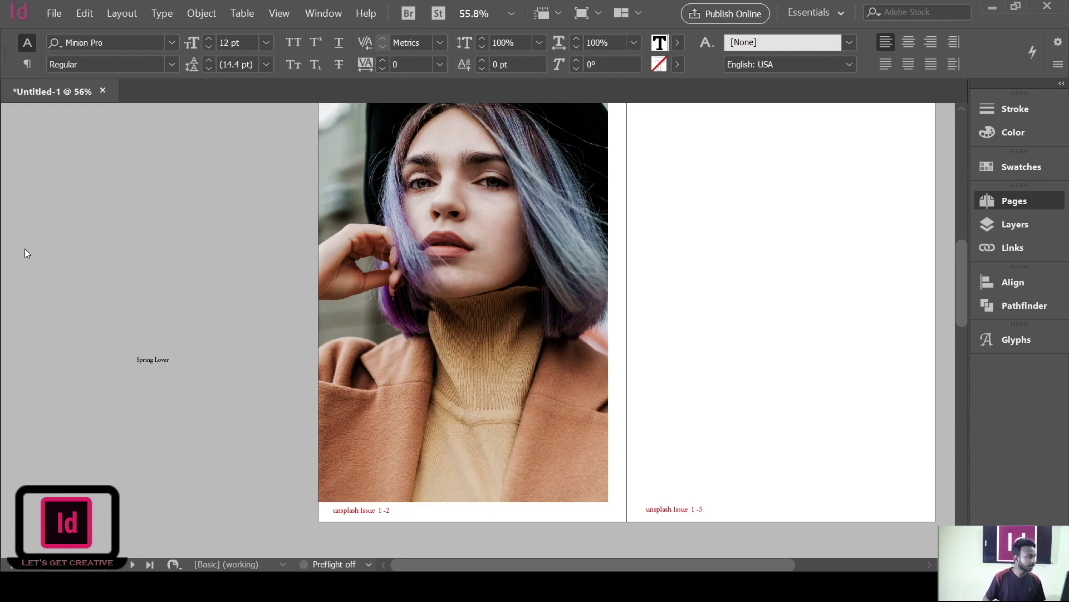
Step: Enlarge the "Spring Lover" text and move its frame, widened to 4 in, onto the portrait at X 2.4677 in, Y 8.3333 in
drag(172, 360, 100, 357)
click(206, 41)
click(206, 41)
click(205, 41)
click(205, 41)
click(206, 42)
click(171, 361)
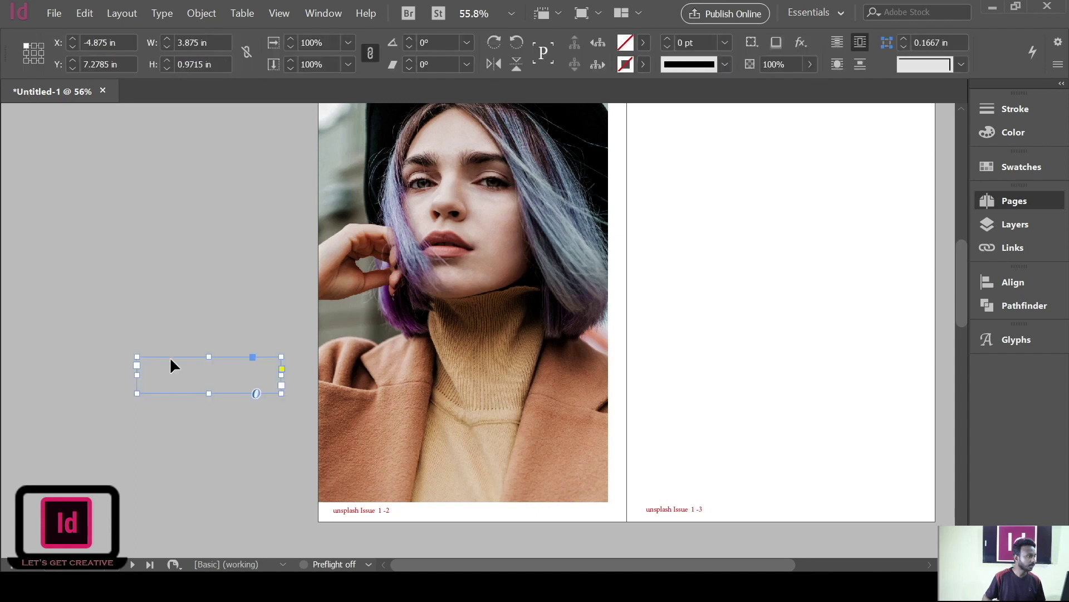
drag(284, 384, 503, 414)
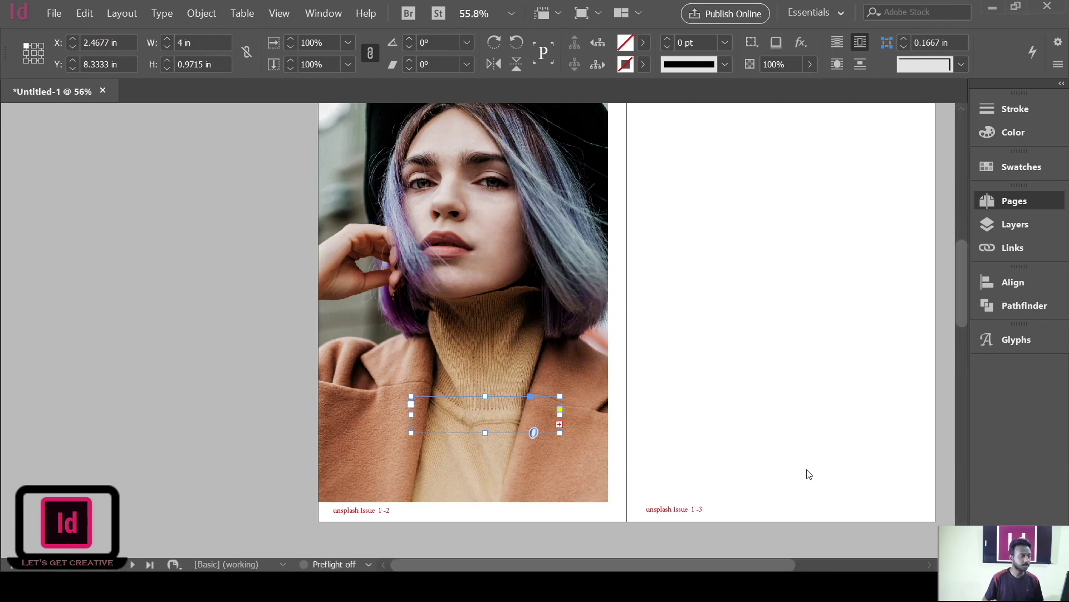
Step: Set all the "Spring Lover" text to 60 pt
drag(454, 400, 409, 401)
key(t)
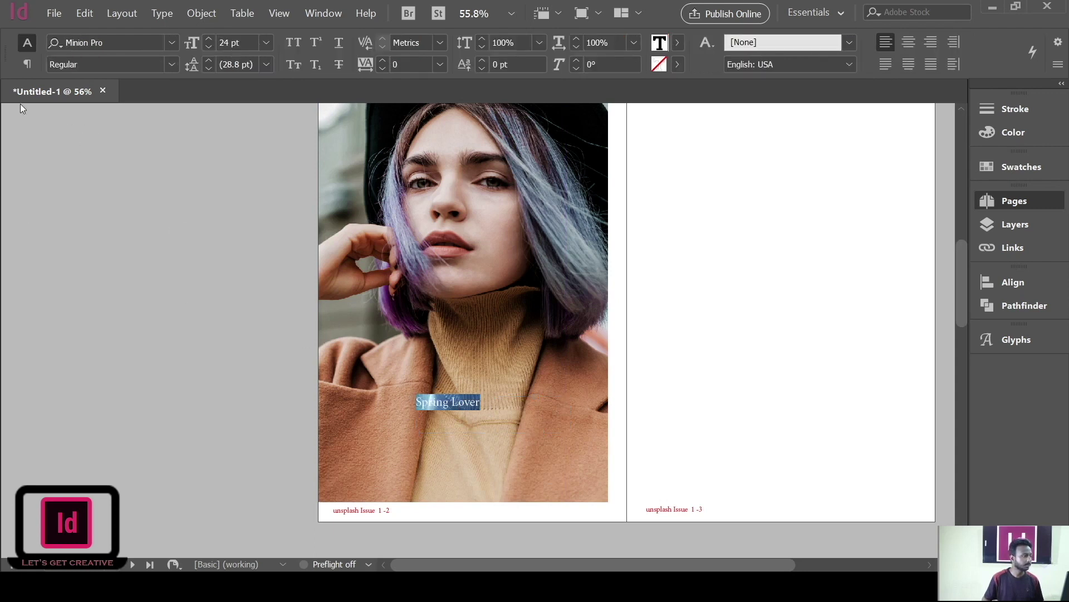
key(ctrl+shift+period)
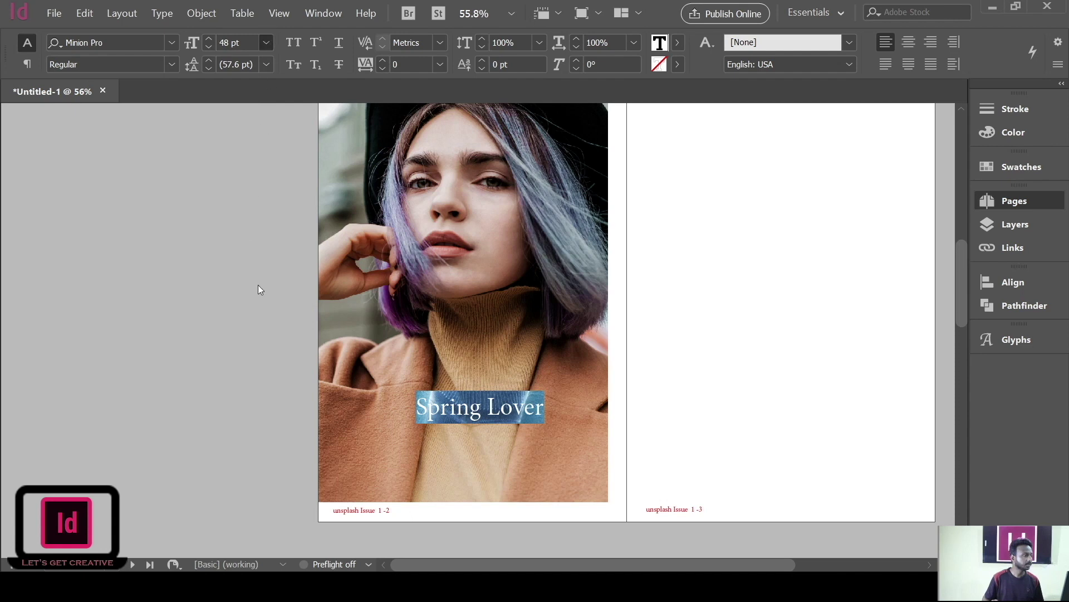
key(ctrl+shift+period)
Step: Resize the "Spring Lover" frame to 4.625 × 0.8333 in and move it to X 1.6557 in, Y 10.3333 in, at the portrait's lower edge
key(Escape)
drag(487, 410, 455, 405)
drag(534, 410, 558, 411)
drag(473, 426, 481, 486)
click(517, 539)
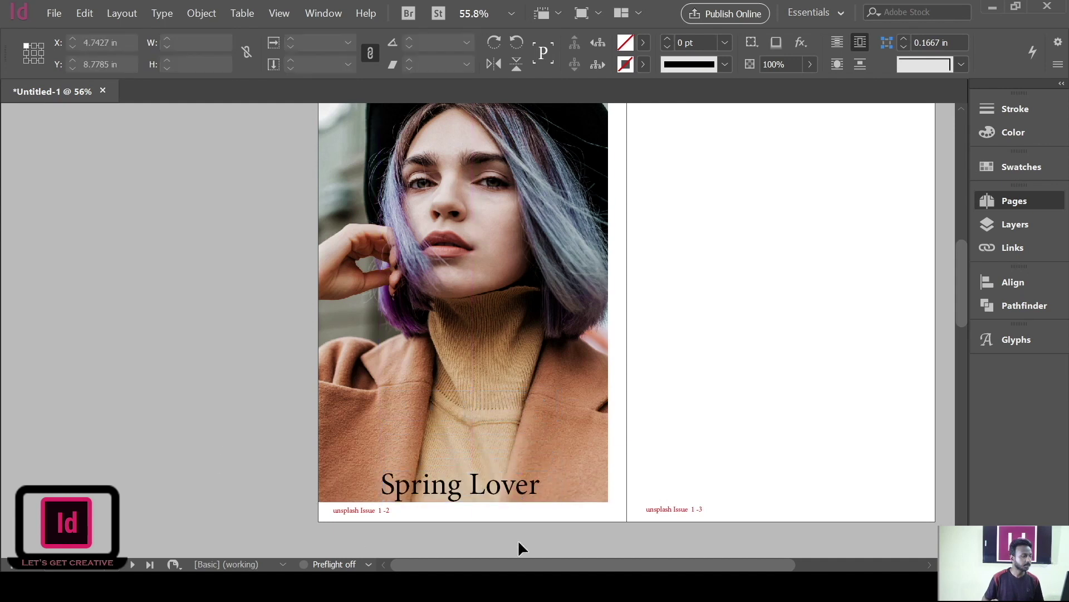
Step: Colour all the "Spring Lover" text magenta
click(521, 487)
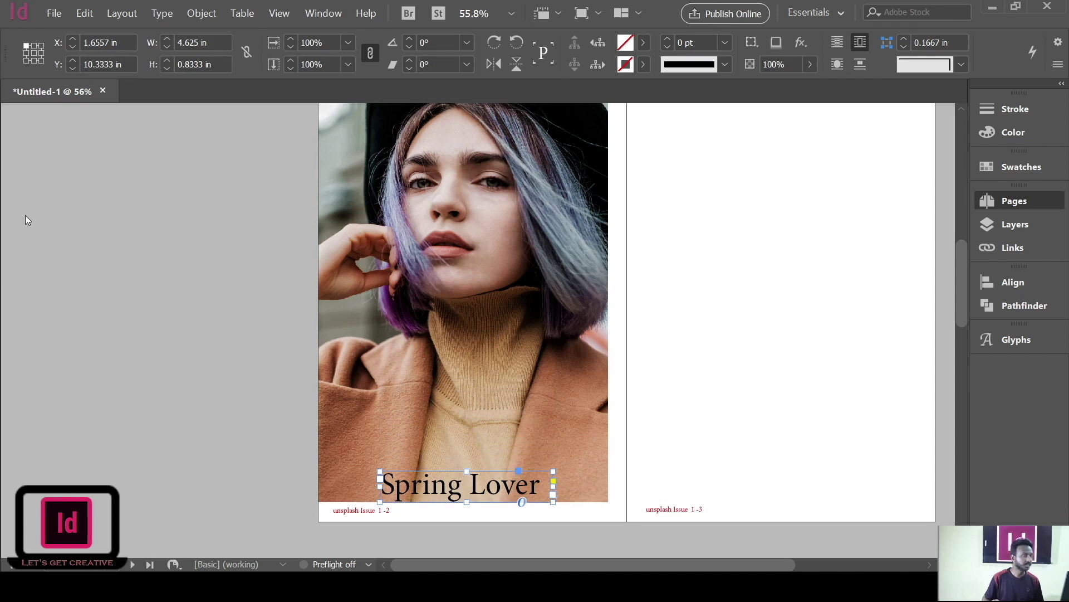
key(t)
drag(539, 488, 389, 478)
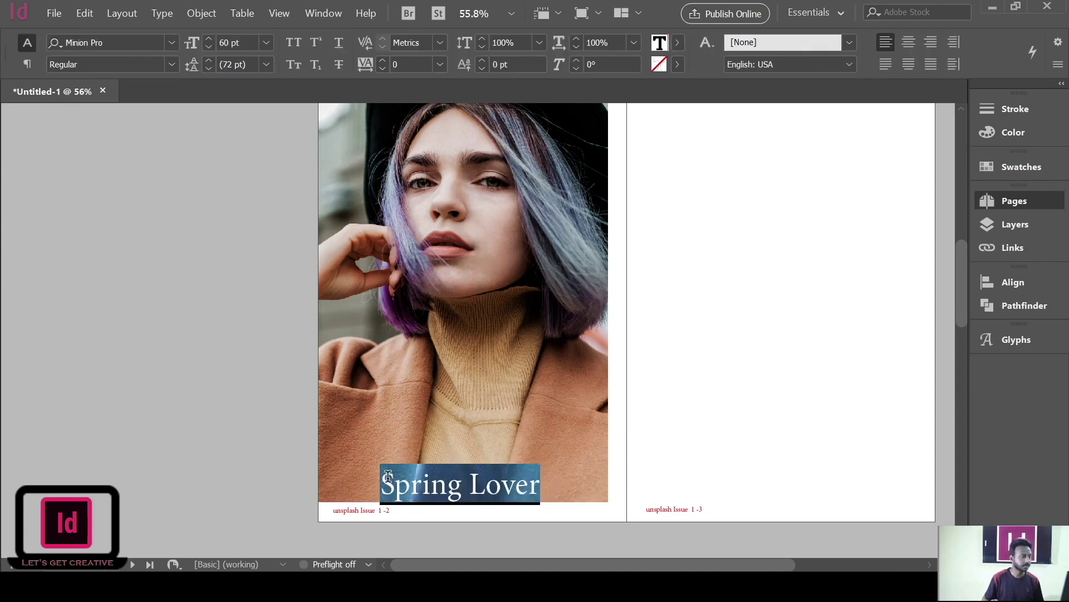
click(1020, 164)
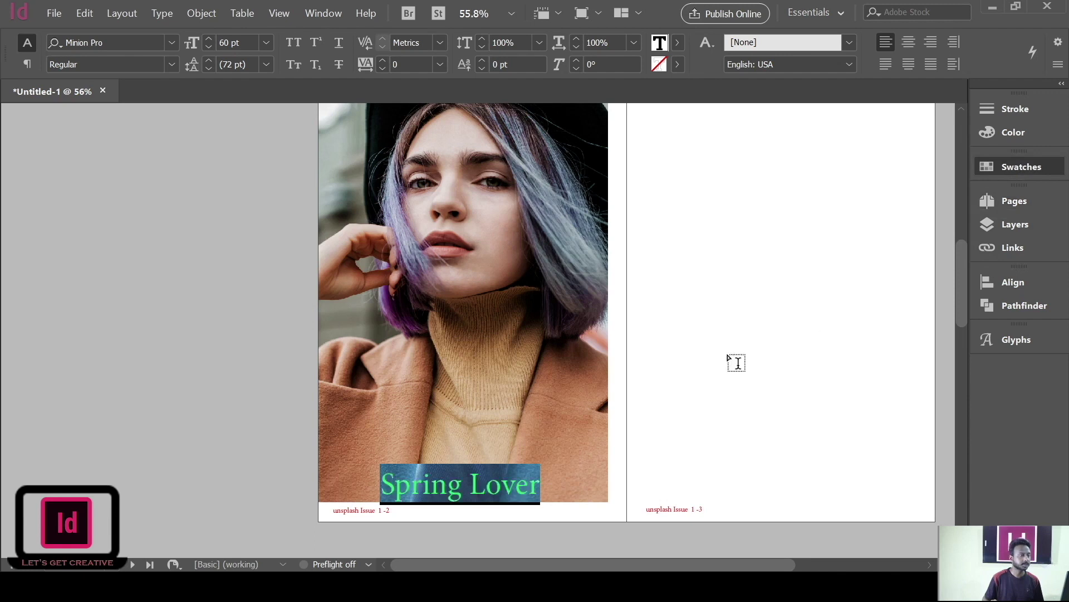
click(530, 486)
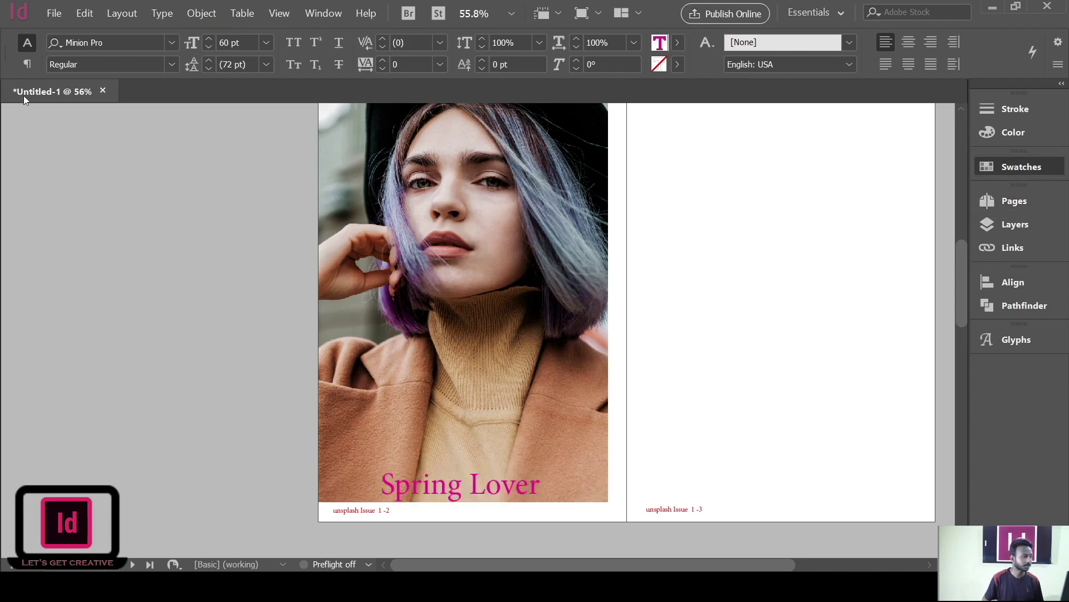
key(Escape)
Step: Draw a vertical rectangle about 1.06 × 11.18 in with a 1 pt magenta stroke along the portrait's outer edge
scroll(184, 228, up, 2)
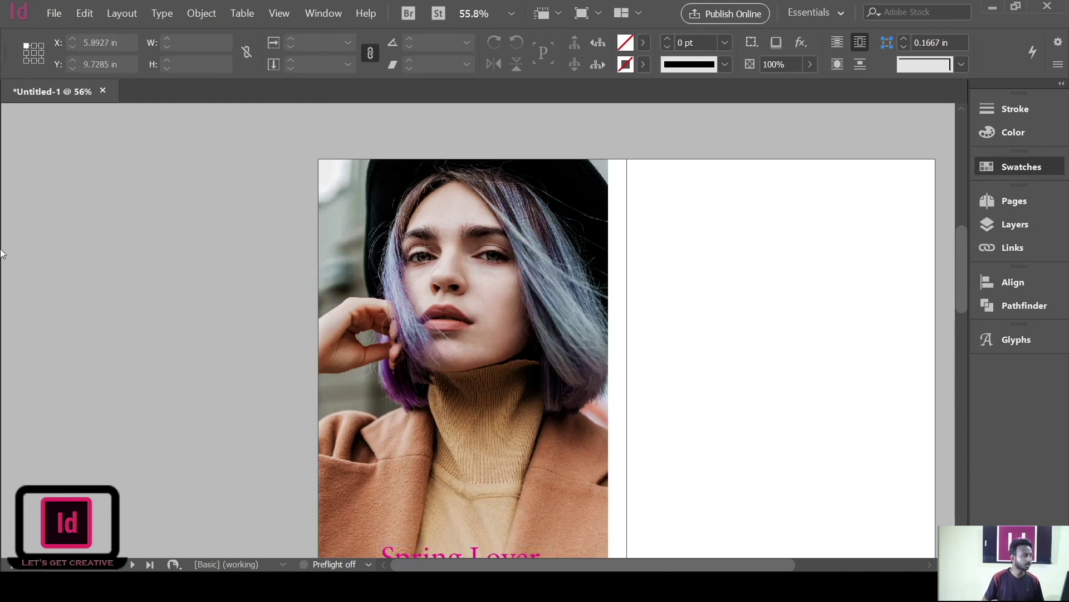
scroll(43, 310, down, 1)
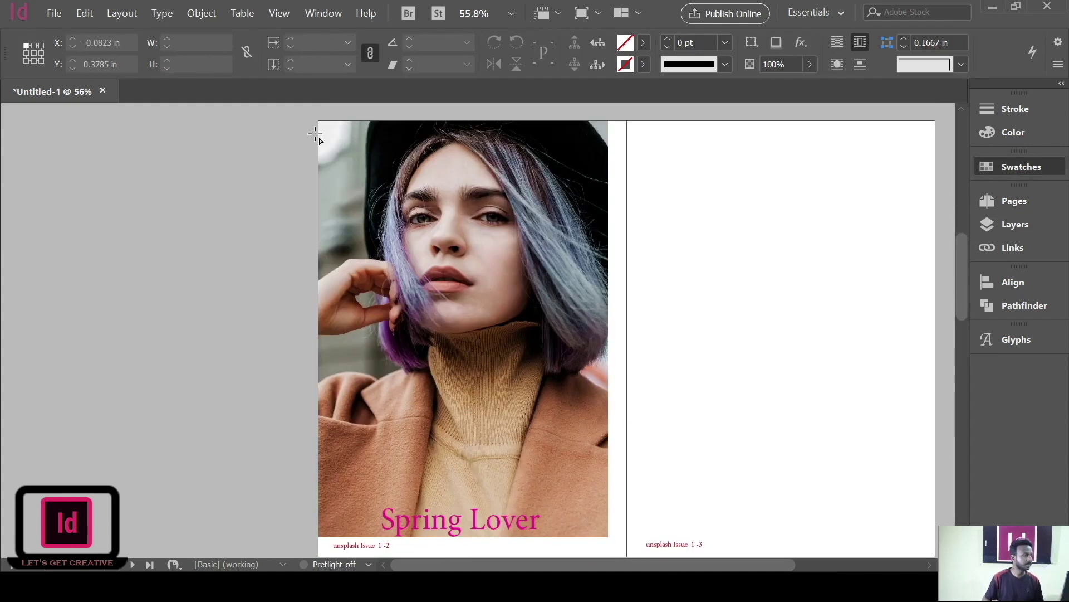
drag(318, 121, 358, 537)
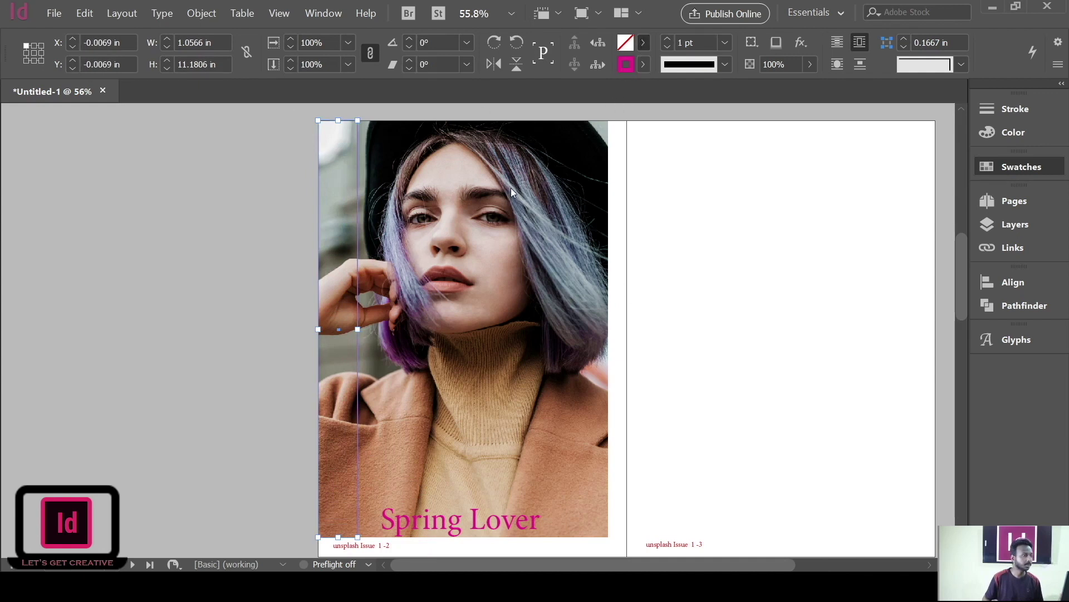
Step: Fill the vertical rectangle with magenta and set its opacity to 55%
click(139, 189)
click(351, 256)
drag(811, 65, 770, 90)
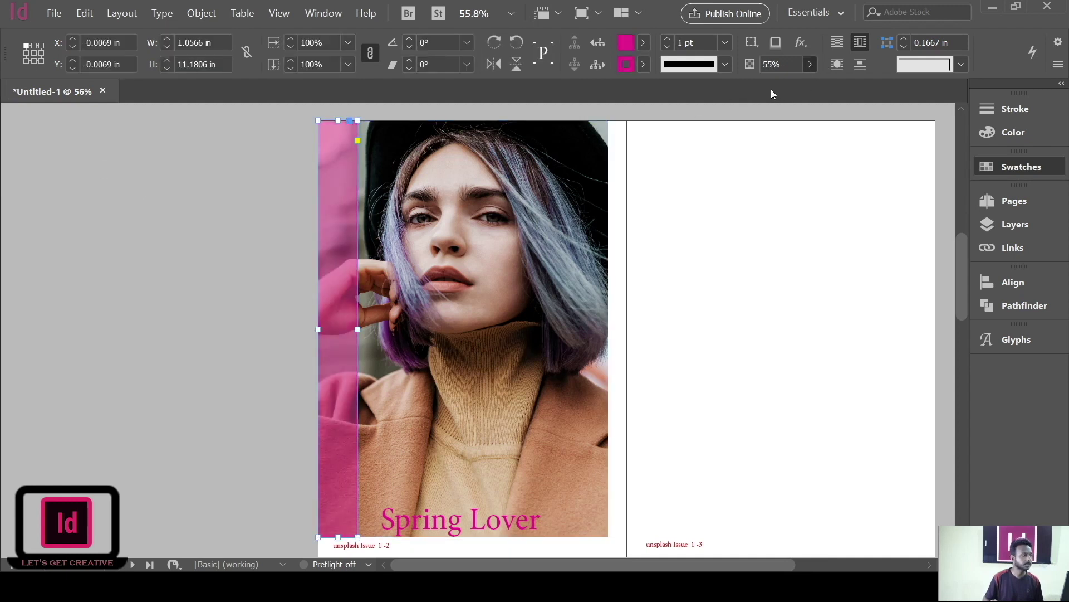
click(176, 250)
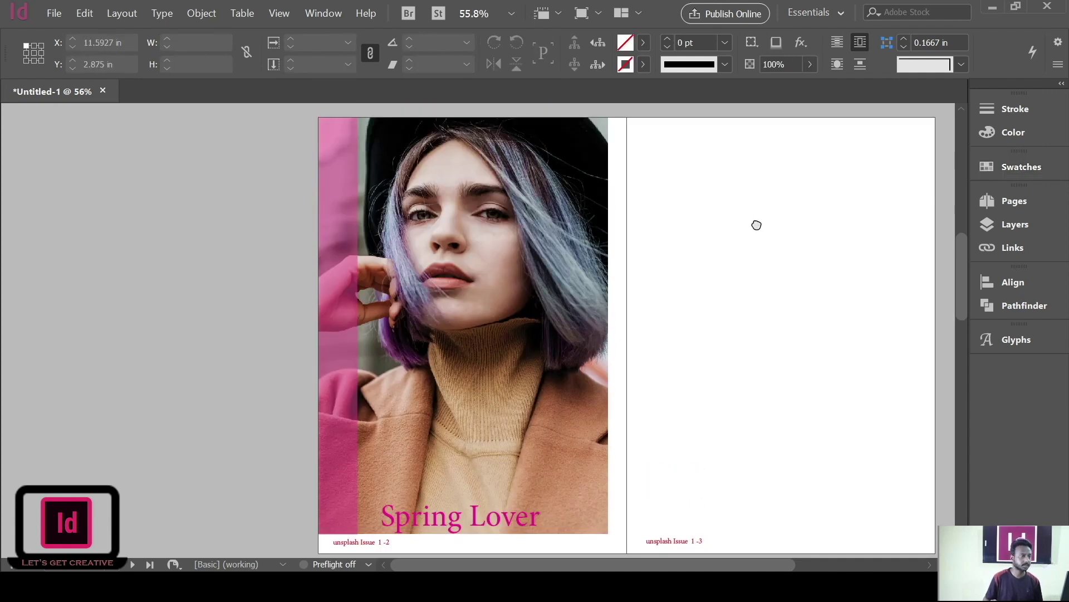
Step: Place the photo of the standing woman in sunglasses on page 3, about 7.77 × 11.17 in, starting at the spine and the page's upper edge
drag(756, 225, 703, 240)
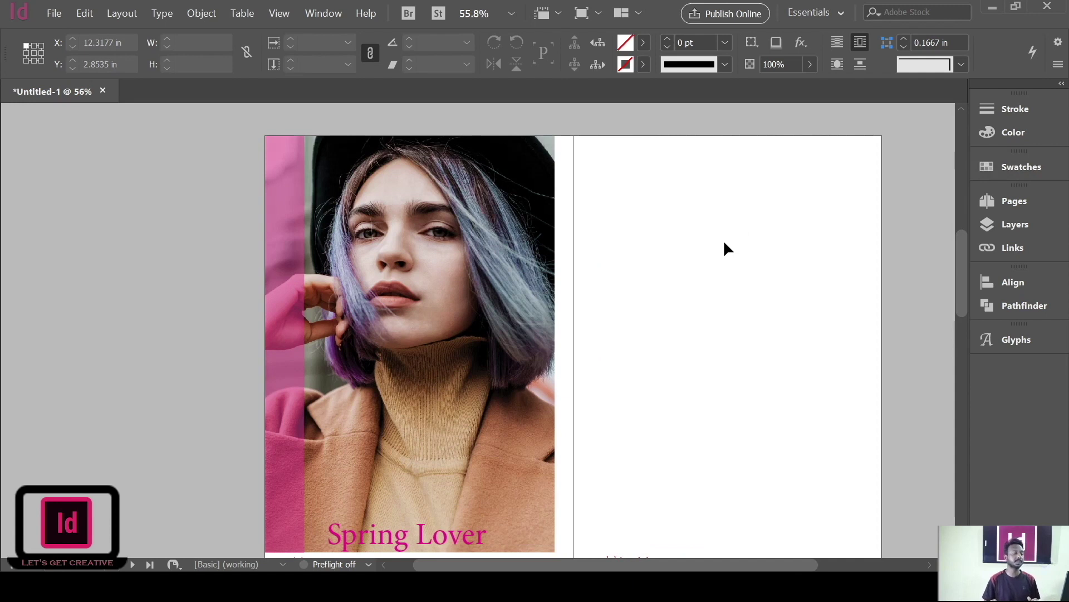
scroll(731, 242, down, 3)
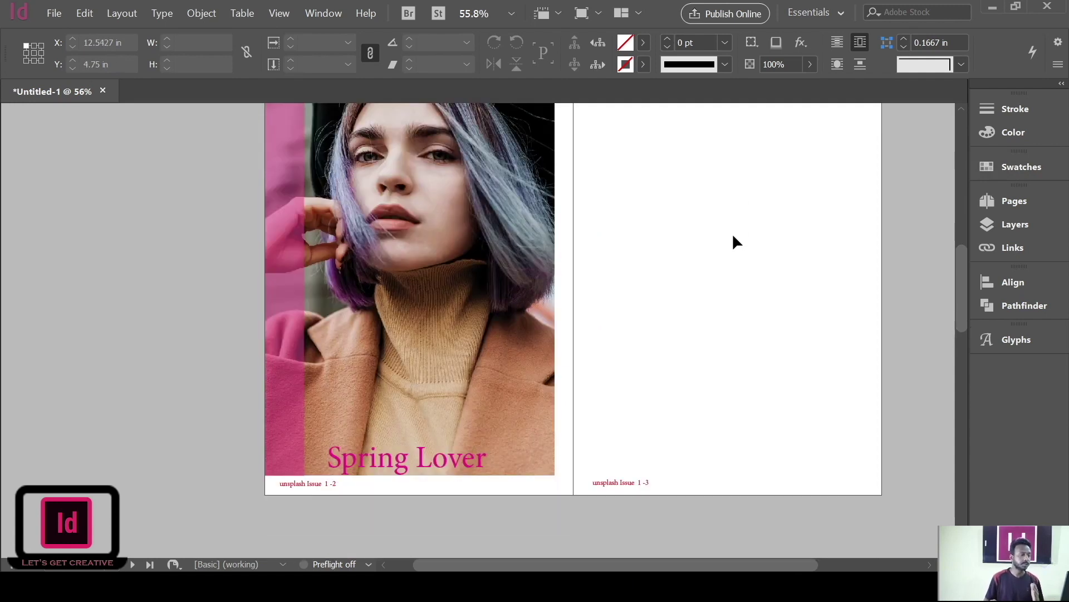
scroll(685, 376, up, 3)
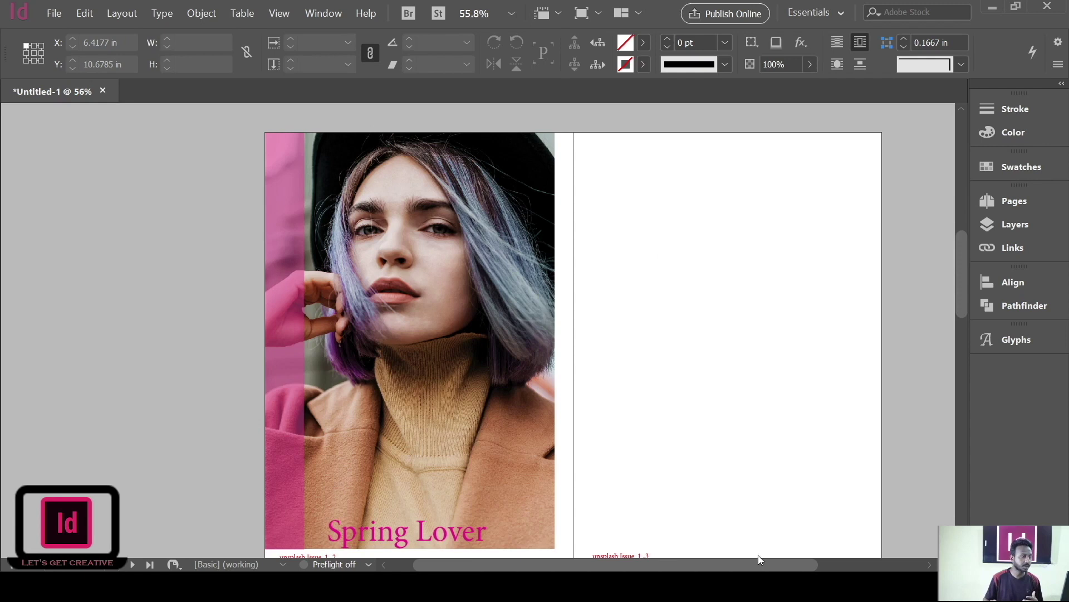
scroll(823, 322, up, 2)
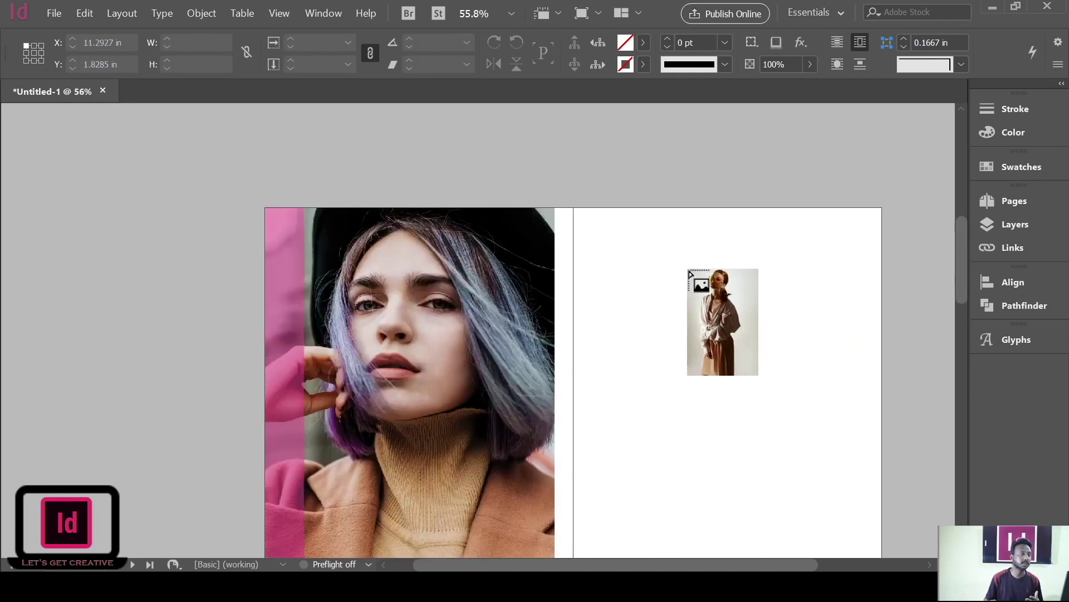
scroll(742, 298, down, 3)
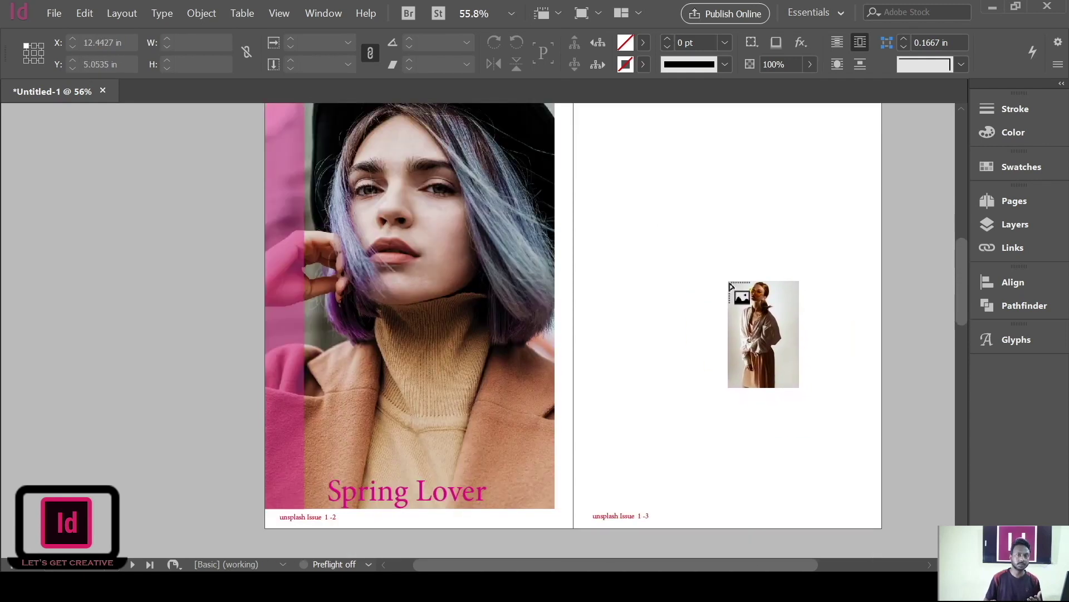
scroll(729, 286, up, 1)
key(w)
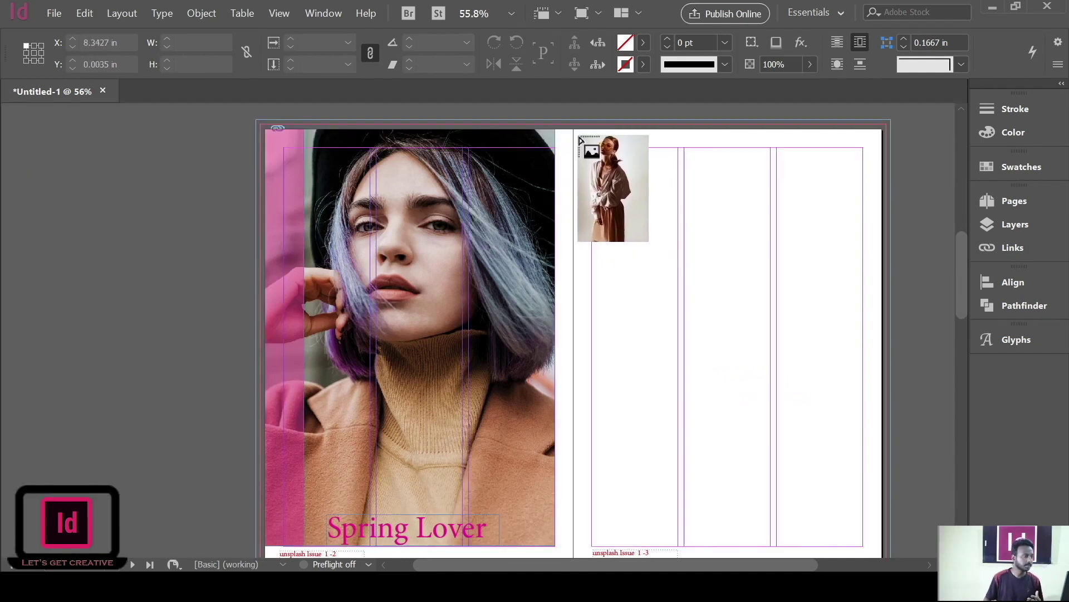
drag(575, 134, 881, 498)
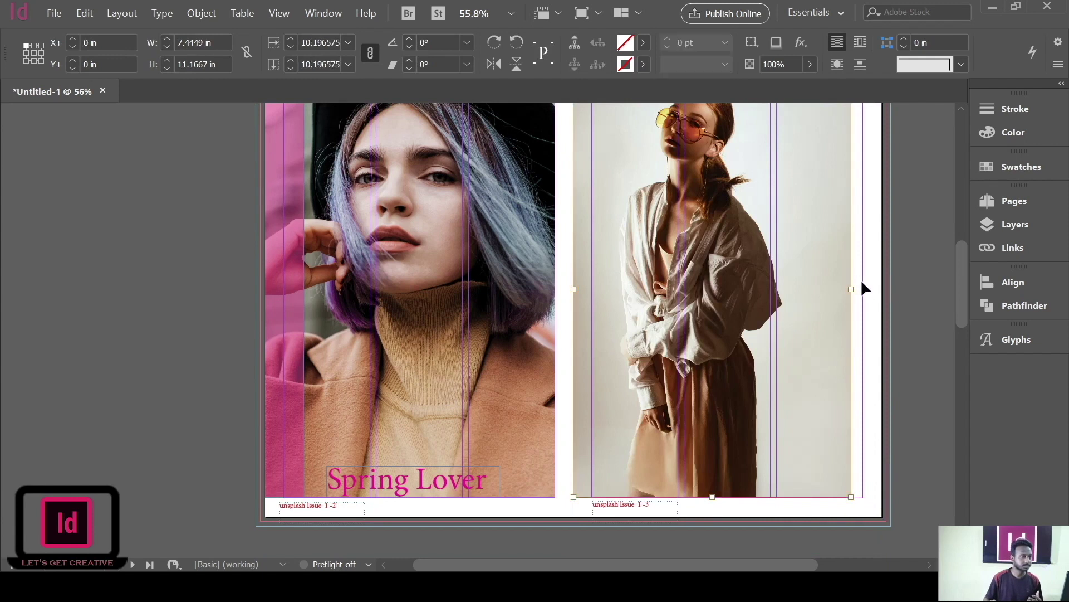
Step: Stretch the page 3 photo inside its frame to about 8.39 in wide so it fills the frame's width
click(844, 290)
drag(850, 290, 887, 290)
double_click(844, 290)
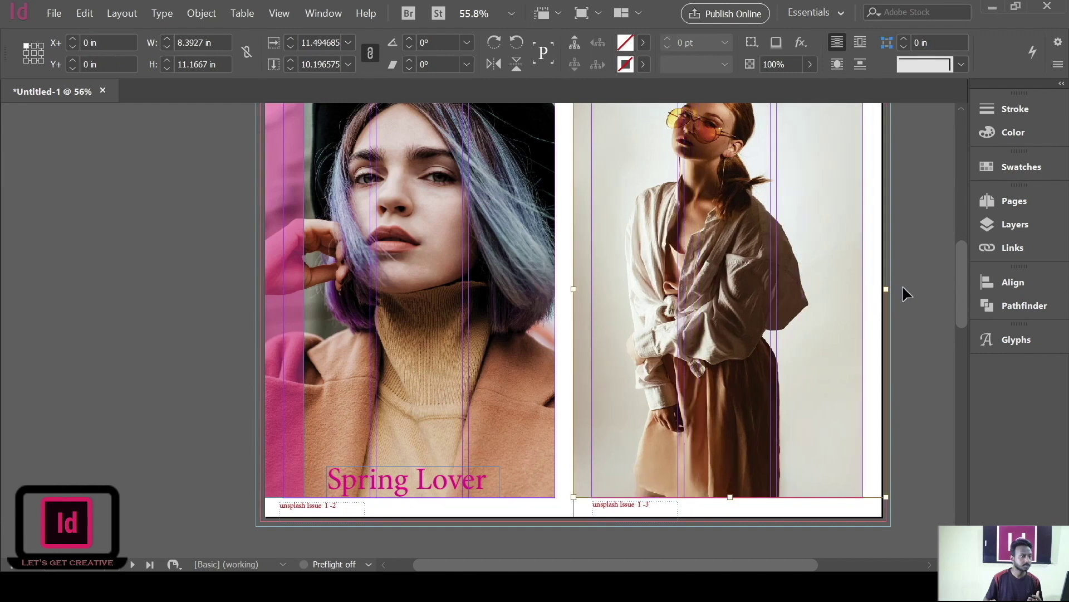
Step: Examine the two-page spread with the guides hidden and shown, comparing the portrait with the facing photo
click(918, 278)
key(w)
scroll(919, 279, up, 2)
scroll(918, 276, down, 3)
scroll(917, 276, up, 3)
scroll(918, 275, down, 2)
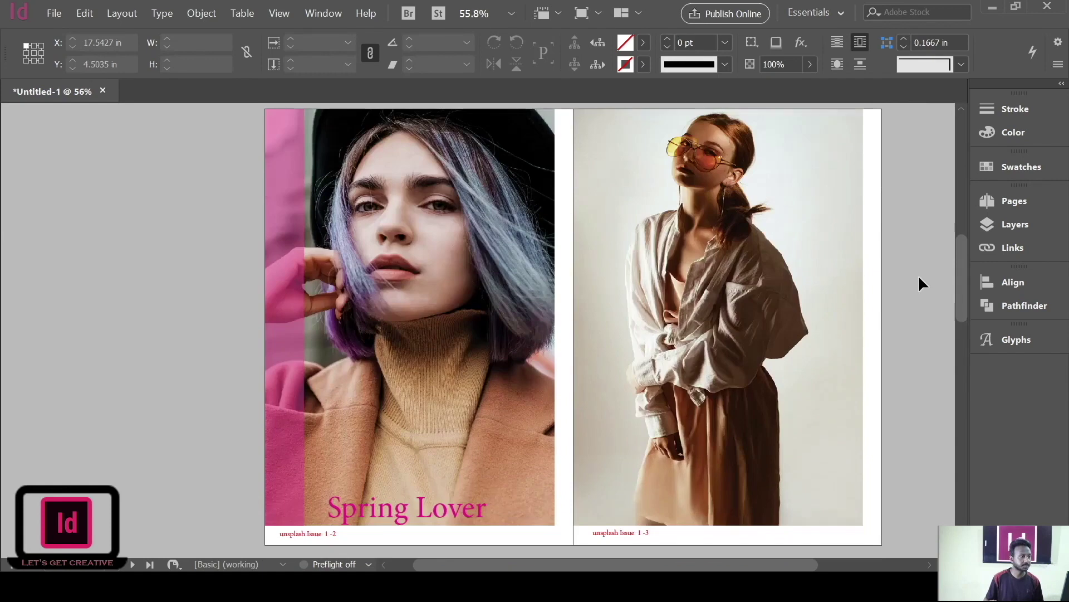
click(813, 298)
key(w)
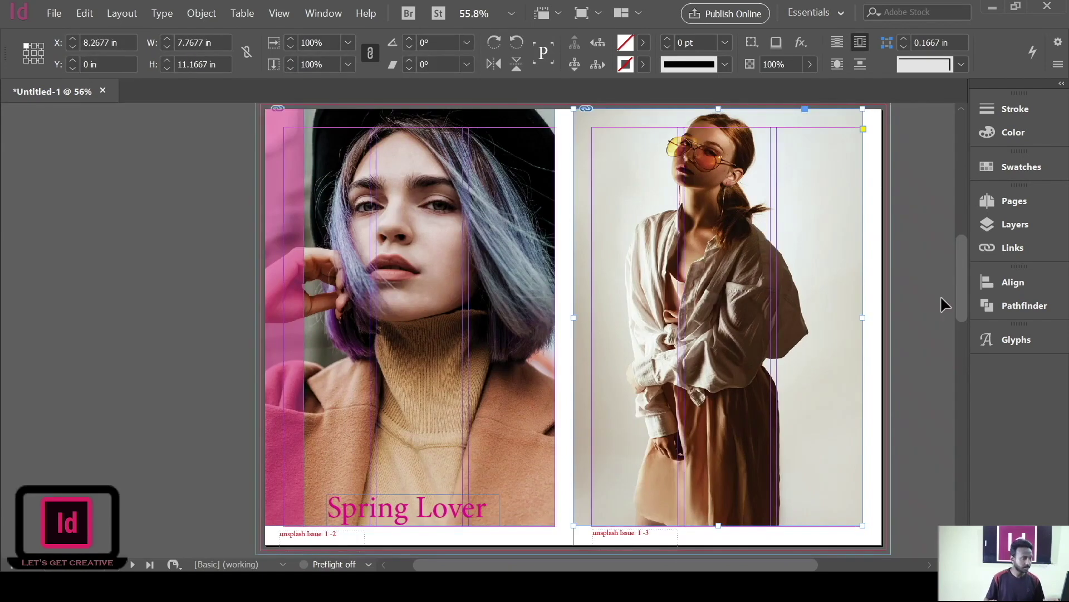
scroll(940, 296, up, 1)
key(w)
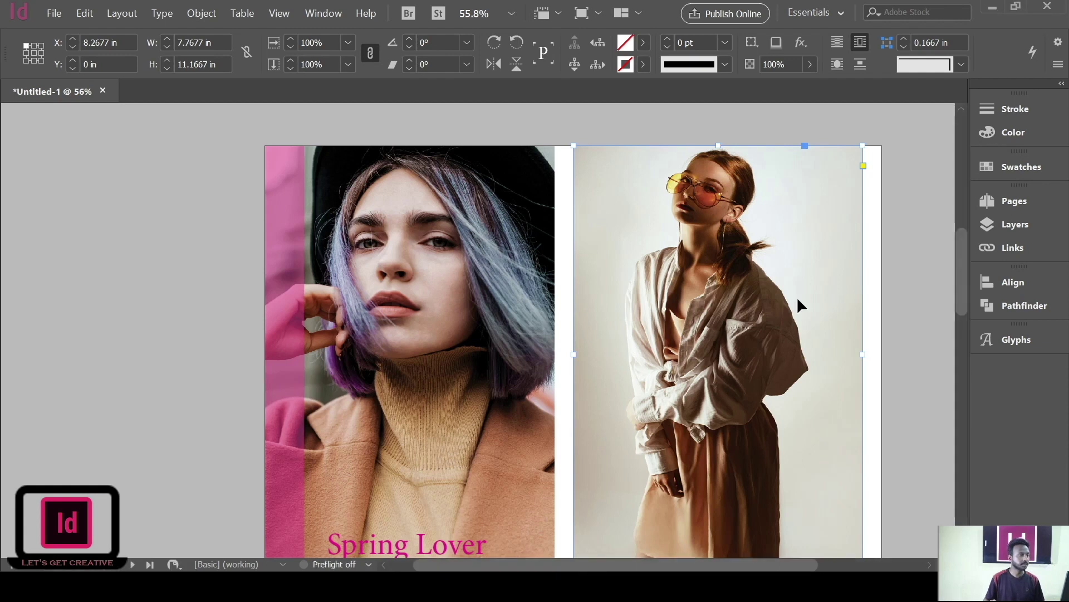
scroll(800, 300, down, 3)
scroll(797, 295, up, 3)
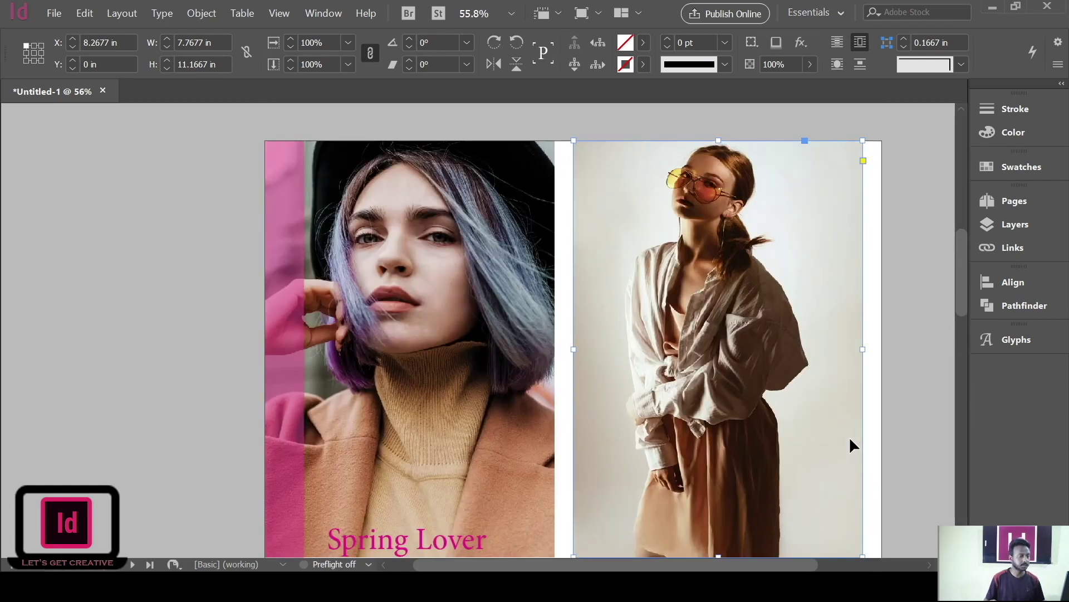
Step: Scale the page 3 photo with its frame down to about 7.3 × 10.5 in, with its upper edge at Y 0.4167 in
scroll(846, 443, down, 3)
drag(862, 480, 830, 457)
key(ctrl+z)
mouse_move(764, 313)
mouse_down()
mouse_move(784, 326)
mouse_move(762, 330)
mouse_up()
key(w)
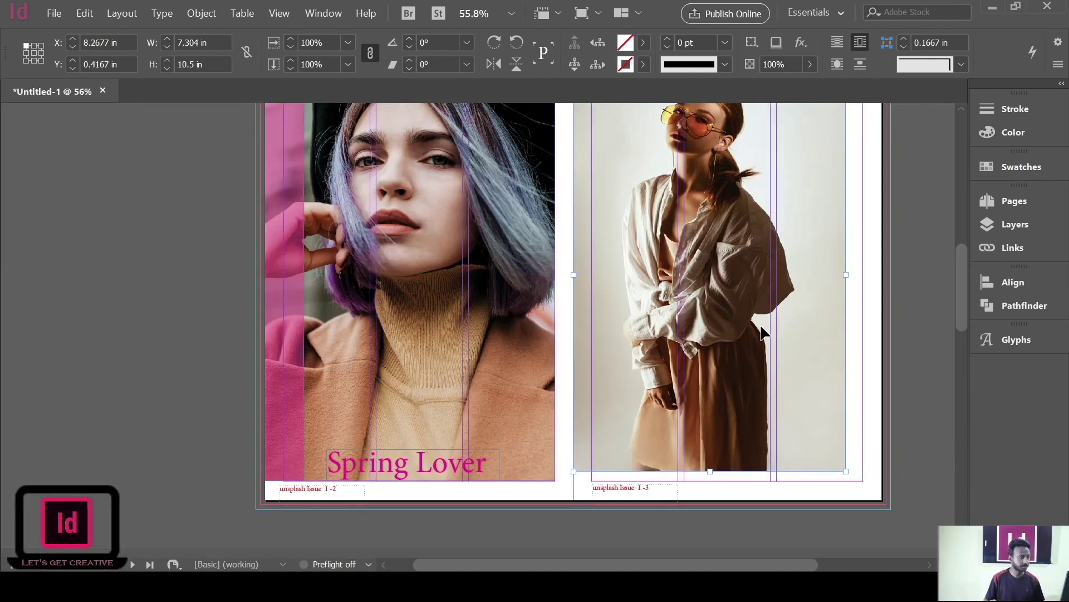
scroll(825, 359, up, 3)
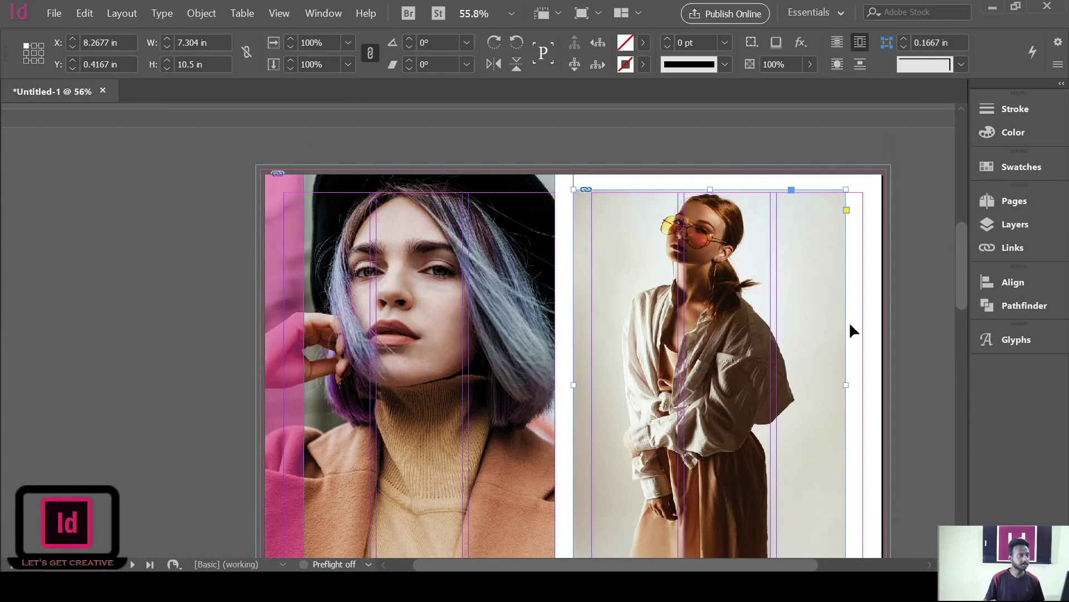
Step: Reduce the page 3 photo to 8.75 in high and narrow its frame, leaving blank space above it and beside the outer margin
mouse_move(847, 192)
mouse_down()
mouse_move(841, 207)
mouse_move(857, 202)
mouse_up()
drag(718, 181, 720, 262)
drag(724, 342, 696, 340)
scroll(807, 348, down, 3)
Step: Try stretching the page 3 photo inside its frame to 7.7677 in wide, and undo the stretch
double_click(738, 316)
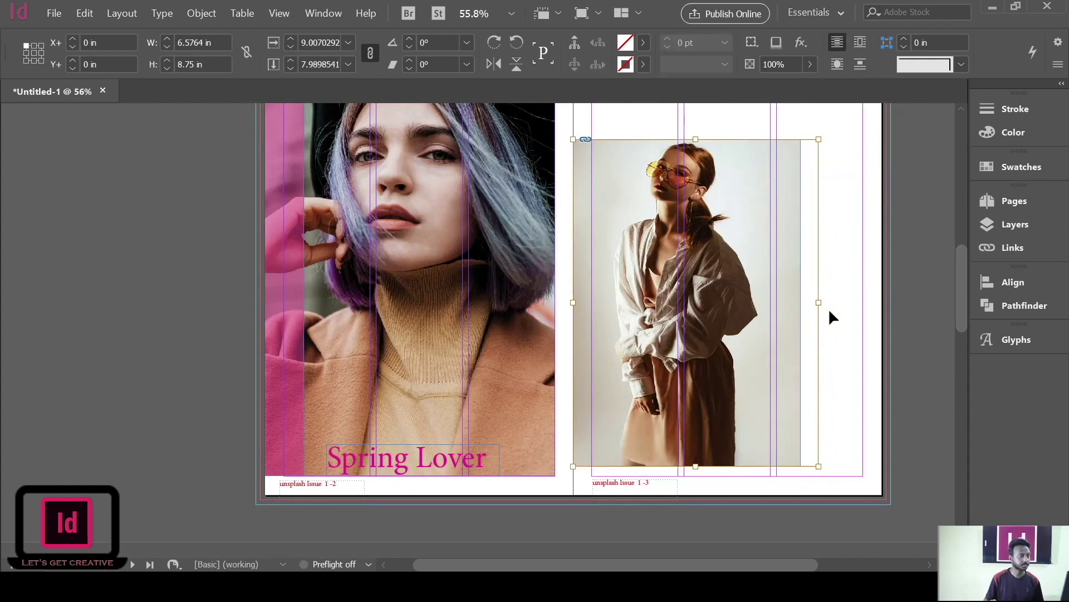
drag(816, 306, 860, 306)
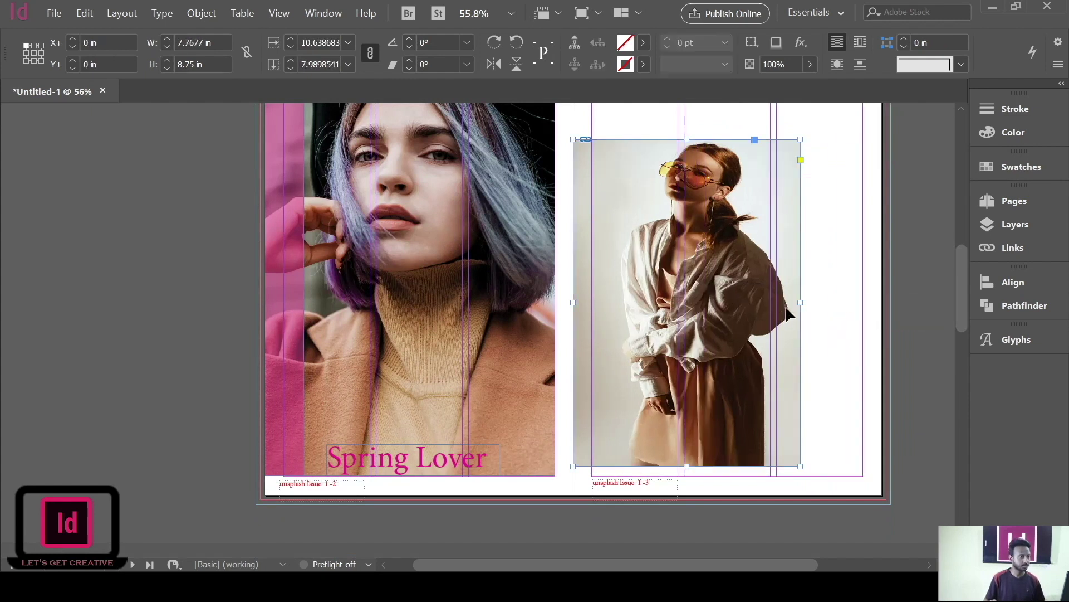
click(793, 315)
key(ctrl+z)
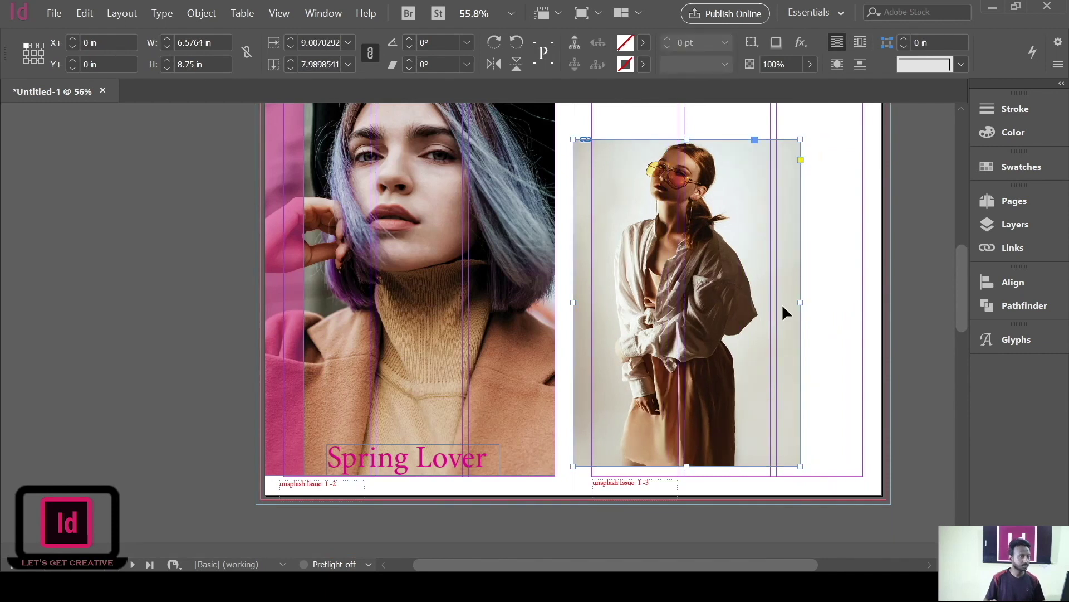
Step: Widen the page 3 photo frame to 7.7677 in so it reaches the outer margin guide
drag(798, 302, 861, 304)
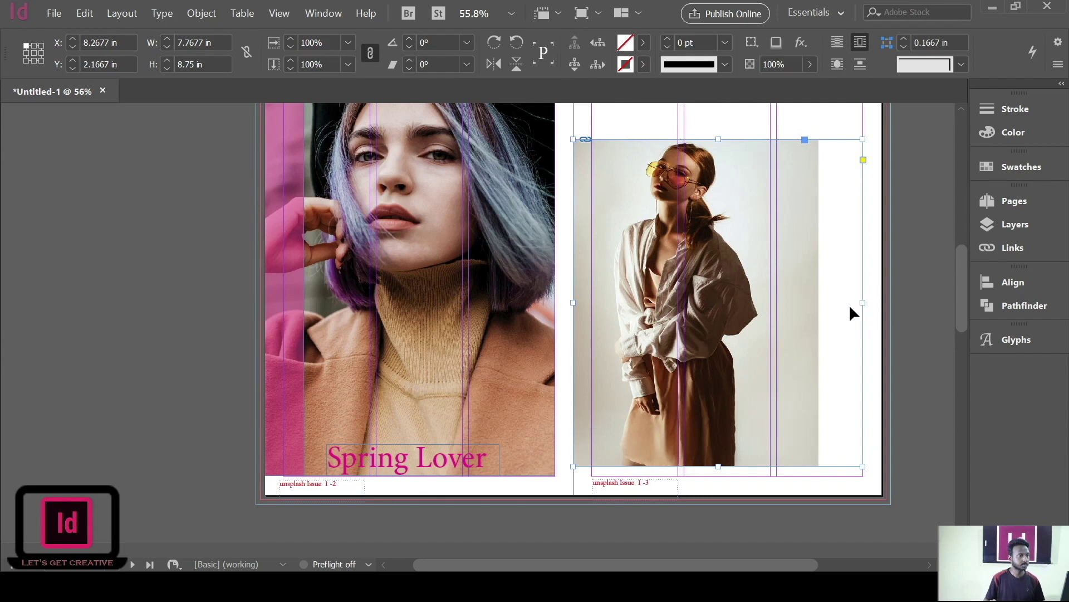
double_click(706, 429)
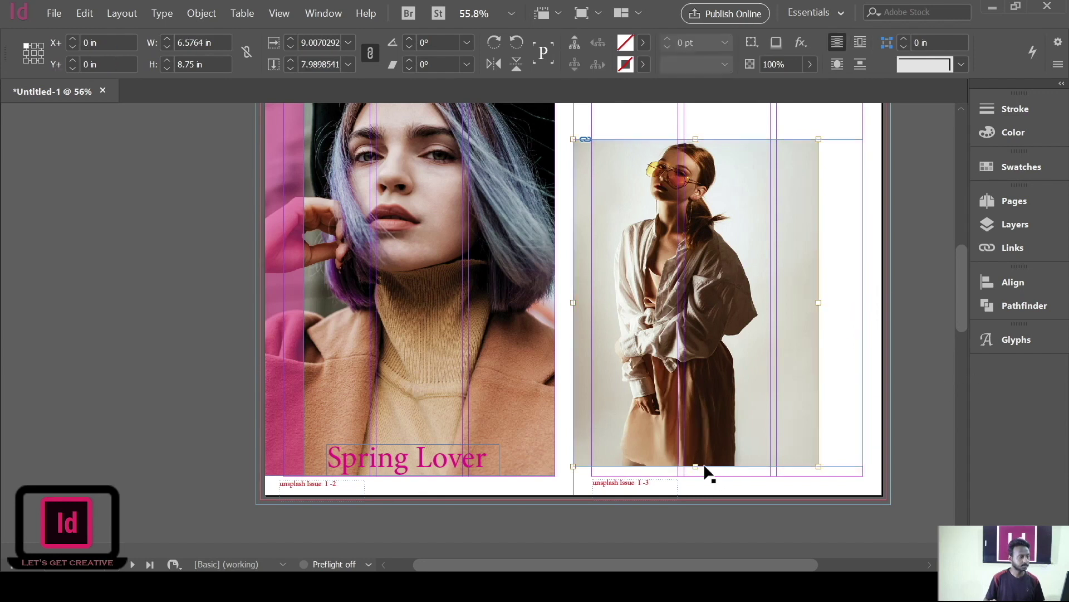
drag(697, 475, 720, 475)
click(721, 464)
click(903, 440)
Step: Create a text frame about 3.875 × 1.1 in on the pasteboard beside the portrait page and enter "Content"
scroll(904, 416, up, 2)
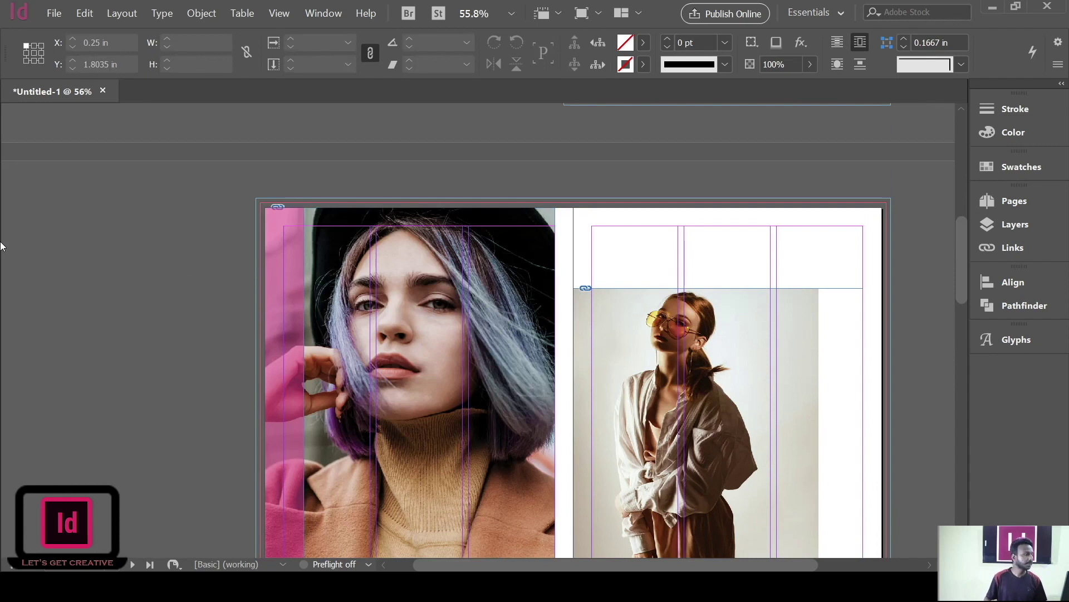
key(t)
drag(71, 307, 215, 348)
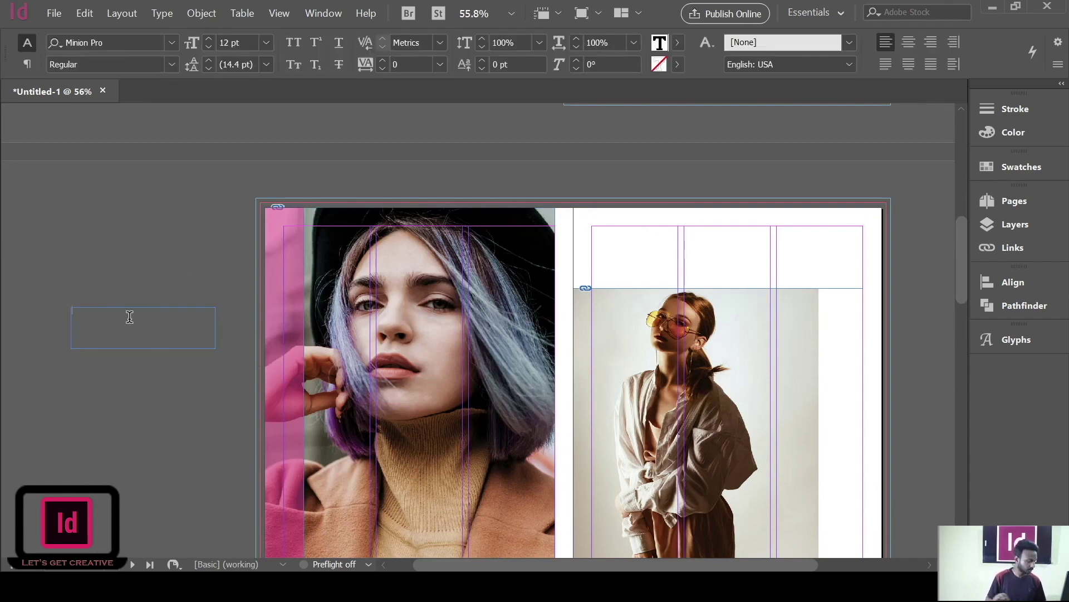
text(Con)
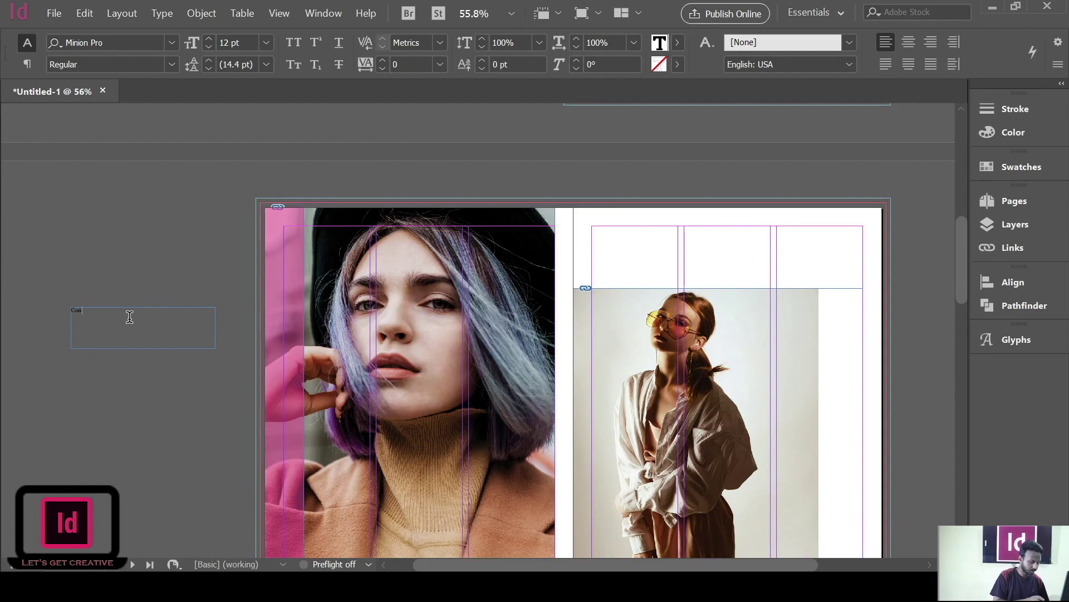
text(tent)
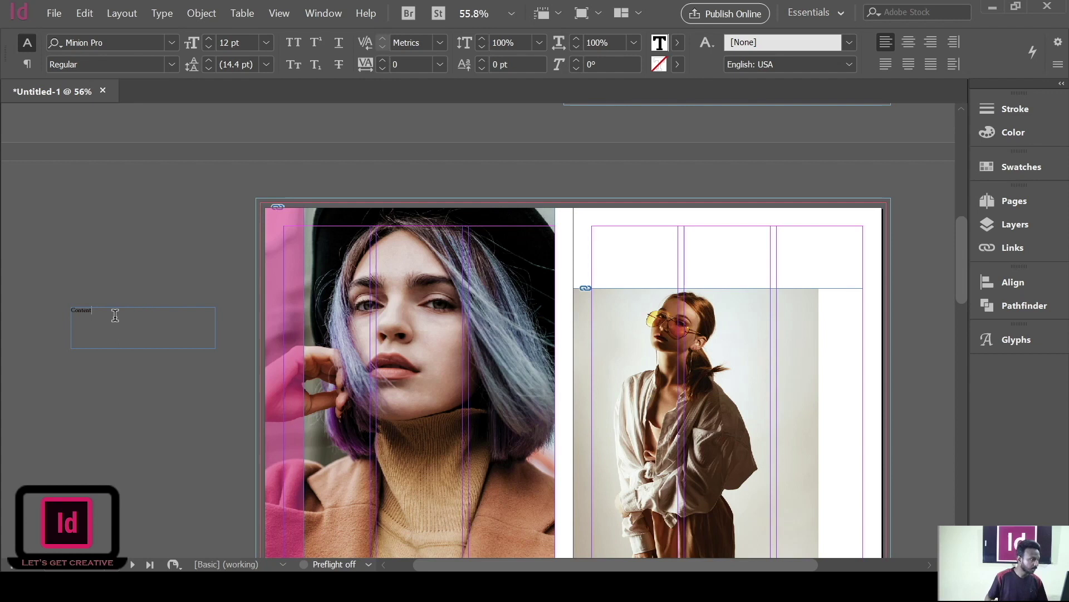
Step: Enlarge the "Content" text to heading size
double_click(74, 308)
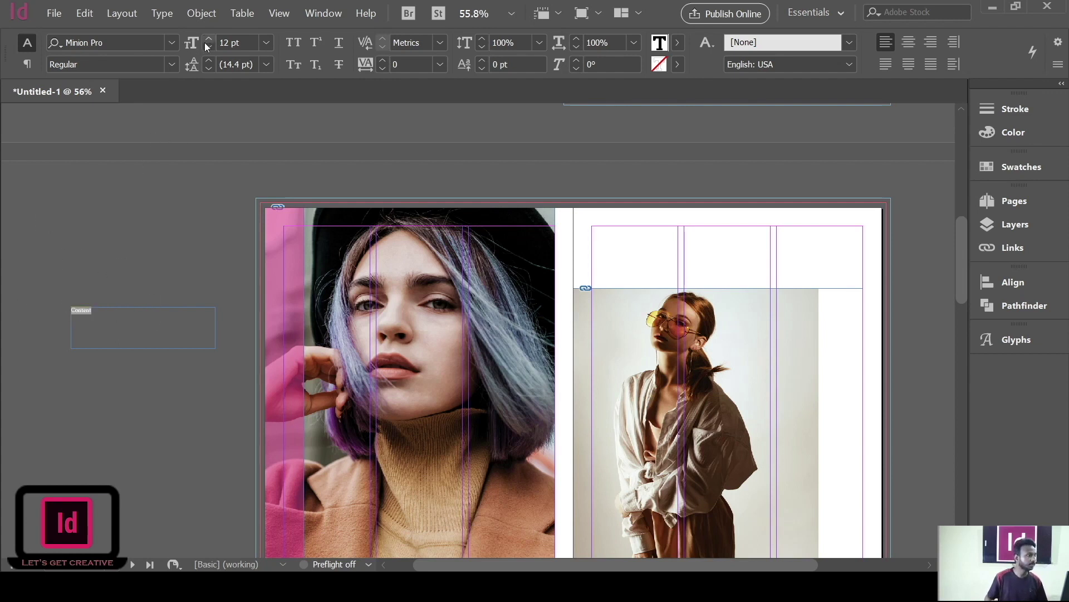
click(251, 44)
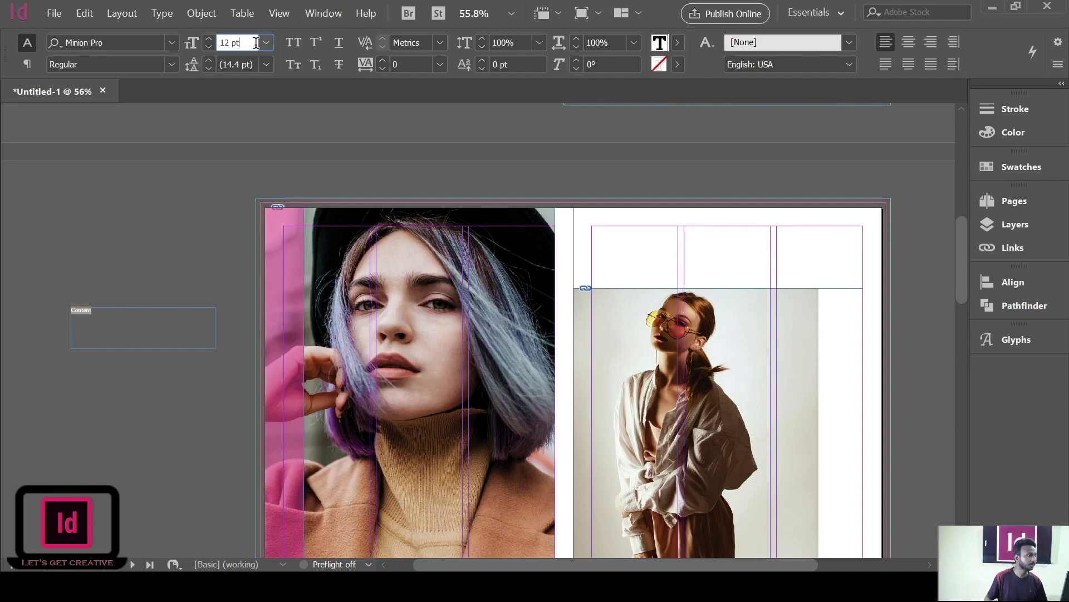
click(266, 43)
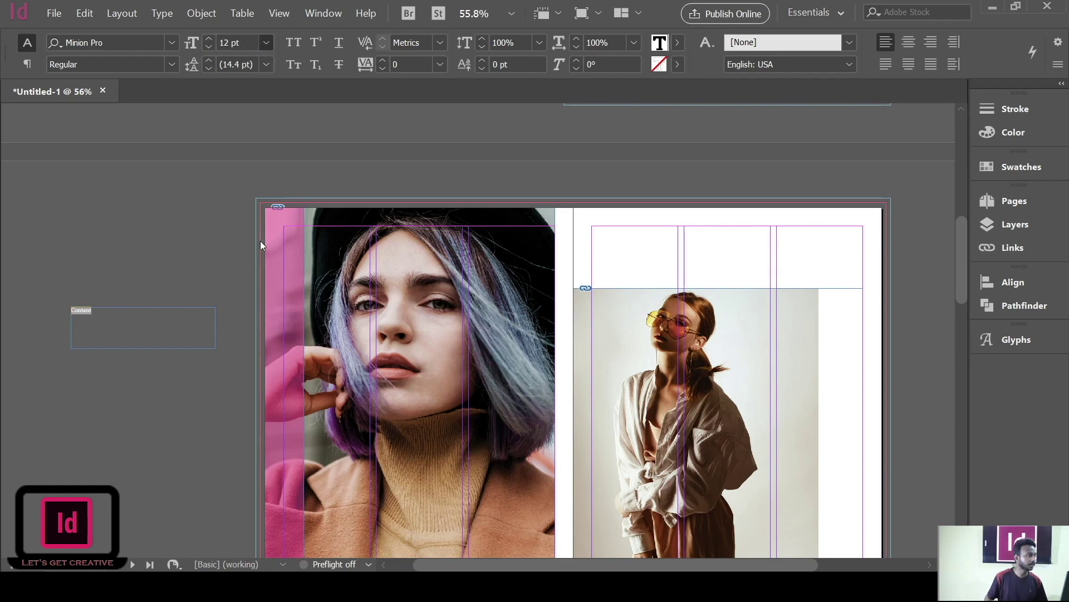
click(246, 278)
key(Escape)
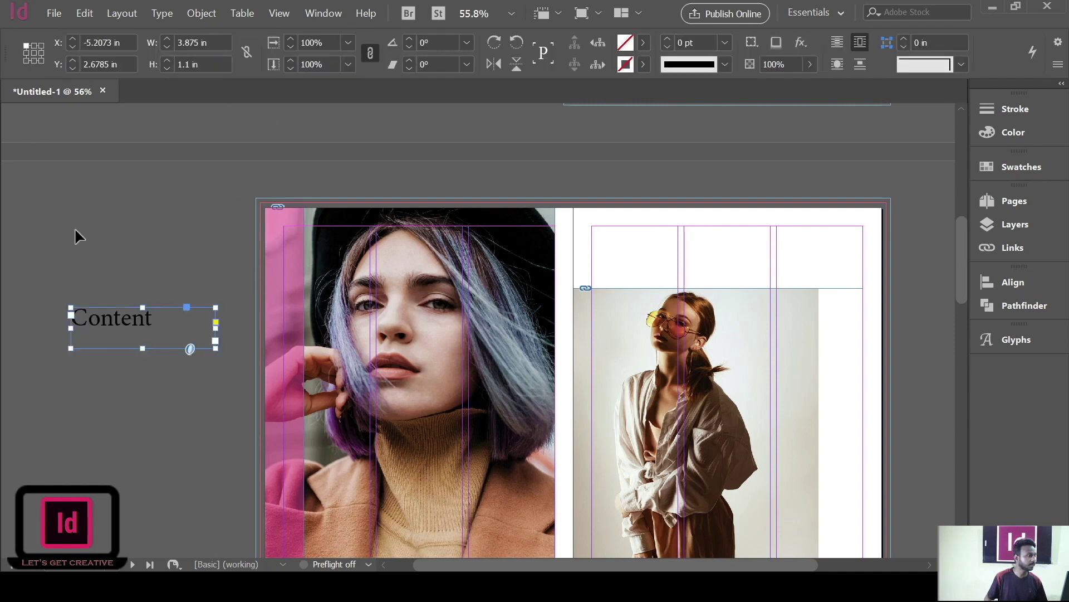
Step: Move the "Content" heading above the page 3 photo, at X 9.0427 in, Y 0.6167 in, with a 3.1089 × 0.7167 in frame and 57.788 pt text
click(121, 351)
drag(103, 319, 676, 263)
drag(747, 249, 661, 258)
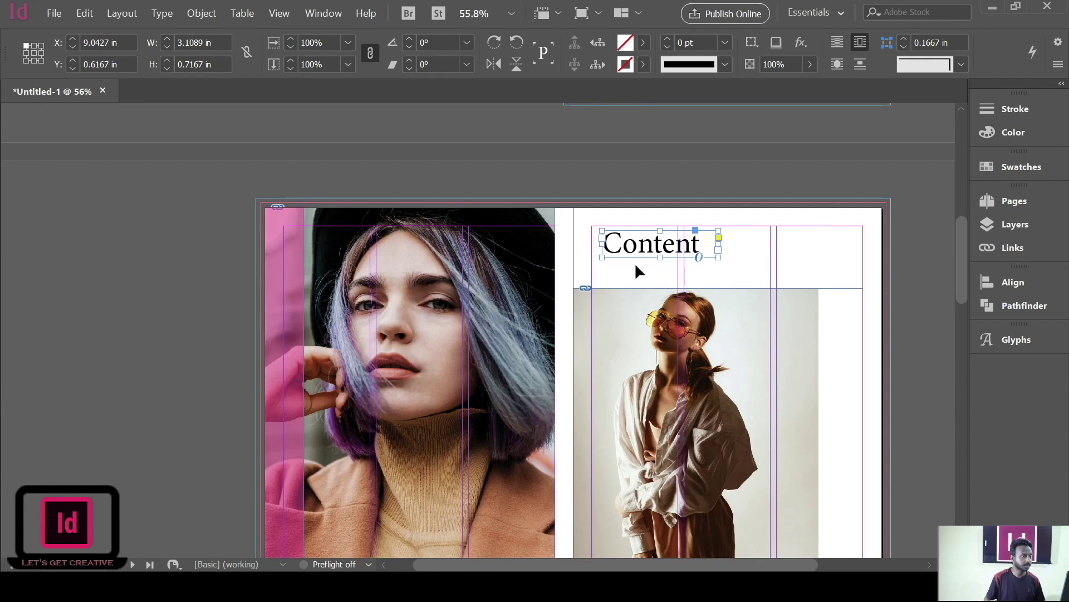
Step: Colour all the "Content" heading text golden brown and show the spread without guides
click(155, 239)
double_click(652, 250)
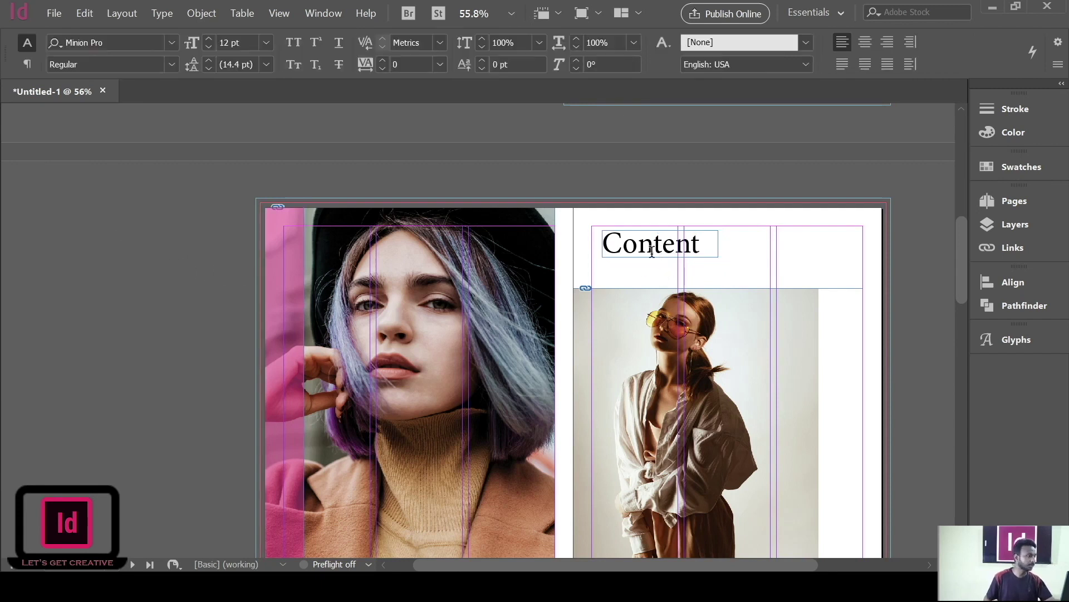
drag(705, 250, 599, 254)
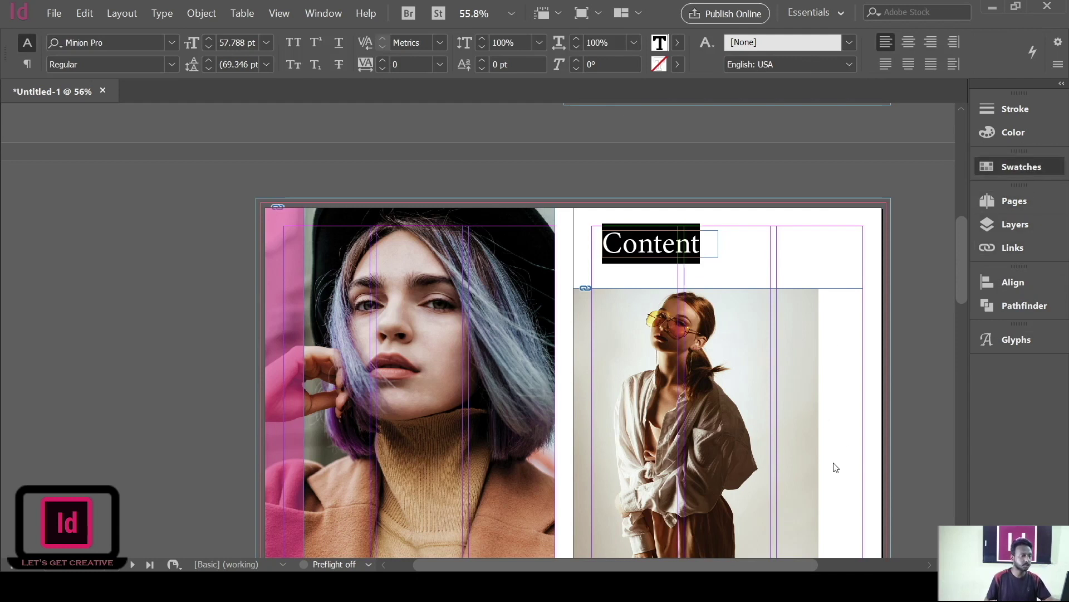
click(719, 243)
text(s)
key(BackSpace)
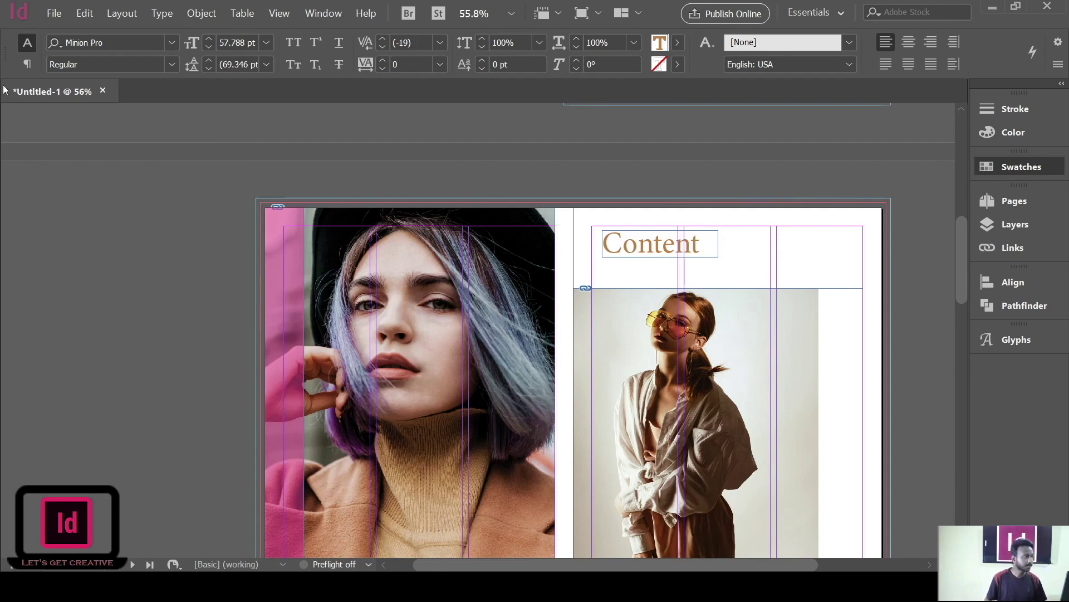
key(Escape)
key(w)
click(707, 168)
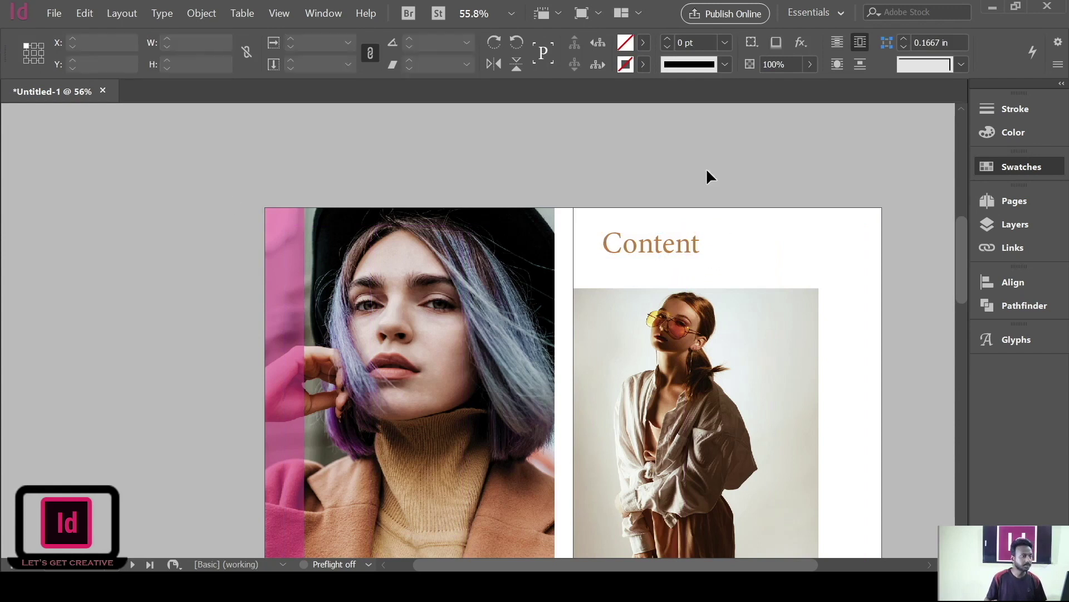
Step: Nudge the "Content" heading up close to the page's upper edge and slightly toward the spine, to X 9.0149 in
drag(667, 239, 667, 237)
key(Up)
key(Up)
key(Up)
key(Up)
key(Up)
key(Up)
key(Up)
key(Up)
key(Up)
key(Up)
key(Up)
key(Up)
key(Up)
key(Up)
key(Up)
key(Up)
key(Up)
key(Up)
key(Up)
key(Up)
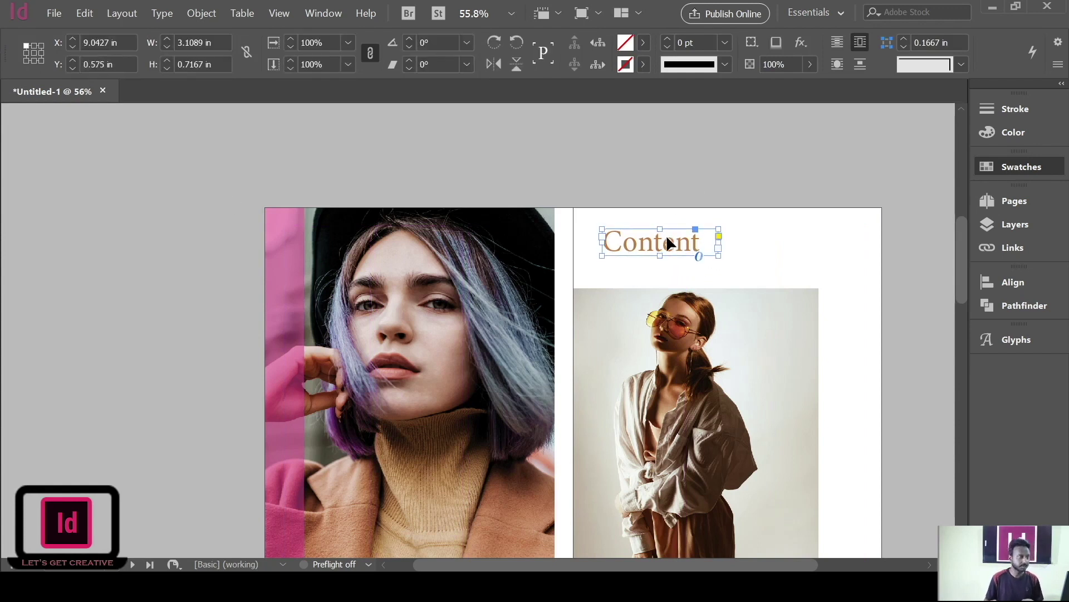
key(Left)
key(Left)
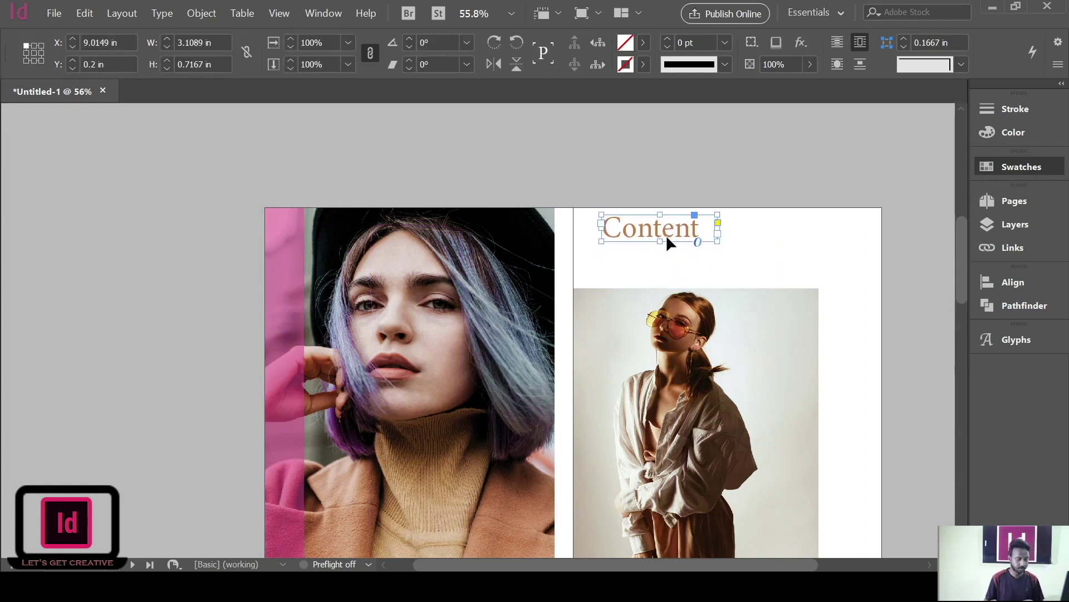
key(Up)
key(Up)
key(Up)
key(Up)
click(230, 252)
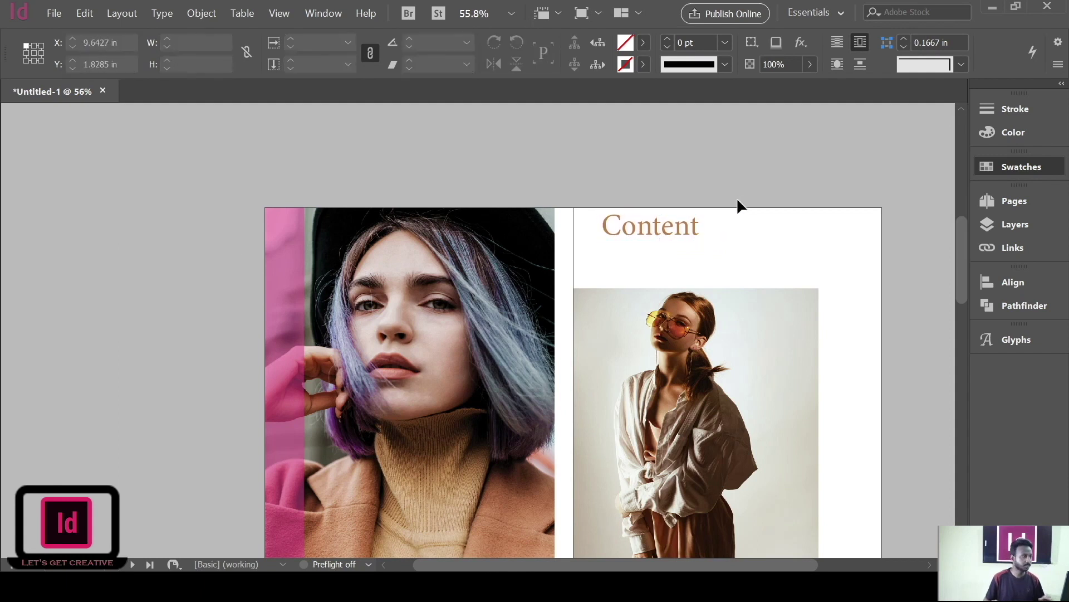
Step: Enlarge the "Content" heading and place it at X 8.7677 in, Y 0 in, with a 4.4343 × 1.0222 in frame
click(685, 226)
drag(718, 242, 676, 233)
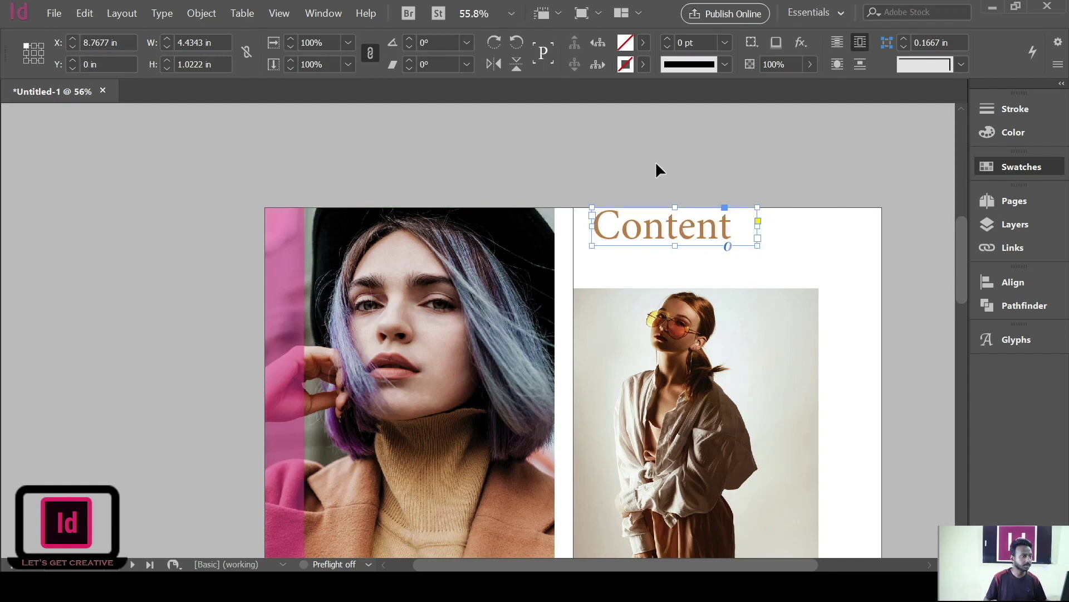
click(898, 163)
click(685, 225)
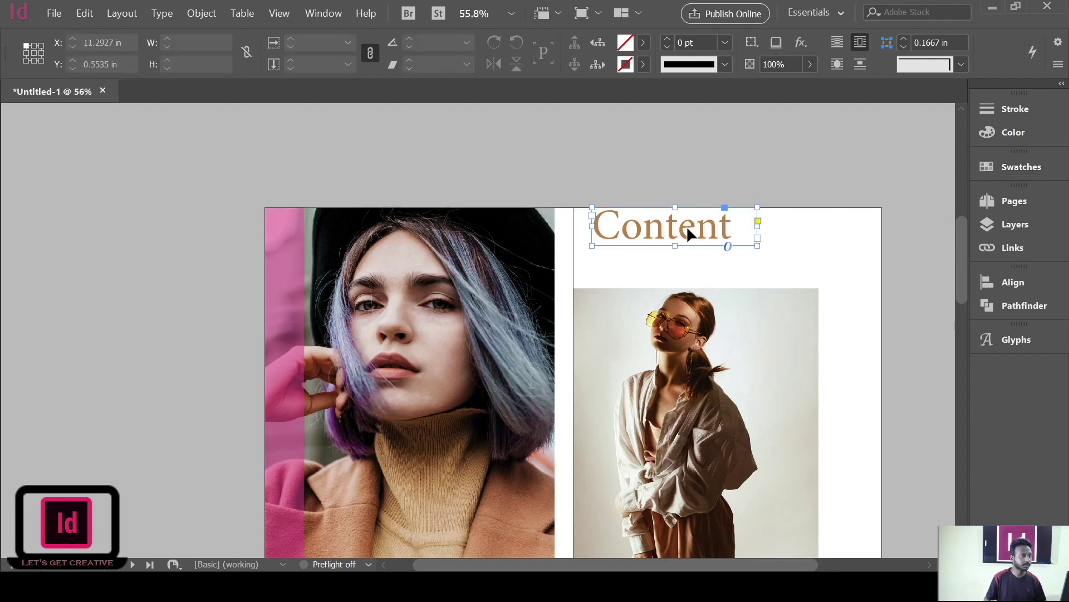
click(671, 188)
click(671, 231)
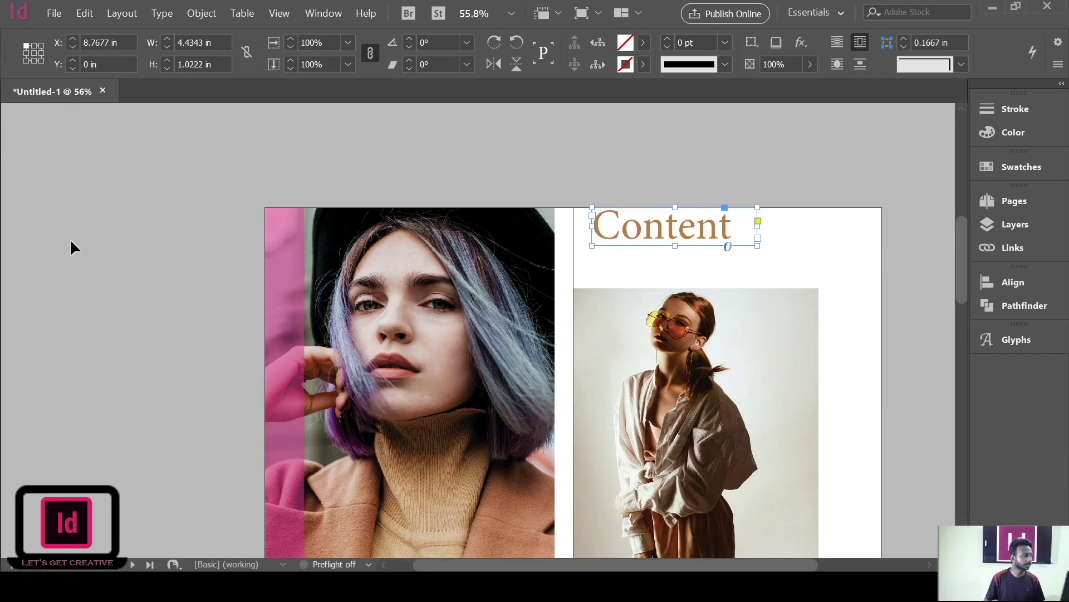
Step: Add a text frame about 4.975 × 0.667 in between the "Content" heading and the photo, reading "Unsplash Magazine Issue -1"
key(t)
drag(600, 252, 787, 273)
key(ctrl+z)
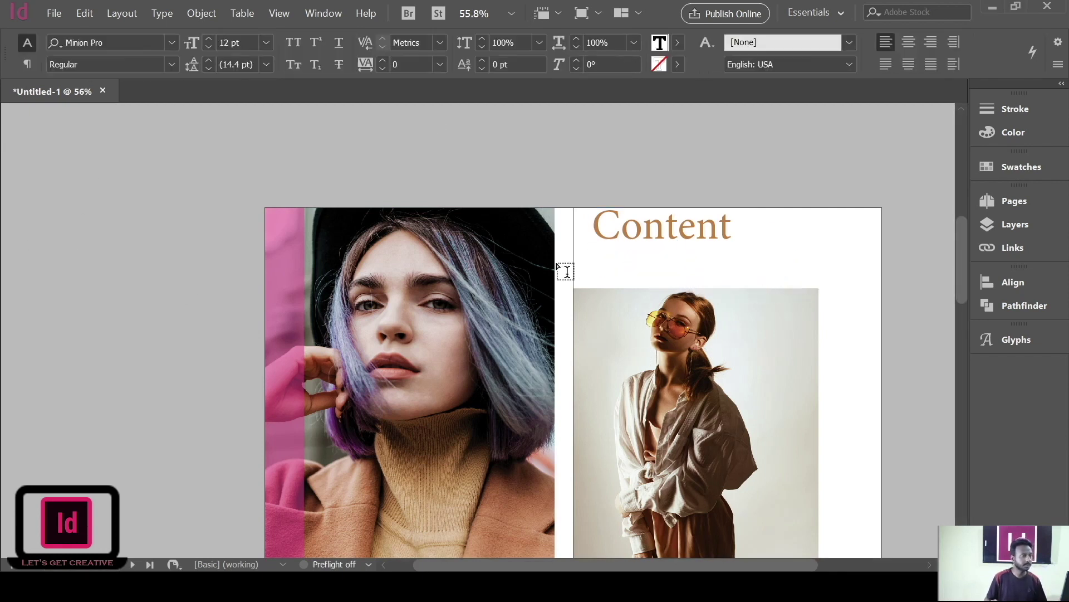
text(Uns)
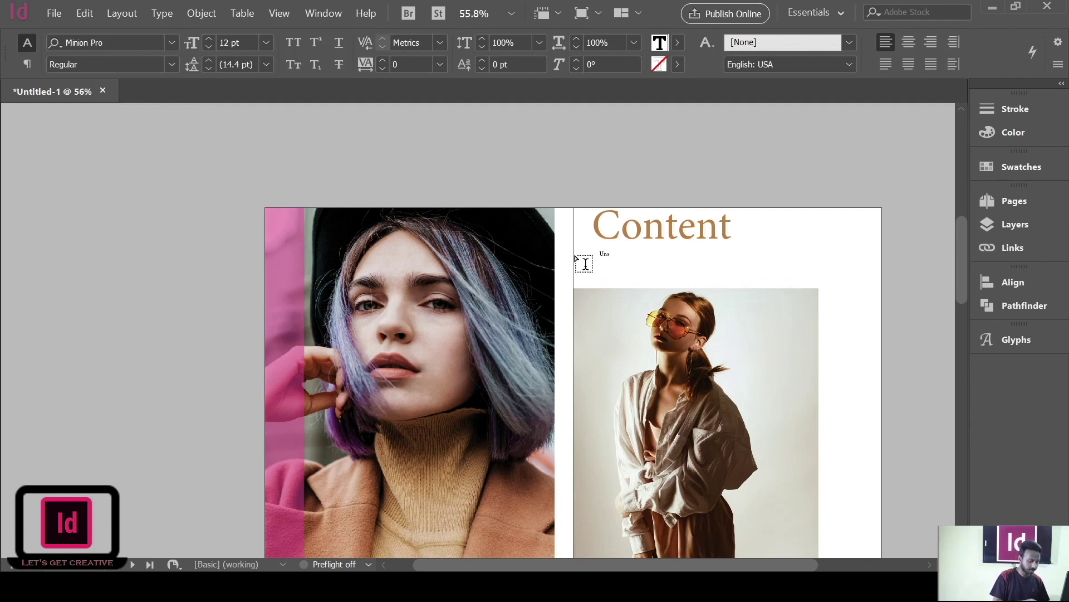
text(plash Maga)
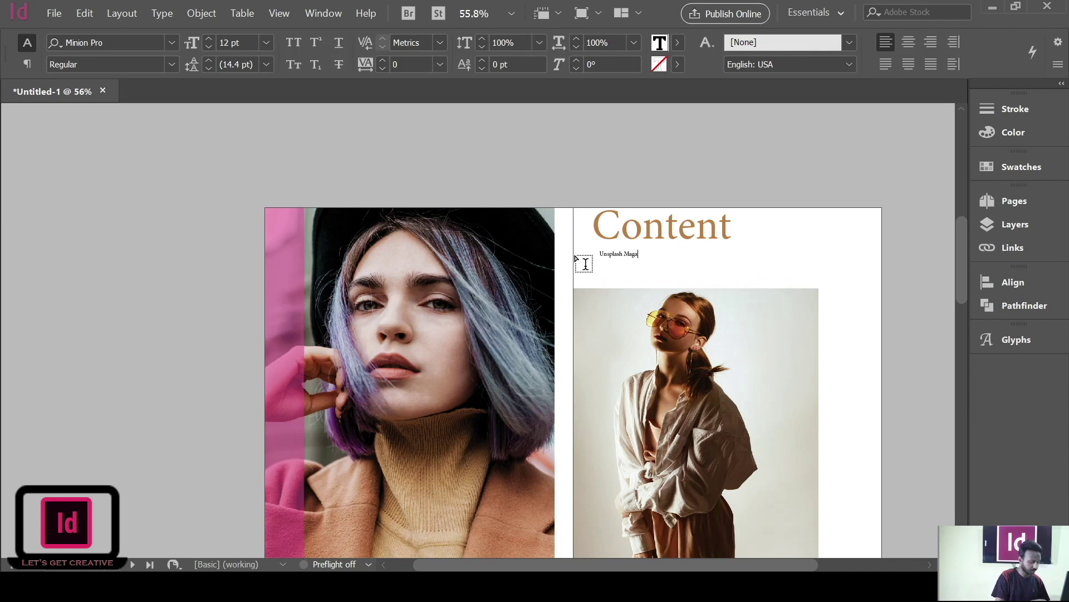
text(zine Issue )
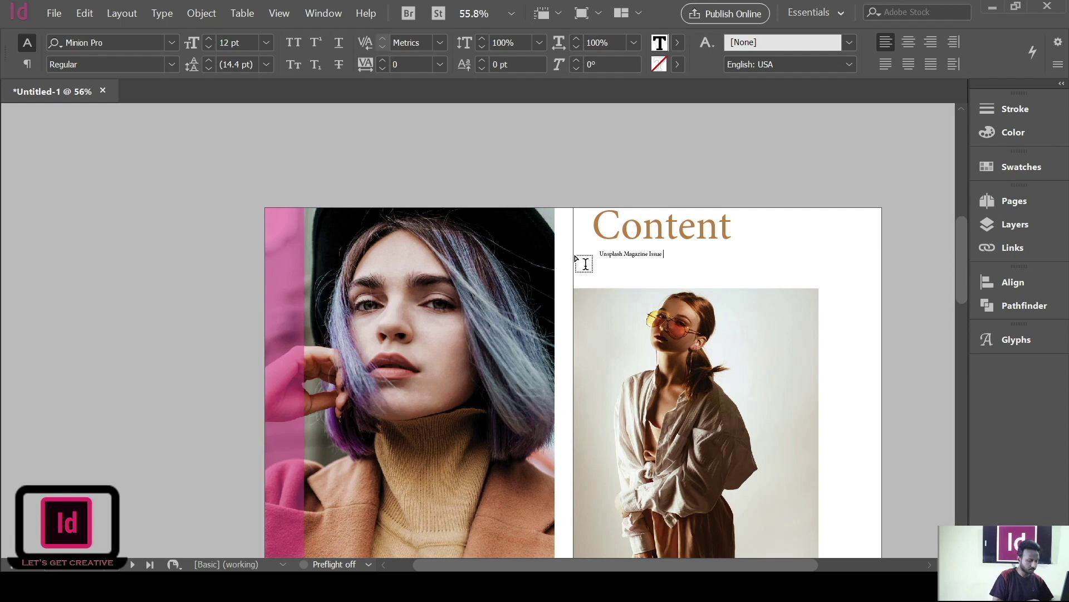
text(-1)
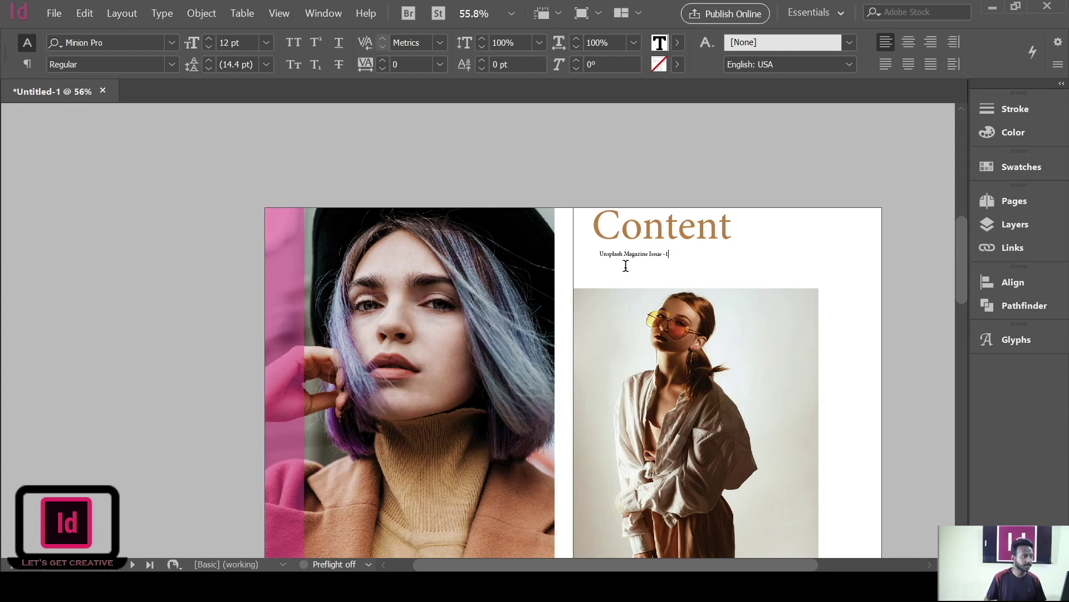
Step: Increase the "Unsplash Magazine Issue -1" text size to 20 pt
drag(671, 255, 598, 254)
click(207, 39)
click(208, 39)
click(207, 39)
click(207, 39)
click(207, 39)
click(207, 39)
click(207, 39)
click(207, 39)
key(Escape)
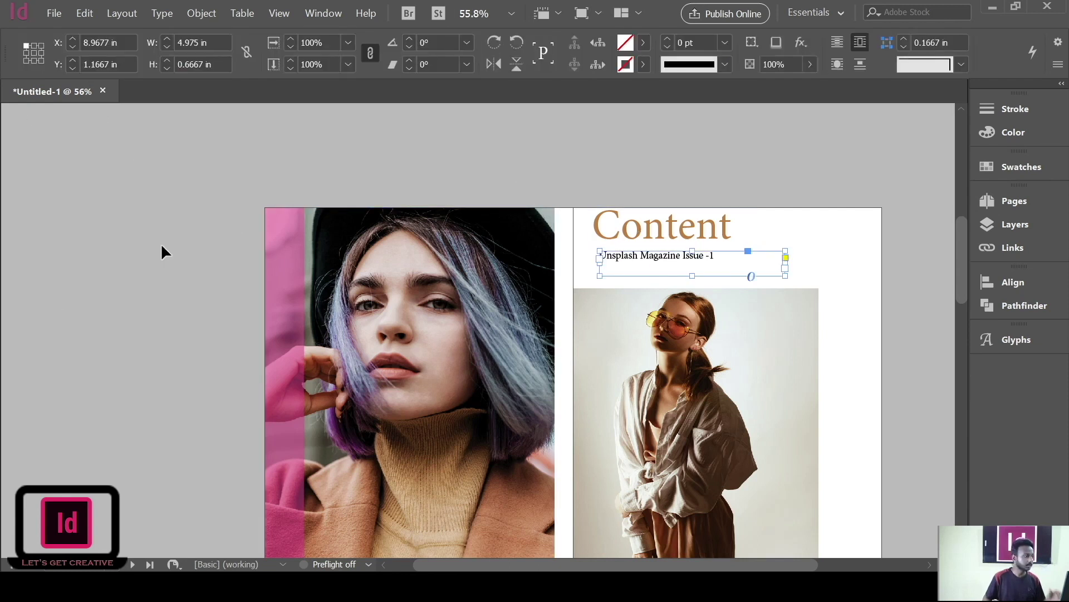
Step: Select all the text of the "Unsplash Magazine Issue -1" line for formatting
key(t)
drag(715, 255, 599, 256)
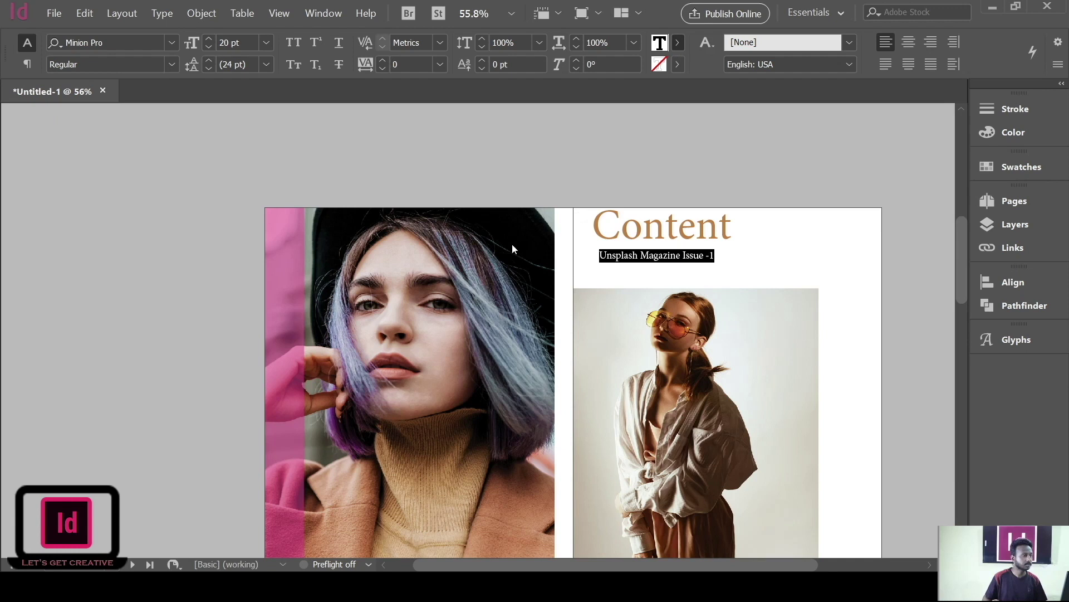
Step: Colour the "Unsplash Magazine Issue -1" subtitle dark brown and shrink its text frame to fit the text more closely
key(i)
click(574, 230)
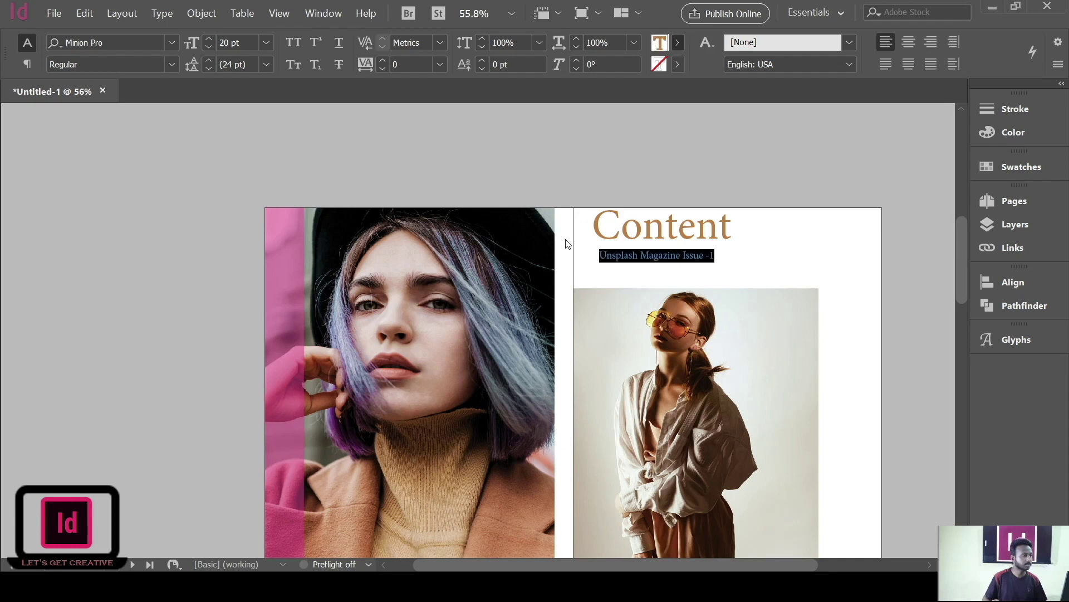
key(Escape)
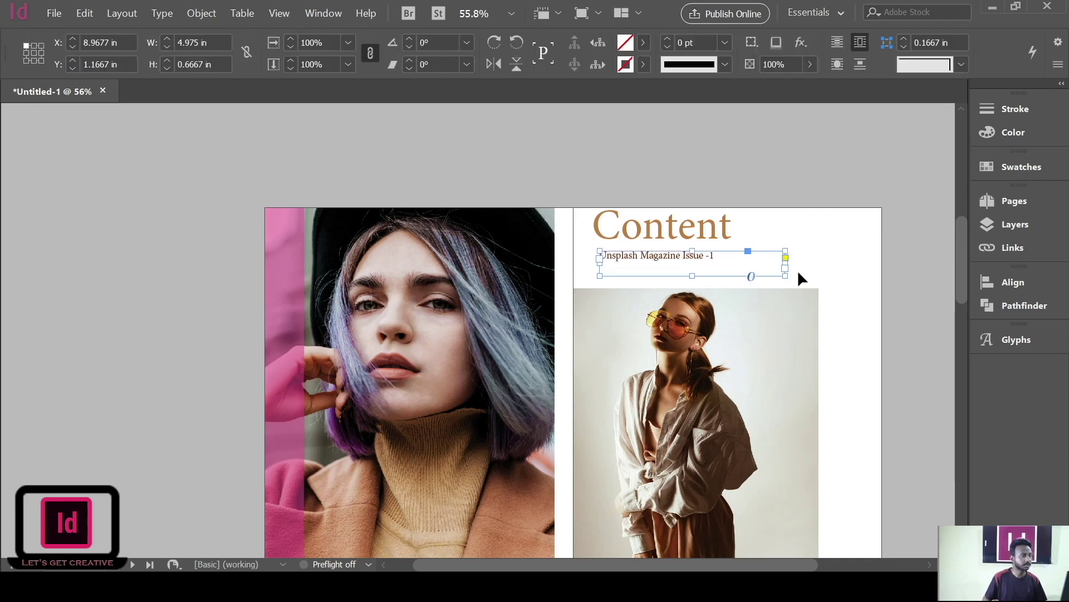
drag(785, 263, 722, 265)
drag(661, 275, 660, 267)
click(848, 249)
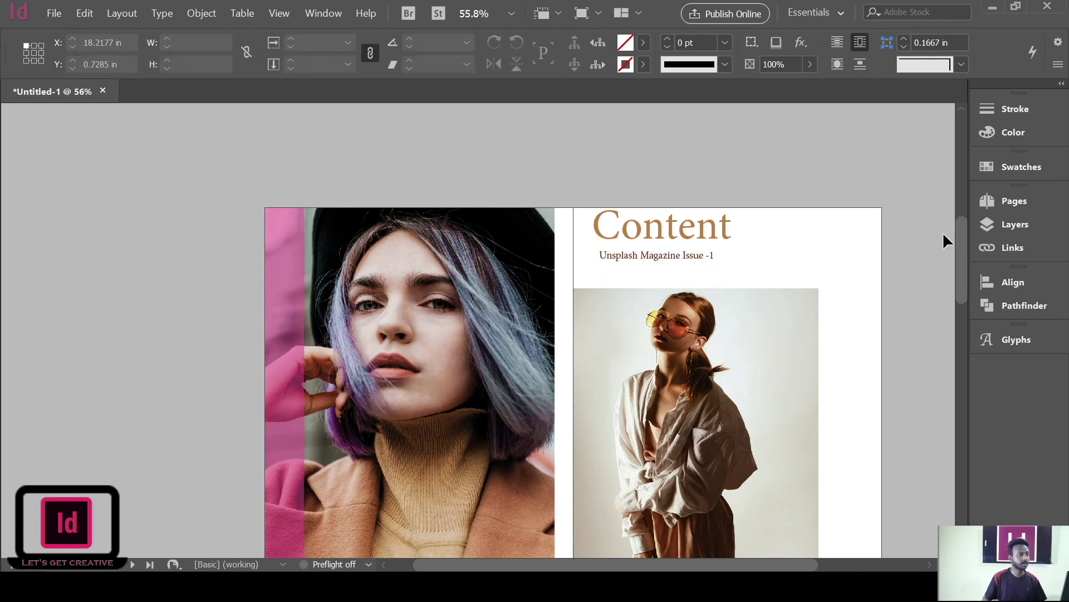
Step: Draw a white band about 8.27 by 1 in across the top of the Content page photo and set its opacity to 89%
scroll(934, 222, down, 3)
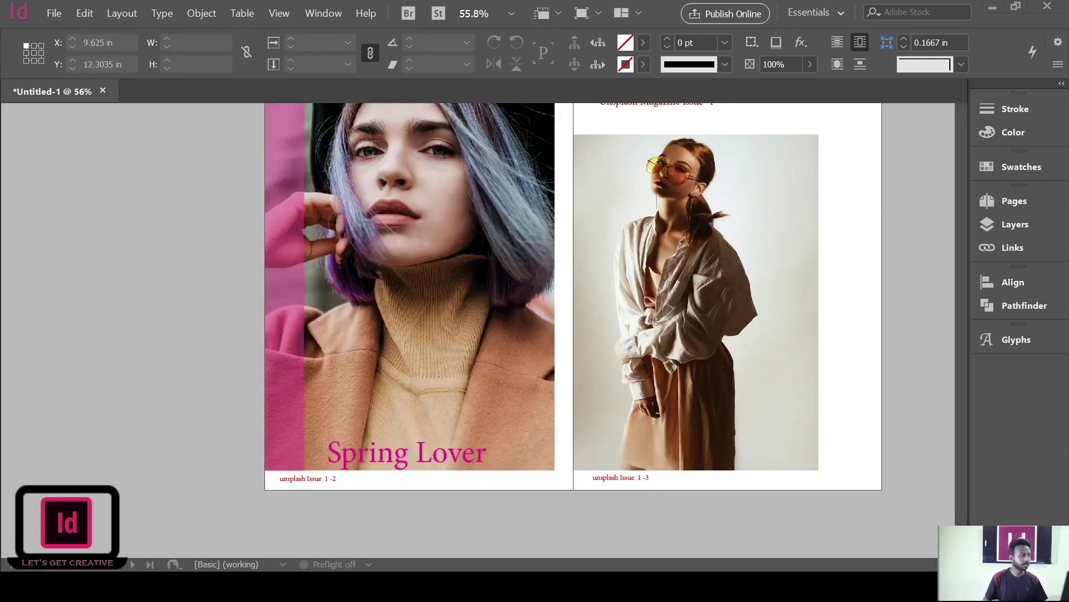
scroll(831, 187, up, 2)
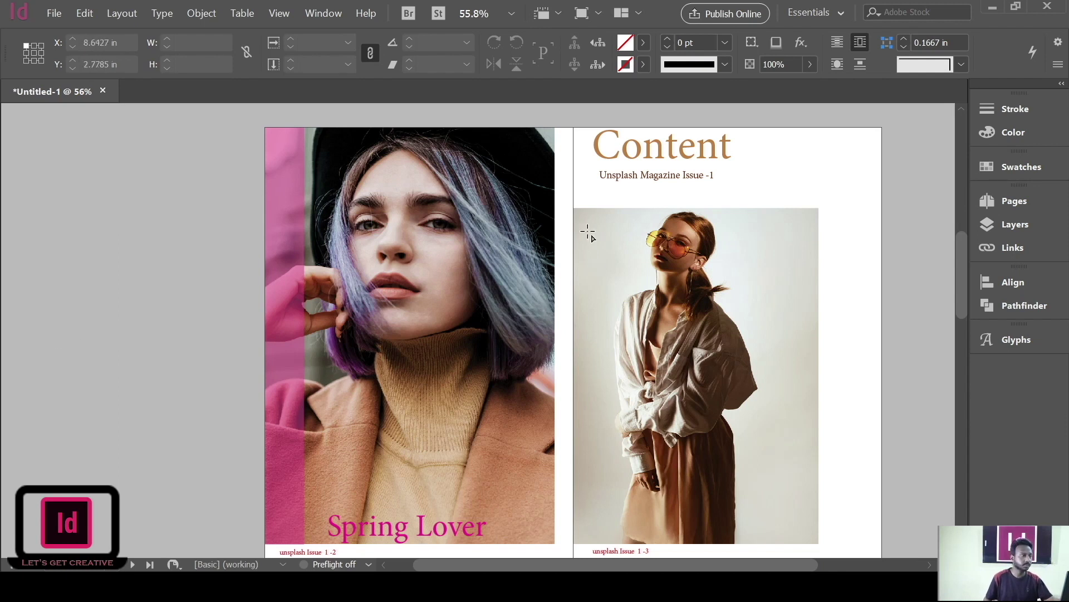
drag(572, 209, 881, 243)
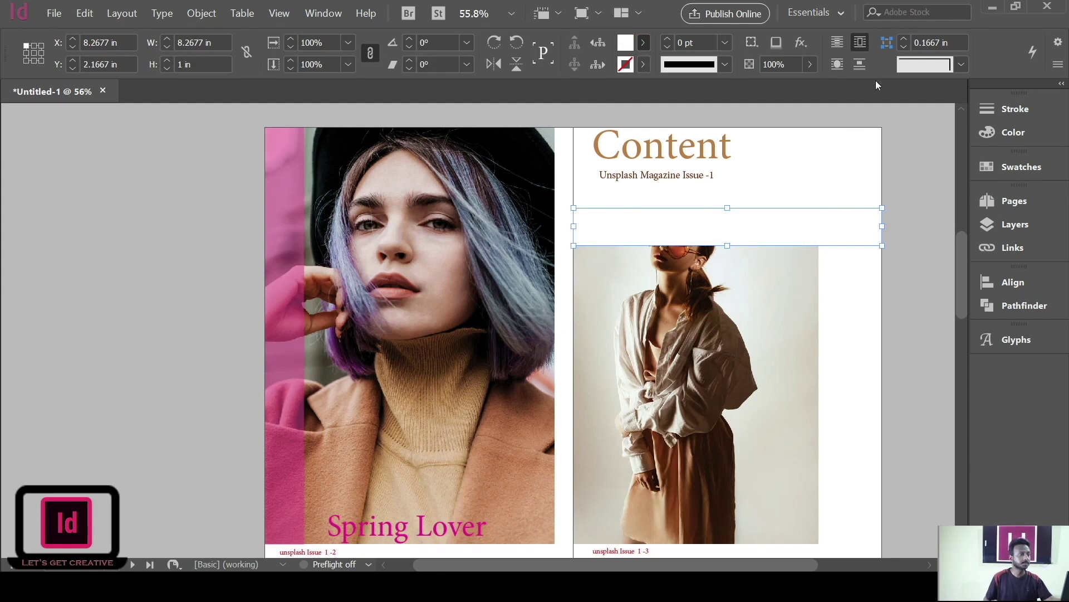
drag(812, 68, 804, 88)
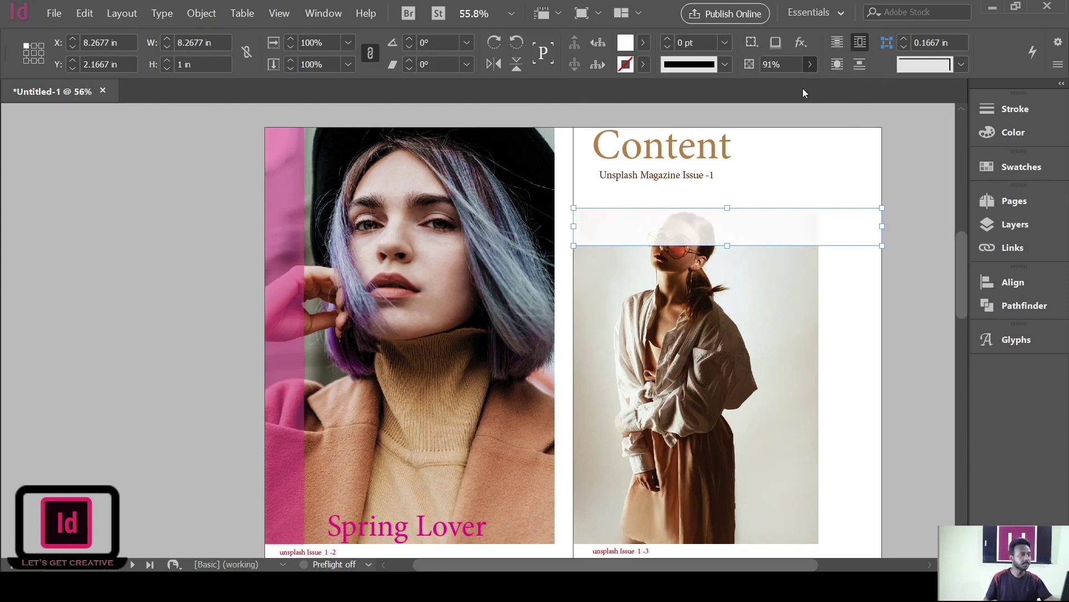
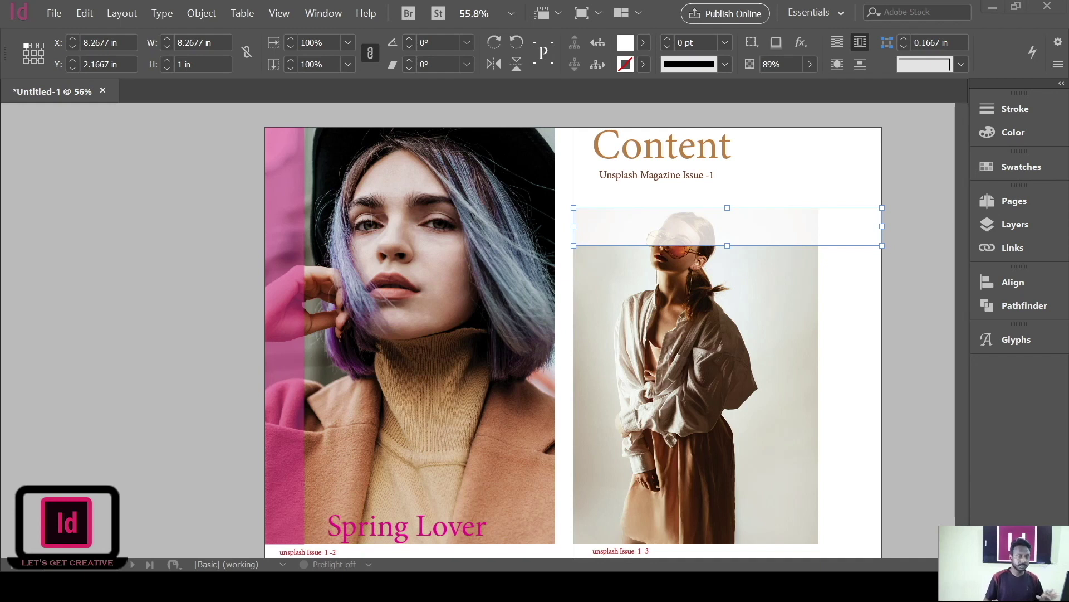
Step: Add the text "4 DOSSIER The glamorous history of the tuxedo, as worn by women" in a 0.5 in high frame on the white band
drag(71, 319, 236, 347)
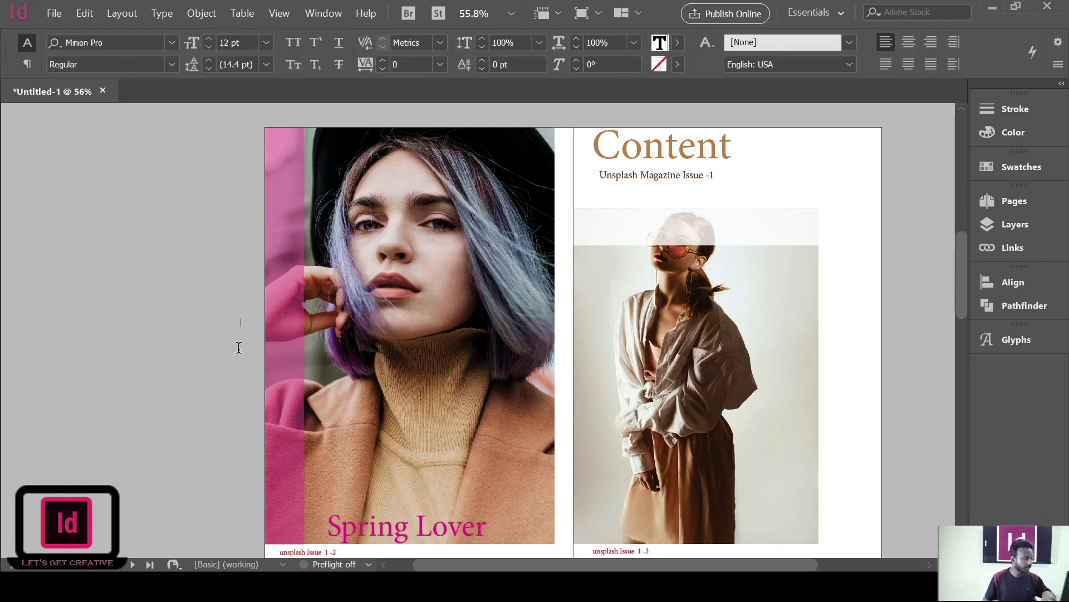
key(Escape)
drag(126, 329, 655, 230)
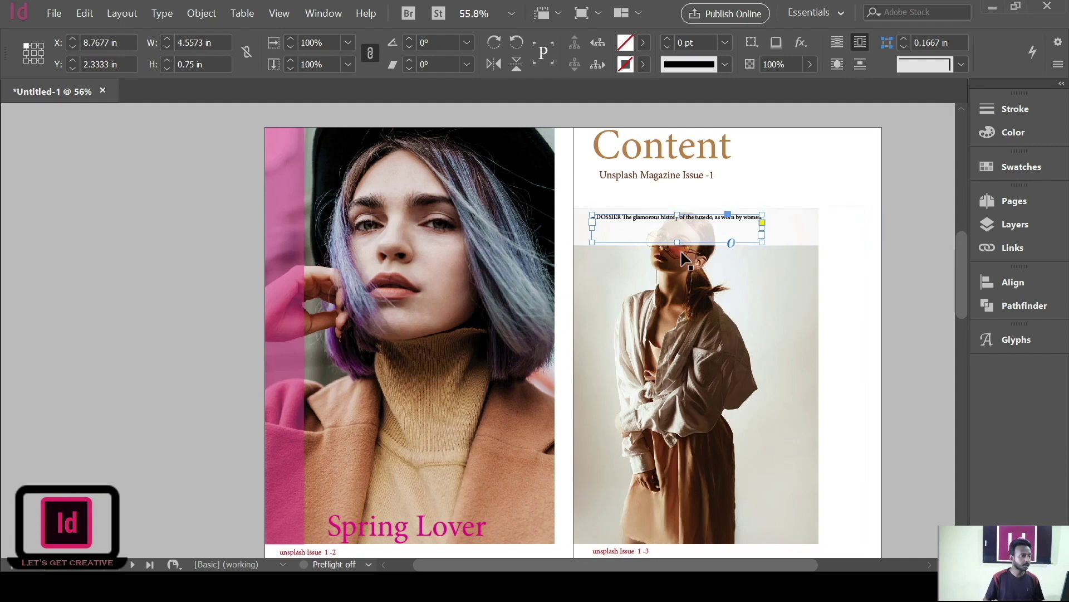
drag(675, 244, 612, 218)
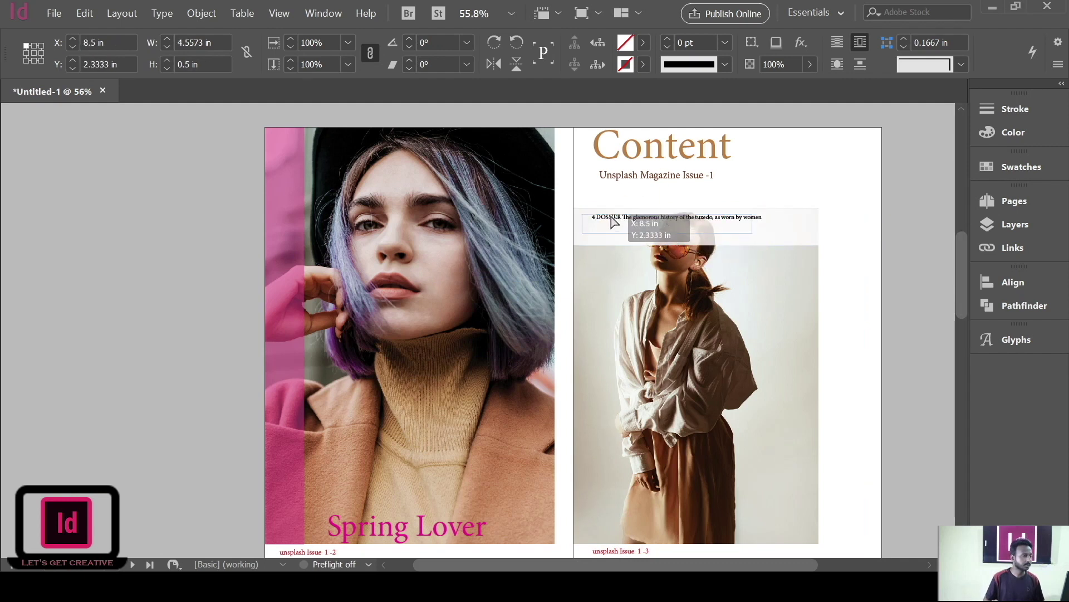
Step: Set the font size of the DOSSIER entry to 18 pt
key(t)
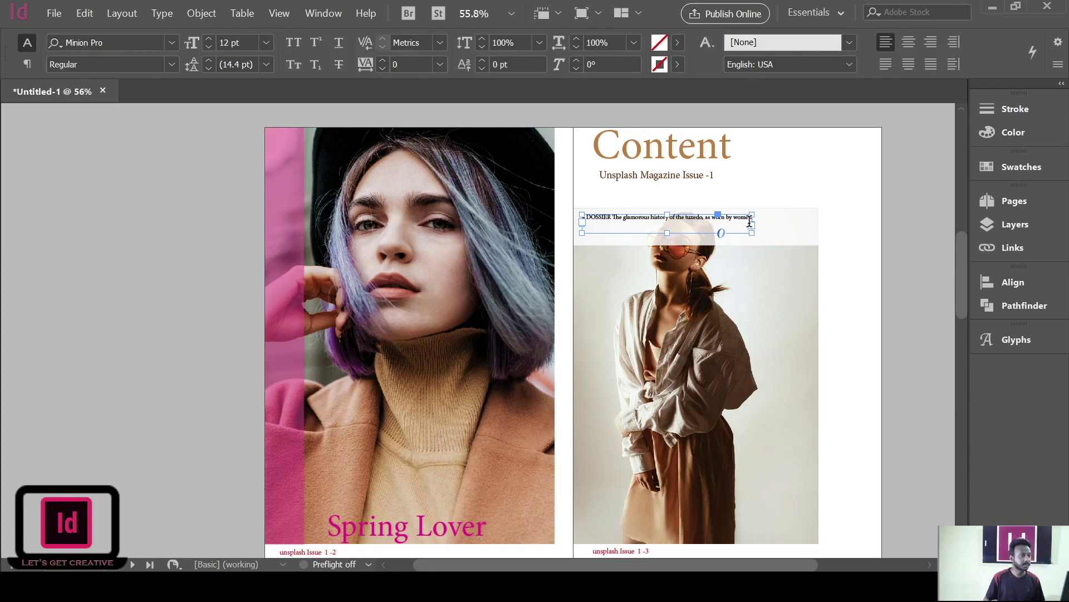
drag(752, 220, 597, 201)
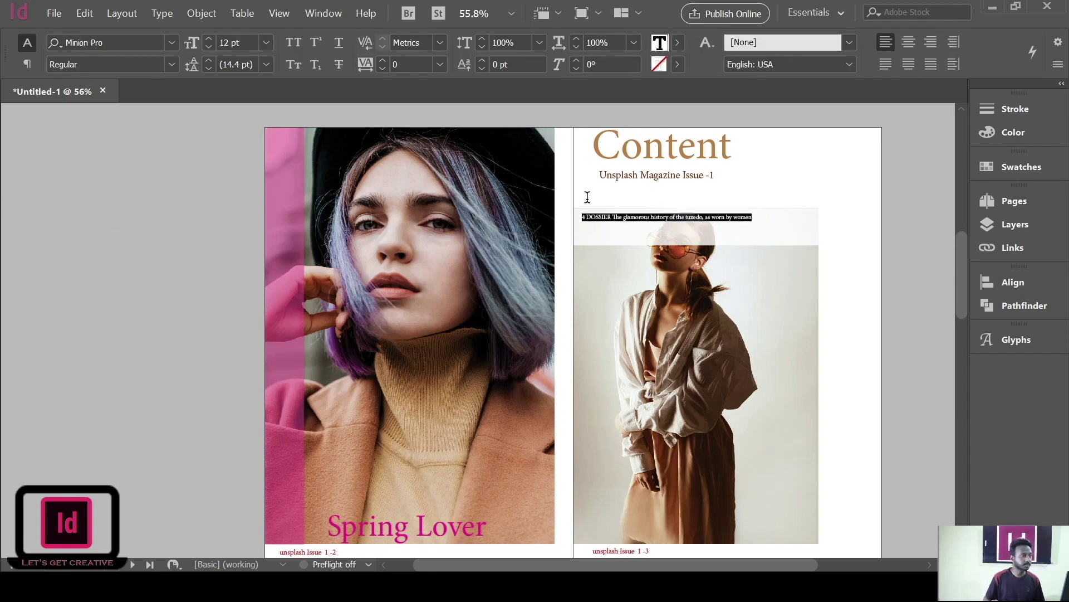
click(213, 37)
click(213, 37)
click(213, 37)
click(213, 37)
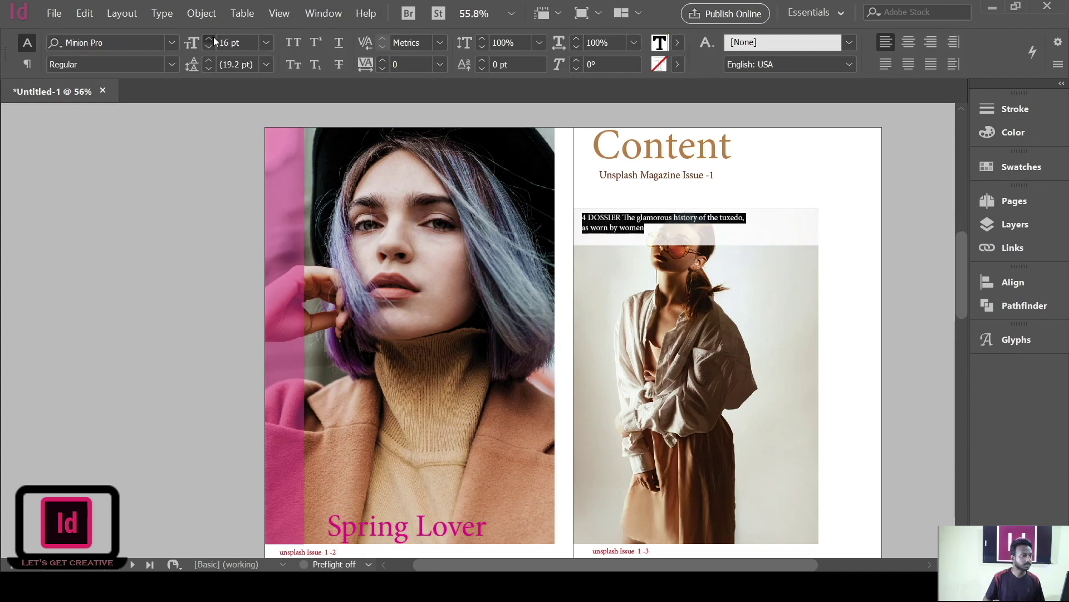
click(213, 38)
click(213, 38)
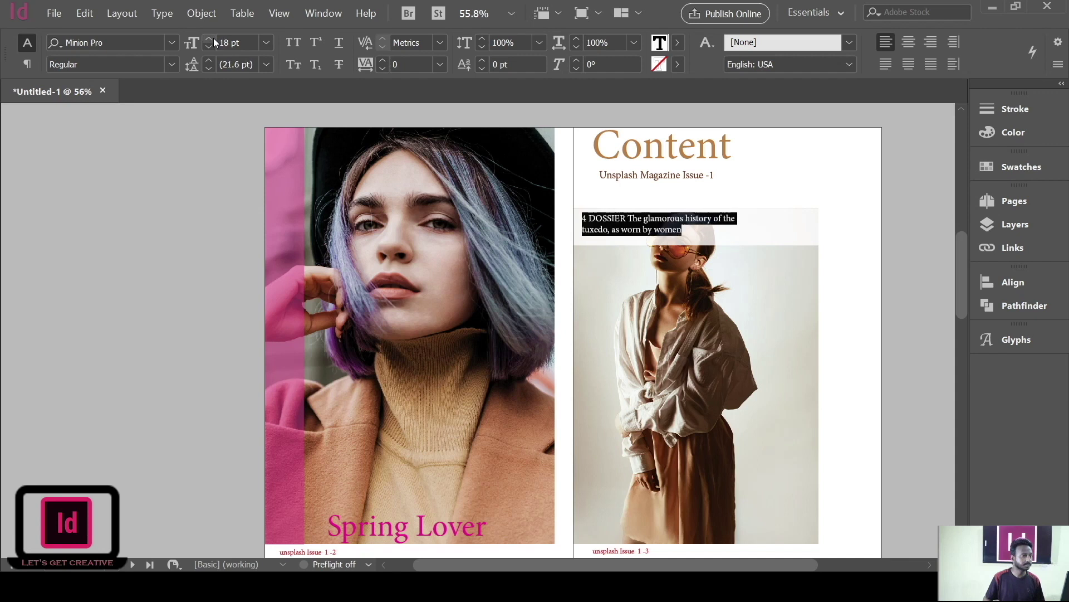
key(Escape)
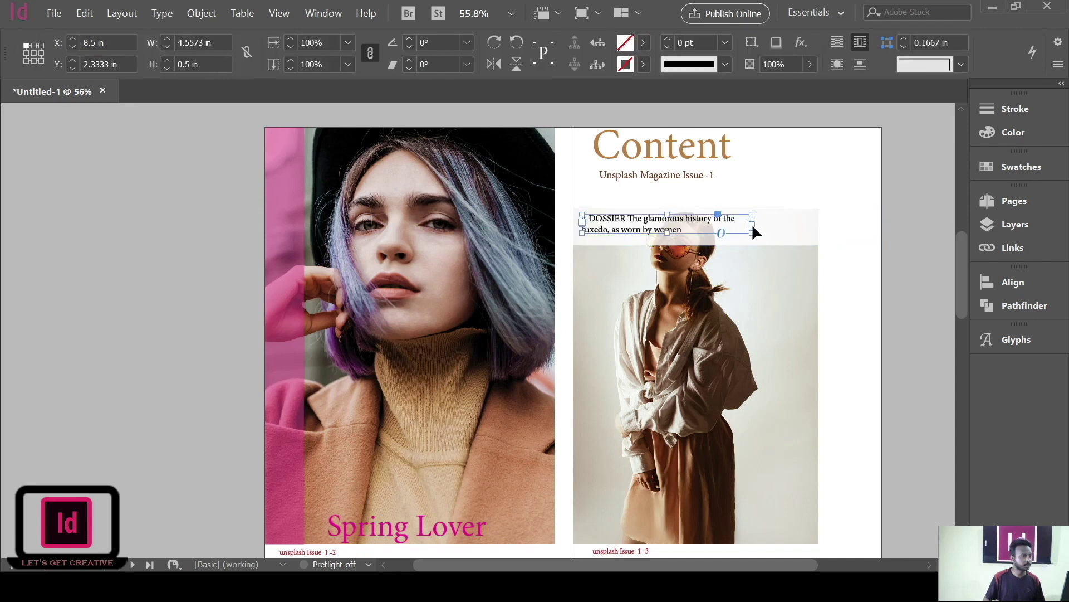
Step: Widen the DOSSIER text frame to about 6.14 in, keeping it unrotated
drag(752, 221, 820, 214)
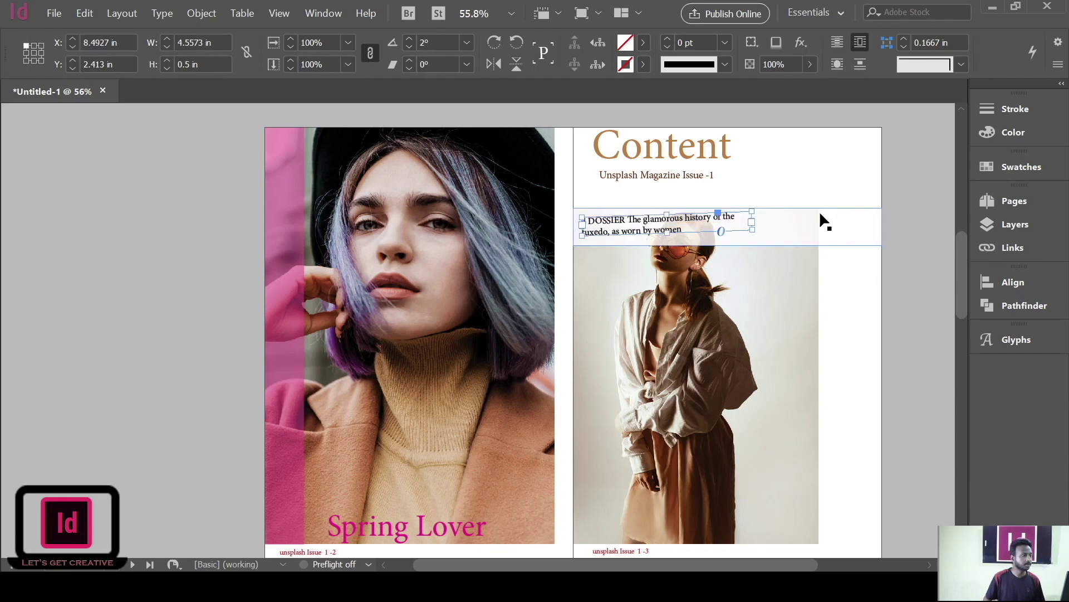
key(ctrl+z)
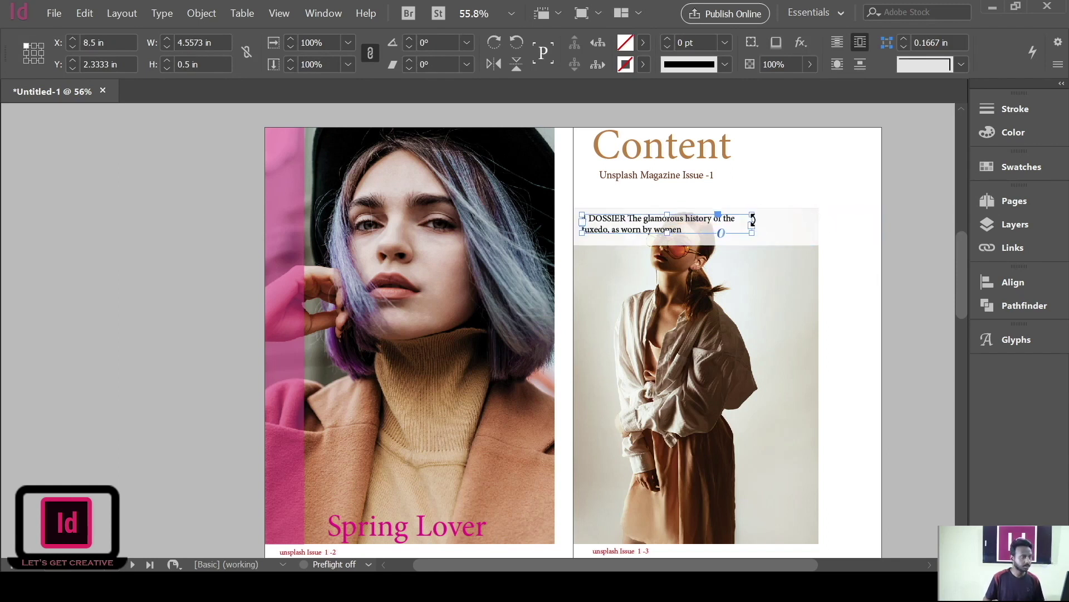
drag(751, 225, 811, 225)
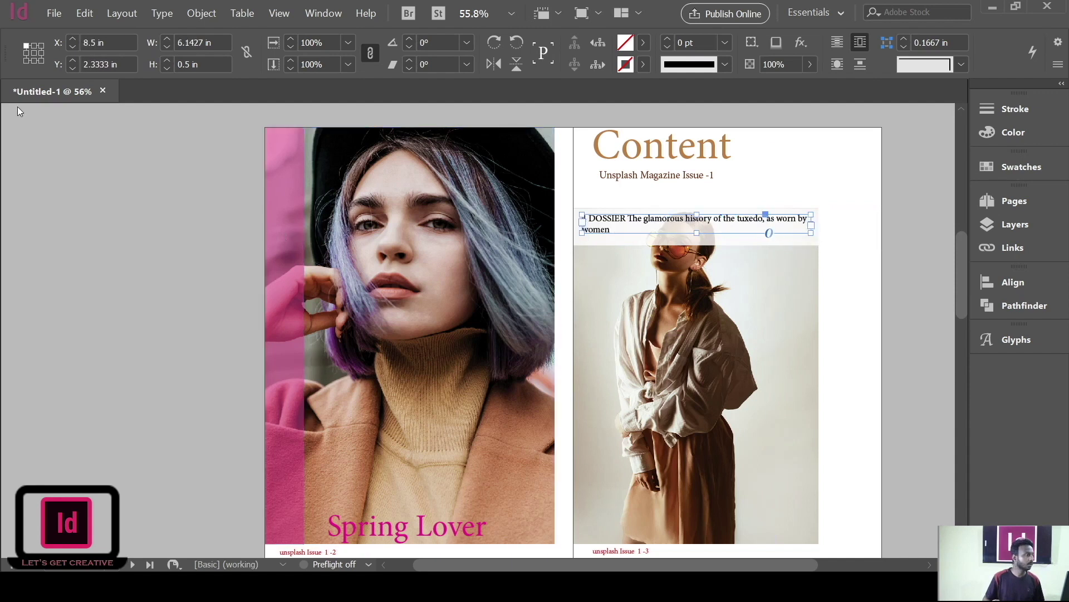
click(31, 221)
Step: Colour the whole DOSSIER entry light blue and deselect it
key(t)
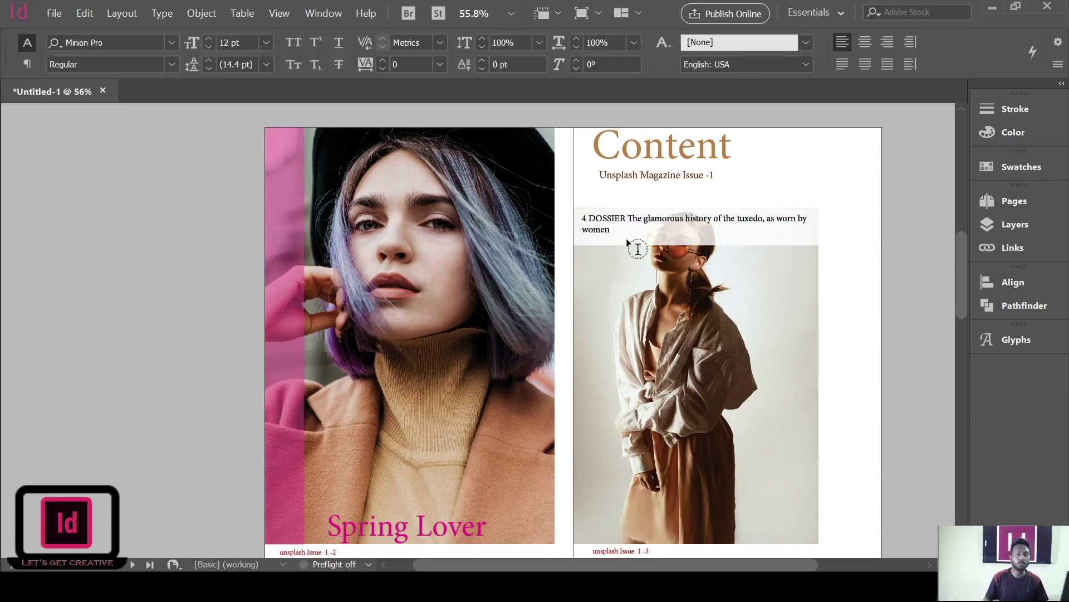
drag(610, 229, 578, 217)
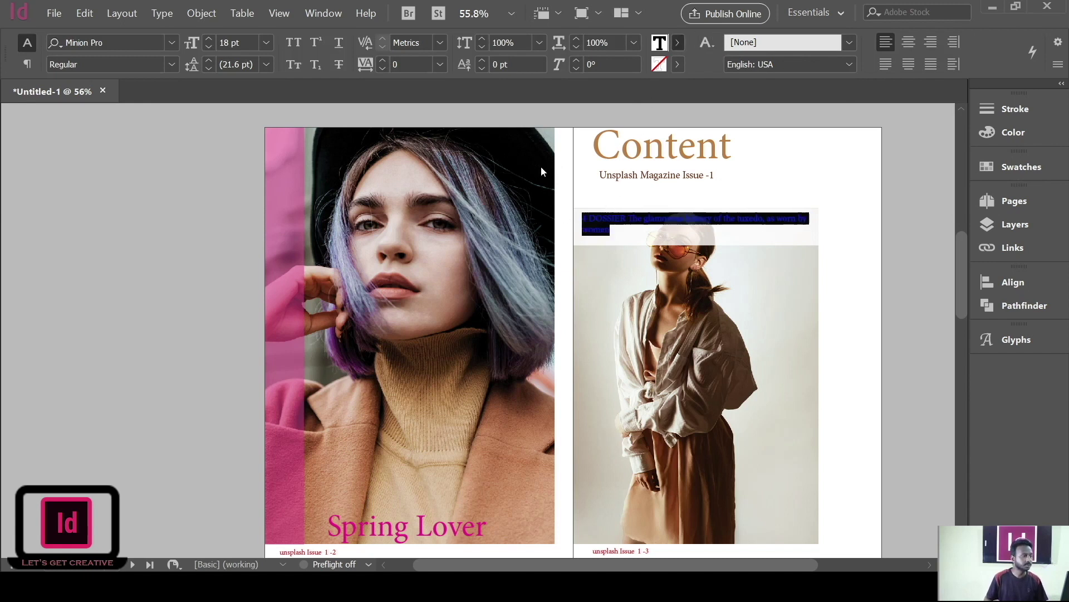
click(760, 223)
drag(631, 231, 580, 219)
click(761, 223)
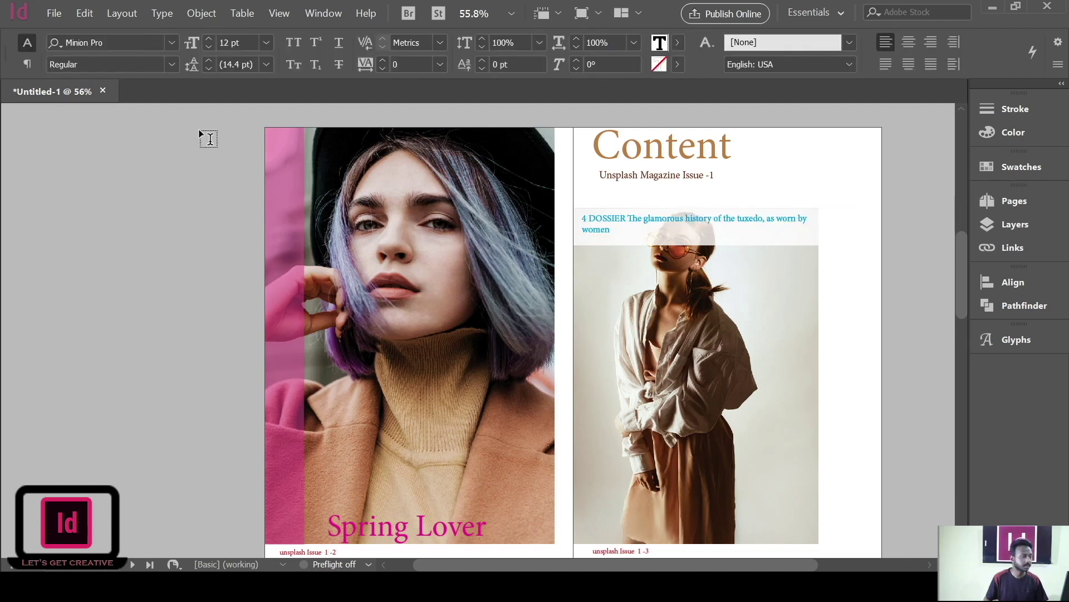
key(Escape)
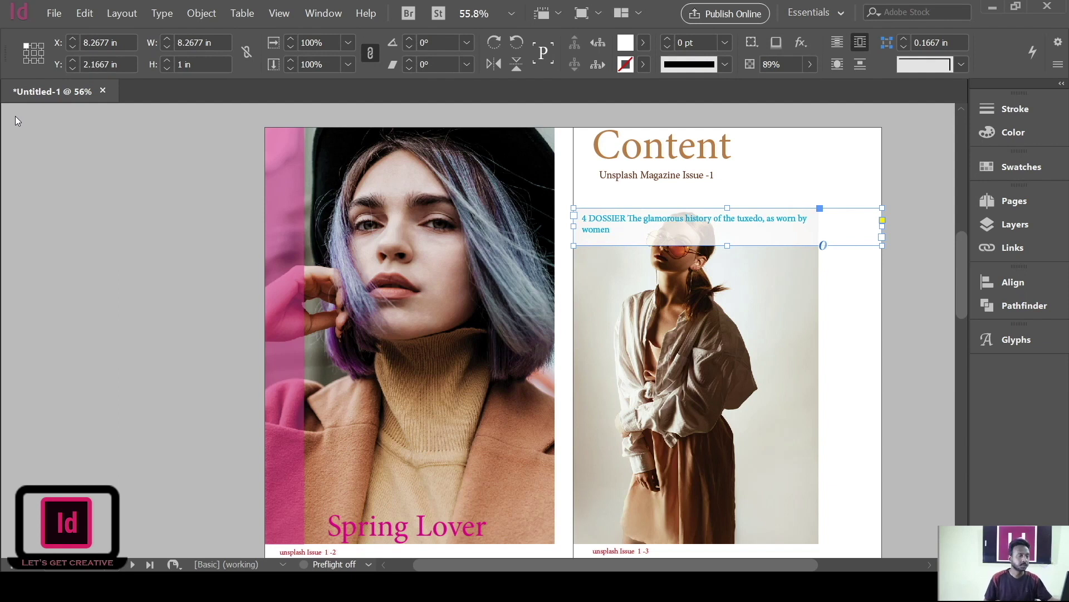
click(112, 212)
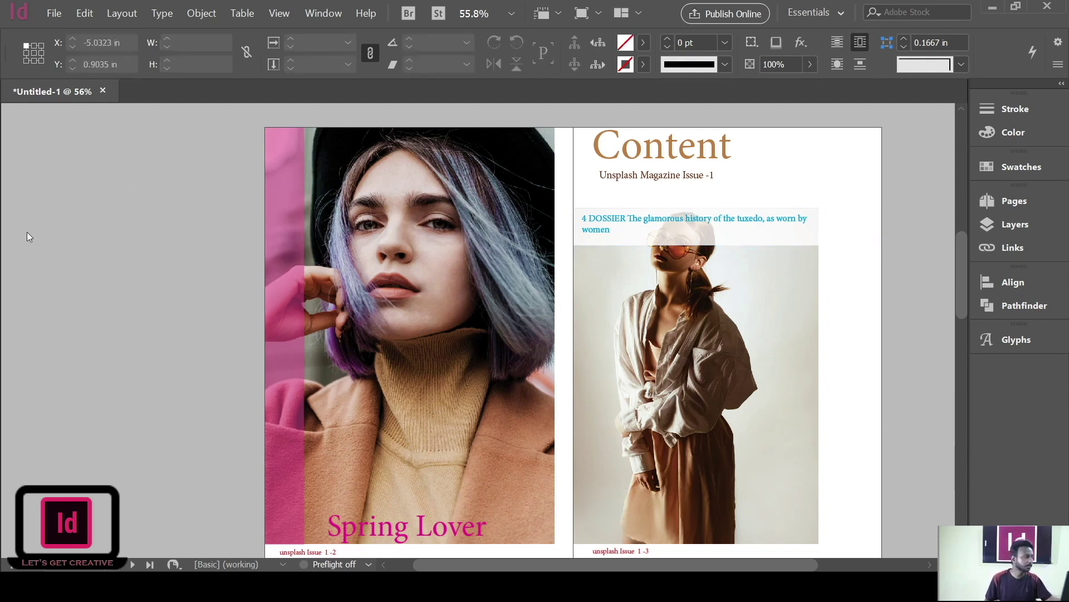
Step: Duplicate the white band to Y 3.5 in, below the DOSSIER entry, and fill the copy with tan
click(736, 237)
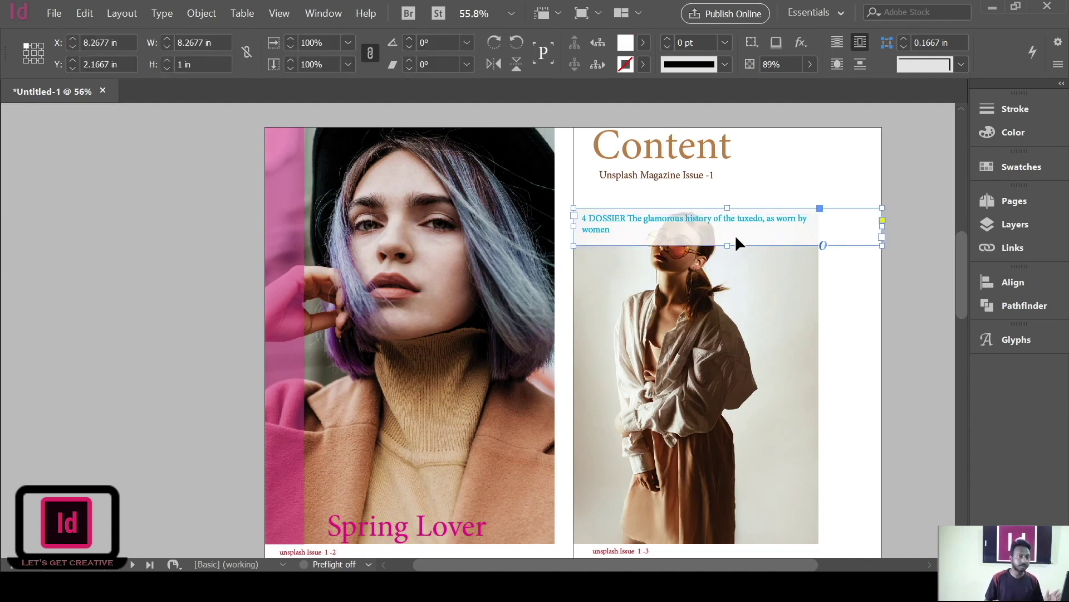
drag(739, 242, 736, 277)
drag(734, 278, 735, 290)
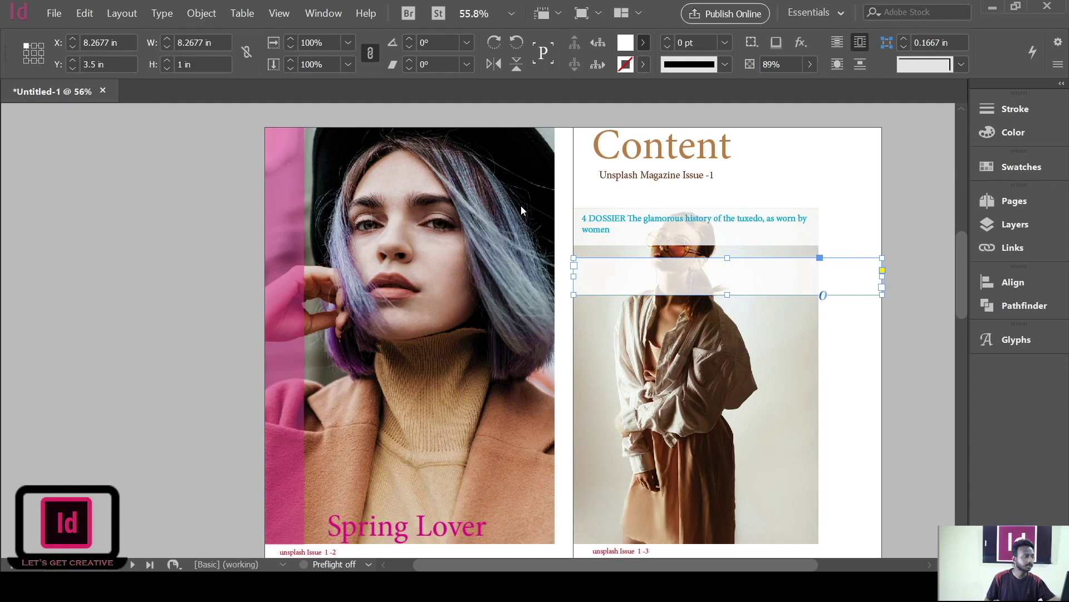
click(710, 287)
click(925, 303)
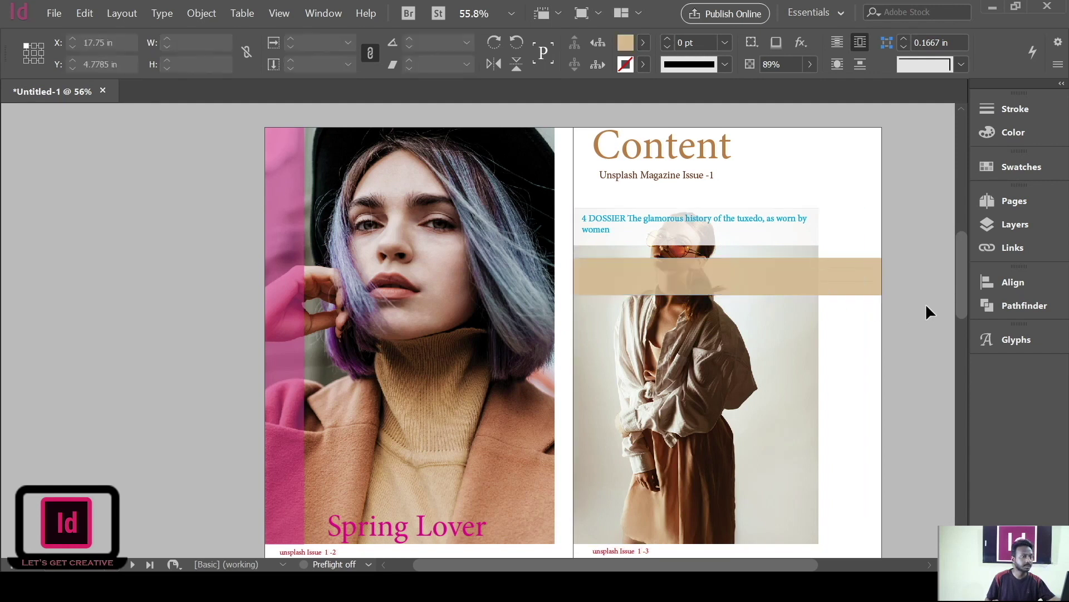
Step: Narrow the tan band to about 6.61 in so it ends near the photo's right edge
click(815, 278)
drag(881, 278, 821, 282)
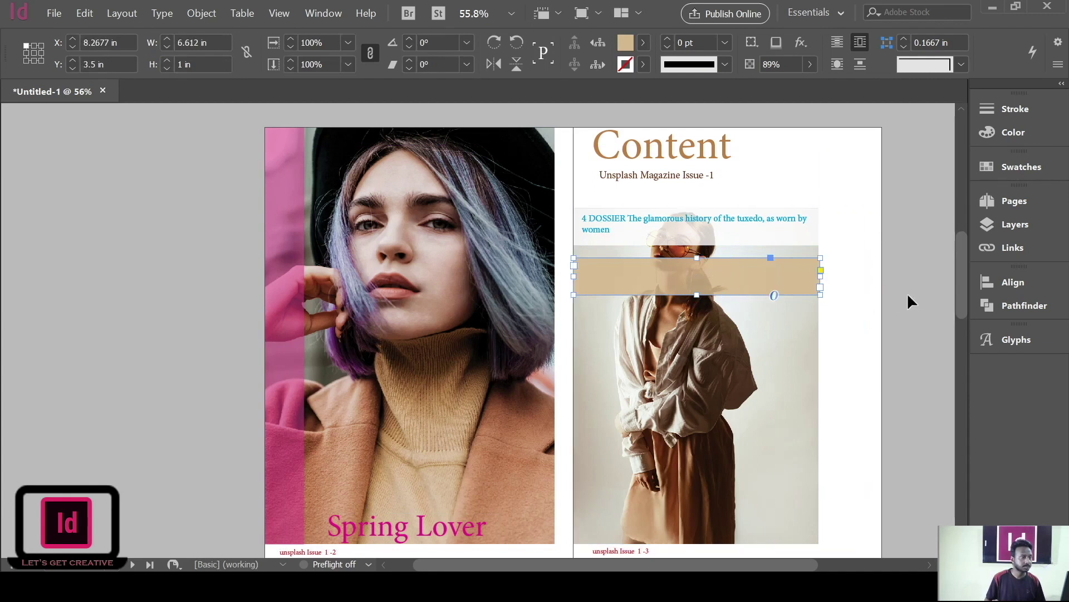
click(906, 301)
click(780, 276)
drag(822, 277, 817, 280)
click(908, 281)
key(w)
key(w)
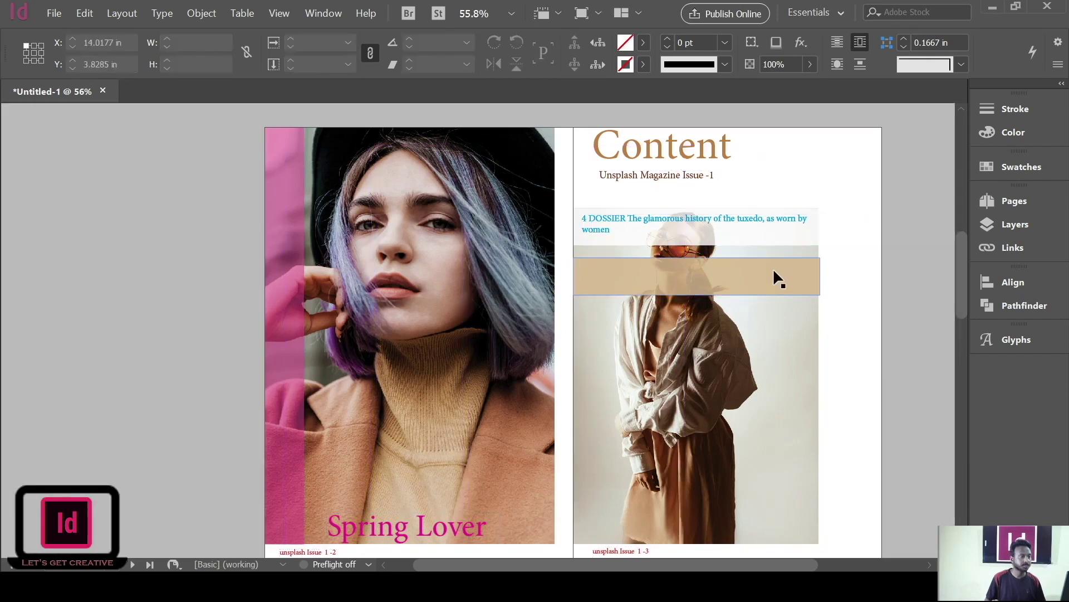
Step: Duplicate the tan band to Y 5 in, fill the copy white, and place another white copy further down the photo
click(777, 276)
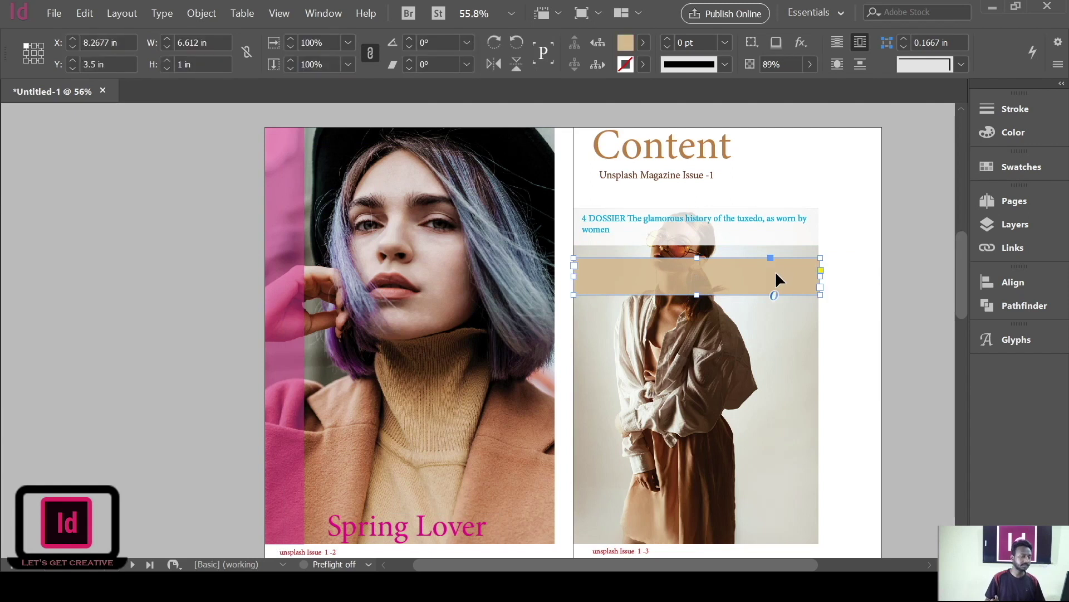
drag(780, 277, 778, 333)
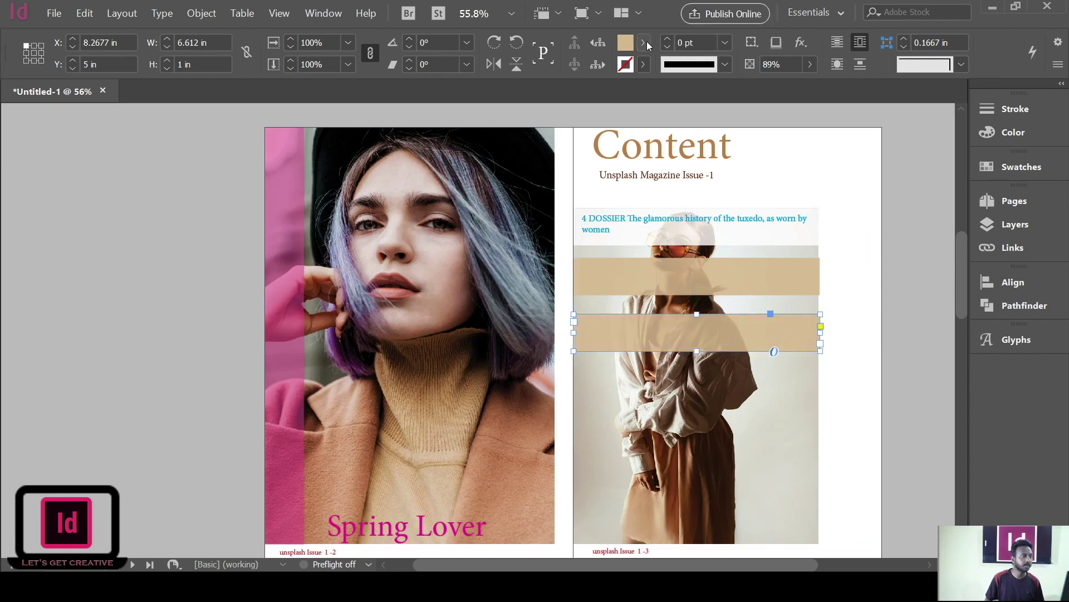
key(/)
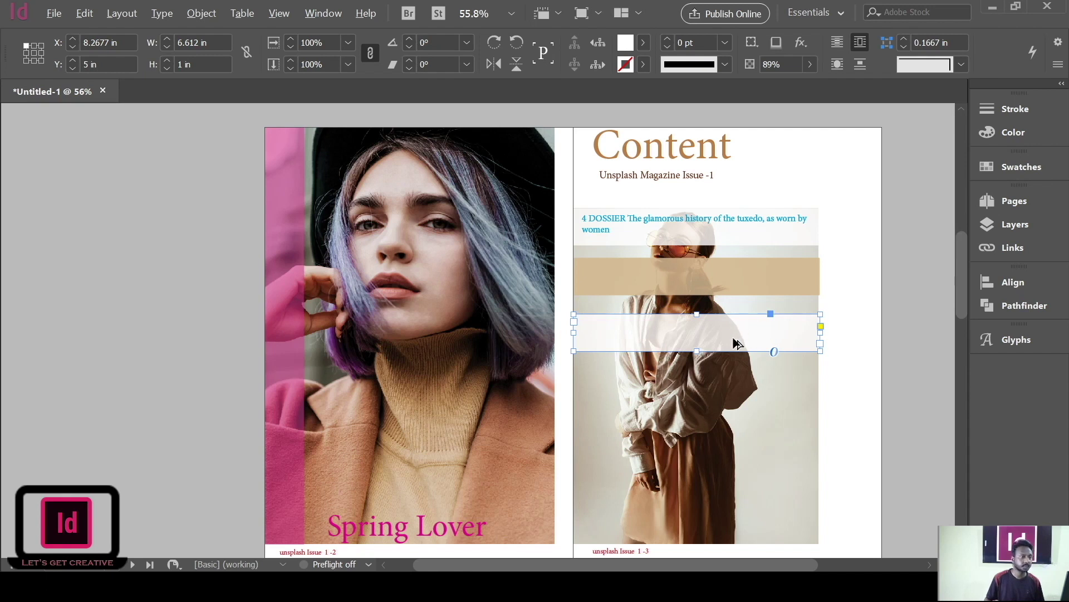
drag(735, 333, 733, 396)
click(947, 387)
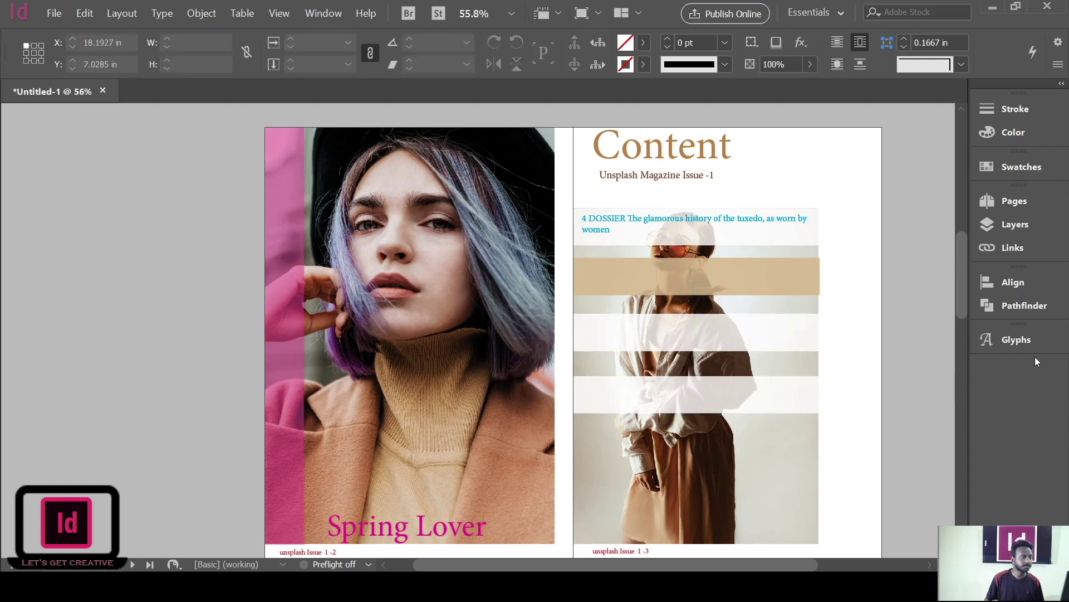
Step: Add a text frame reading "7 TEXTILES From 3-D design to bio-couture technology" and place it over the tan band
click(621, 266)
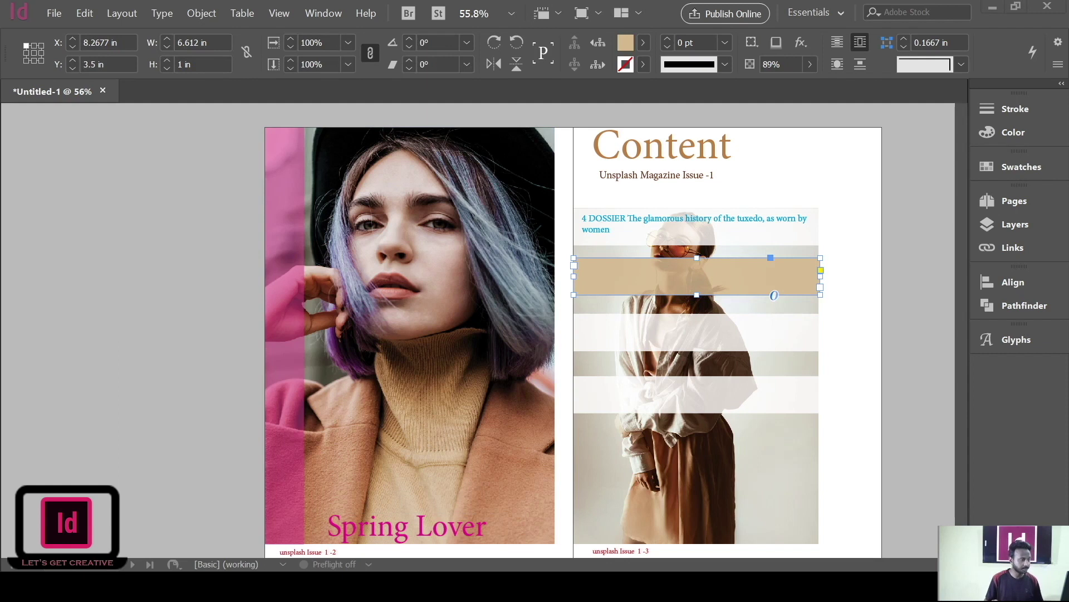
key(t)
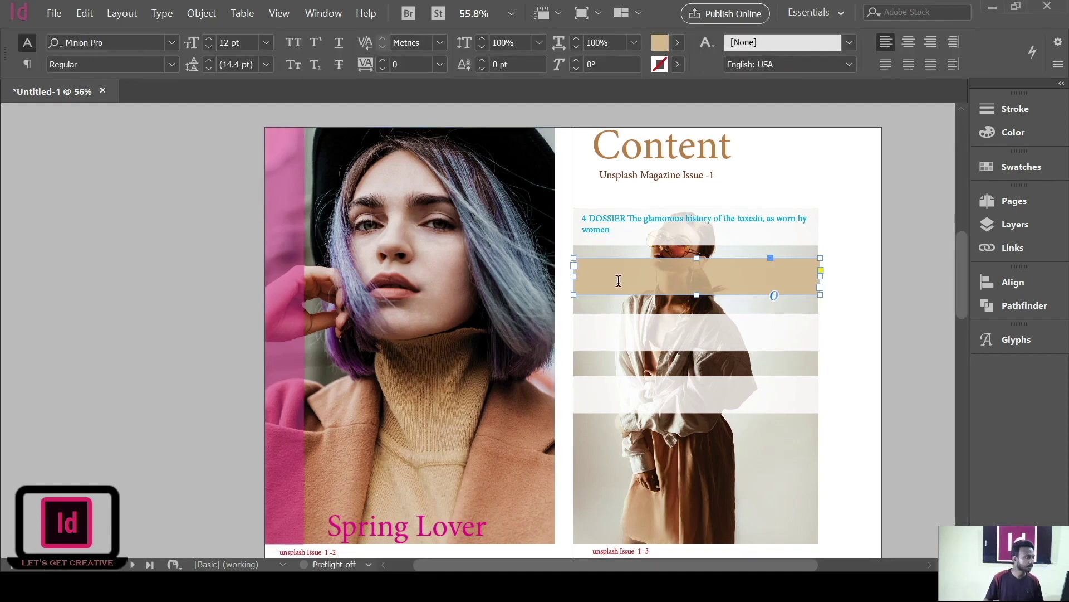
click(591, 272)
drag(55, 277, 255, 305)
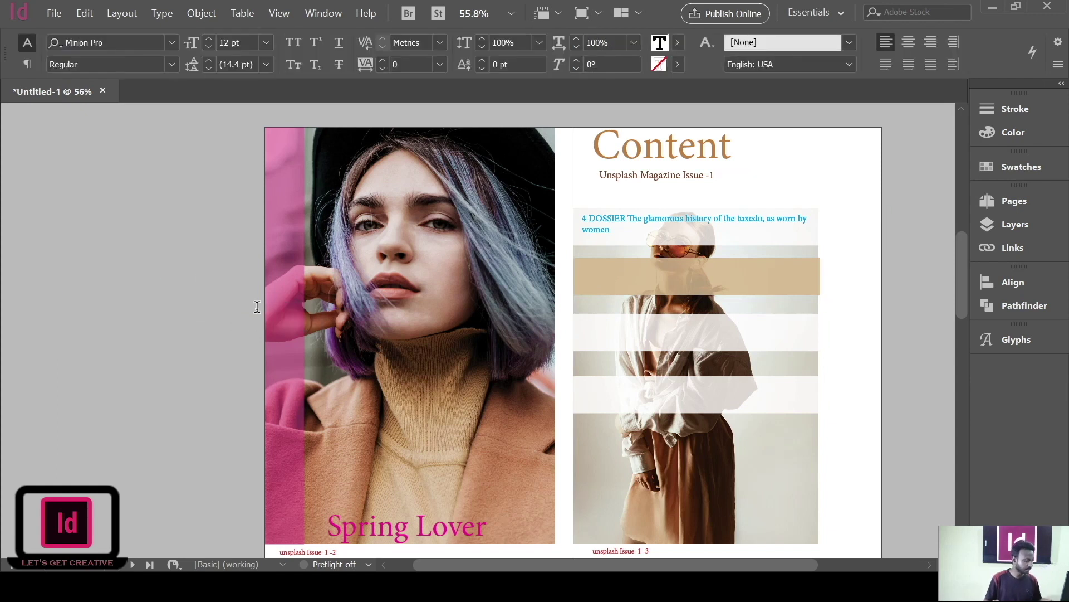
key(Escape)
drag(174, 303, 668, 270)
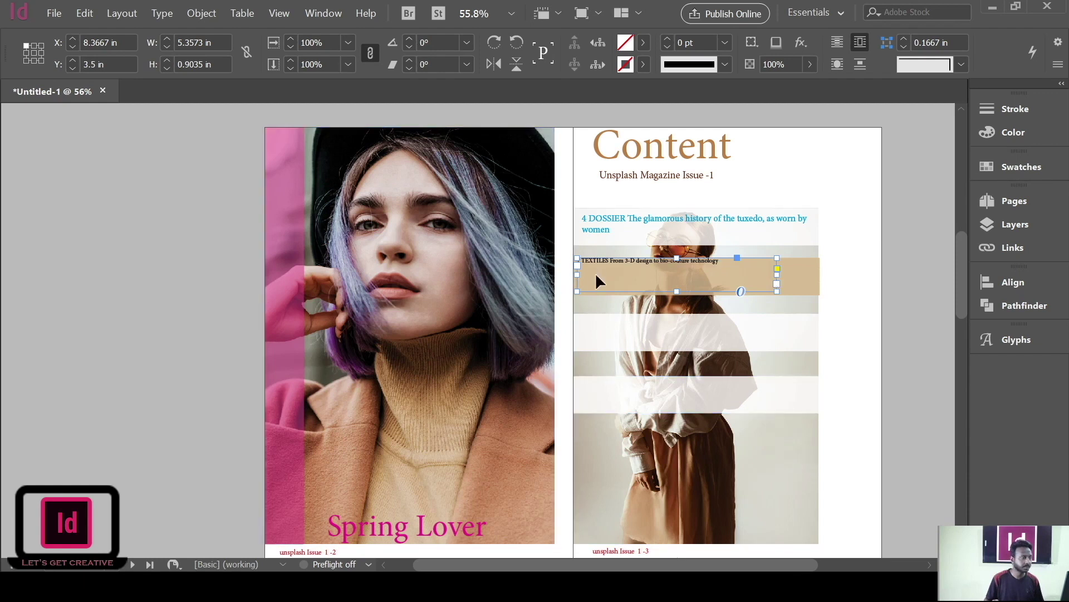
Step: Set the whole TEXTILES entry on the tan band to 18 pt
key(t)
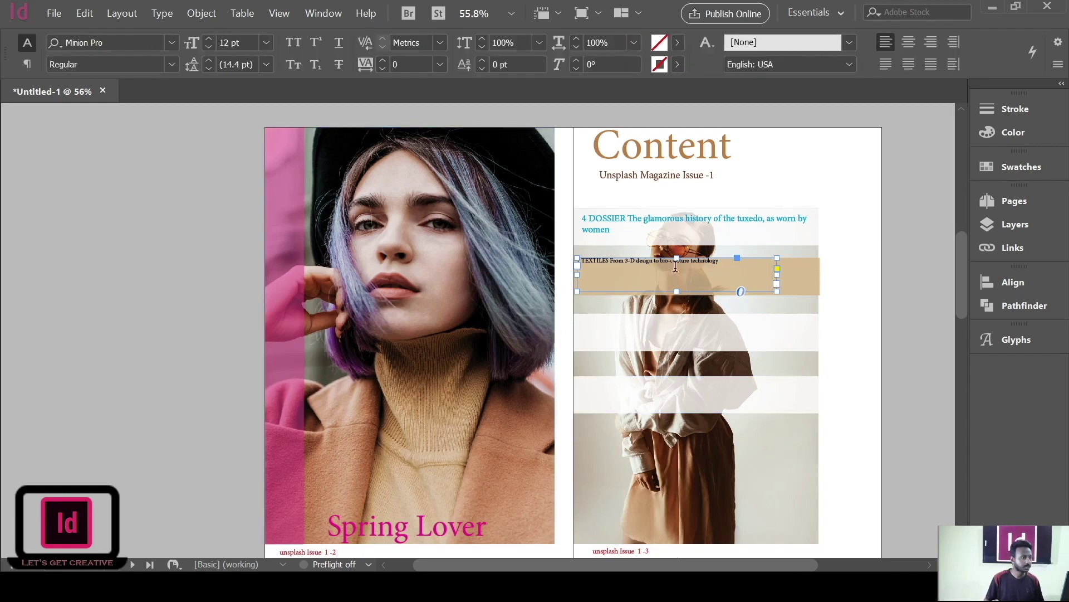
drag(724, 262, 594, 251)
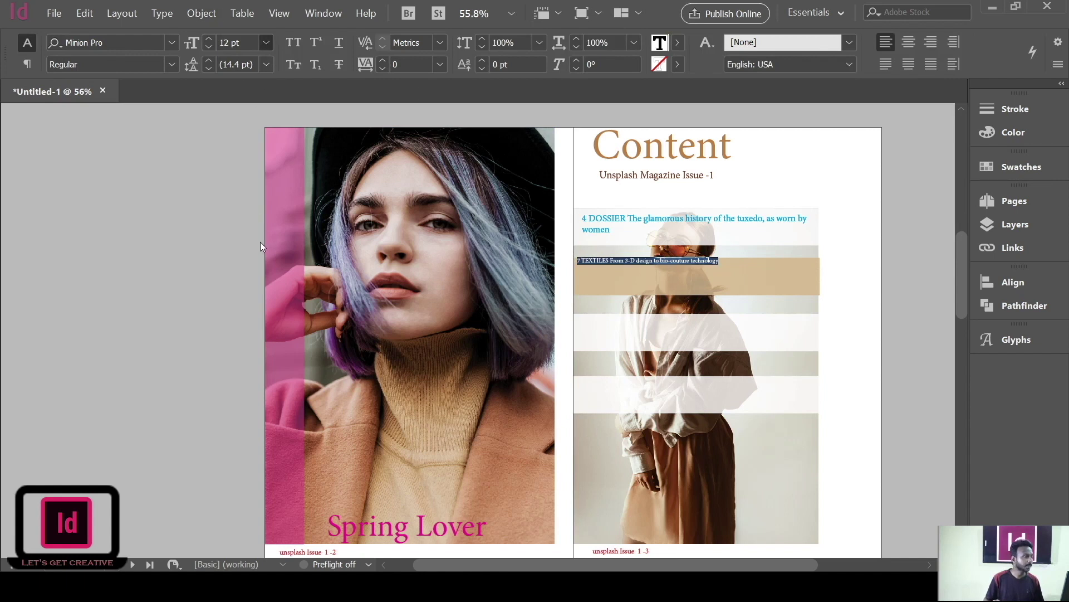
key(ctrl+shift+period)
key(ctrl+shift+period)
key(ctrl+shift+period)
key(ctrl+shift+period)
key(ctrl+shift+period)
key(ctrl+shift+period)
key(ctrl+shift+period)
key(ctrl+shift+period)
key(ctrl+shift+period)
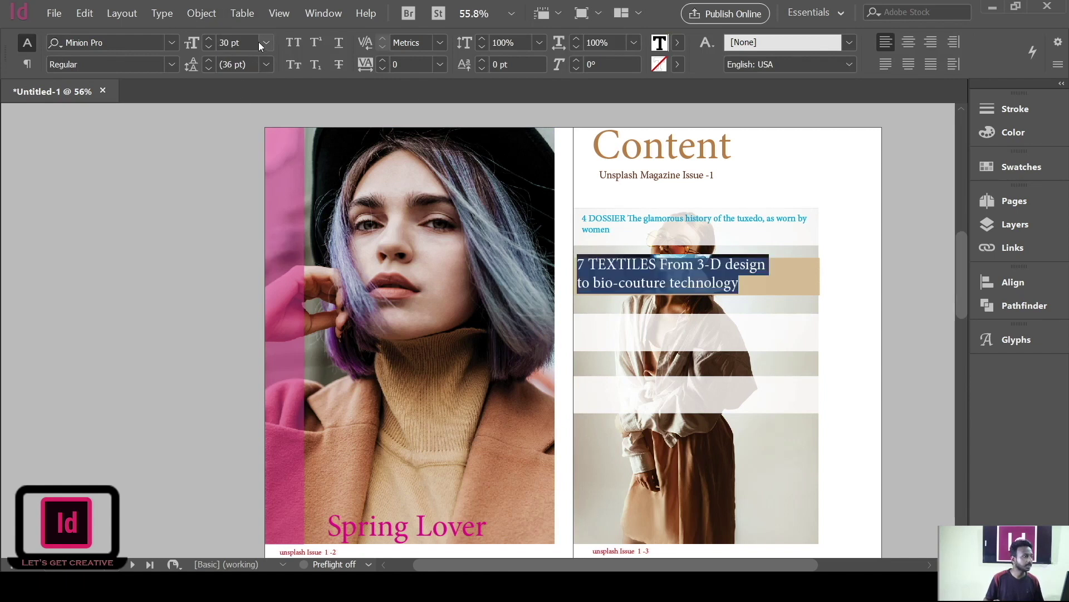
key(ctrl+shift+comma)
key(ctrl+shift+comma)
key(ctrl+shift+comma)
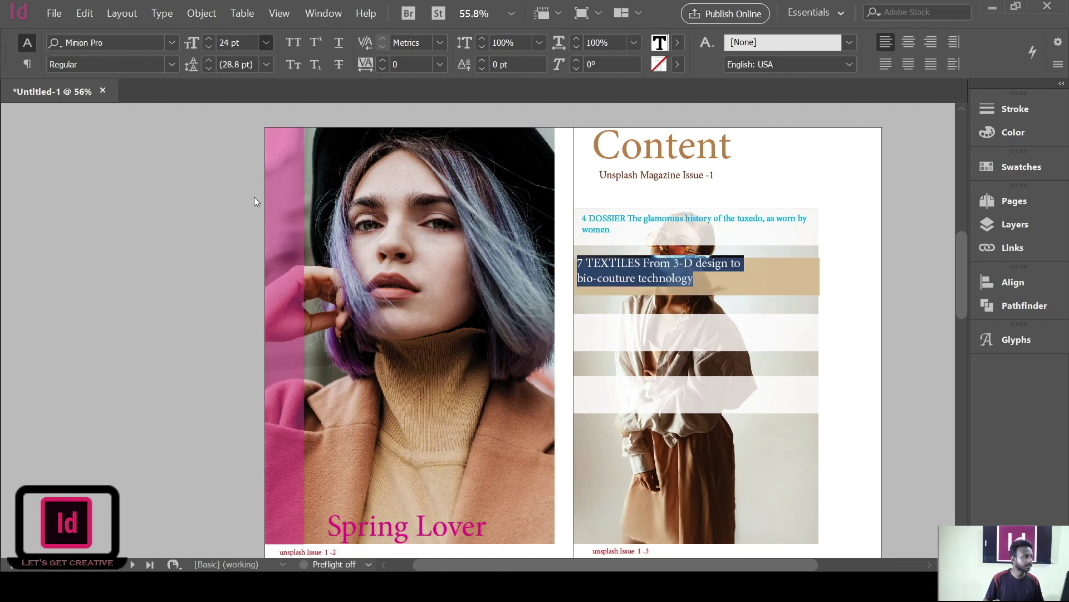
key(ctrl+shift+comma)
key(ctrl+shift+comma)
key(ctrl+shift+comma)
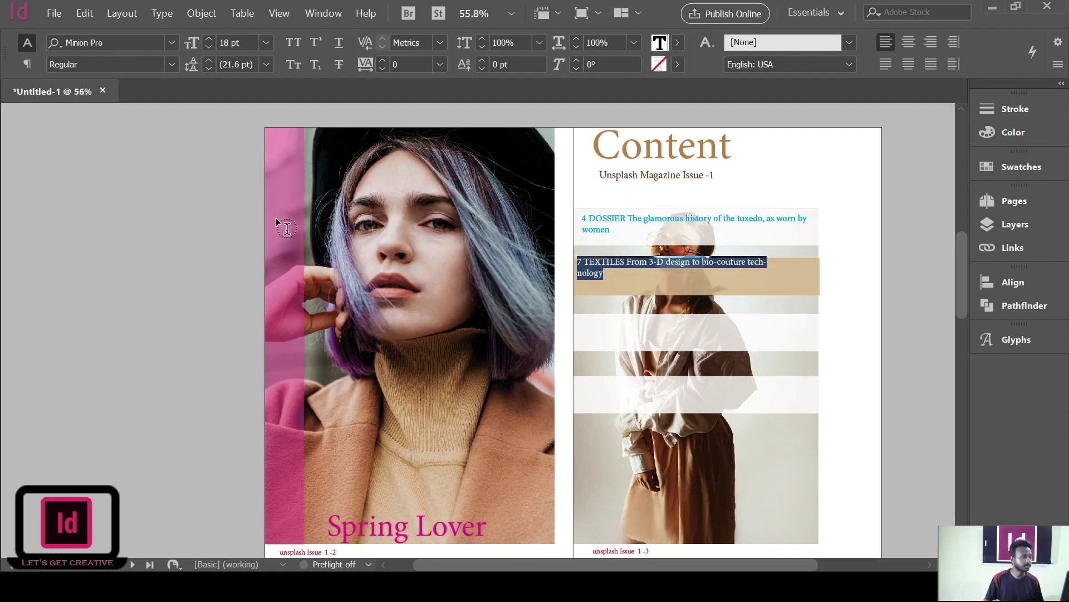
key(Escape)
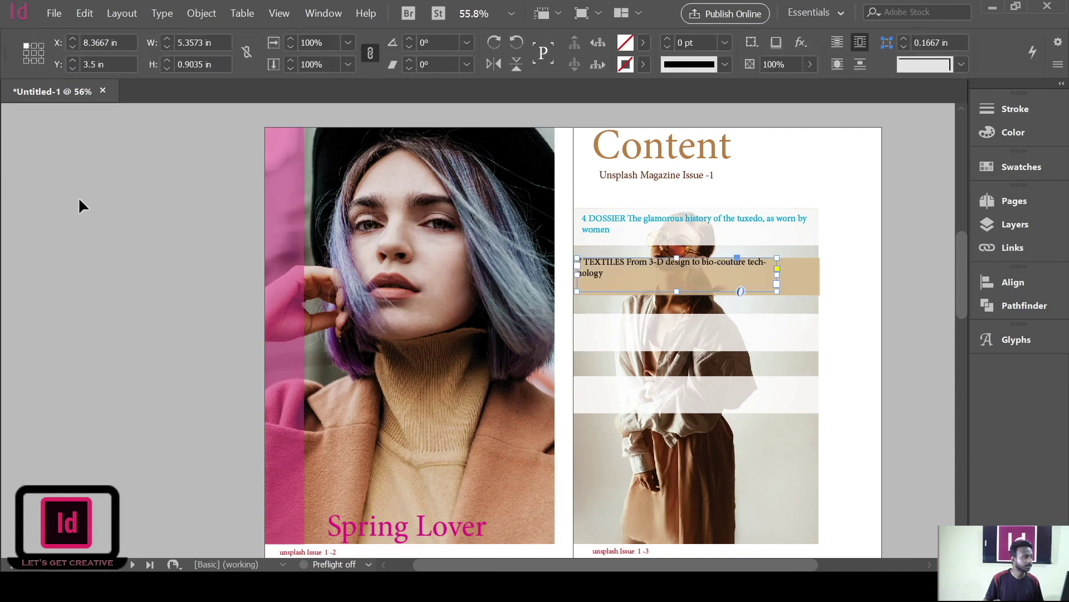
Step: Shift the TEXTILES entry down slightly to Y 3.5556 in and colour its text red
drag(634, 264, 640, 266)
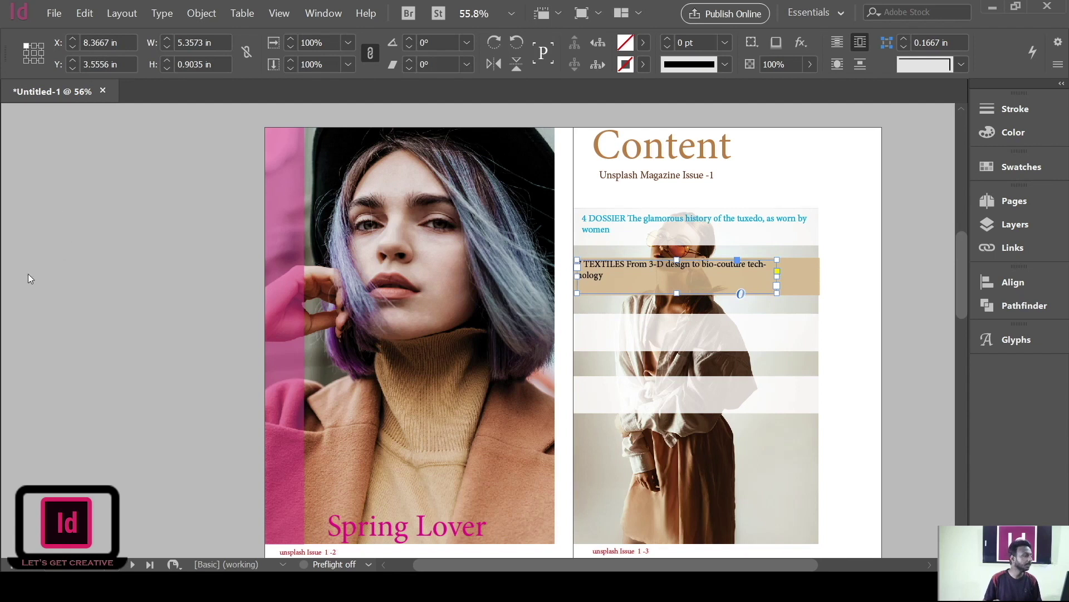
key(t)
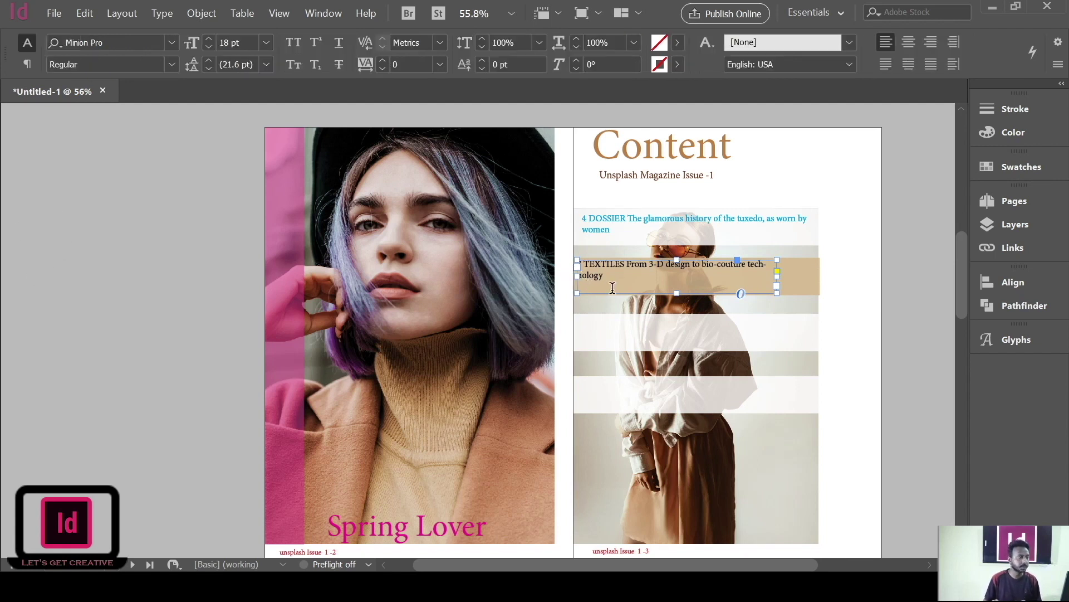
drag(606, 277, 575, 262)
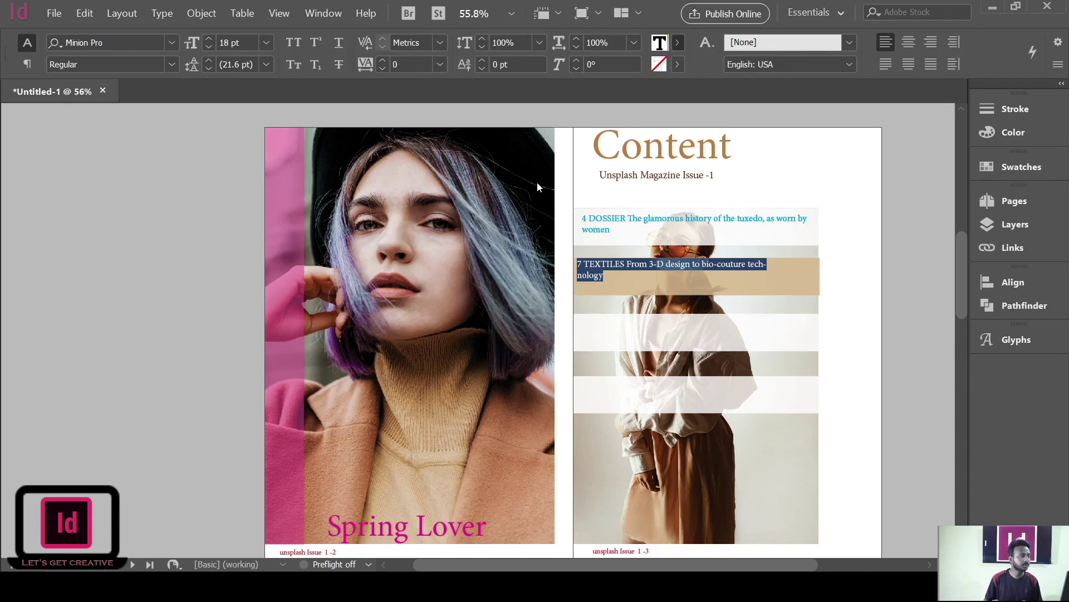
click(544, 218)
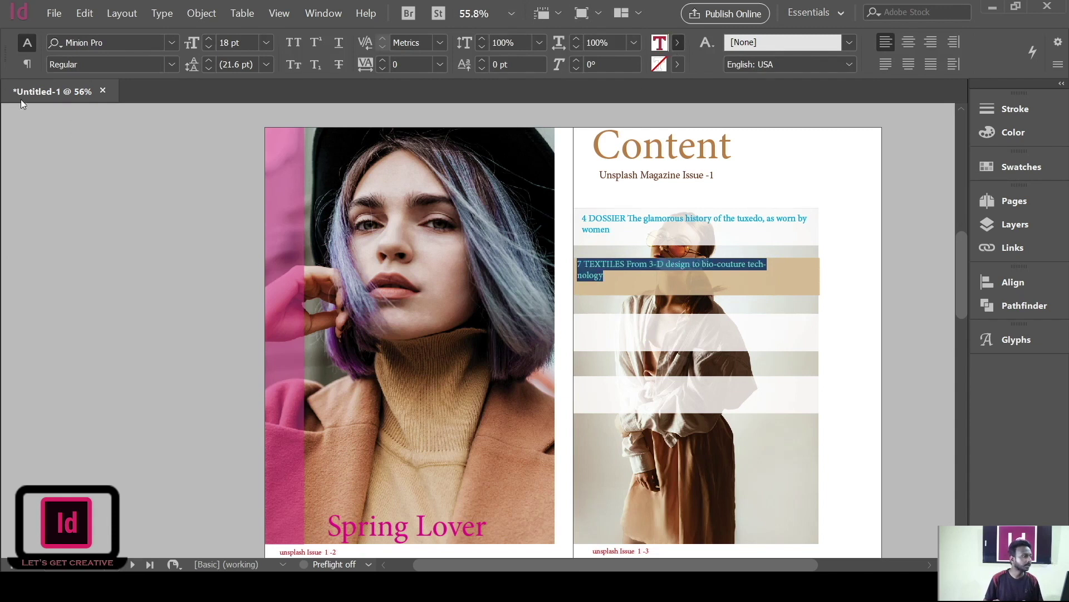
click(16, 112)
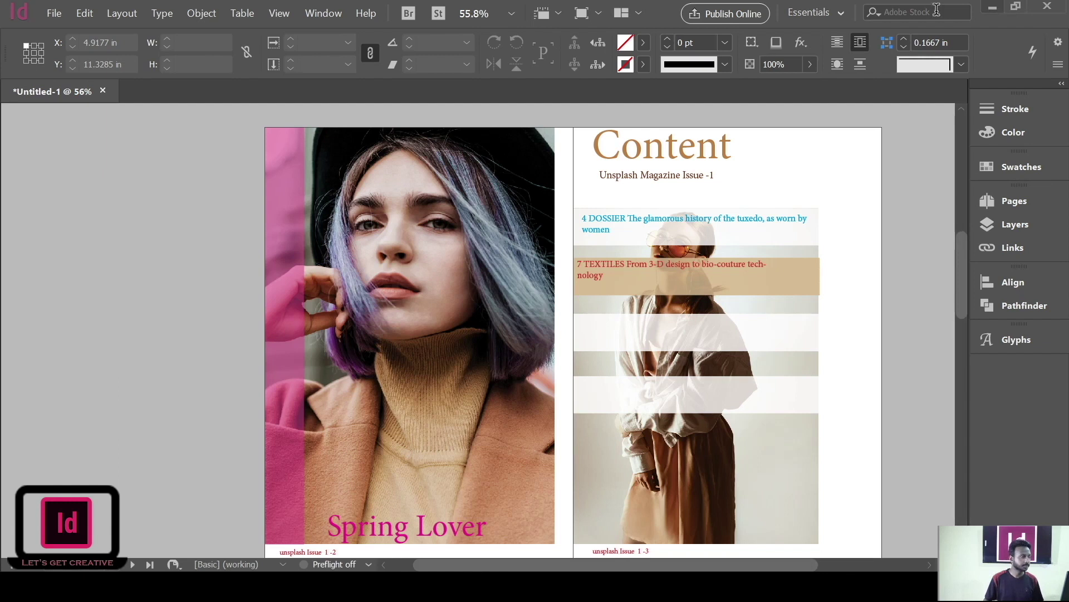
Step: Add a text frame reading "12 BEST BUYS one of Milan's brightest ready-to-wear labels on the rise." and place it on the white band below TEXTILES
key(t)
drag(71, 298, 248, 331)
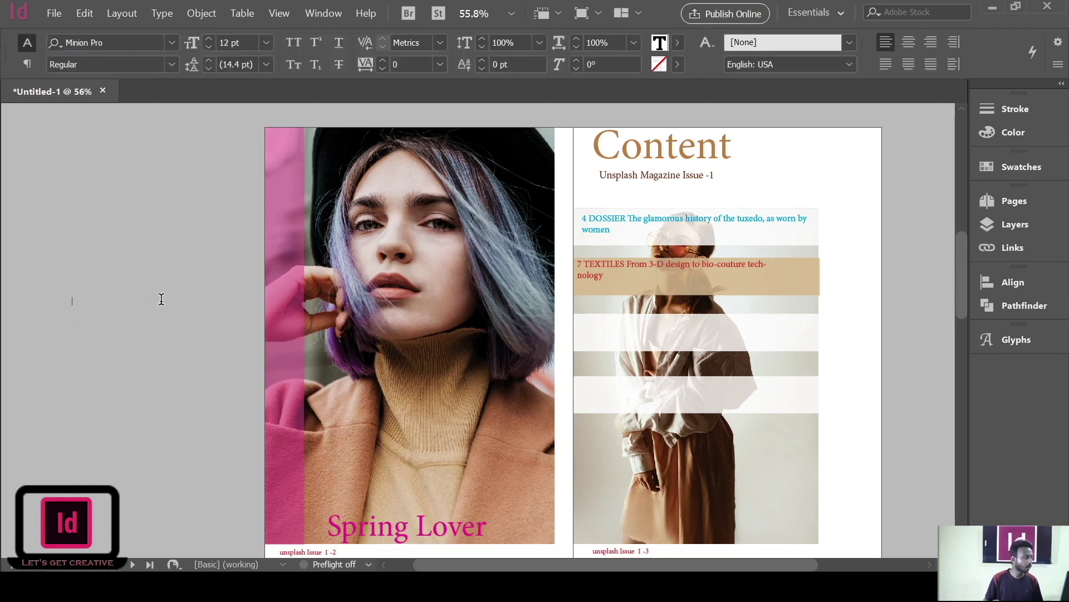
key(ctrl+shift+a)
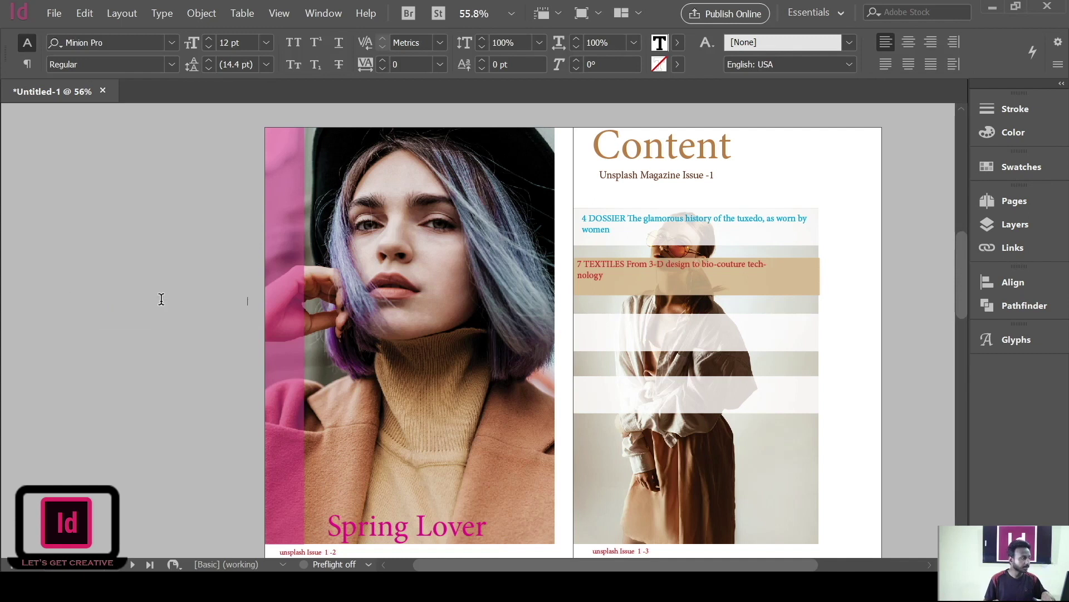
key(v)
drag(143, 323, 642, 336)
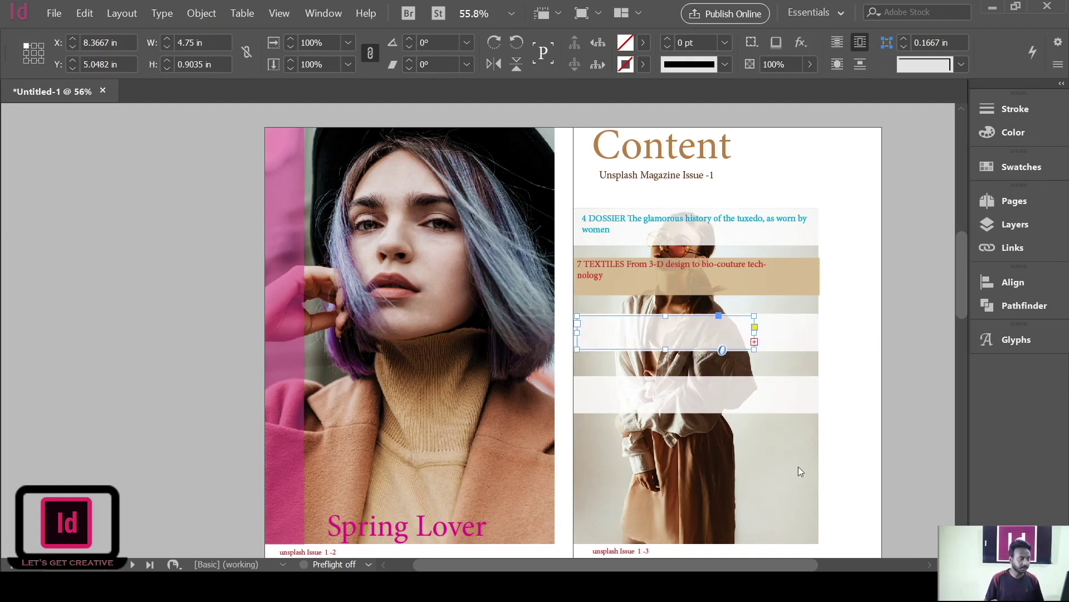
Step: Widen the BEST BUYS frame to about 6.51 in and set its text to 24 pt
drag(754, 332, 571, 319)
key(t)
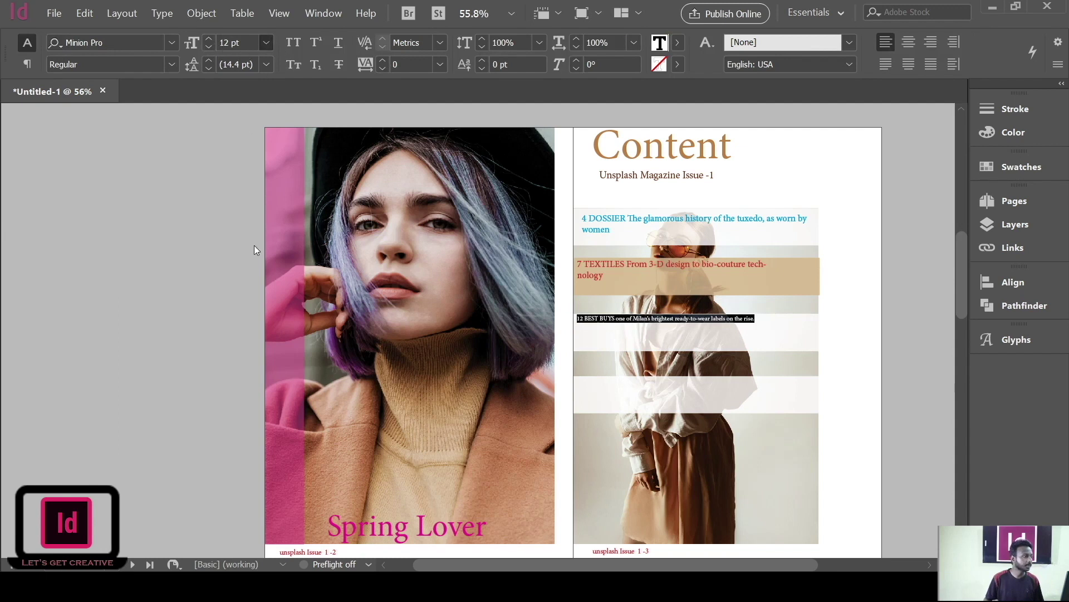
key(ctrl+shift+period)
key(ctrl+shift+period)
key(ctrl+shift+period)
key(ctrl+shift+period)
key(ctrl+shift+period)
key(ctrl+shift+period)
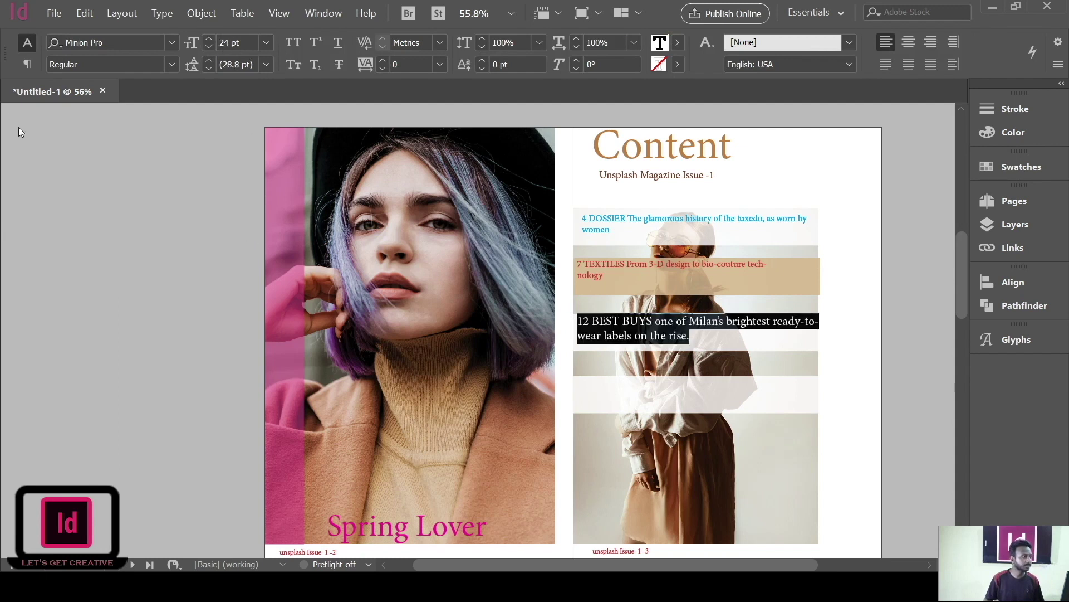
key(Escape)
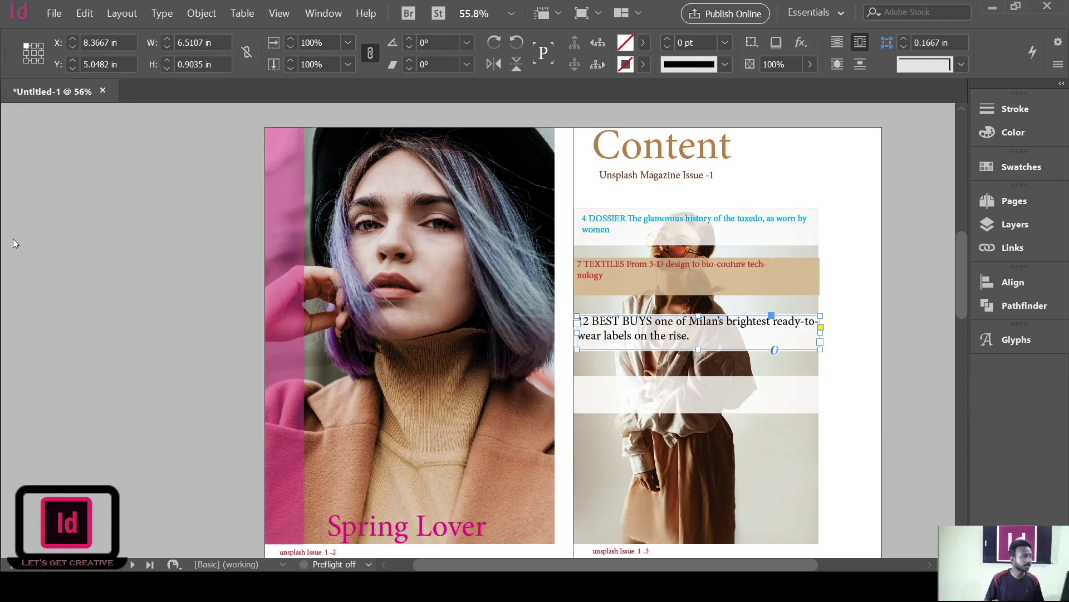
Step: Colour the whole BEST BUYS entry magenta and deselect it
double_click(690, 335)
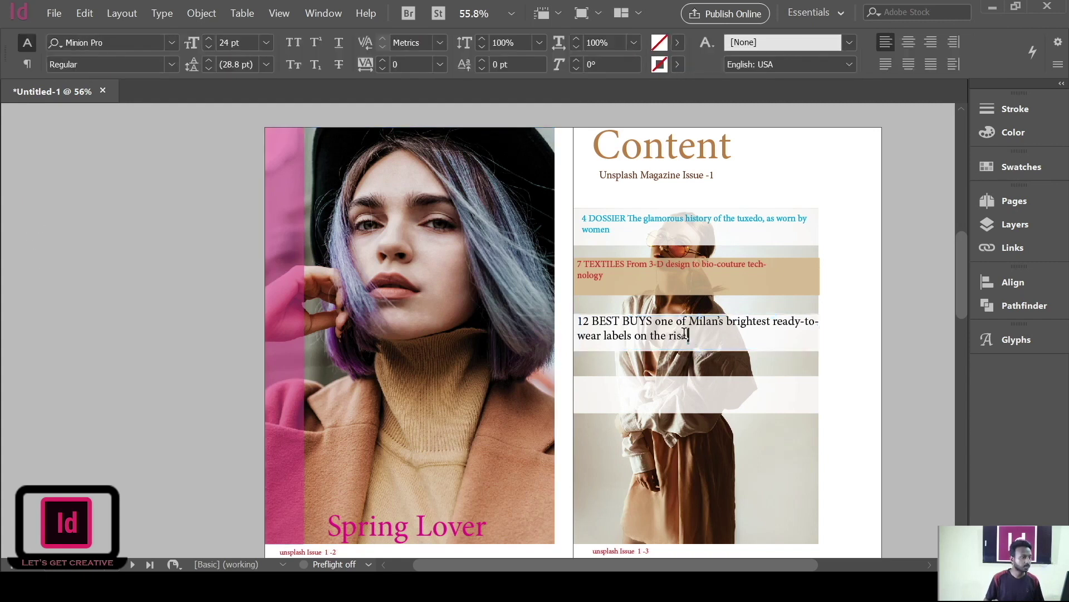
drag(690, 335, 583, 322)
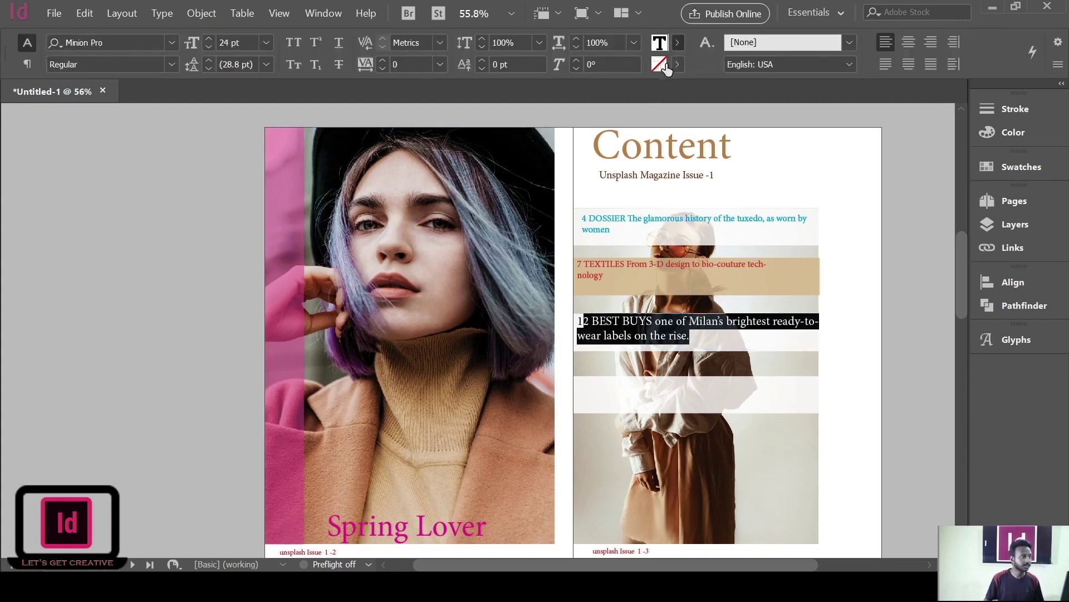
click(706, 341)
drag(577, 322, 589, 321)
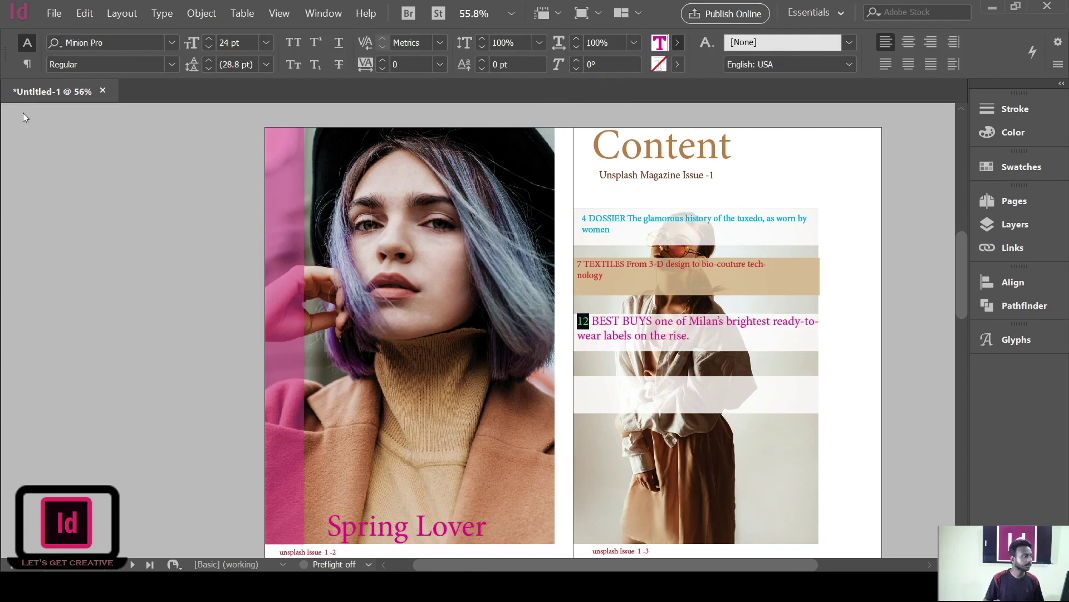
key(Escape)
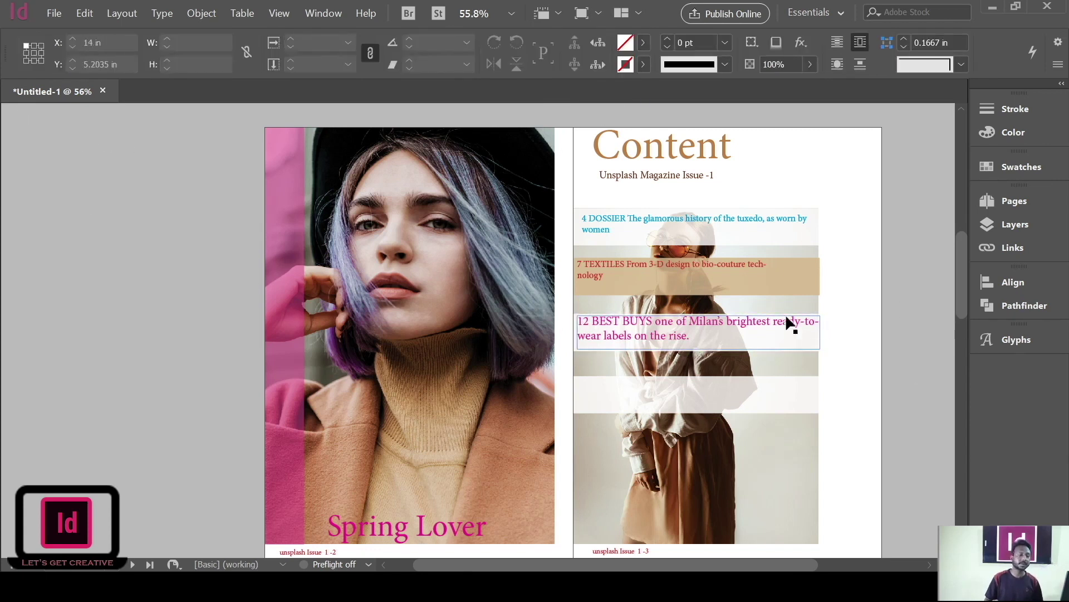
Step: Go to the blank spread of pages 4 and 5 and show its margin and column guides
scroll(785, 322, down, 10)
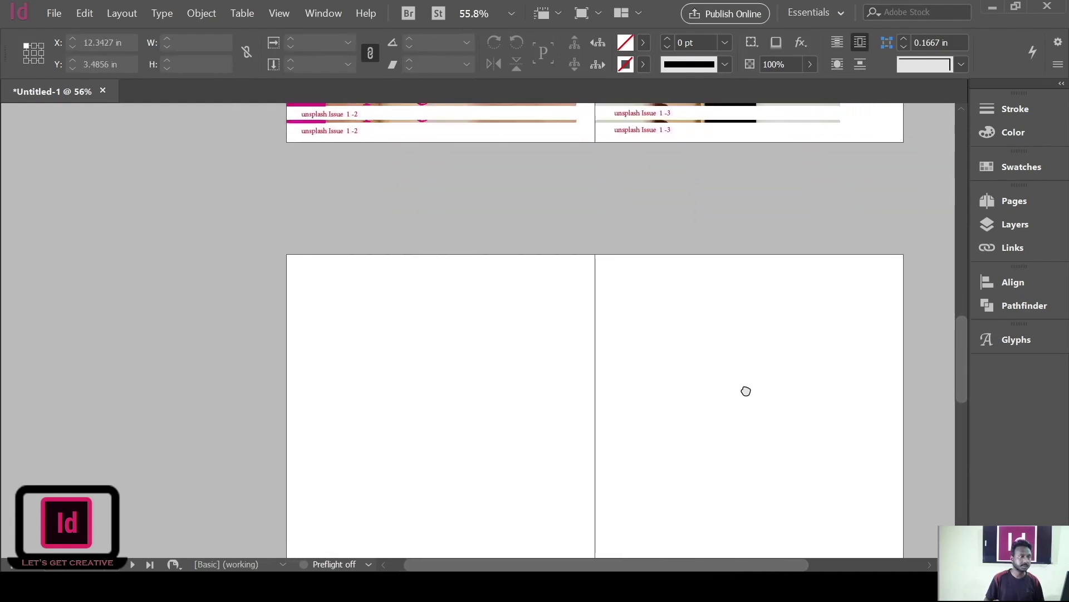
scroll(746, 391, up, 5)
drag(714, 388, 716, 485)
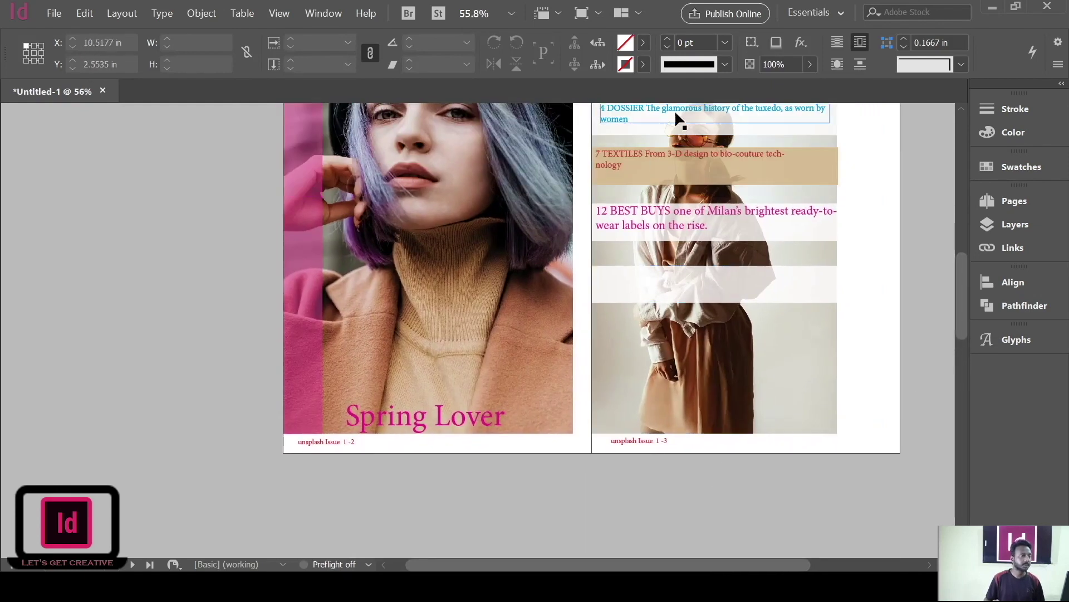
drag(723, 276, 711, 304)
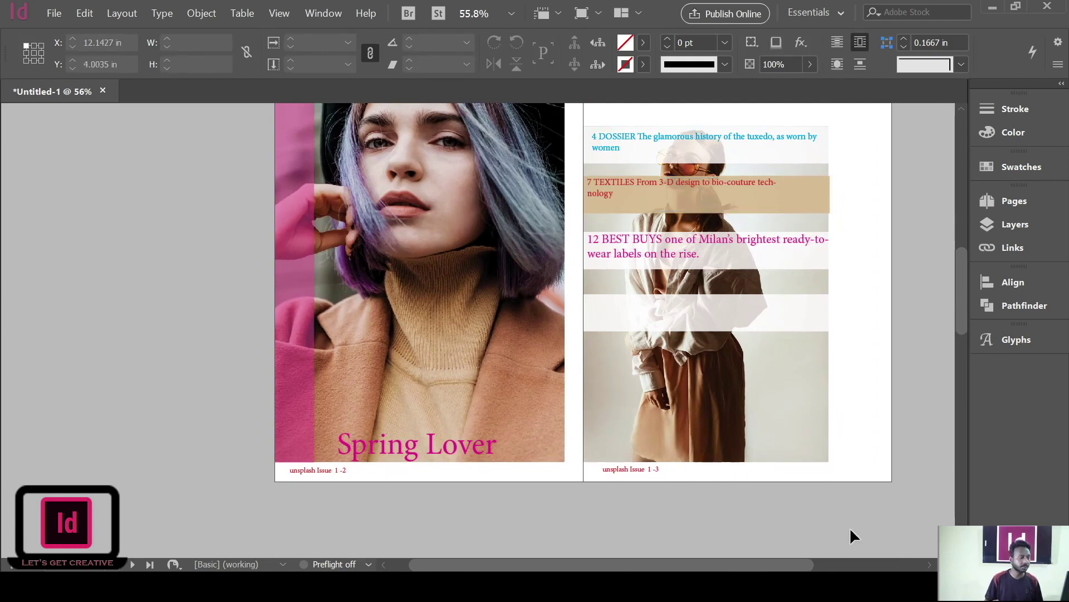
drag(552, 545, 563, 525)
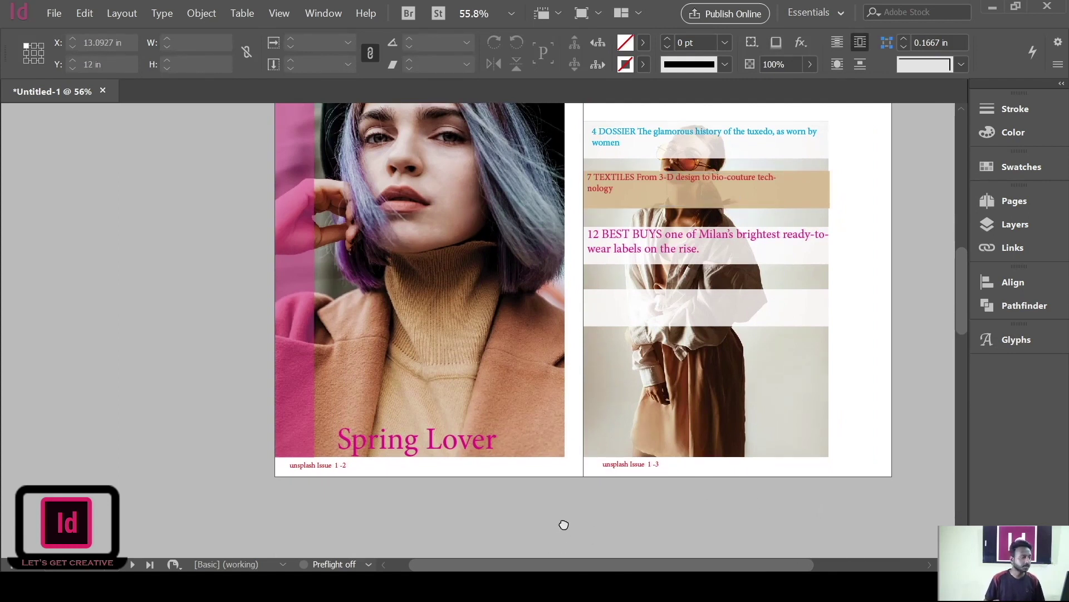
scroll(564, 525, down, 10)
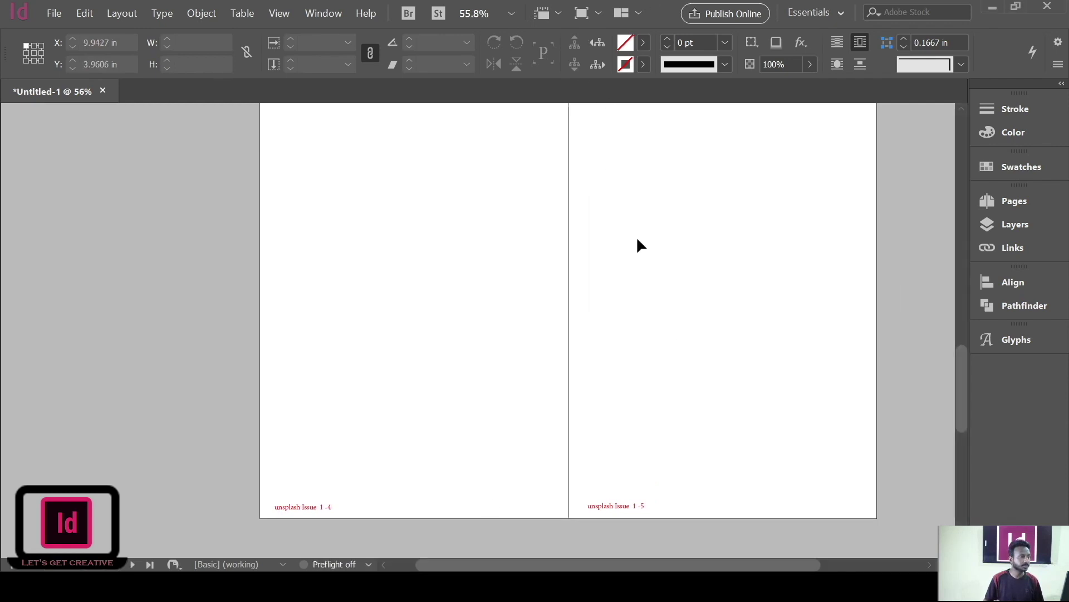
scroll(663, 267, up, 2)
scroll(664, 268, down, 1)
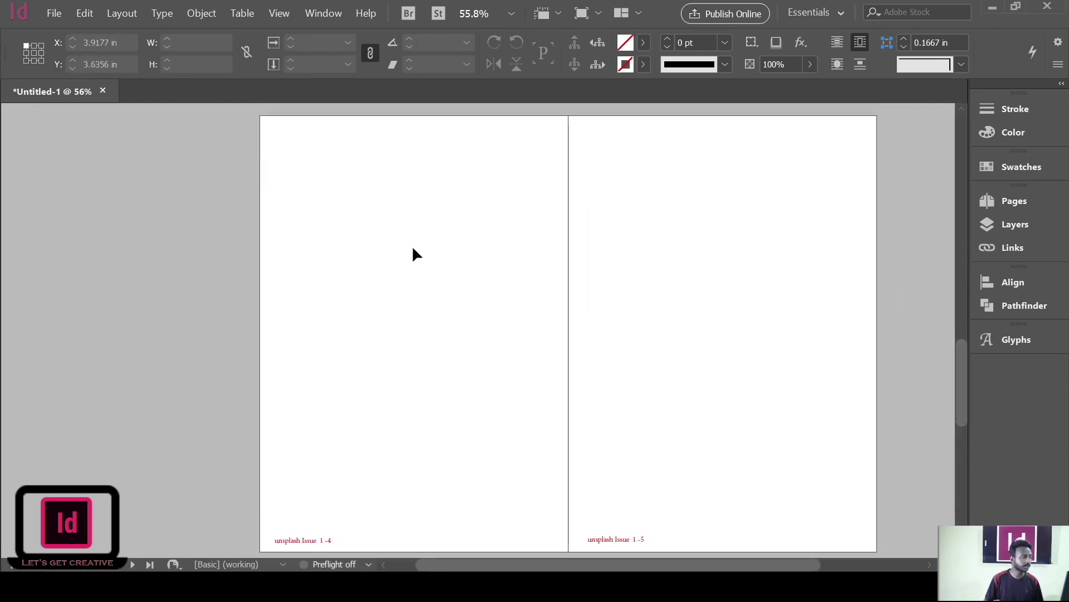
key(w)
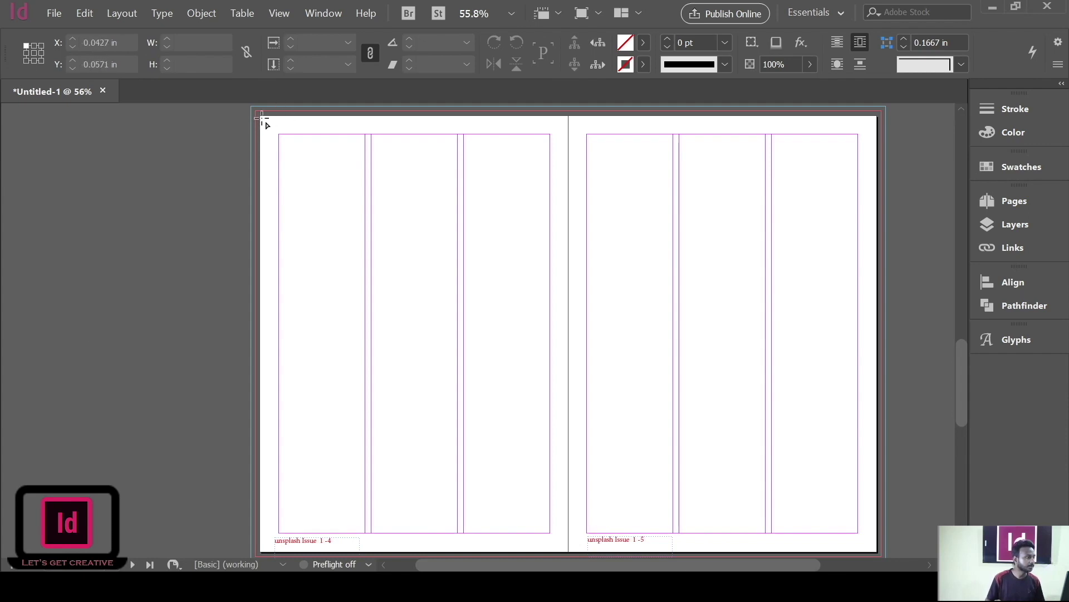
Step: Draw a rectangle about 4.13 by 11.19 in from page 4's upper-left corner, fill it with tan, and deselect it
drag(261, 116, 414, 533)
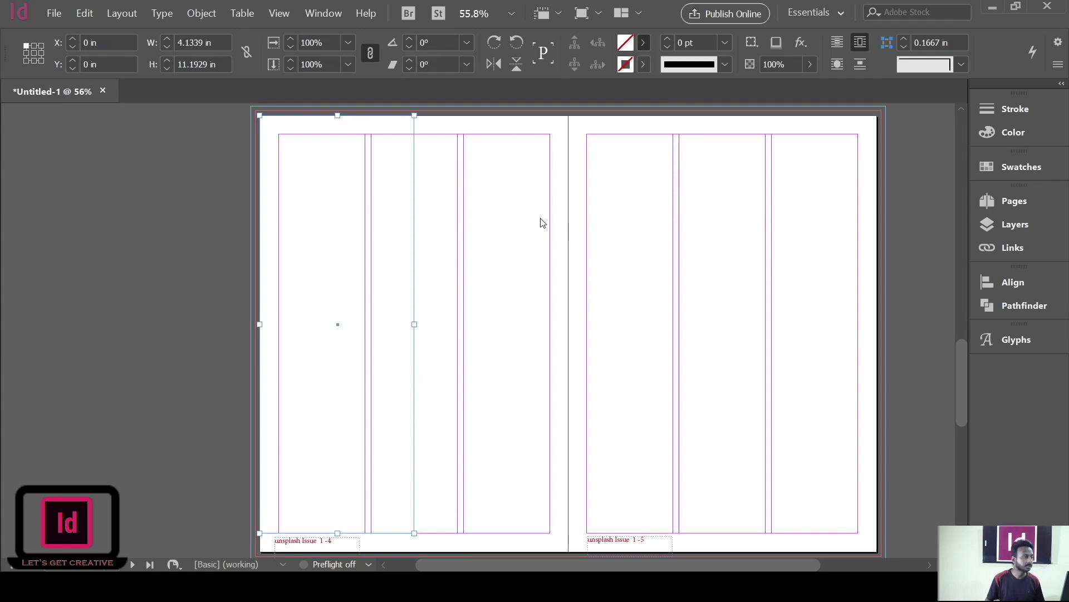
key(comma)
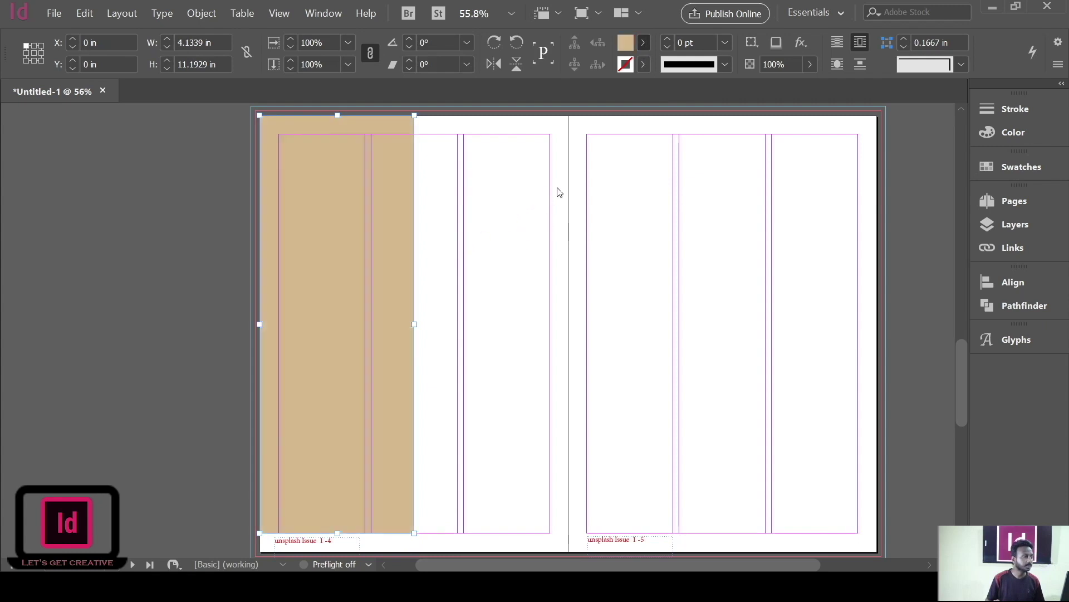
click(107, 167)
click(403, 161)
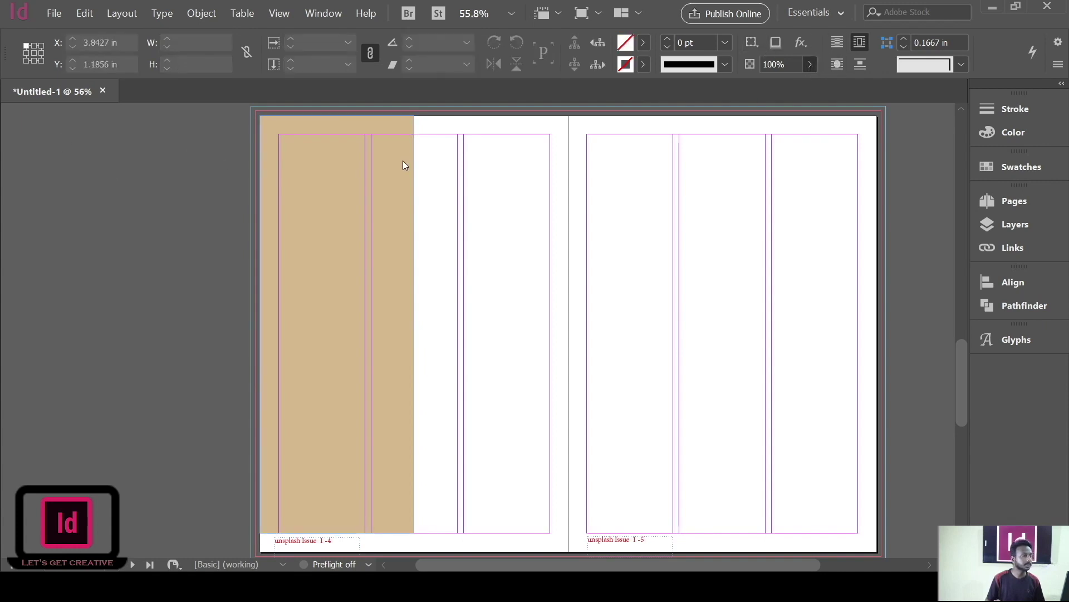
Step: Lower the opacity of the tan rectangle on page 4 to a pale tint and deselect it
drag(785, 82, 767, 86)
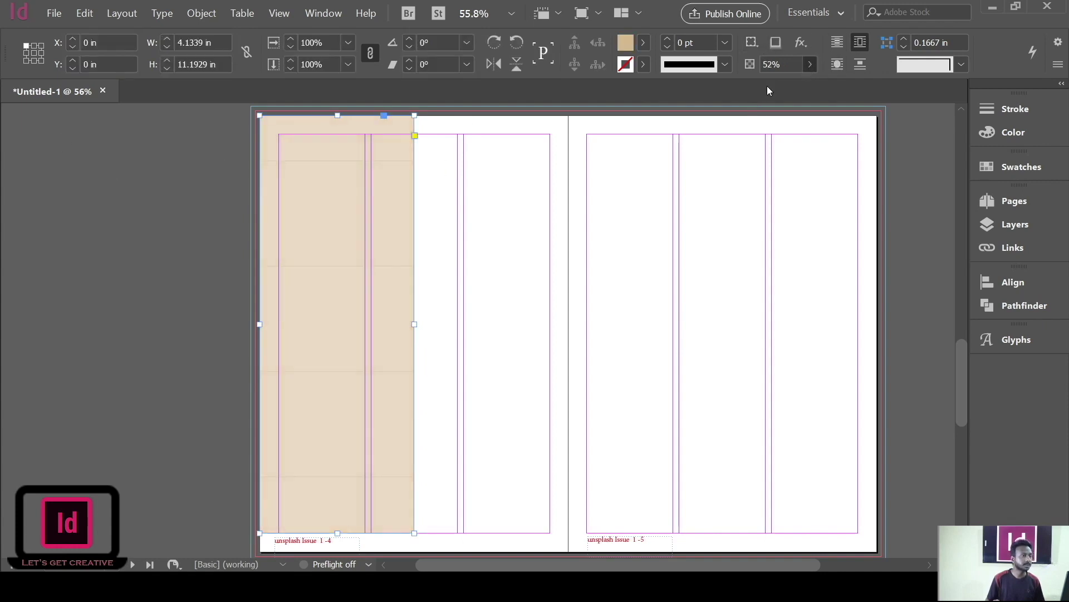
click(210, 208)
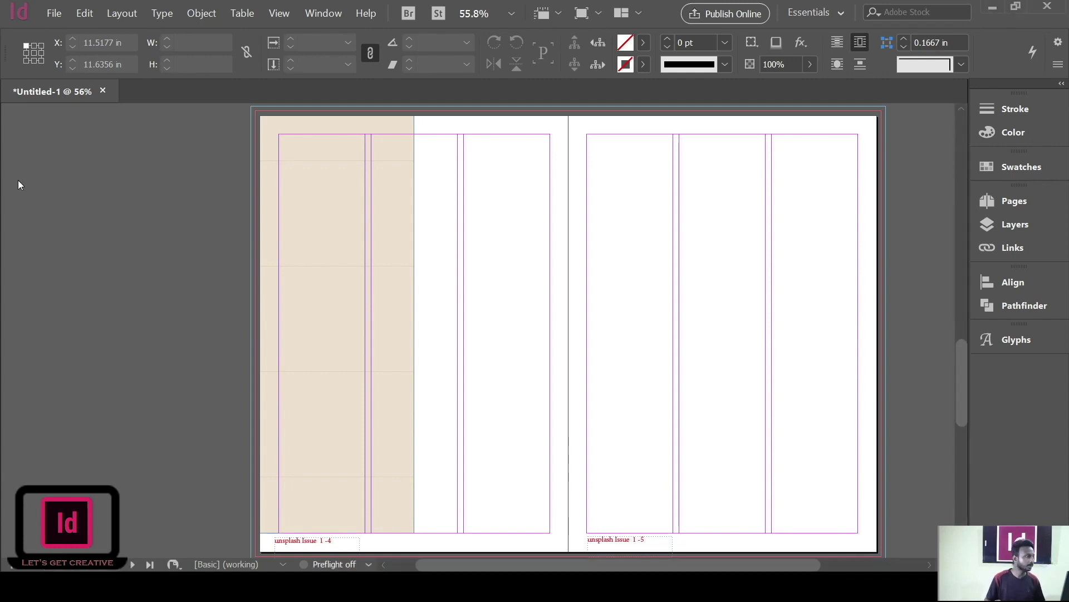
Step: Draw a text frame about 2.39 by 10.67 in over page 4's first column and paste the "Set in the idyllic forest" passage into it
key(t)
drag(280, 135, 368, 532)
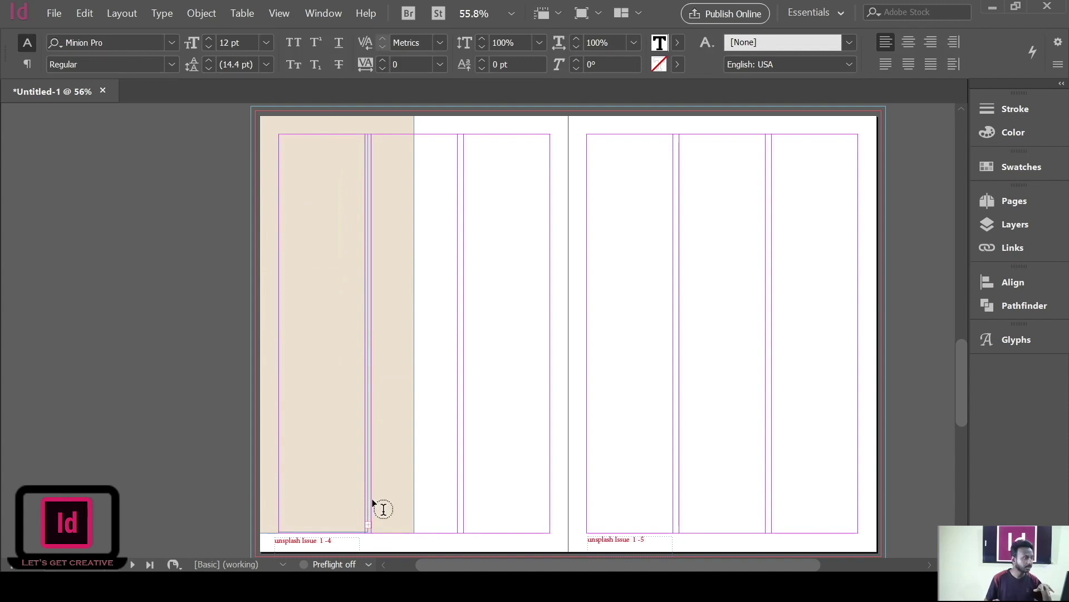
key(Escape)
click(273, 215)
key(ctrl+shift+a)
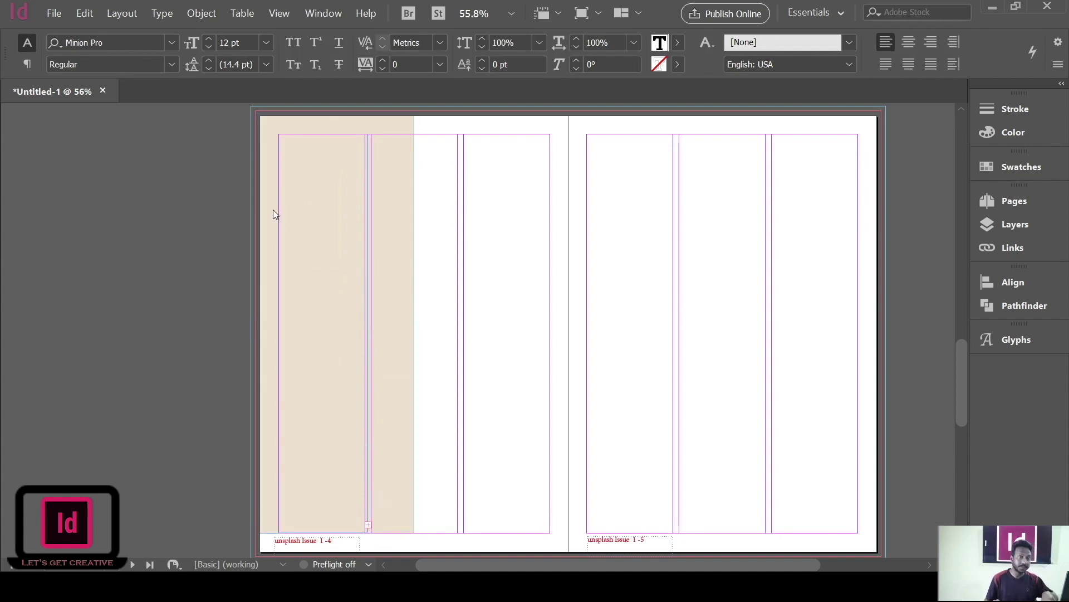
key(ctrl+v)
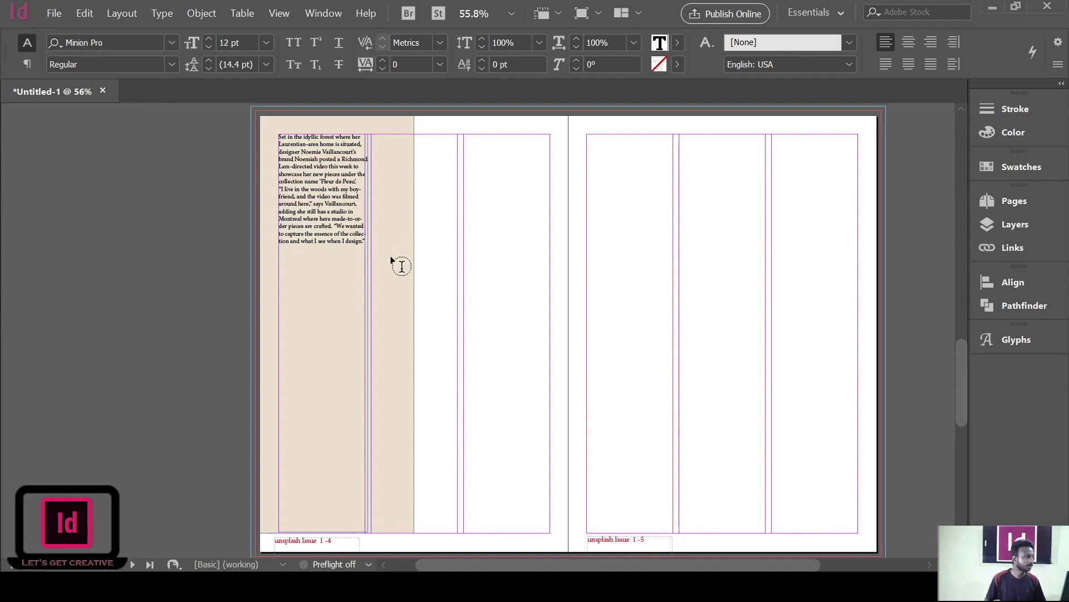
Step: Set the whole first-column passage to 23 pt and finish editing its text
drag(366, 242, 274, 129)
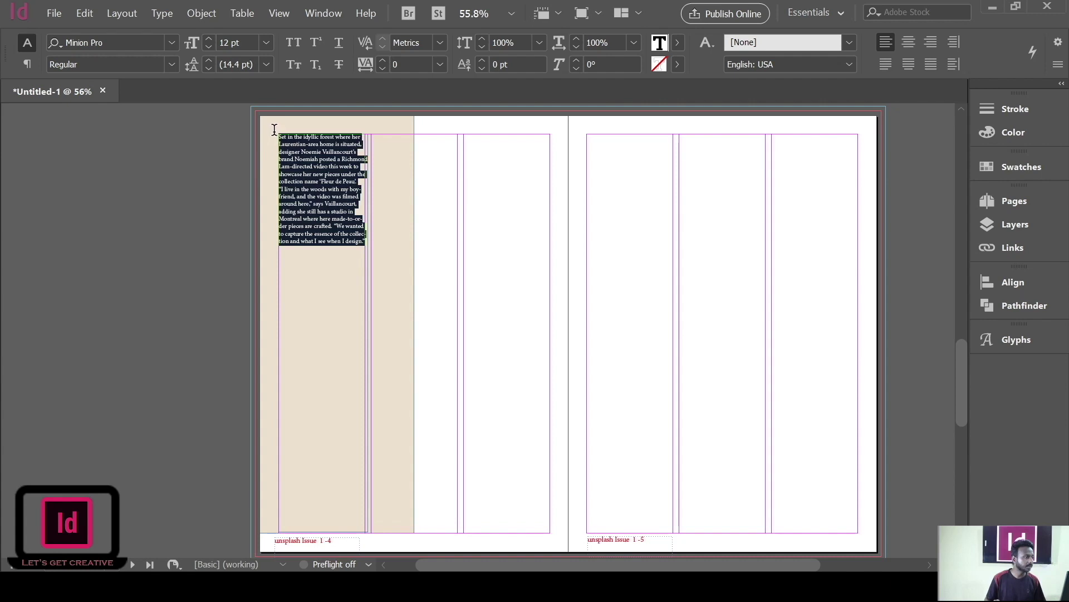
click(210, 38)
click(209, 38)
click(210, 38)
click(209, 38)
click(210, 38)
click(209, 38)
click(210, 38)
click(209, 38)
click(209, 38)
click(209, 38)
click(210, 38)
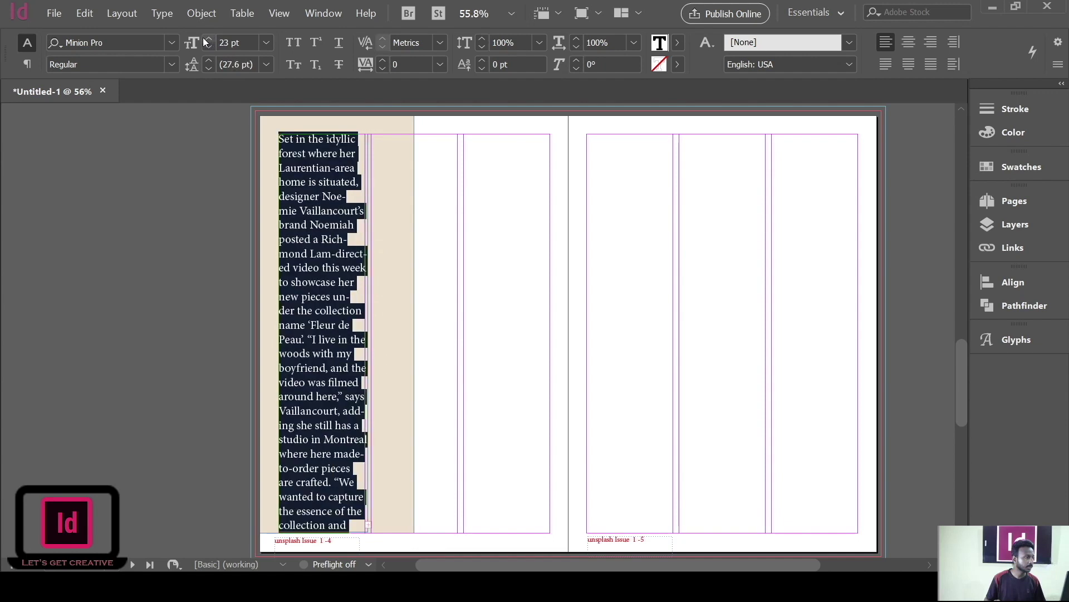
key(Escape)
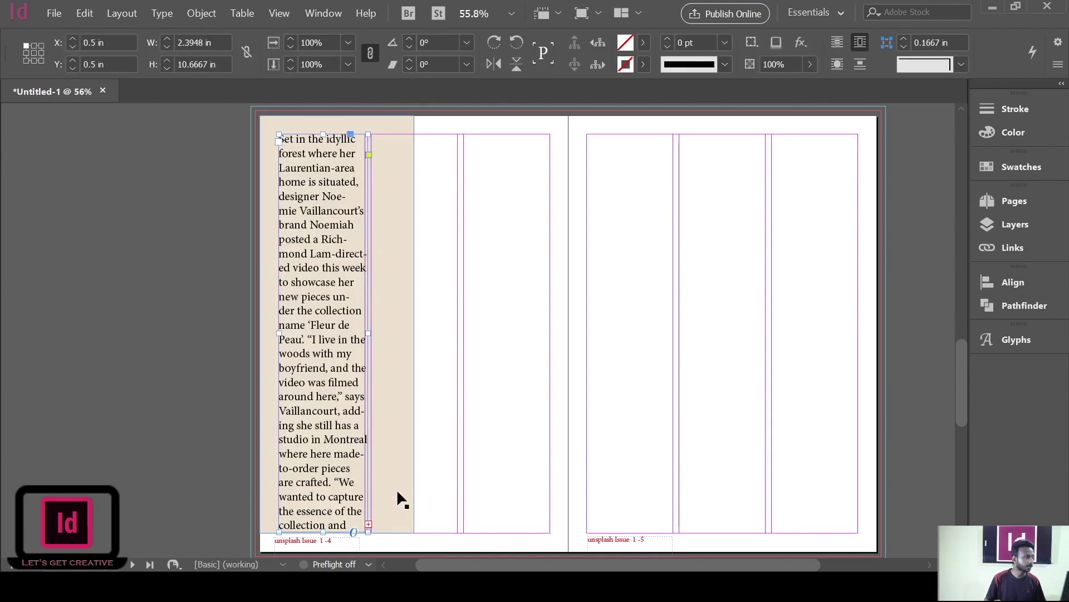
Step: Thread the first column's overset text into a new frame about 2.31 by 4.67 in at the head of the second column
click(368, 524)
drag(372, 138, 456, 308)
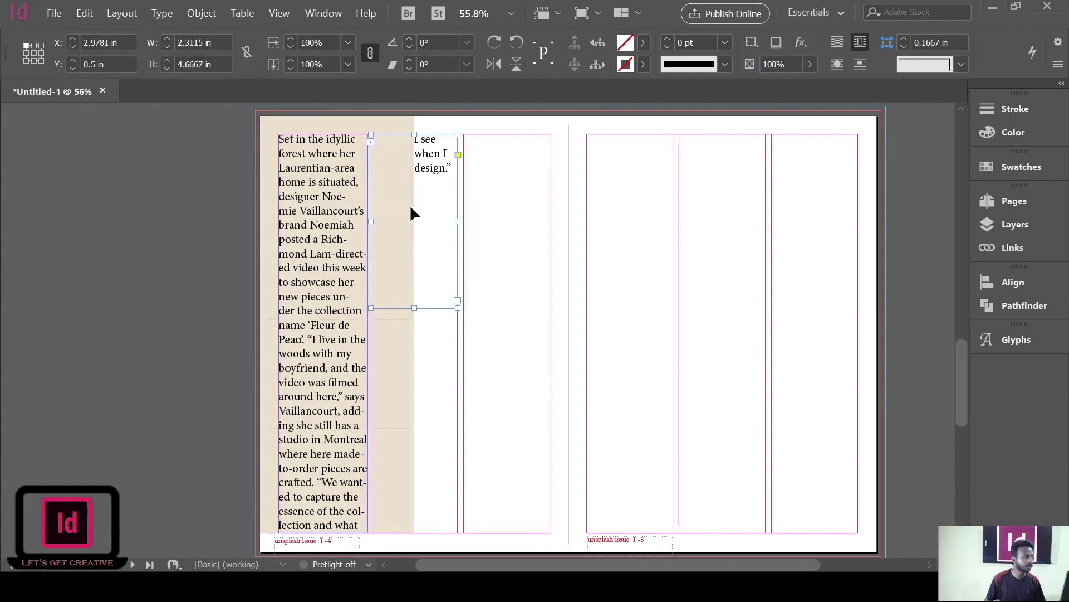
click(167, 212)
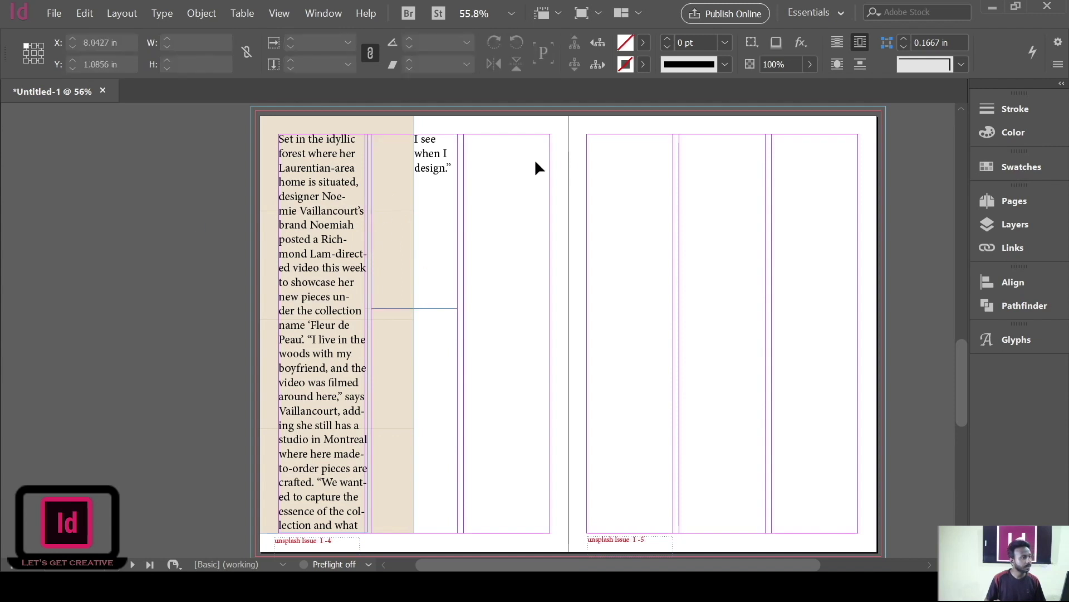
Step: Let the continuation text run over the tan rectangle instead of wrapping, and shorten its frame to just below the two lines
click(404, 159)
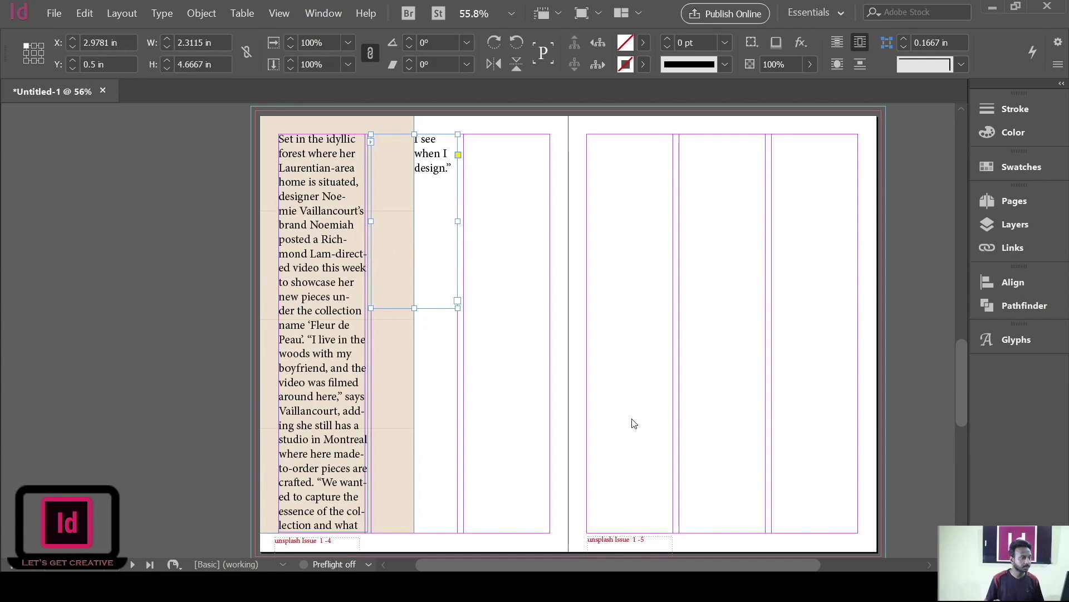
click(152, 259)
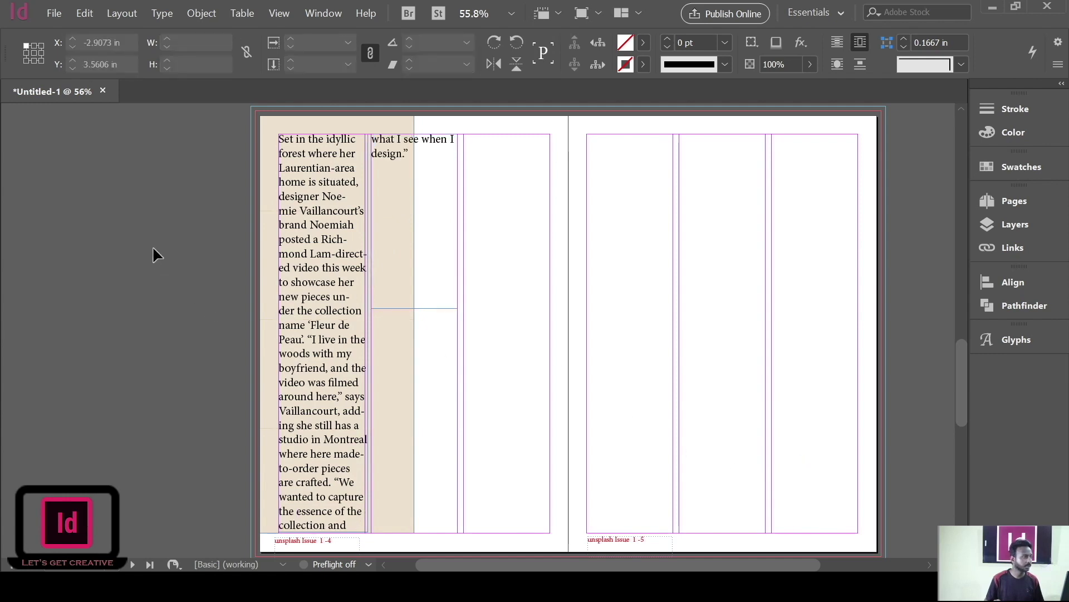
click(409, 289)
drag(414, 308, 406, 164)
click(217, 209)
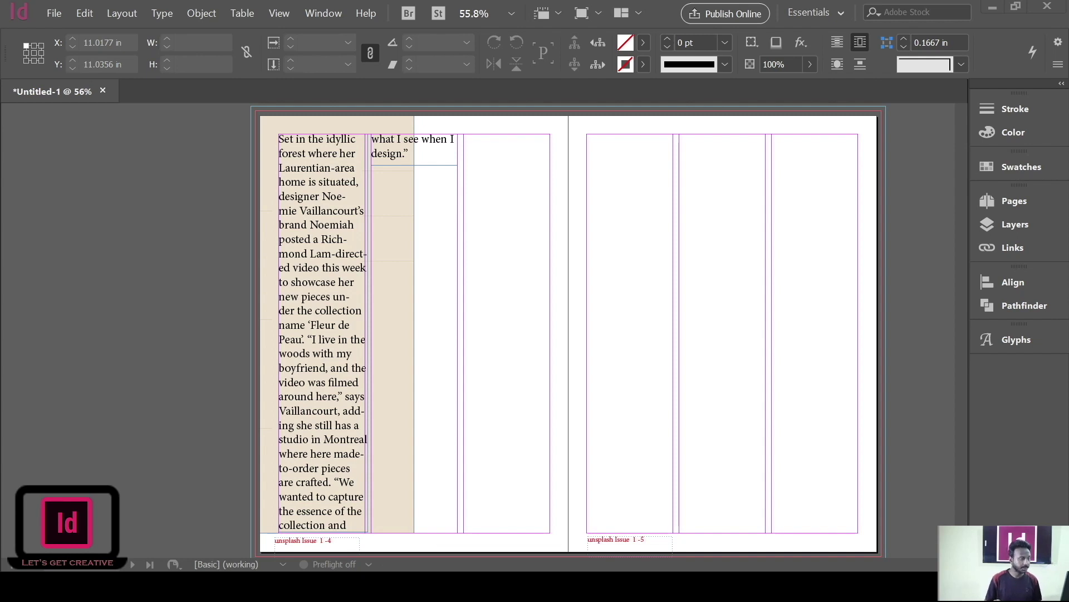
Step: Draw a text frame about 2.39 by 9.67 in below the second column's continuation and paste the "starting point" passage into it
key(t)
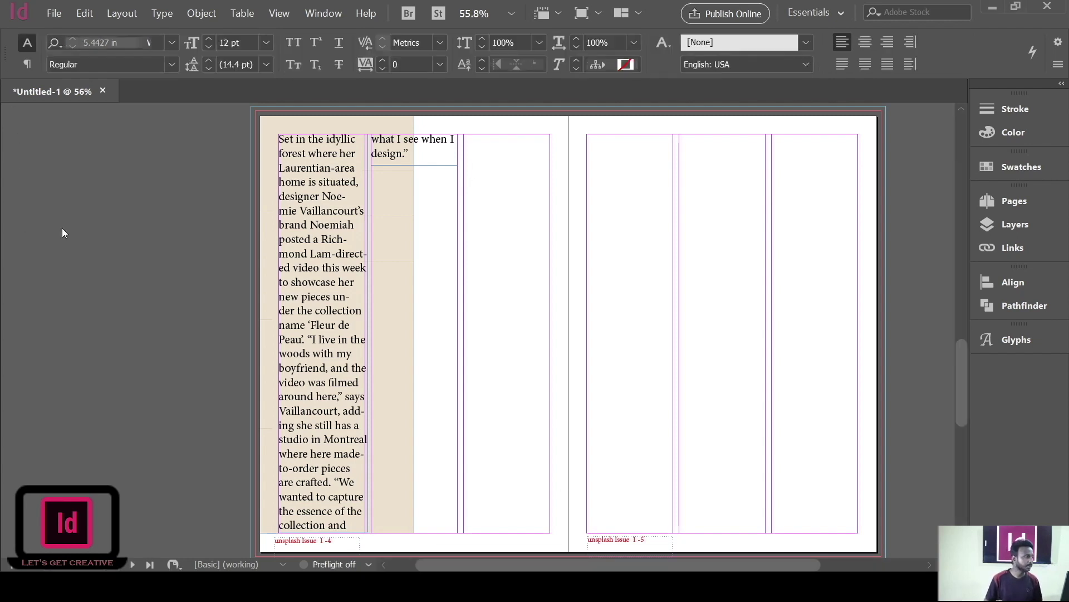
click(372, 169)
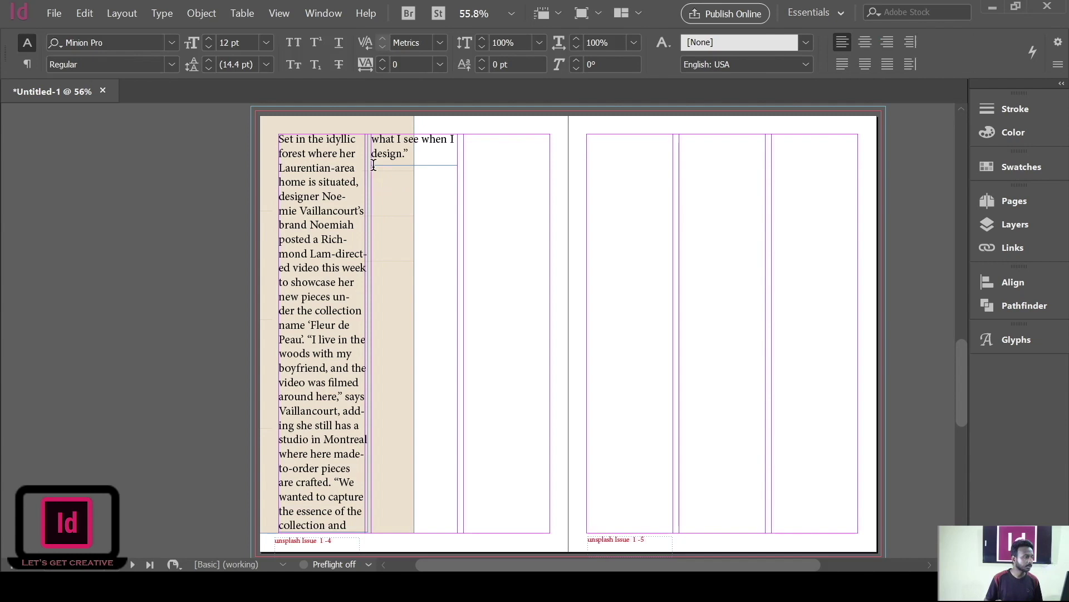
click(383, 178)
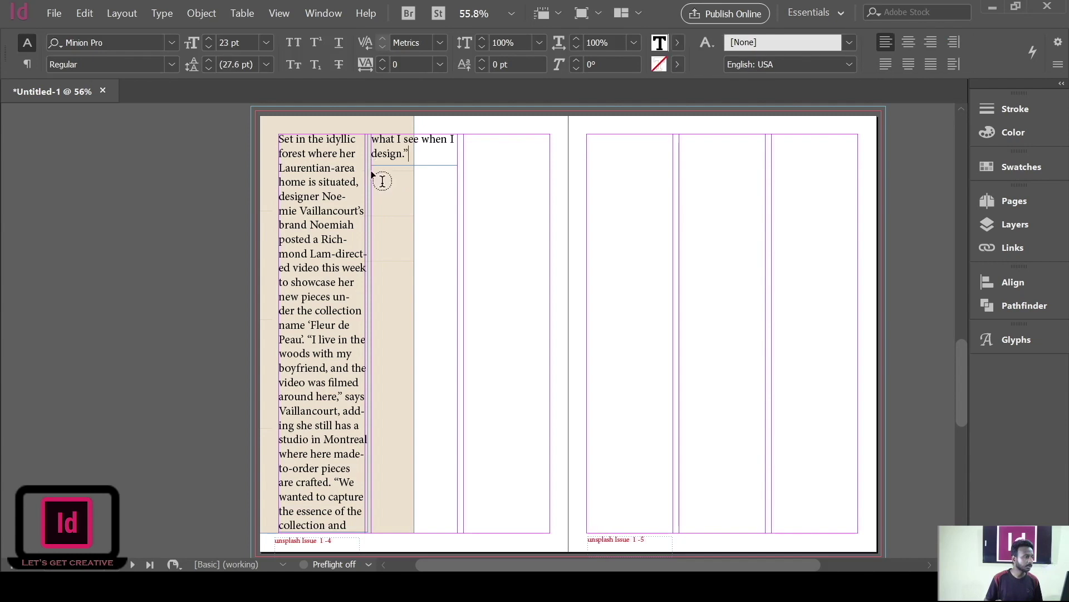
drag(371, 171, 462, 535)
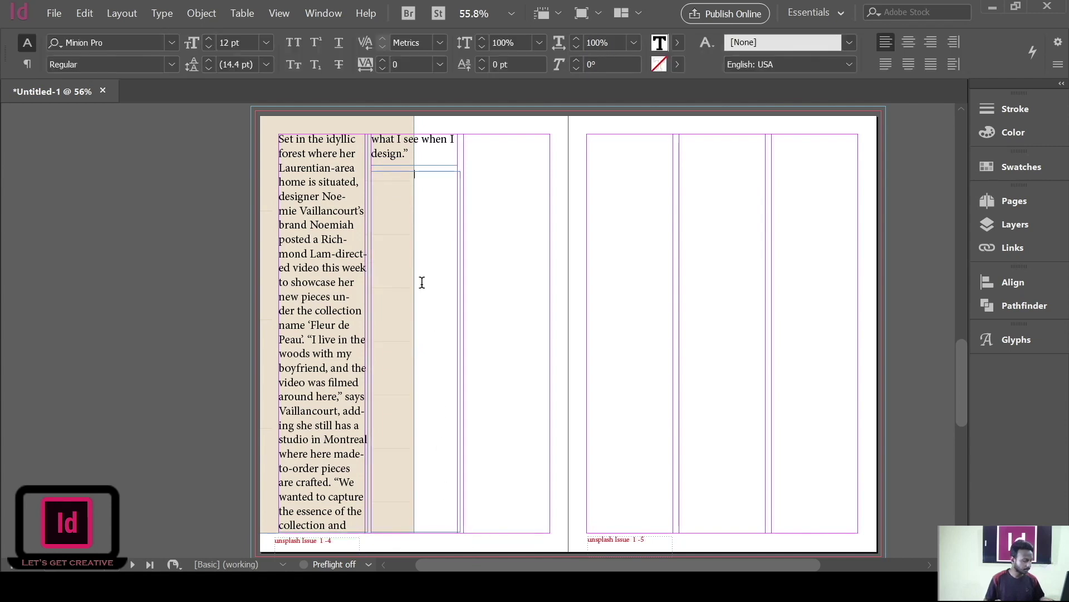
key(ctrl+v)
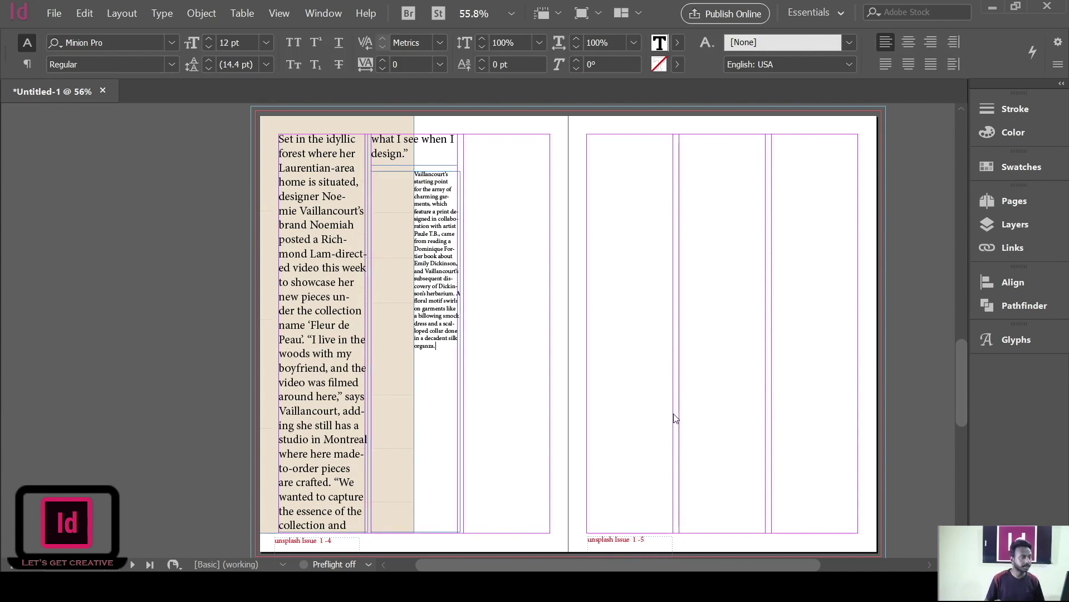
Step: Let the second-column passage run over the tan rectangle and enlarge its text until it fills the frame
drag(407, 258, 371, 170)
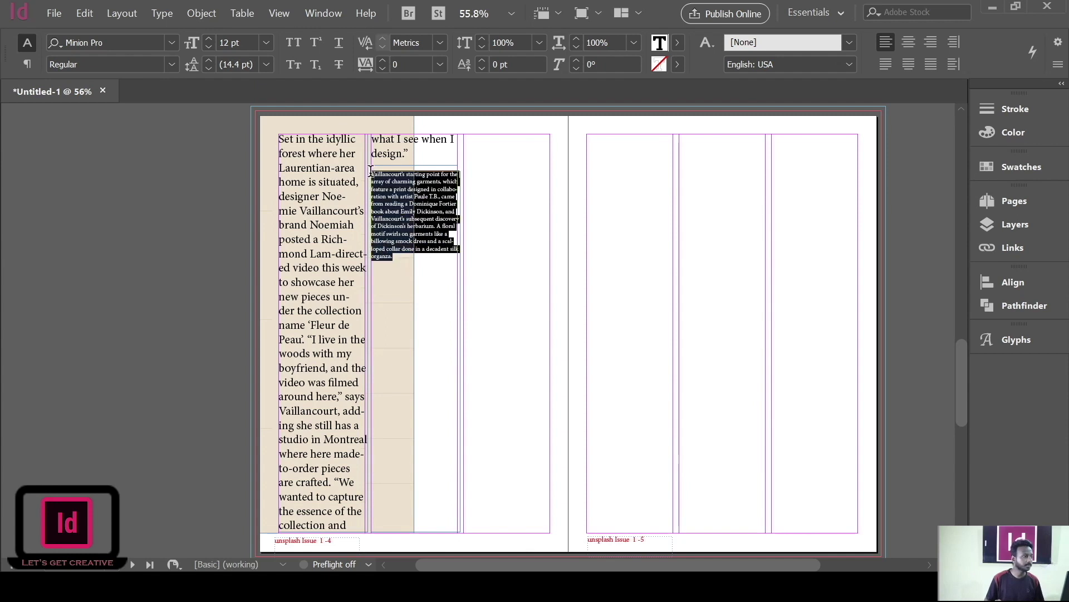
click(209, 40)
click(209, 40)
click(209, 40)
click(209, 40)
click(209, 40)
click(209, 40)
click(209, 41)
click(209, 40)
click(209, 40)
click(209, 45)
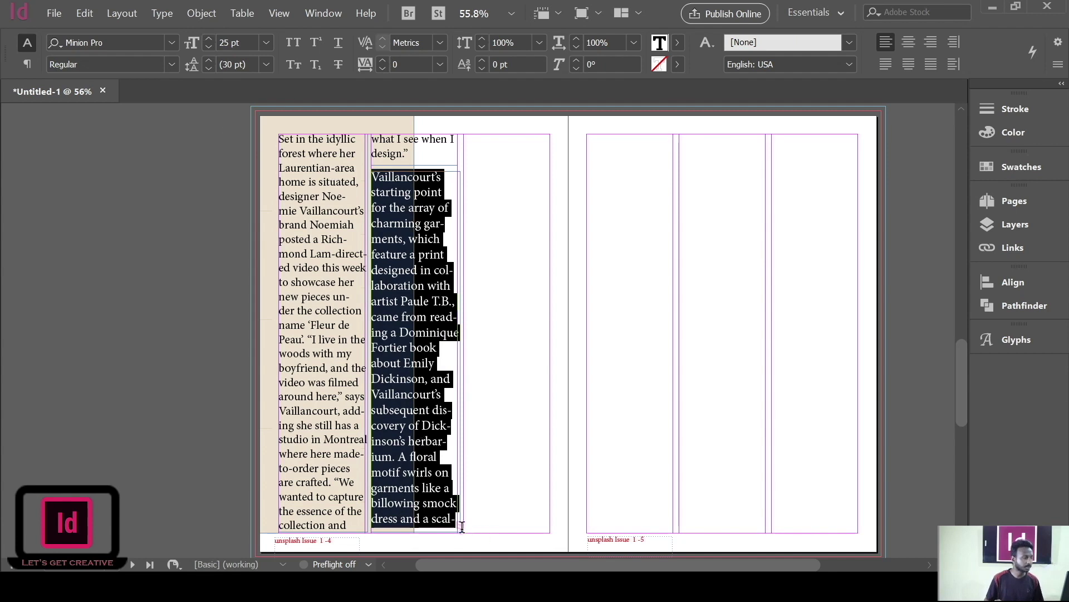
key(Escape)
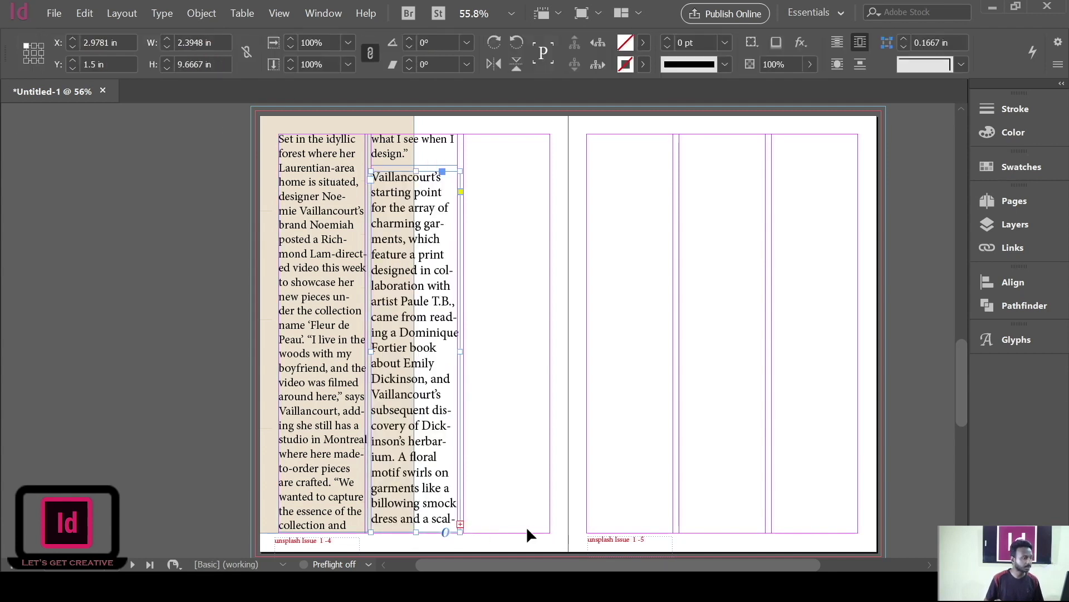
click(464, 482)
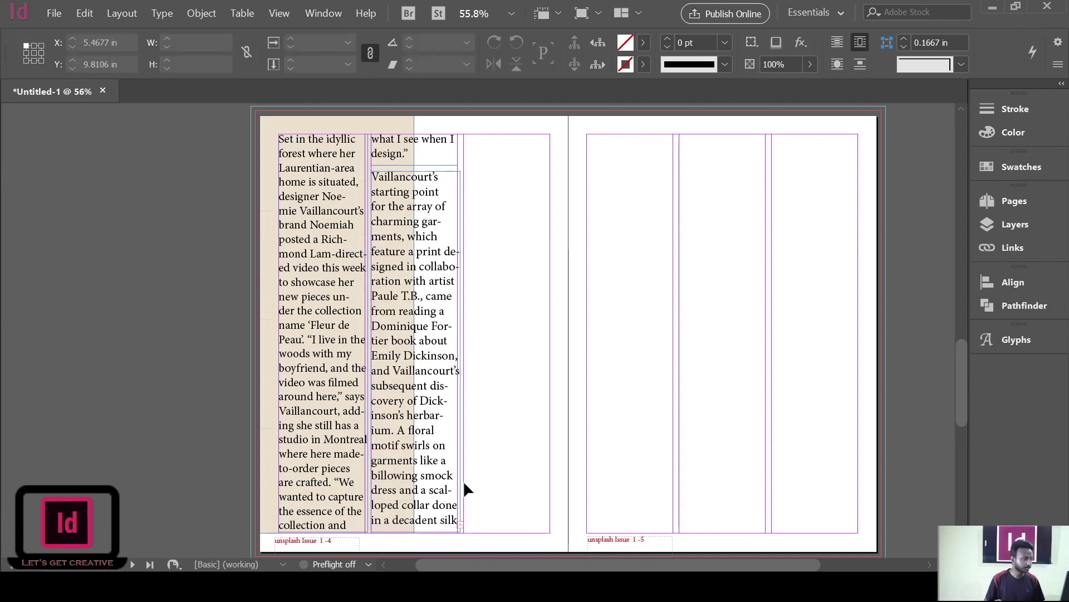
Step: Thread the second-column passage's overset text into a new frame about 2.31 by 0.5 in at the head of the third column
click(461, 519)
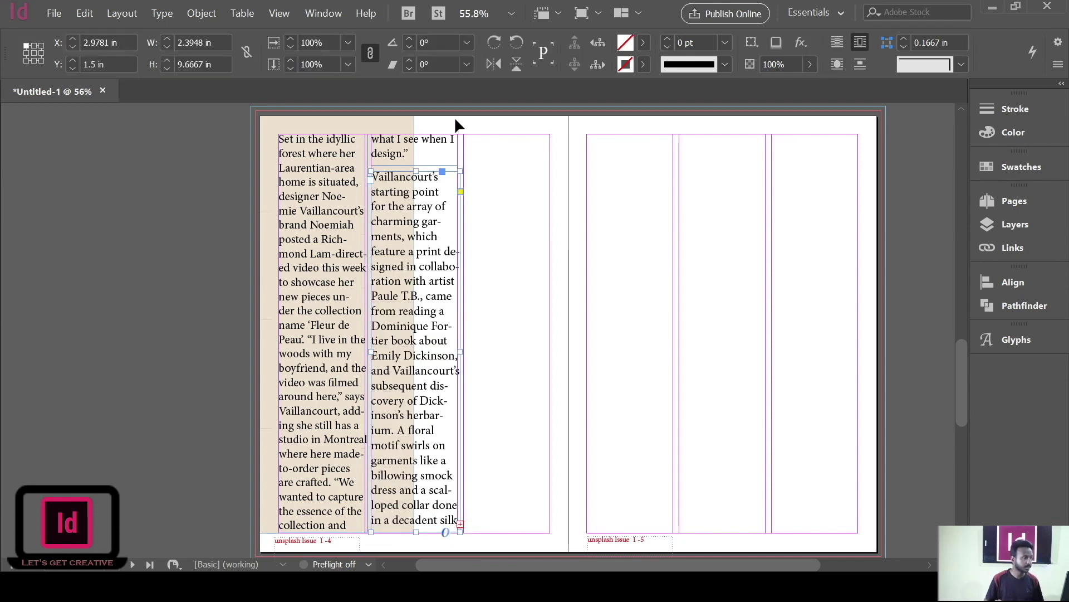
click(461, 525)
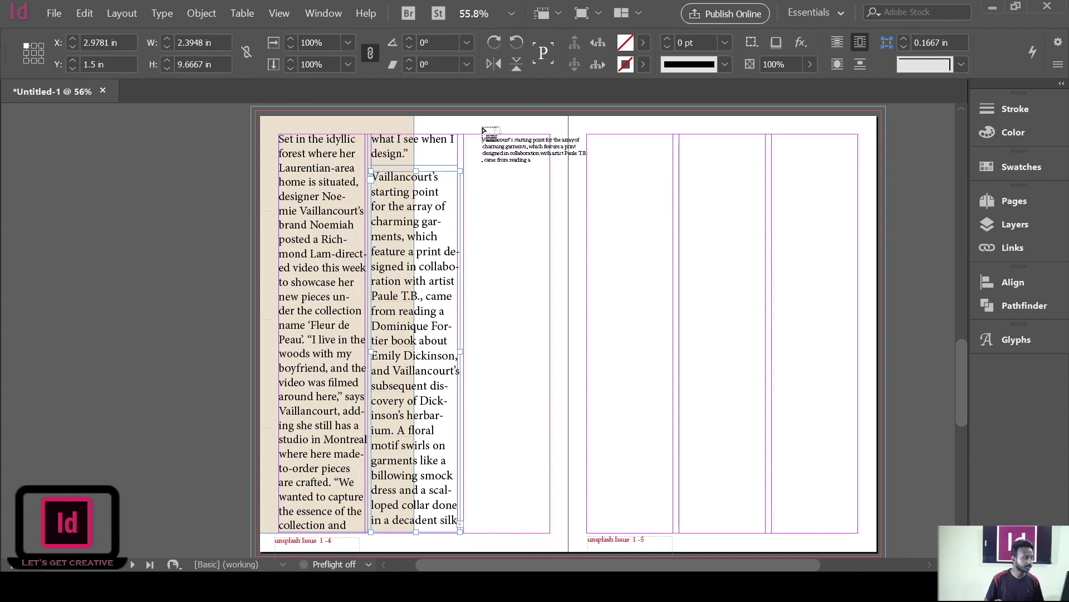
drag(464, 134, 508, 155)
click(156, 222)
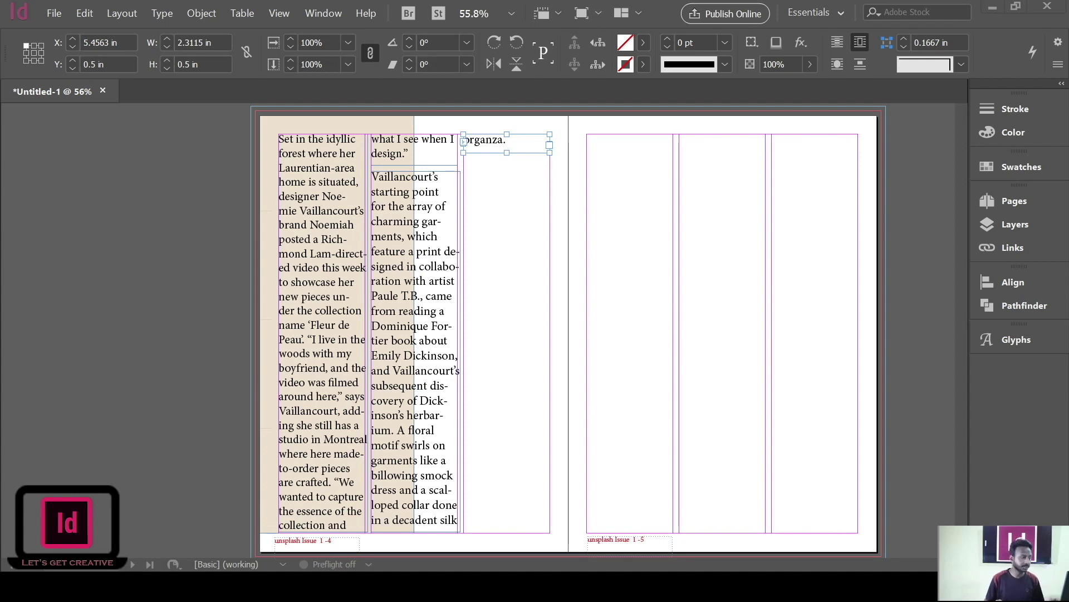
Step: Draw a frame about 2.31 by 9.83 in below "organza." in the third column and insert the "The lookbook for the collection" passage
key(alt+Tab)
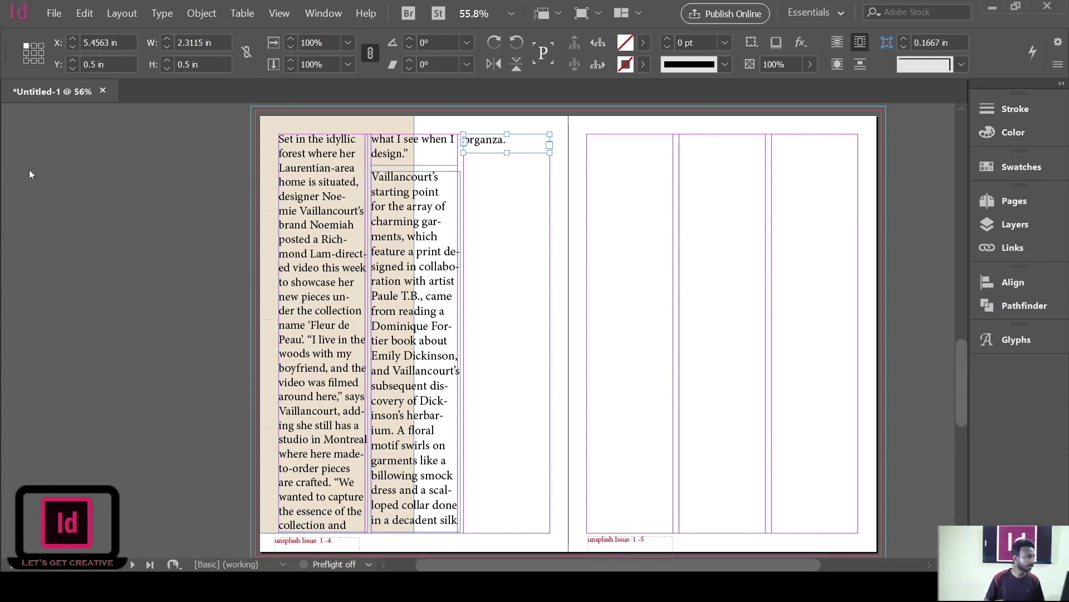
key(f)
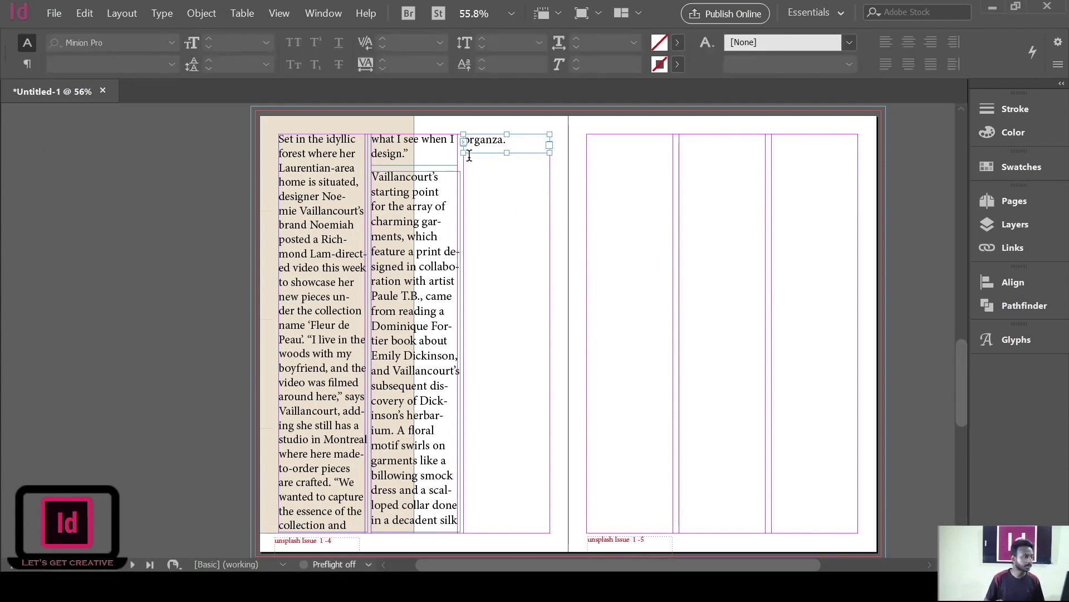
mouse_move(464, 159)
mouse_down()
mouse_move(556, 322)
mouse_move(536, 471)
mouse_move(549, 528)
mouse_up()
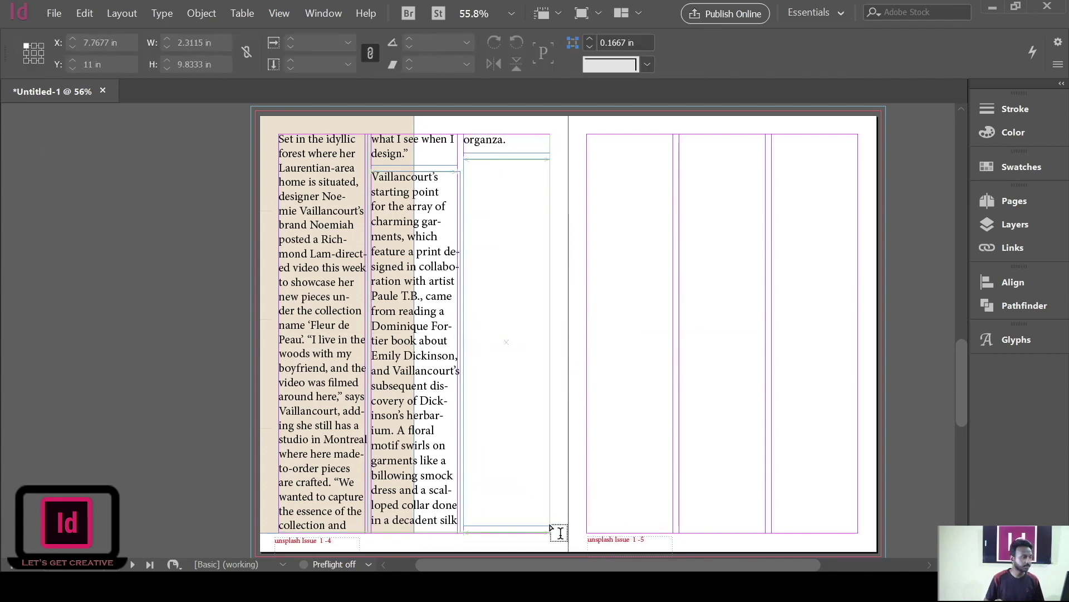
key(t)
click(539, 322)
text(The lookbook for the collection was photographed by Naomie Tremblay, and the photographer can be seen in the recently uploaded video. "The ladies in the film are my friends and collaborators," says Vaillancourt, who has also worked with Montreal-based creative Estée Preda for her designs.)
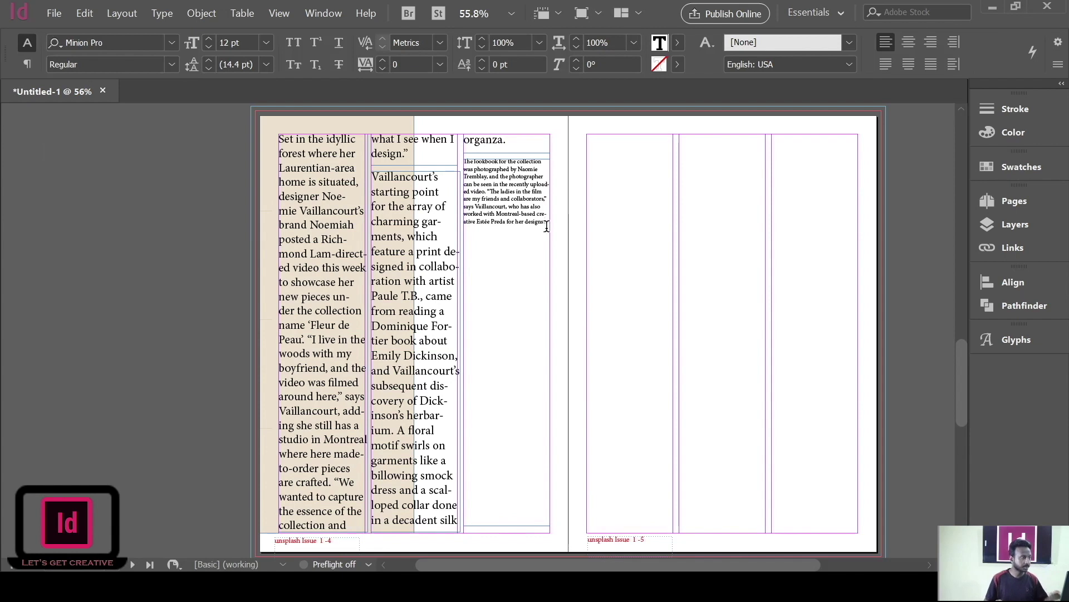
Step: Set the whole lookbook passage in the third column to 23 pt and deselect the text
key(ctrl+a)
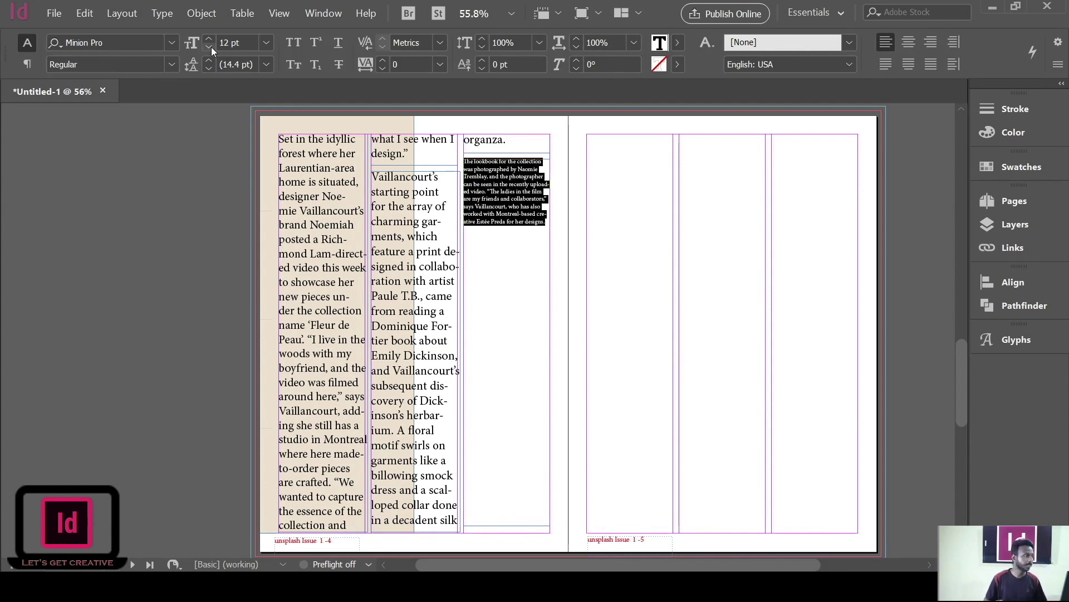
click(212, 37)
click(212, 37)
click(212, 37)
click(212, 37)
click(210, 37)
click(211, 36)
click(211, 37)
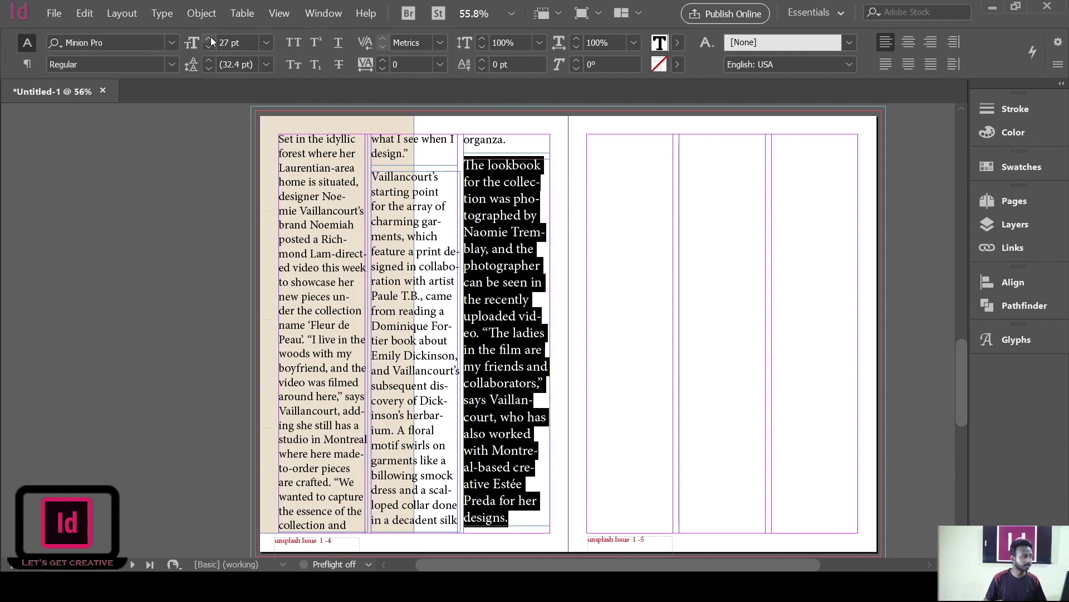
click(210, 37)
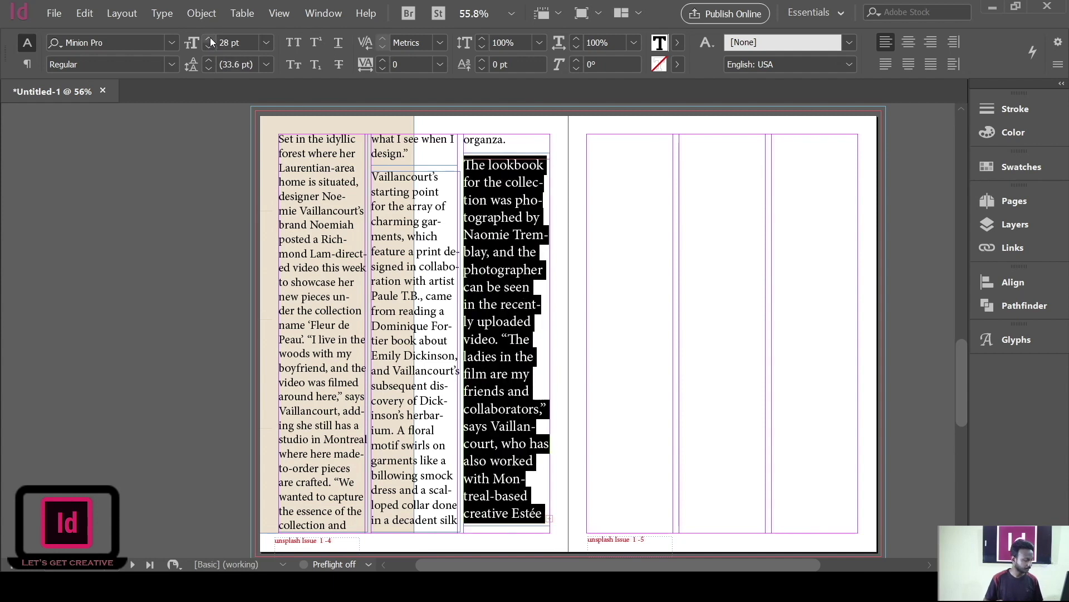
key(Down)
key(Down)
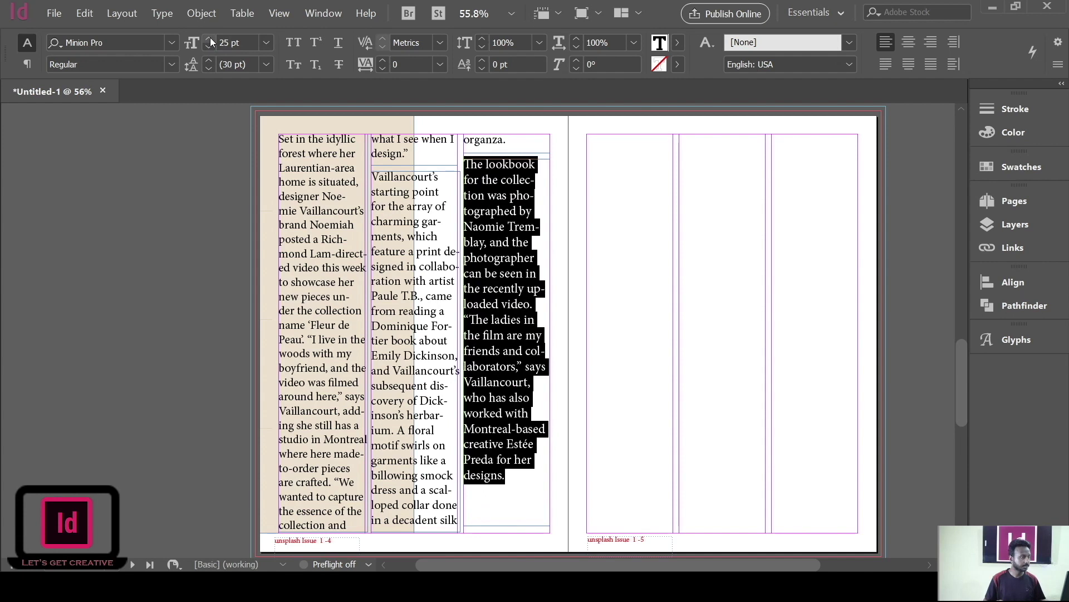
key(Down)
key(Down)
key(Down)
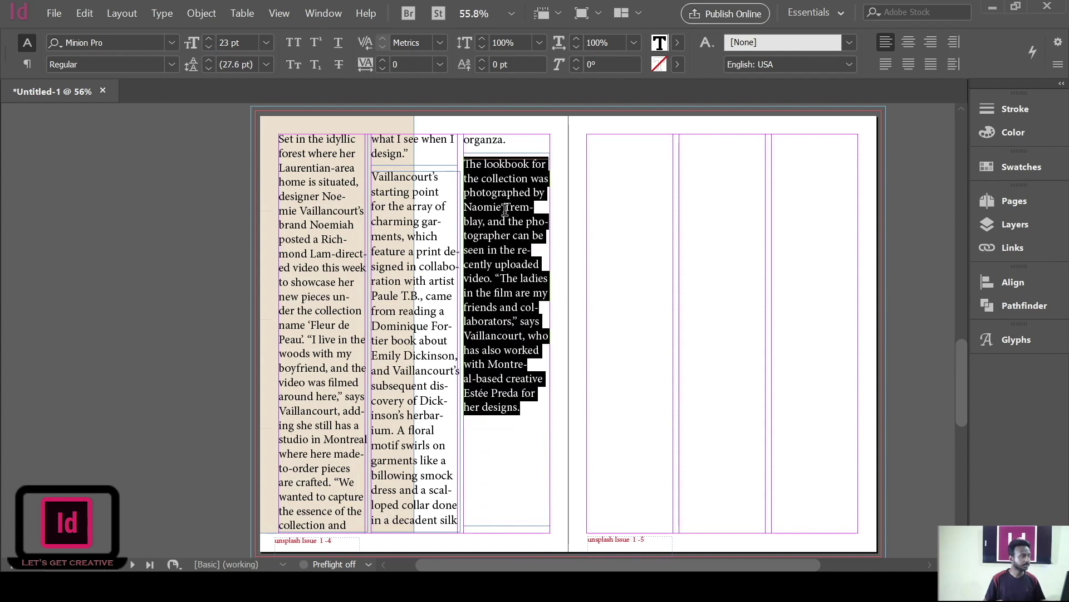
click(532, 249)
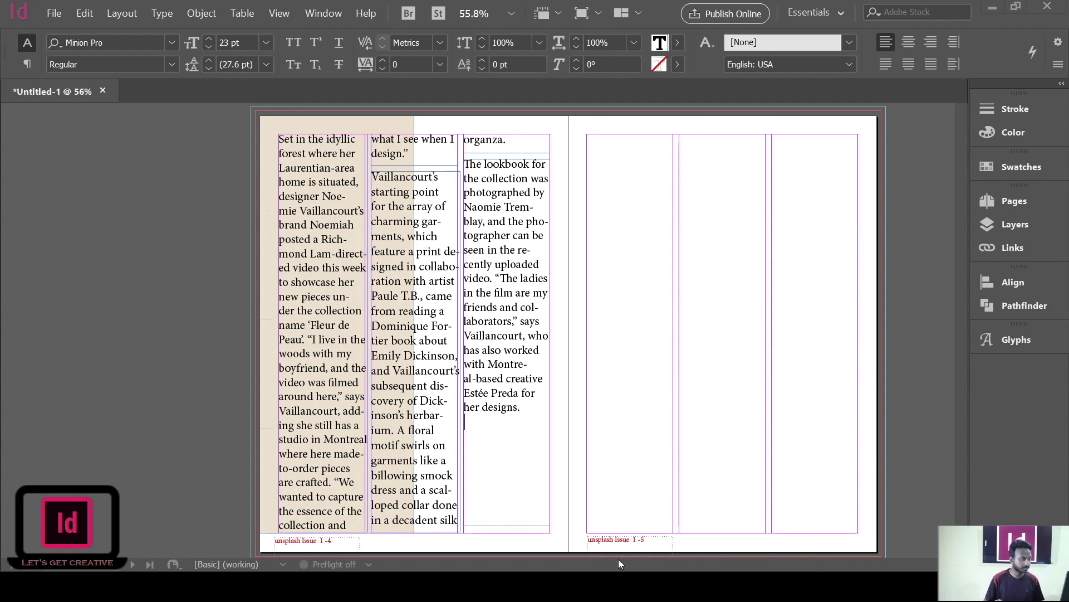
Step: Add the passage "Being surrounded by nature has made Vaillancourt more contemplative about the future of her brand, which was founded" below the lookbook passage
click(312, 396)
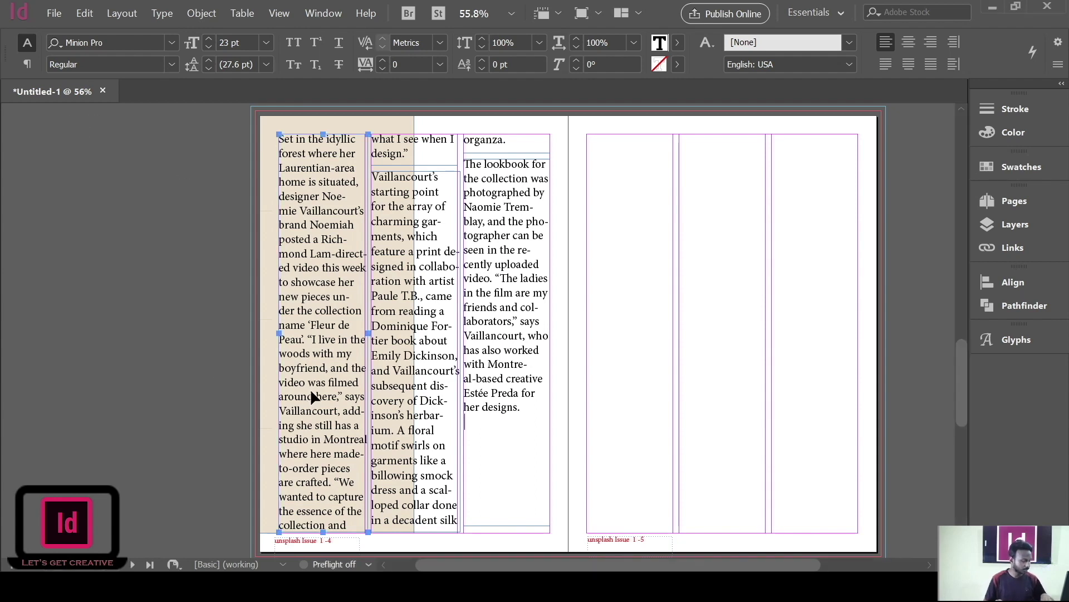
text(Being surrounded by nature has made Vaillancourt more contemplative about the future of her brand, which was founded)
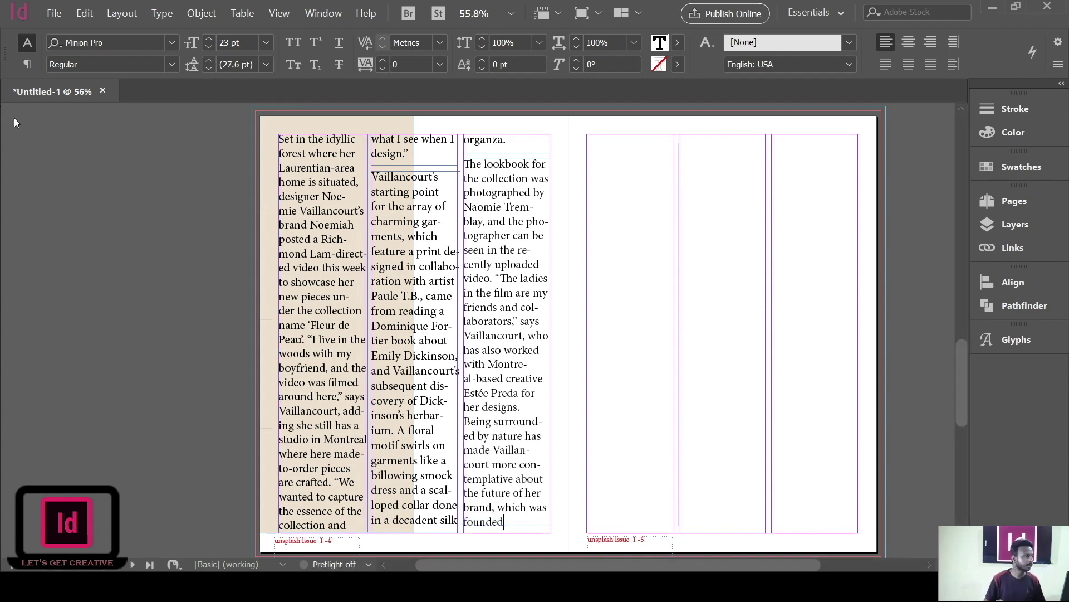
key(Escape)
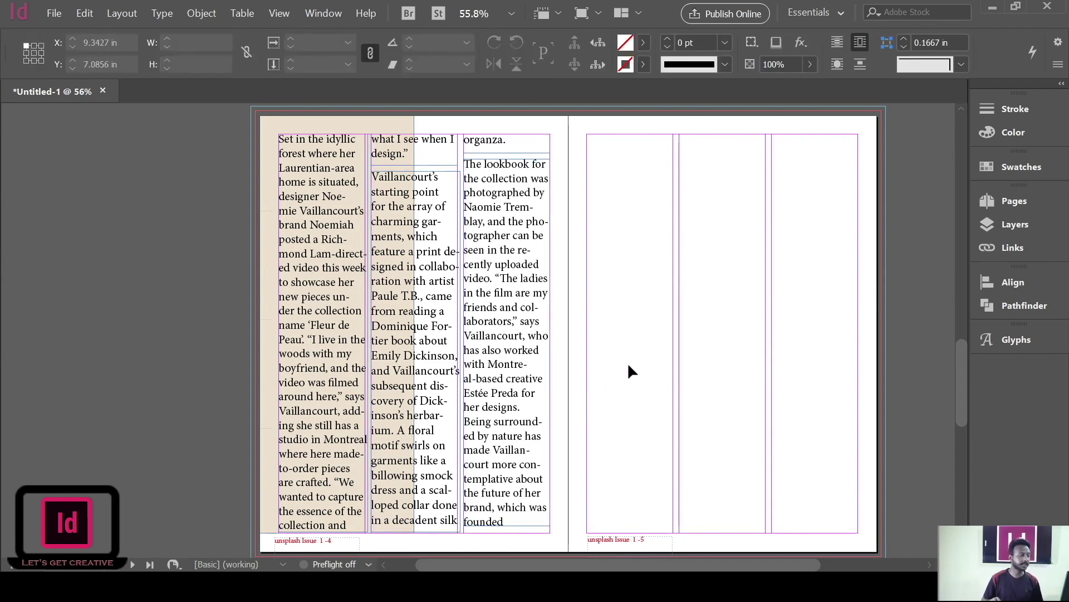
Step: Place the portrait photo with white flowers from page 5's upper inner corner, about 7.44 by 11.17 in
drag(719, 320, 658, 313)
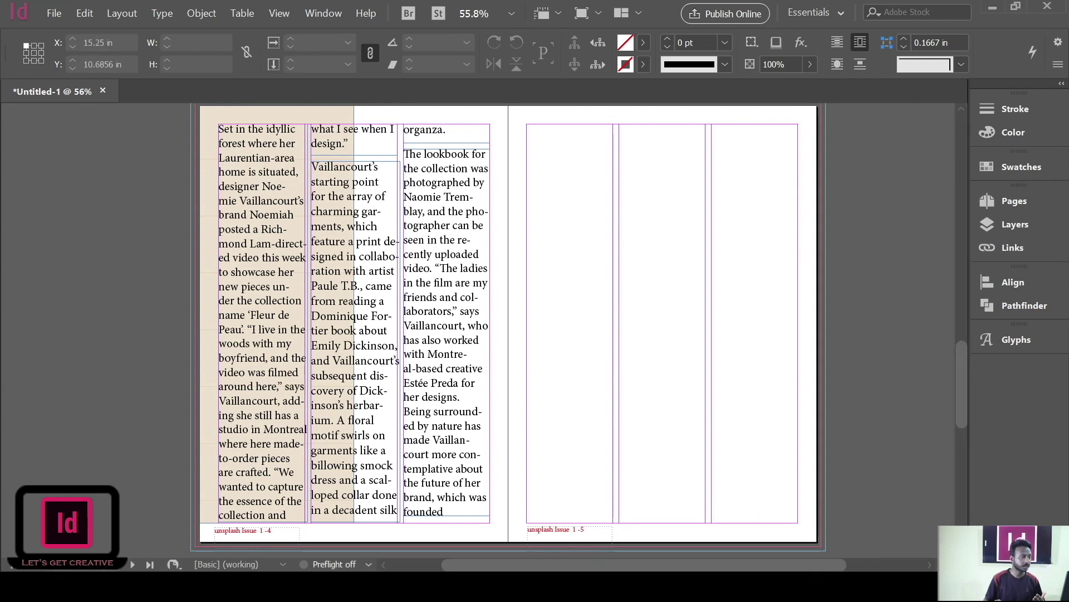
scroll(634, 203, up, 2)
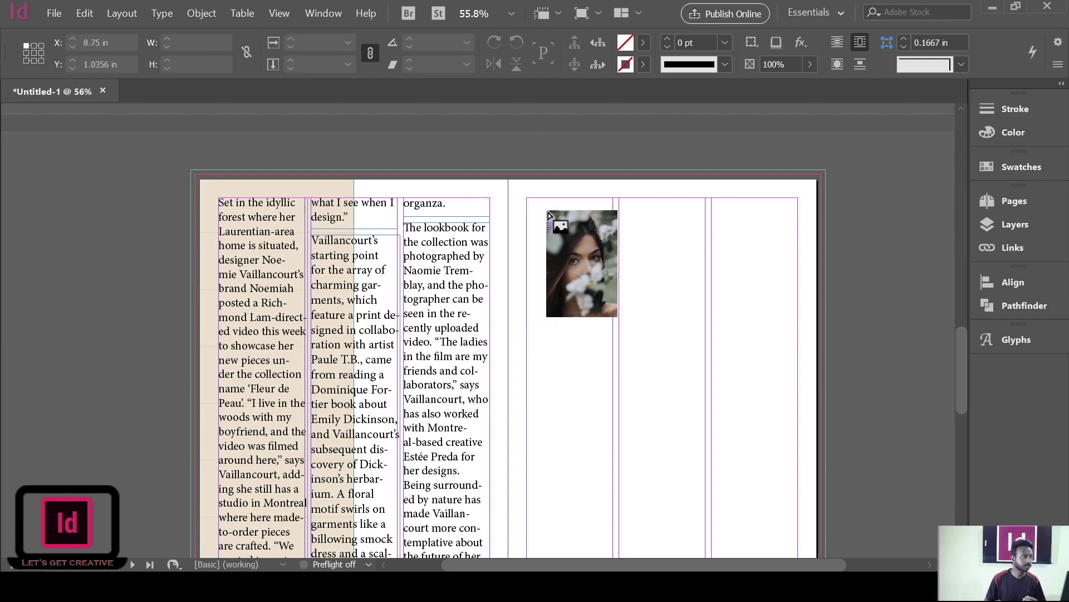
drag(509, 176, 805, 406)
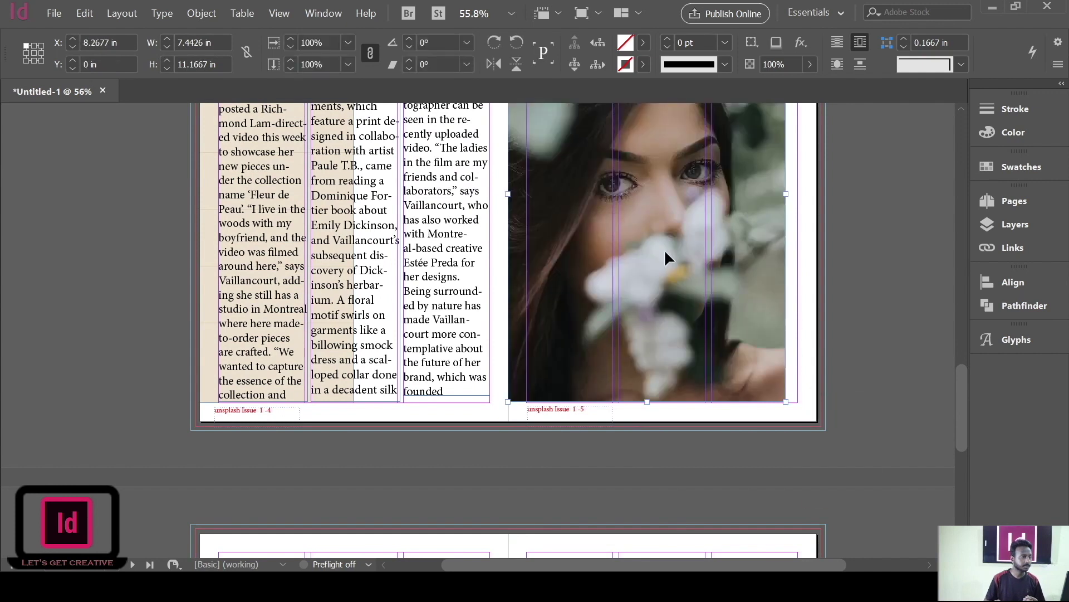
Step: Enlarge the portrait photo so it spans the full width of page 5, and check the spread in preview mode
scroll(597, 269, up, 4)
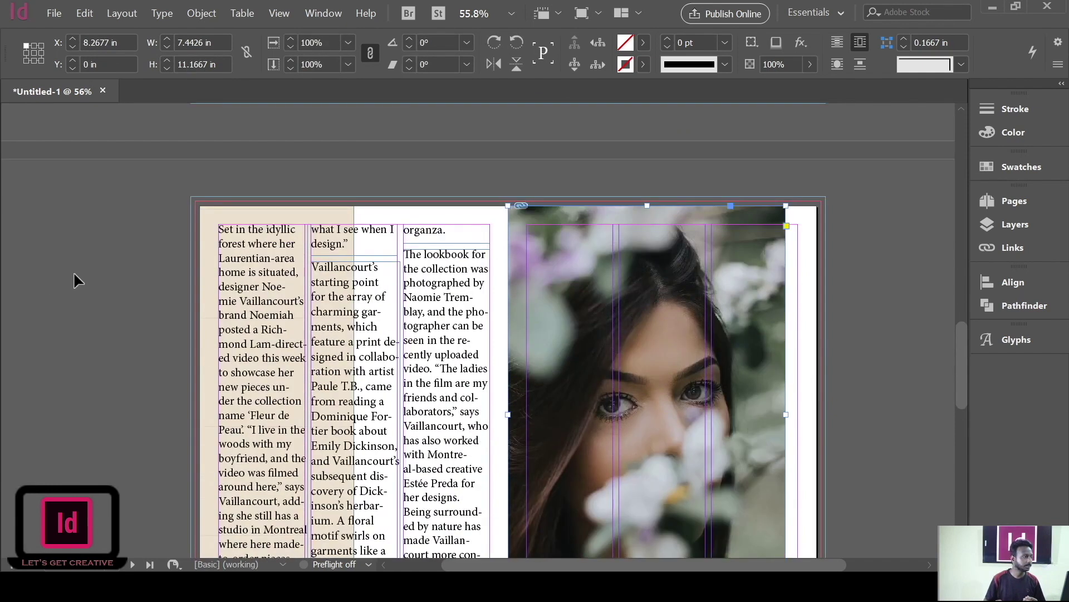
double_click(673, 332)
drag(787, 415, 818, 415)
click(771, 444)
click(881, 399)
scroll(875, 380, down, 3)
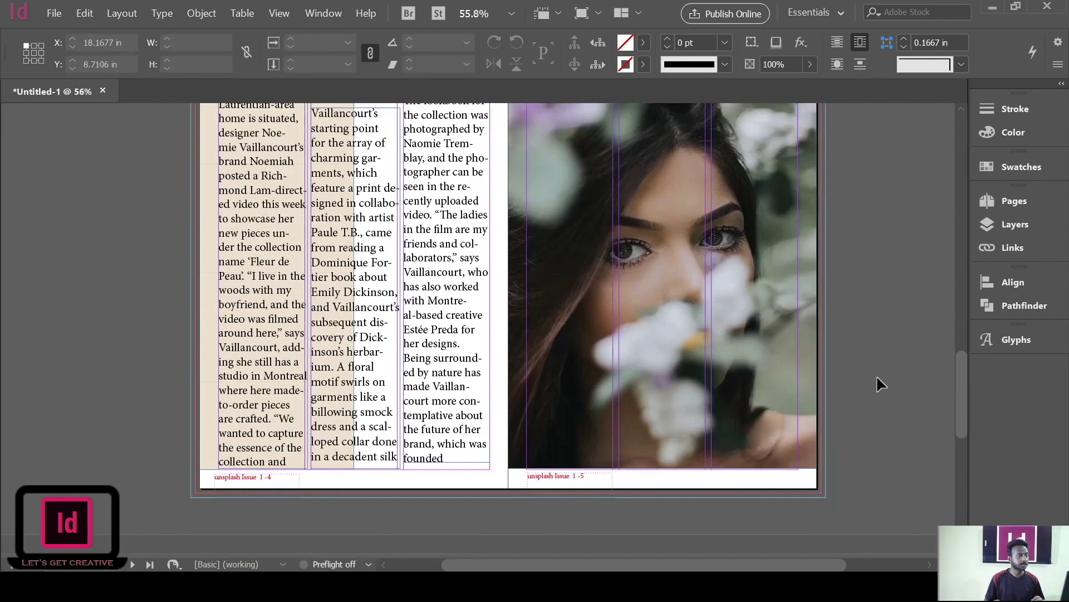
scroll(888, 372, up, 5)
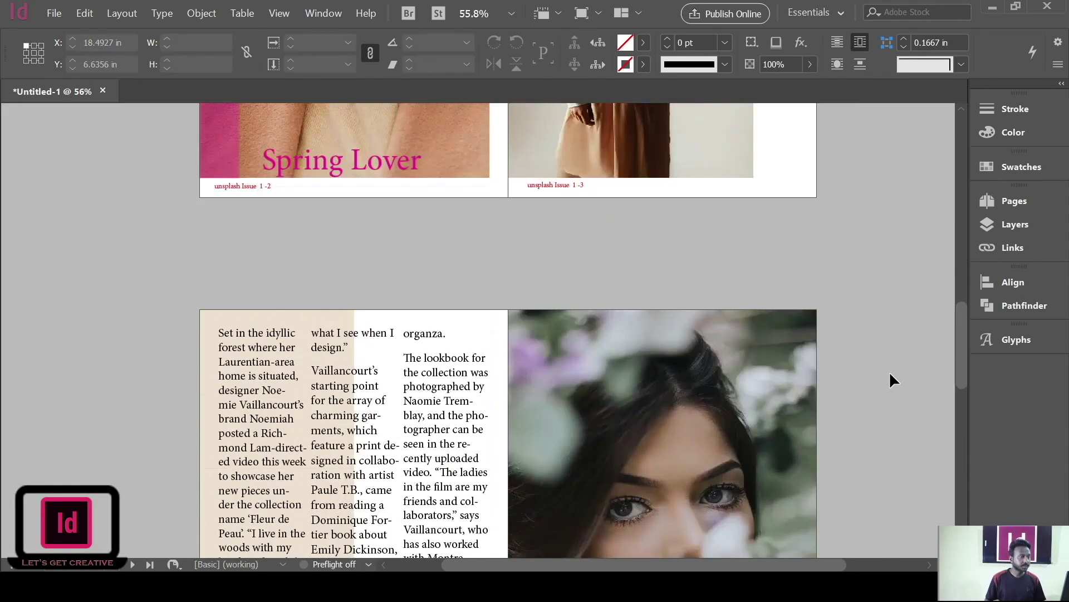
scroll(889, 370, down, 3)
key(w)
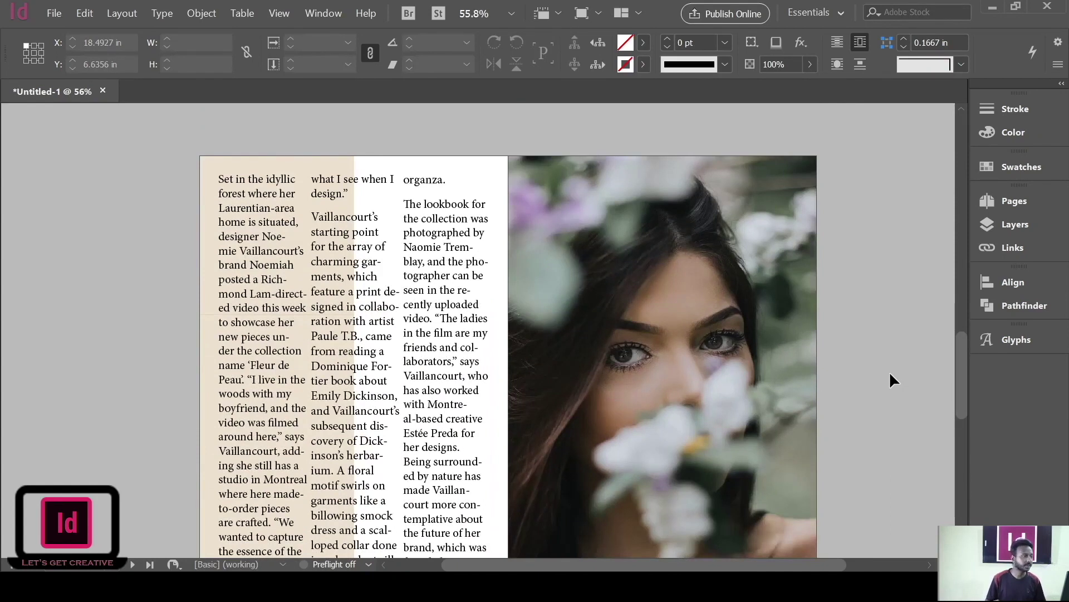
key(w)
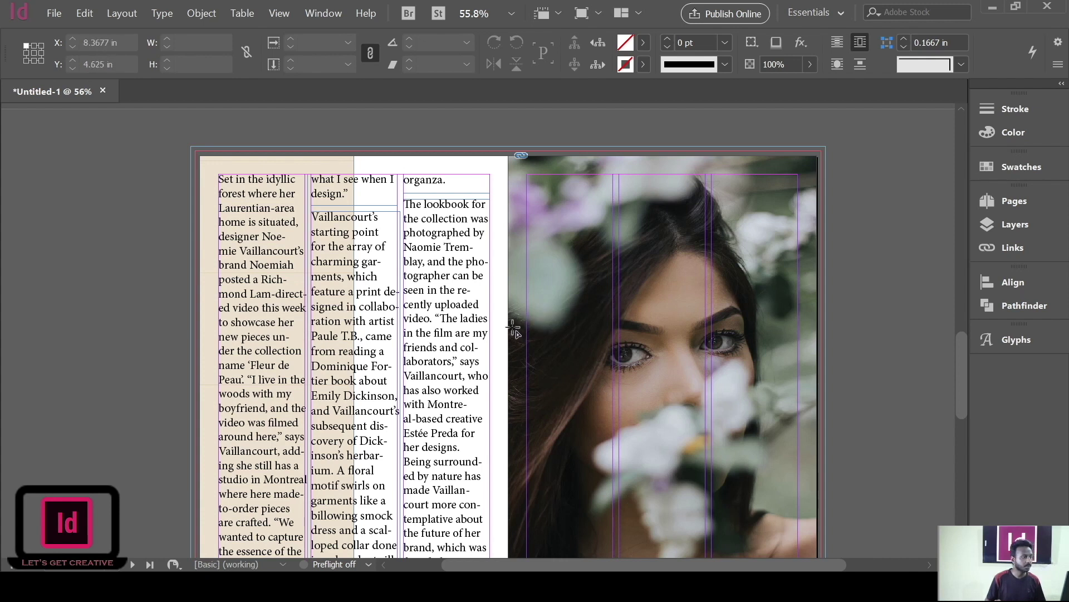
Step: Draw a rectangle 8.2677 by 3 in across the portrait photo, fill it with magenta and set its opacity to 47%
drag(508, 323, 815, 436)
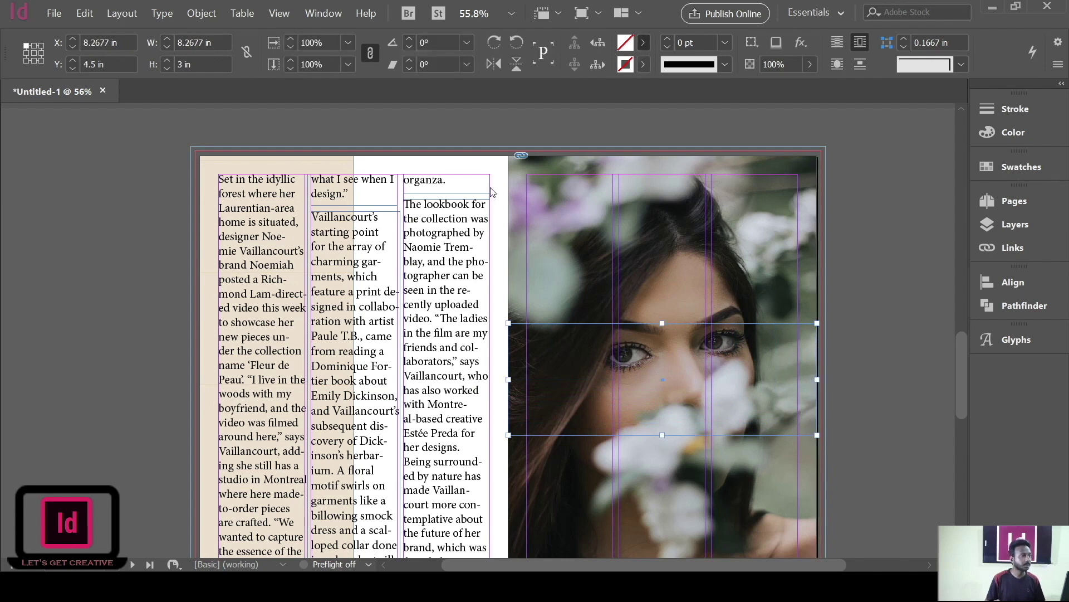
key(comma)
click(808, 64)
drag(799, 85, 763, 88)
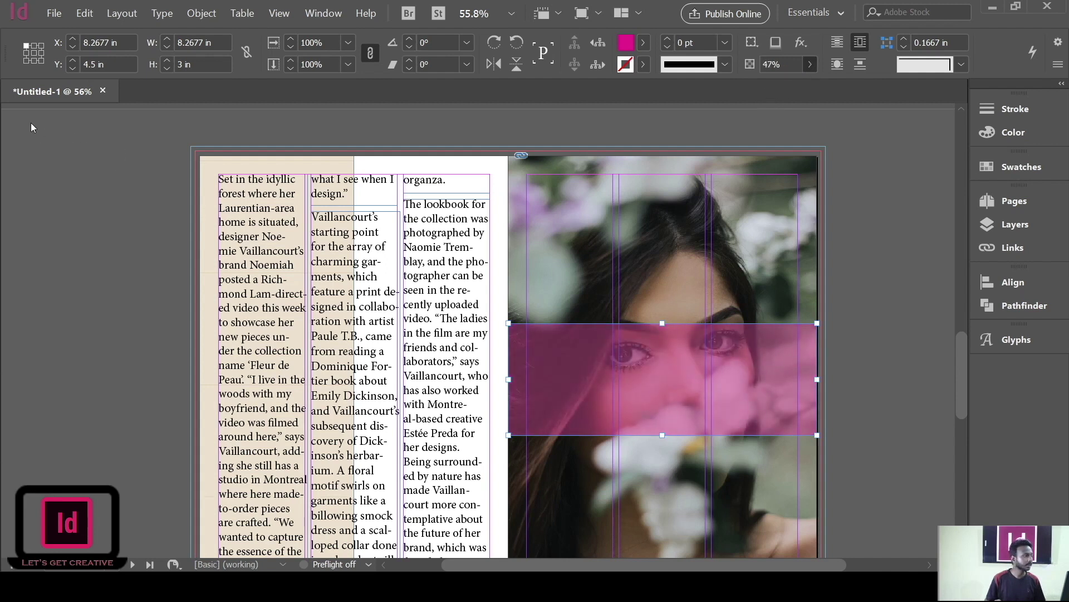
Step: Increase the magenta rectangle's height to 4 in and move it up to about X 8.48 in, Y 1.85 in
scroll(885, 256, down, 3)
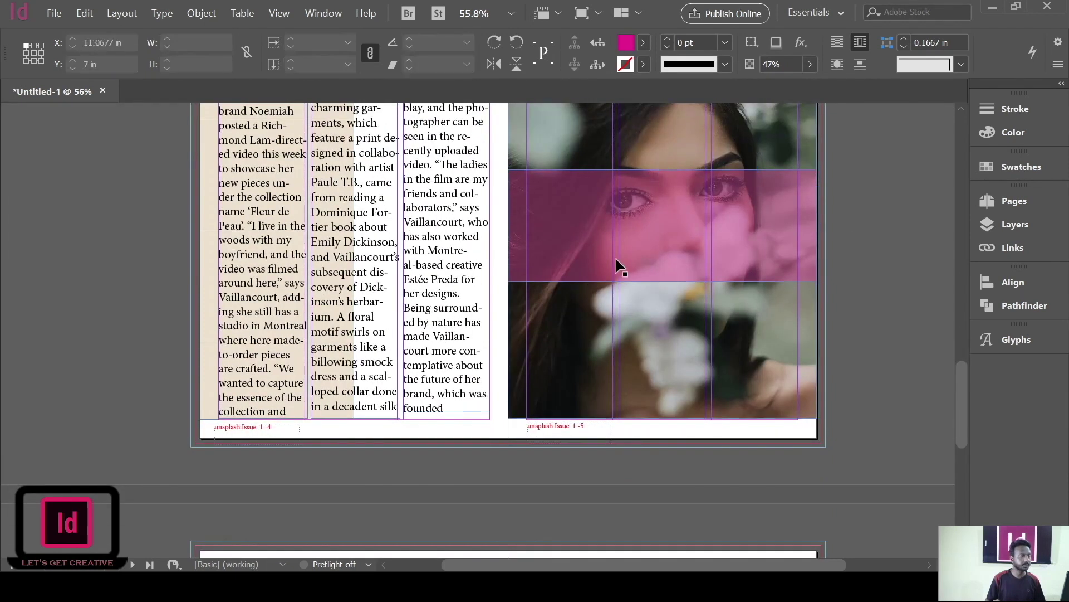
drag(663, 281, 640, 246)
scroll(855, 264, up, 2)
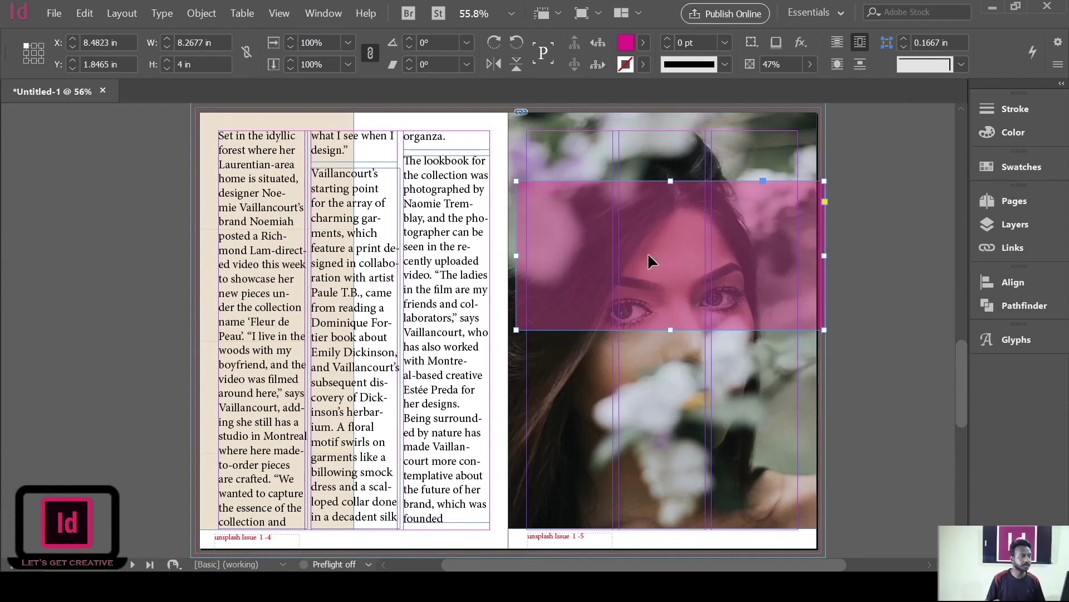
click(907, 294)
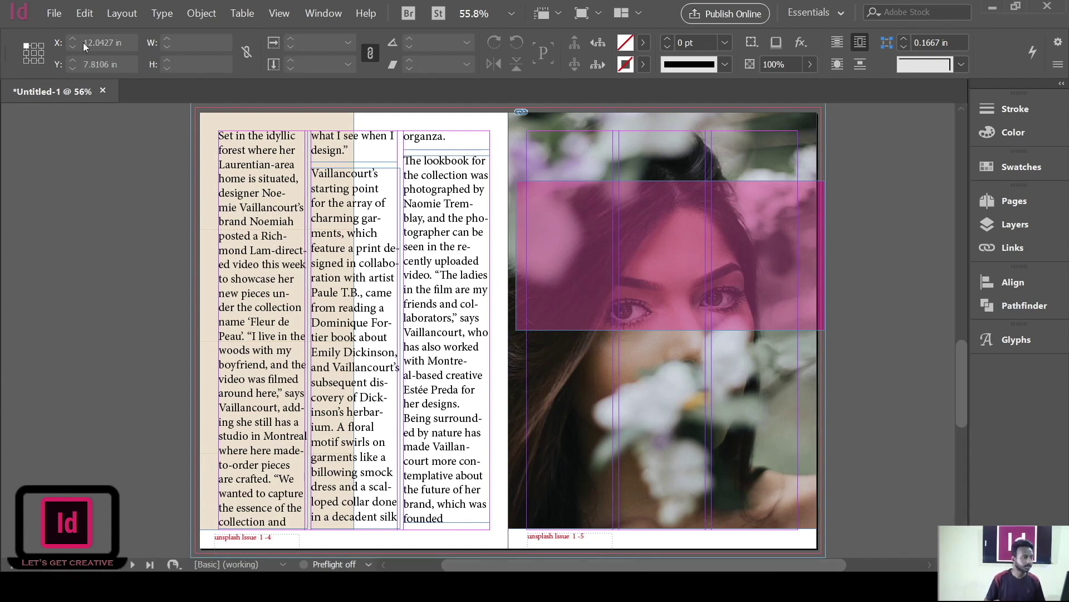
Step: Draw a text frame about 7.71 by 2.65 in over the magenta band's lower part and insert the "This season, fashion has never been more romantic." quote
key(t)
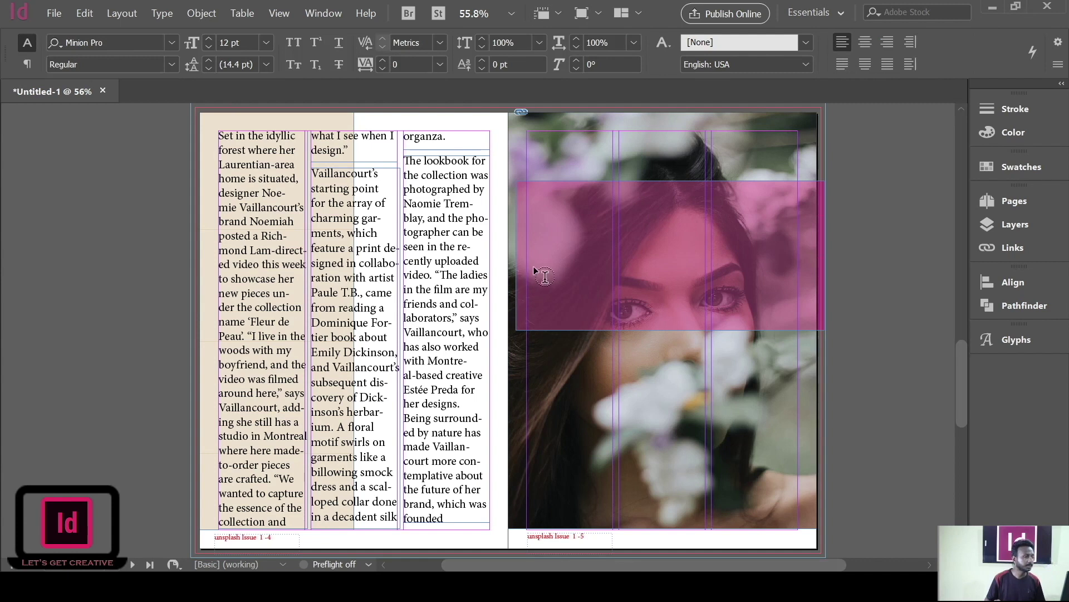
drag(518, 256, 803, 355)
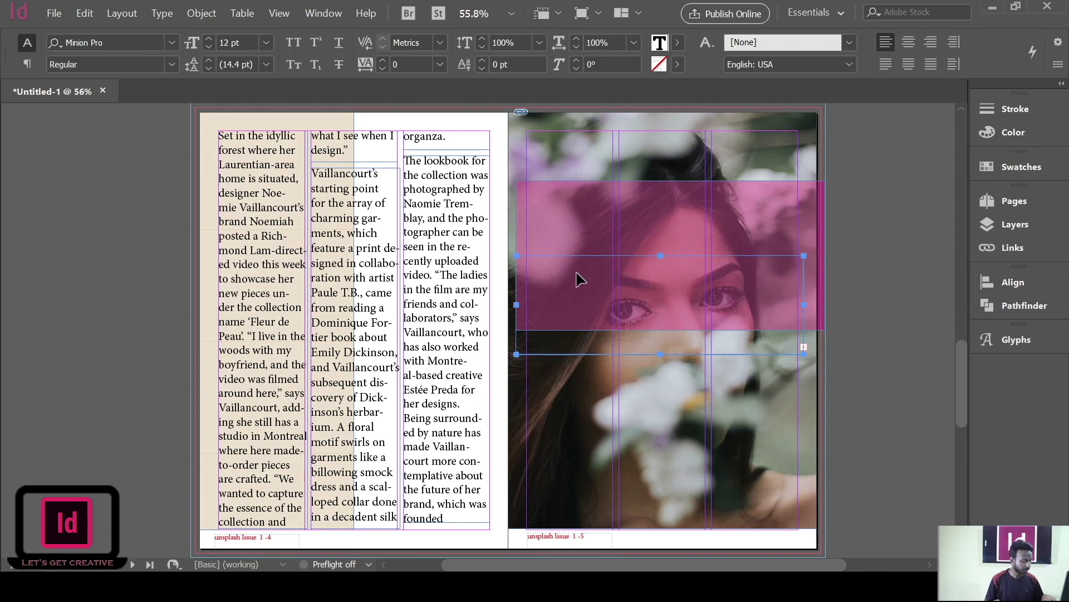
key(Escape)
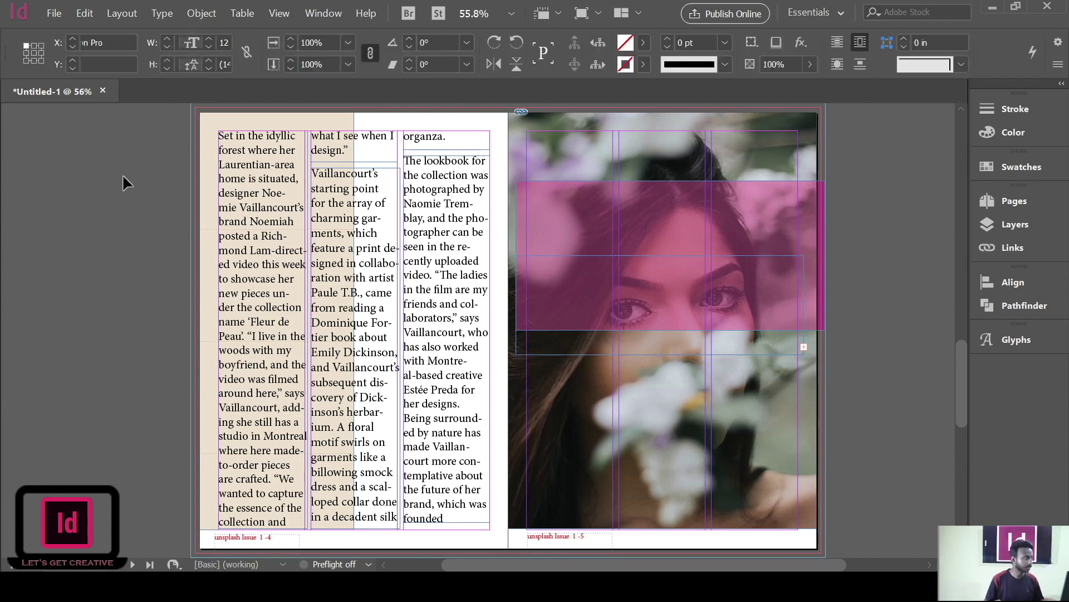
drag(576, 298, 72, 282)
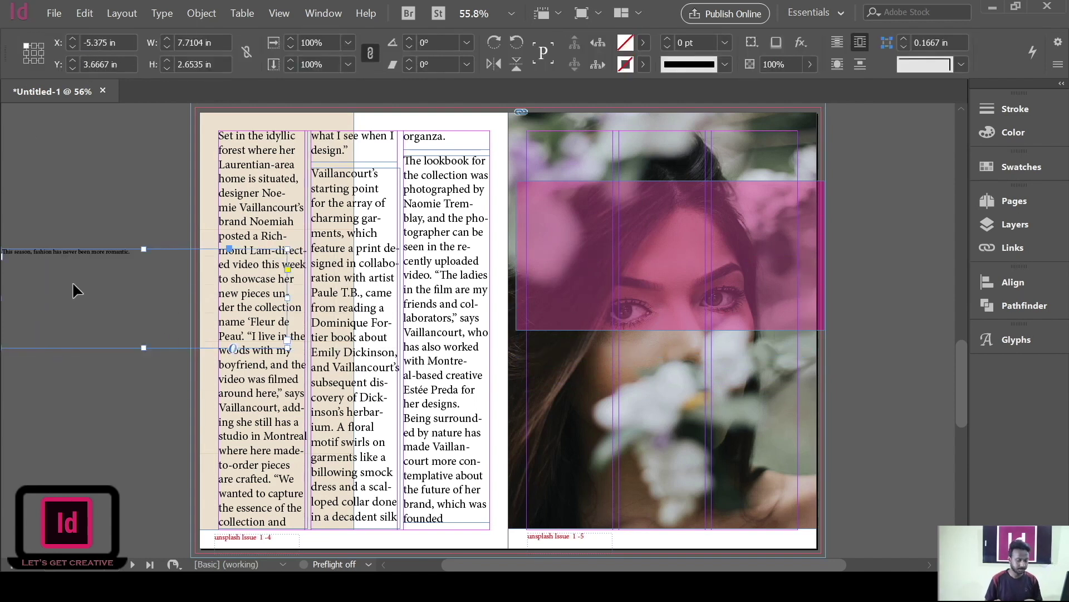
drag(259, 325, 601, 260)
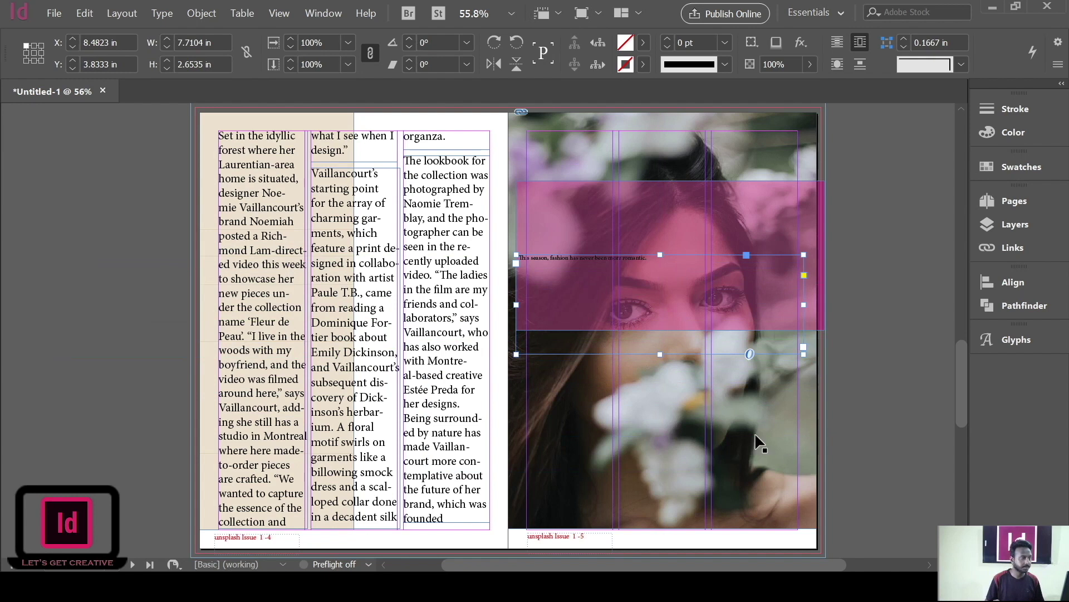
Step: Set the whole quote over the portrait to 72 pt
key(t)
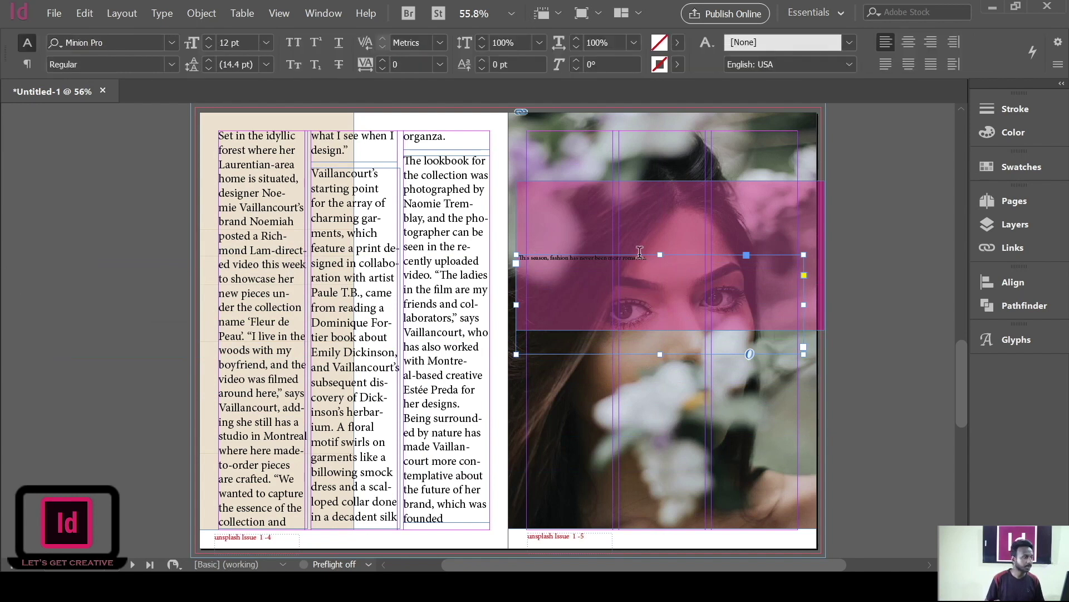
drag(651, 257, 514, 254)
click(262, 42)
text(72)
key(Return)
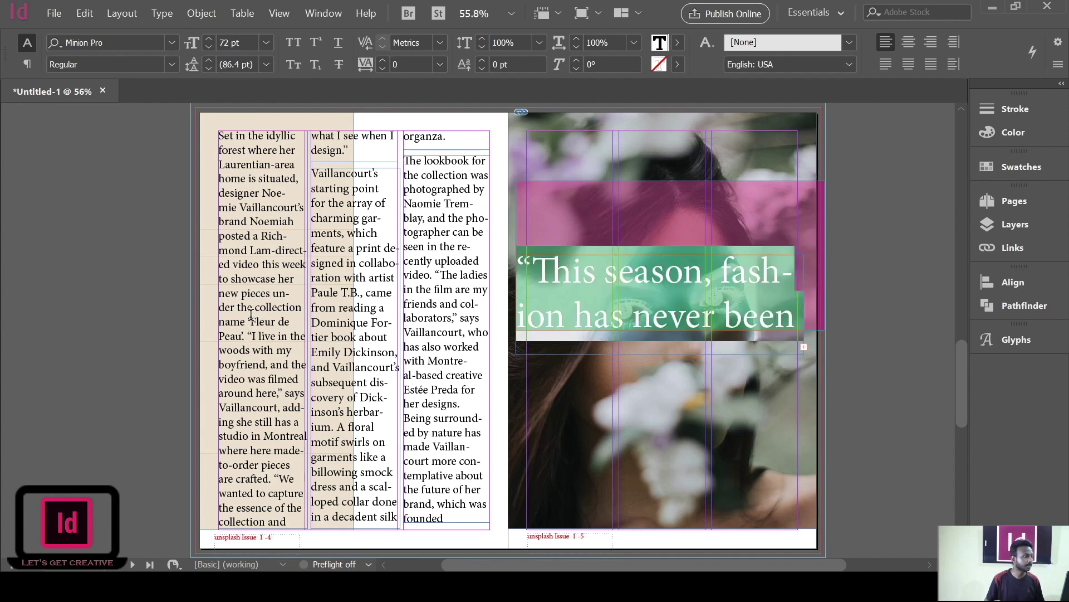
key(Escape)
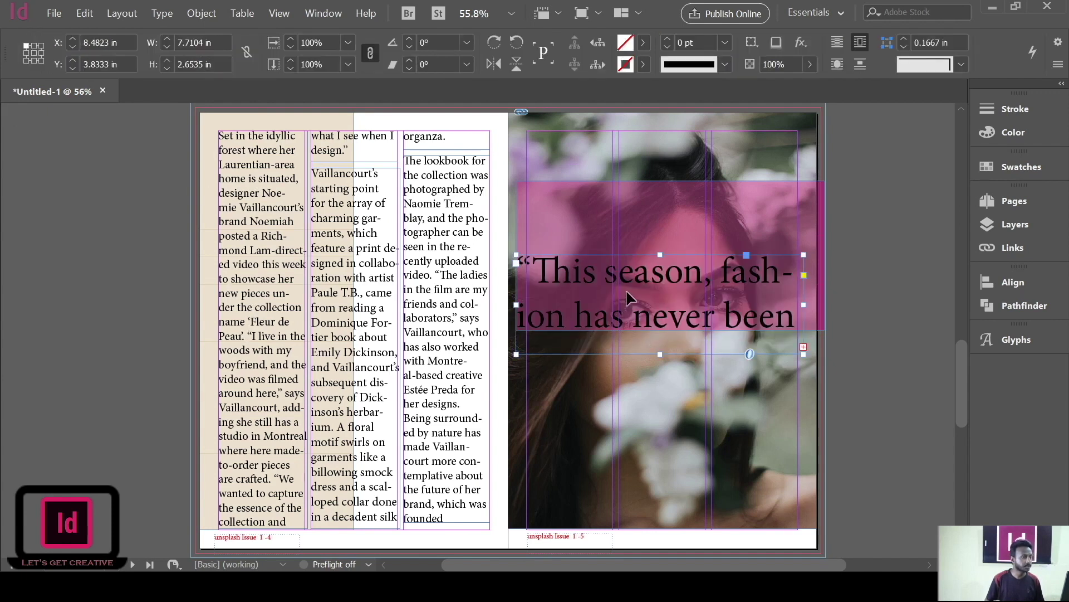
Step: Extend the quote's frame to about 3.58 in tall and move it to about X 8.77 in, Y 4.36 in
drag(629, 298, 636, 376)
drag(671, 439, 672, 472)
drag(661, 415, 658, 343)
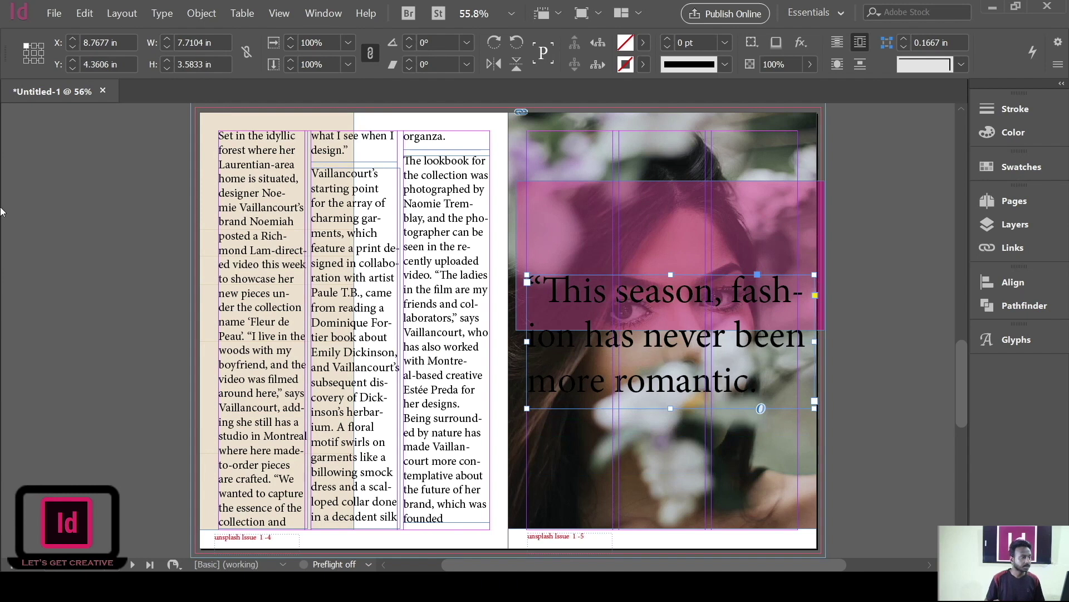
Step: Color the quote's words white, leaving out the final period, and deselect the frame
key(t)
drag(750, 382, 507, 280)
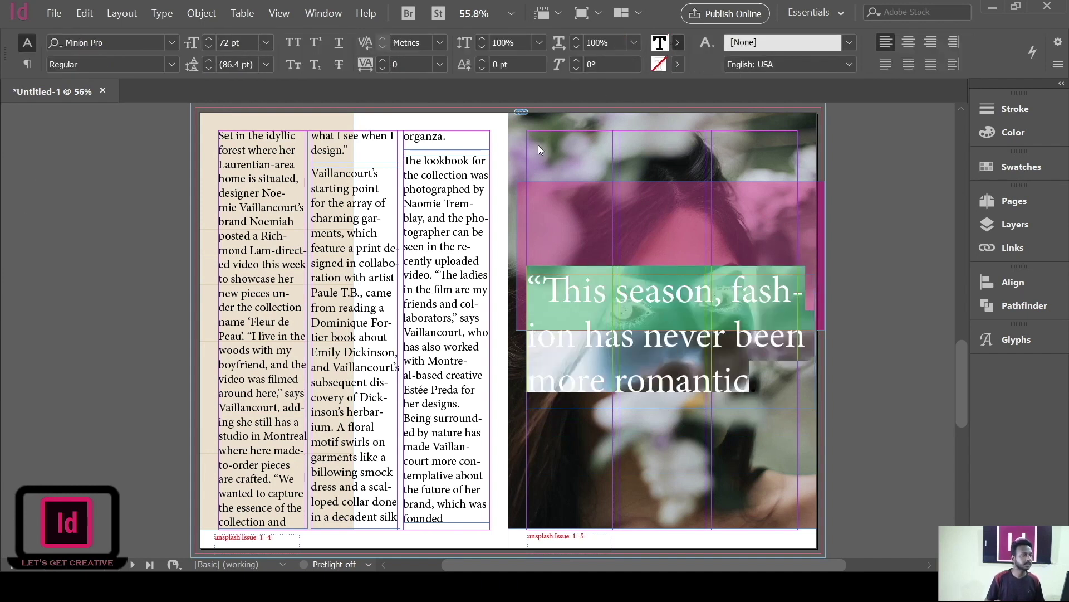
click(679, 334)
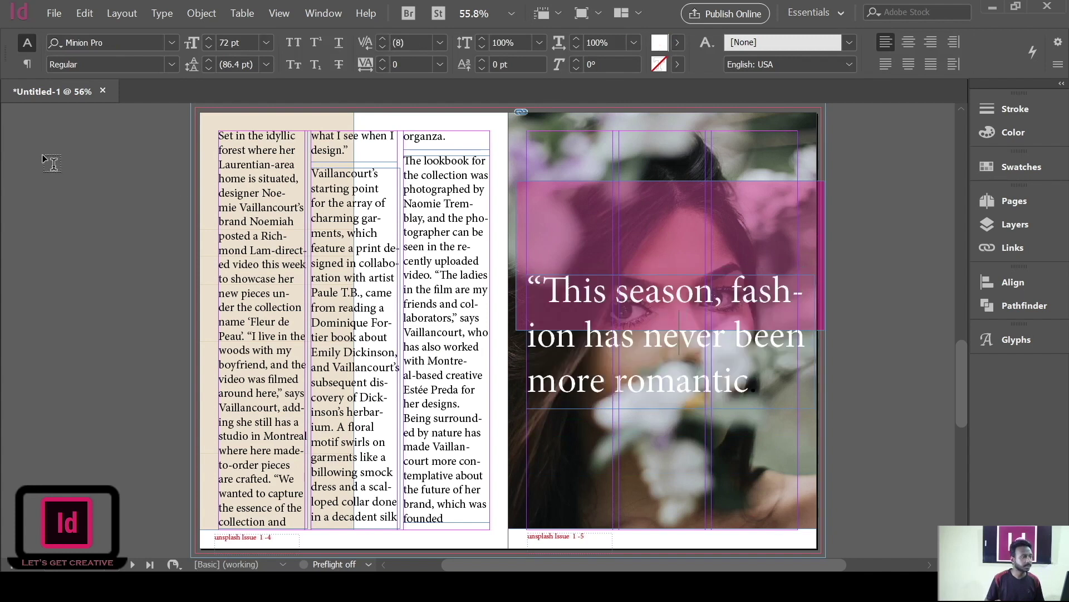
key(Escape)
click(60, 245)
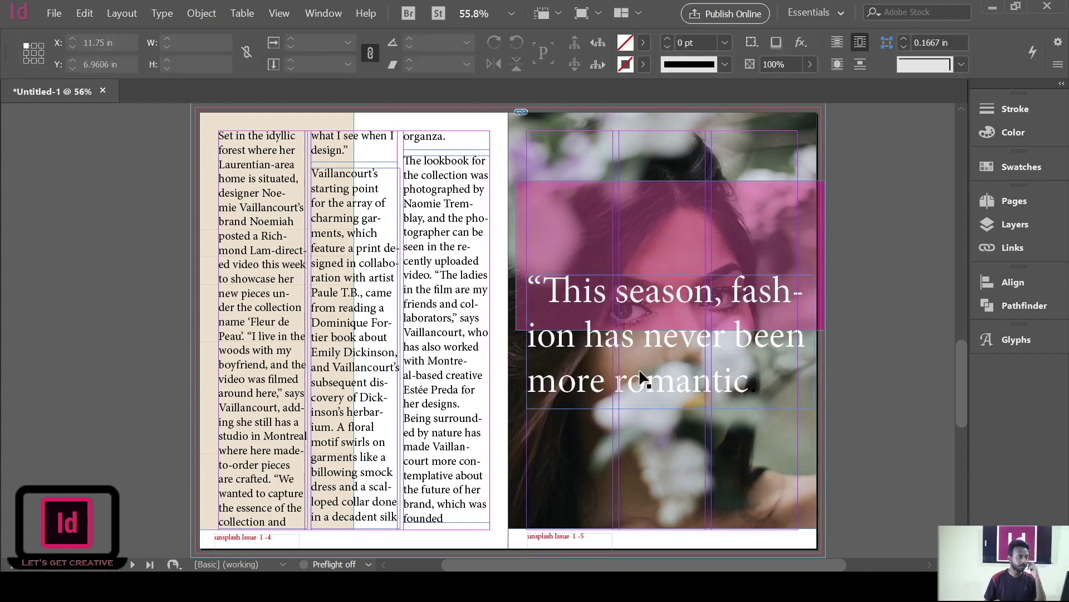
Step: Move the quote frame up to about X 8.67 in, Y 3.83 in and deselect it
scroll(647, 352, down, 1)
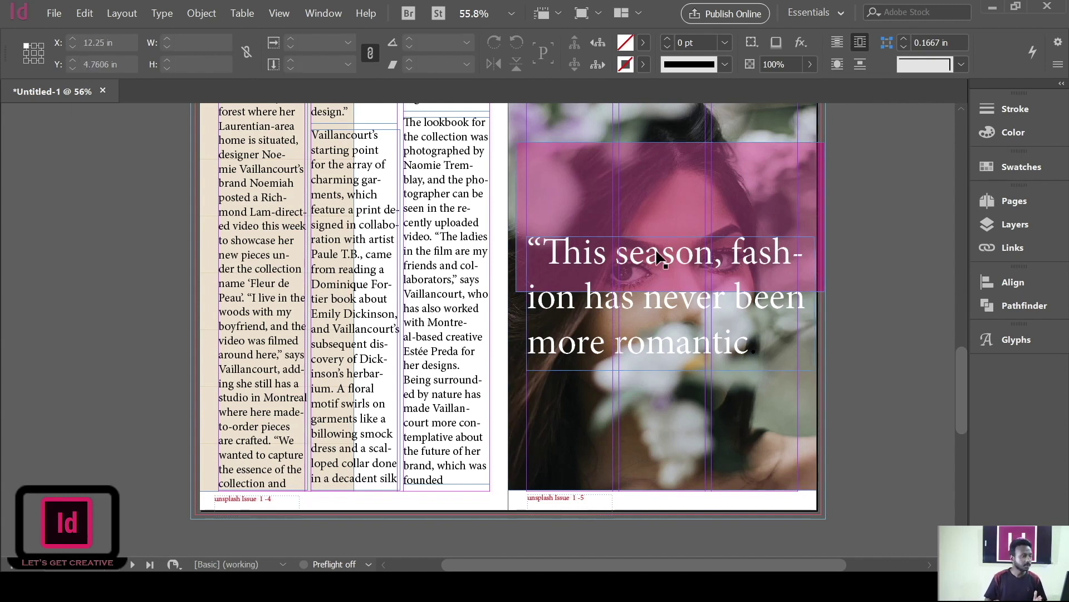
drag(656, 248, 655, 231)
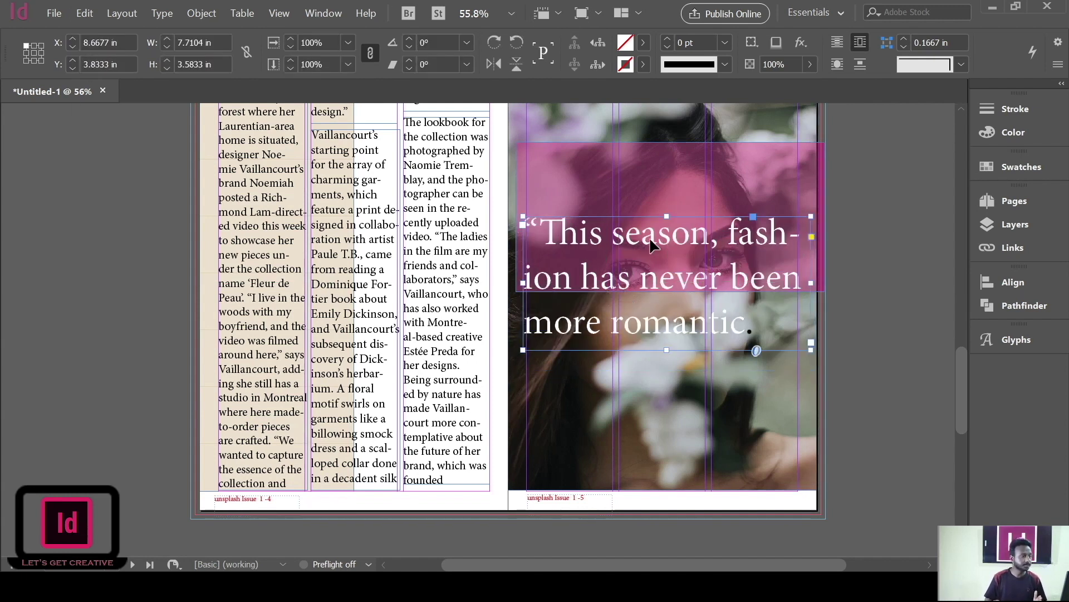
click(100, 261)
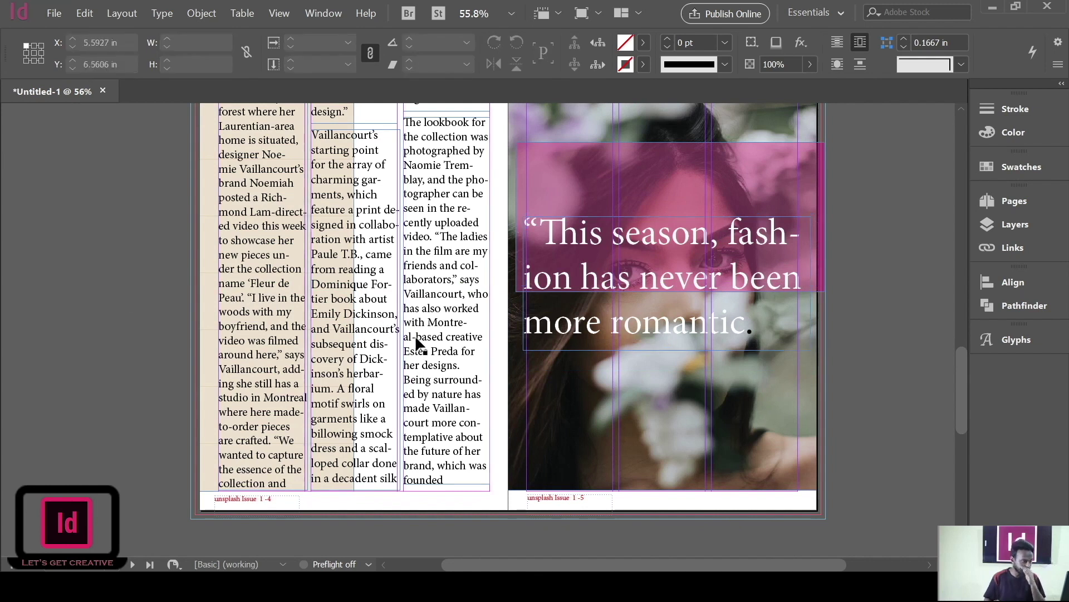
Step: Place the photo of two seated women across the upper part of page 6, about 8.27 by 5.85 in
scroll(495, 452, down, 10)
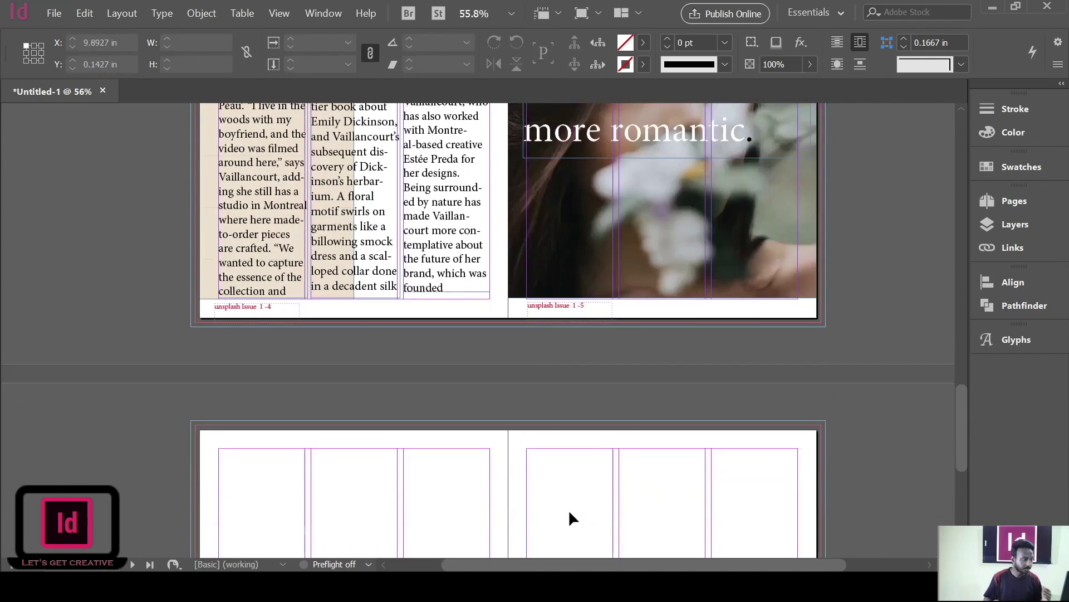
scroll(539, 510, down, 4)
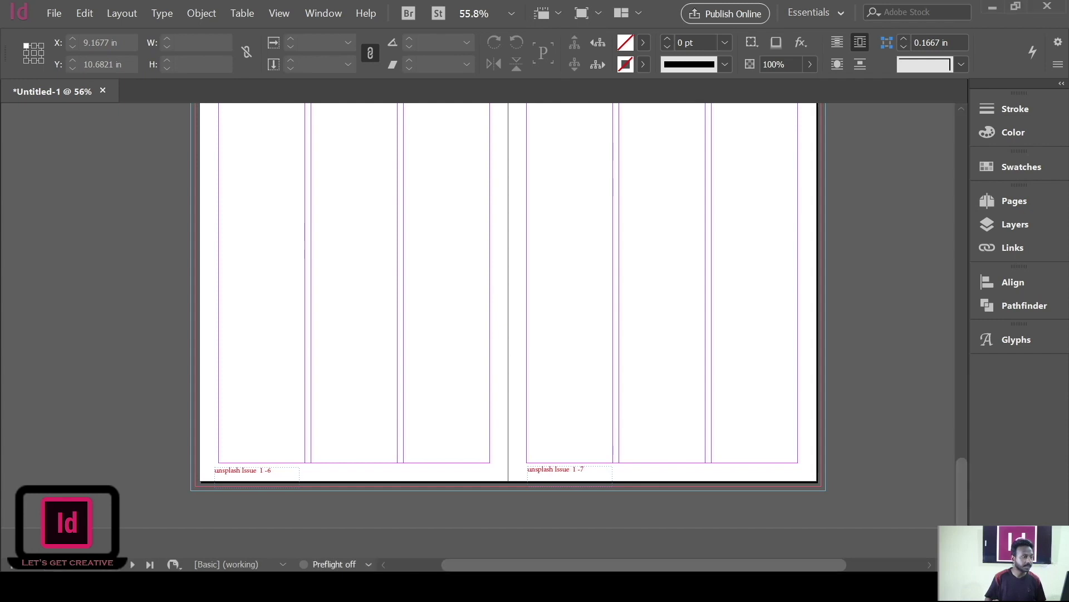
scroll(530, 295, up, 3)
scroll(534, 301, down, 2)
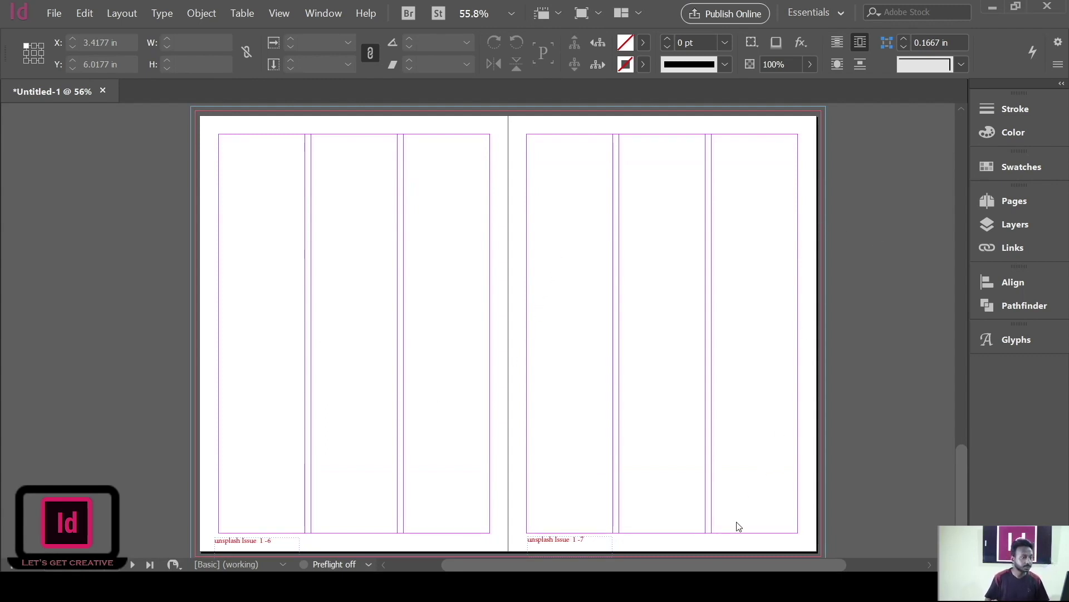
drag(867, 413, 505, 368)
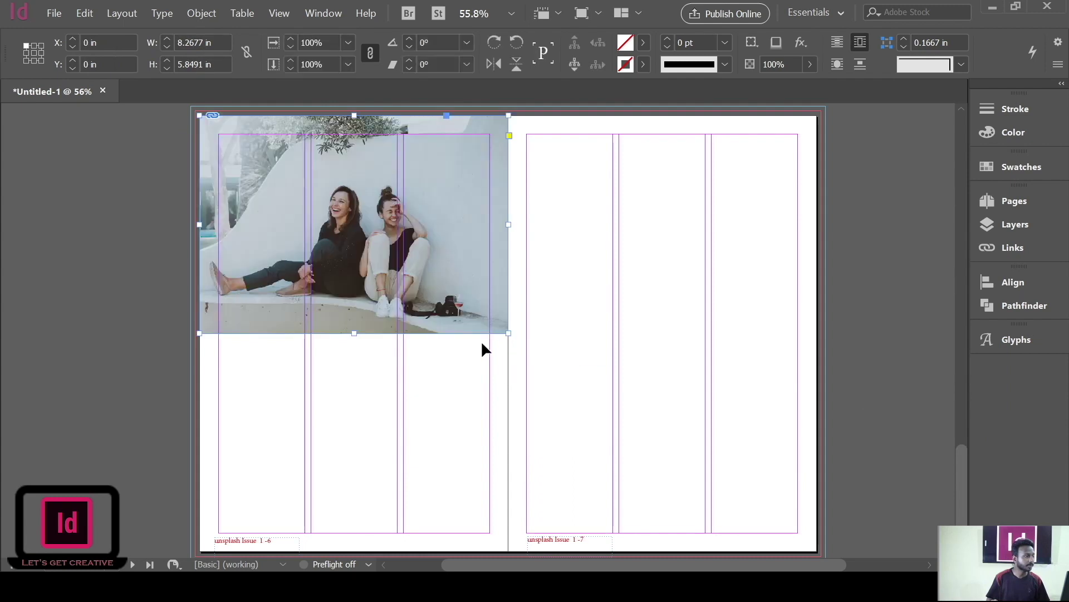
Step: Add a text frame about 2.39 by 5.34 in below the photo in page 6's first column and paste the "Being surrounded by nature" paragraph
click(112, 213)
key(w)
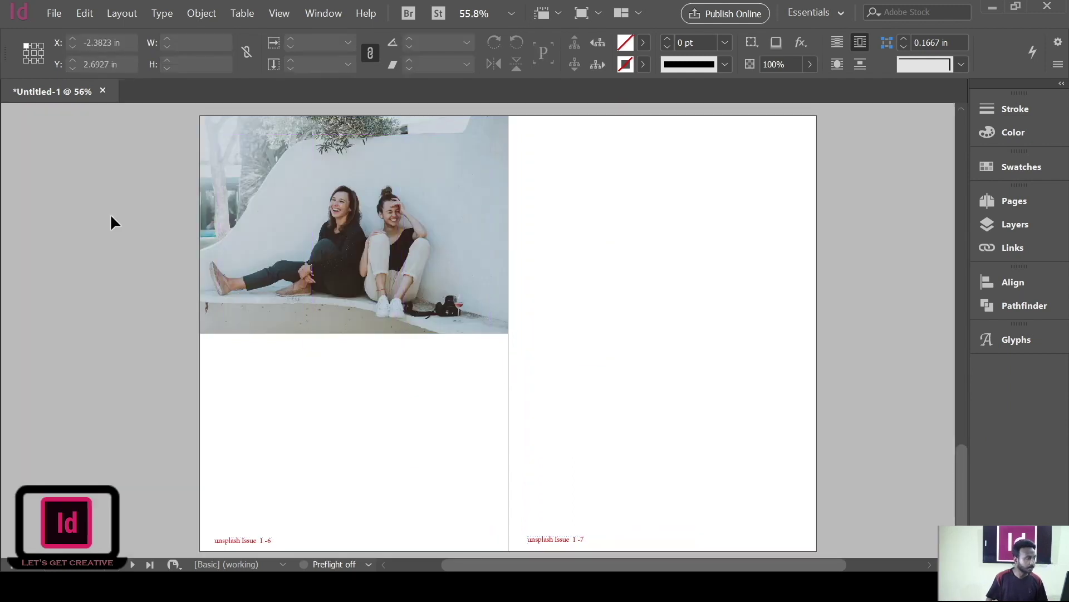
key(w)
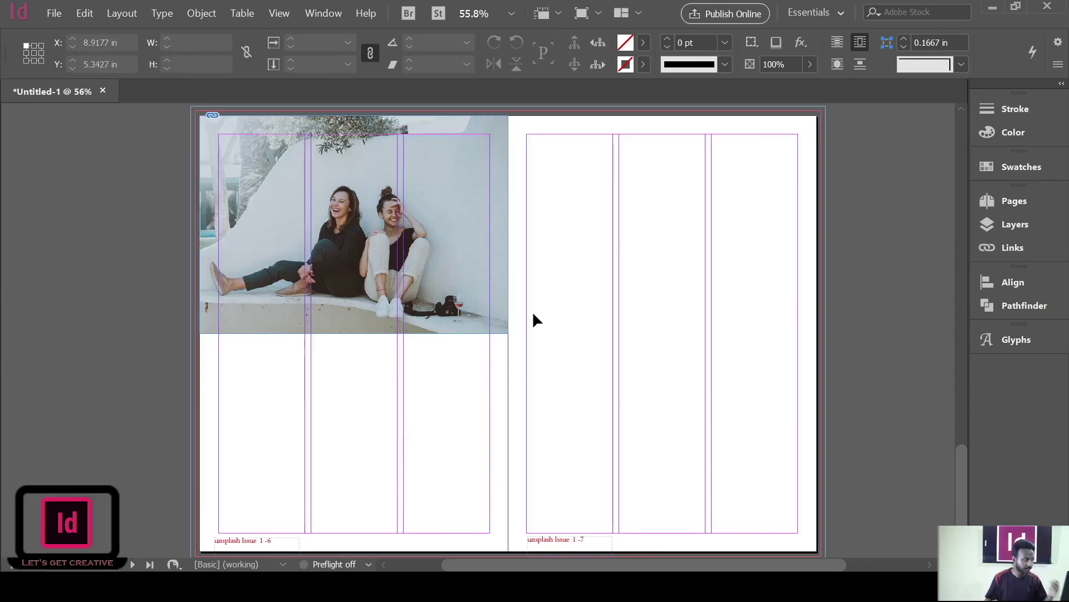
scroll(567, 355, down, 2)
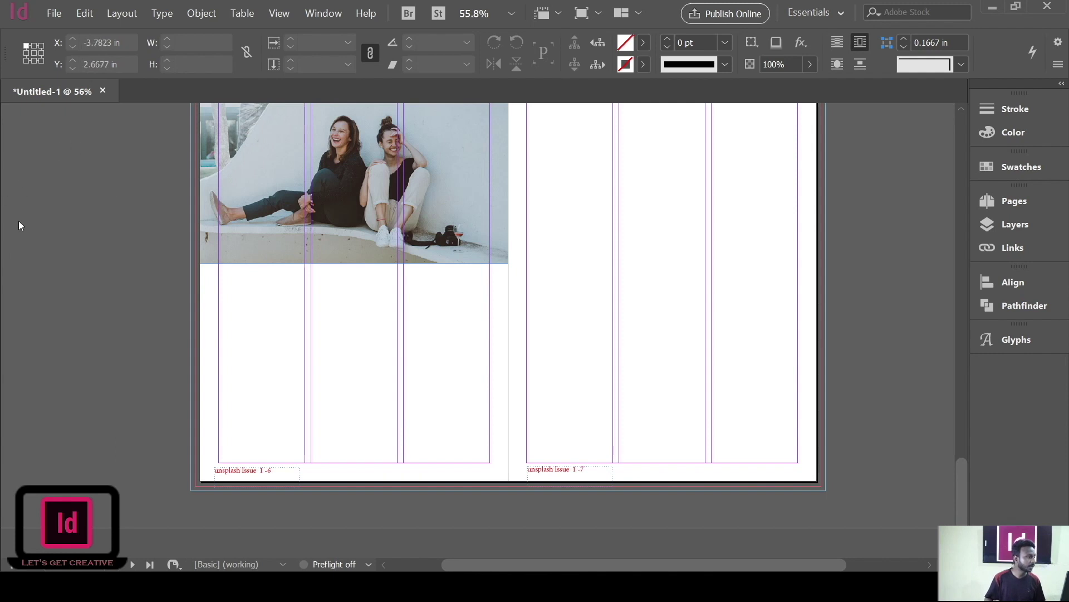
key(t)
drag(220, 266, 308, 462)
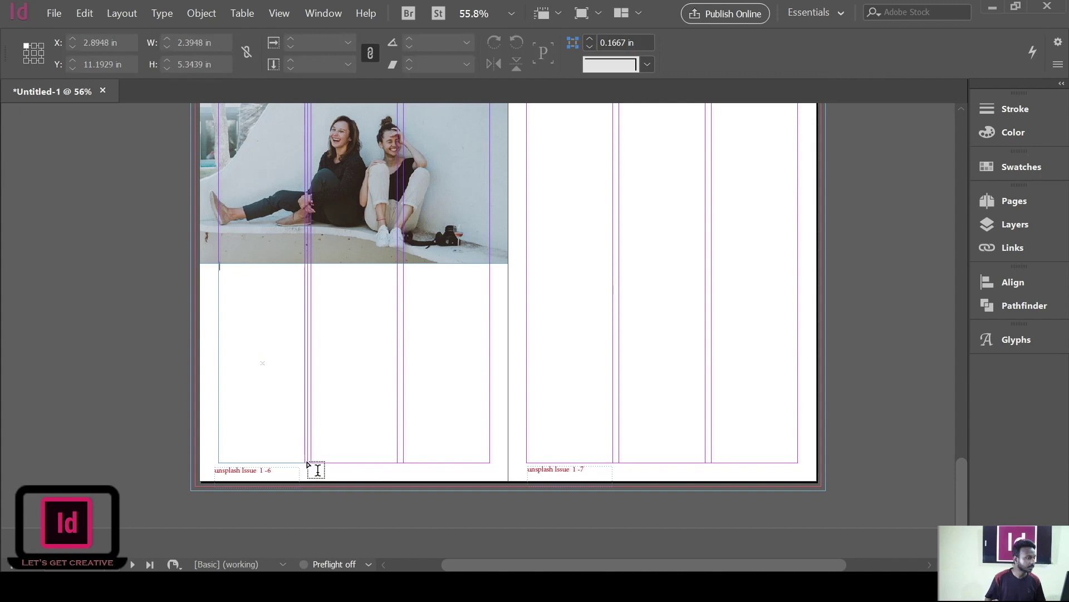
text(Being surrounded by nature has made Vaillancourt more contemplative about the future of her brand, which was founded almost 12 years ago. In addition to working with sustainable fabrics and specifically tailoring designs for her customers (Noemiah currently offers a size range up to 4x), Vaillancourt says she’s always thinking about "what I want and what I don’t want for my business." And staying situated in a pastoral atmosphere is growing in importance. "[My] goal would be to live here full-time," she says. "It’s one hour from Montreal so it’s close to my suppliers. The next step would be for me to build a studio here." After a glimpse into the romance and beauty of her surroundings, this comes as no surprise.)
Step: Set the whole first-column paragraph to 19 pt and finish editing its text
drag(287, 422, 217, 266)
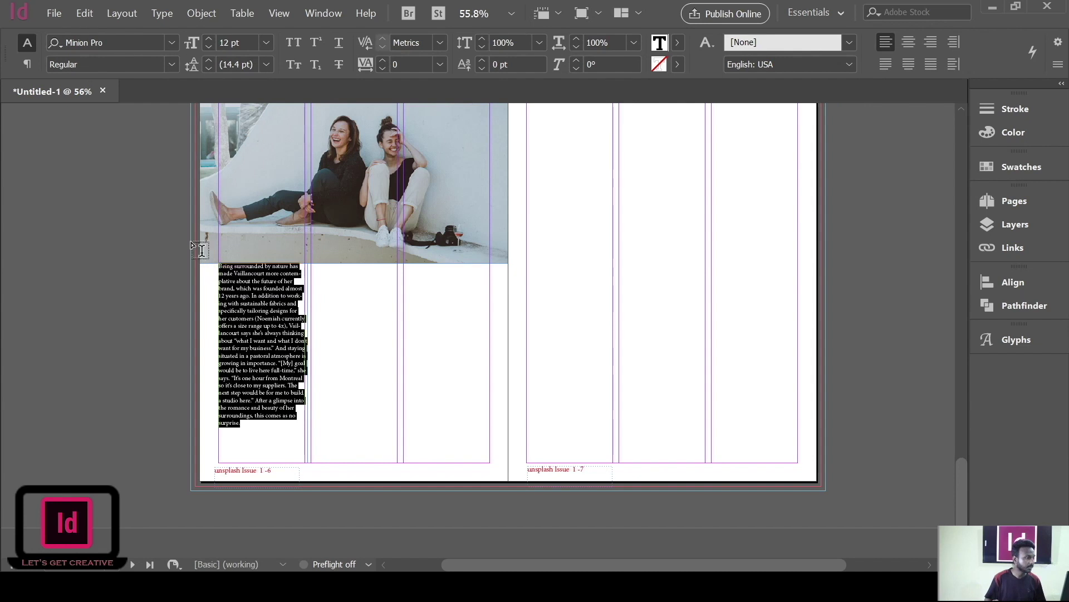
click(209, 39)
click(209, 39)
click(209, 39)
click(209, 39)
click(209, 39)
click(209, 39)
click(208, 39)
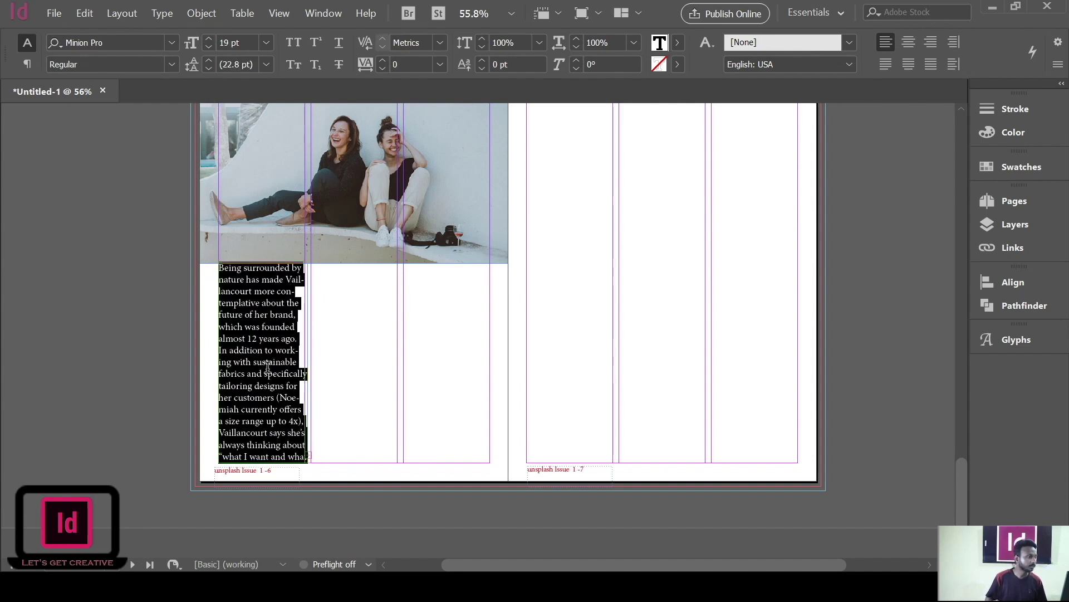
click(23, 113)
key(Escape)
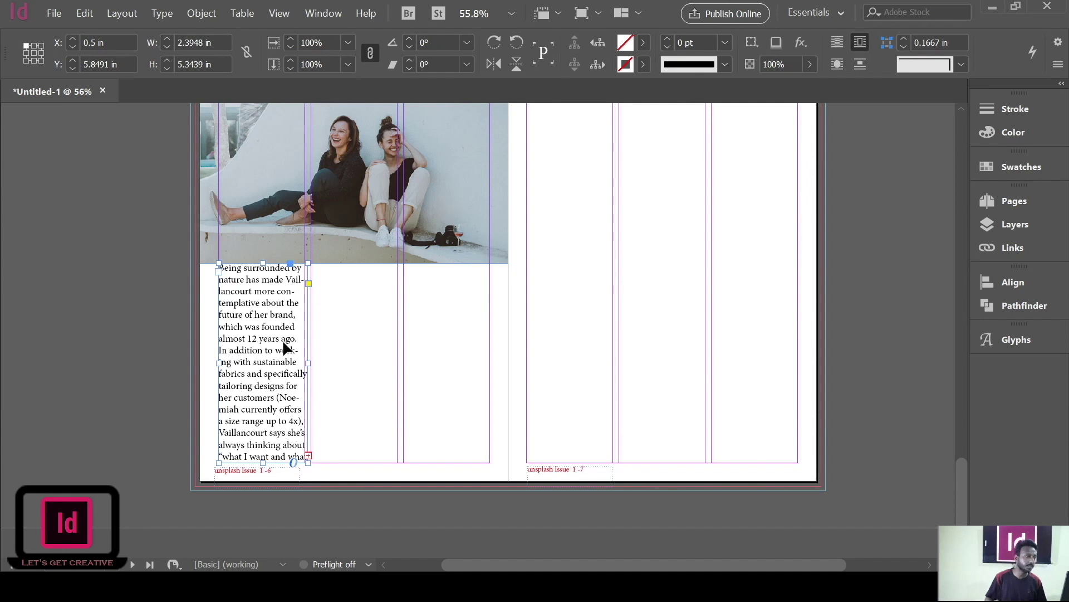
Step: Thread the overset text into a new frame about 2.39 by 5.32 in, filling the second column below the photo
click(308, 454)
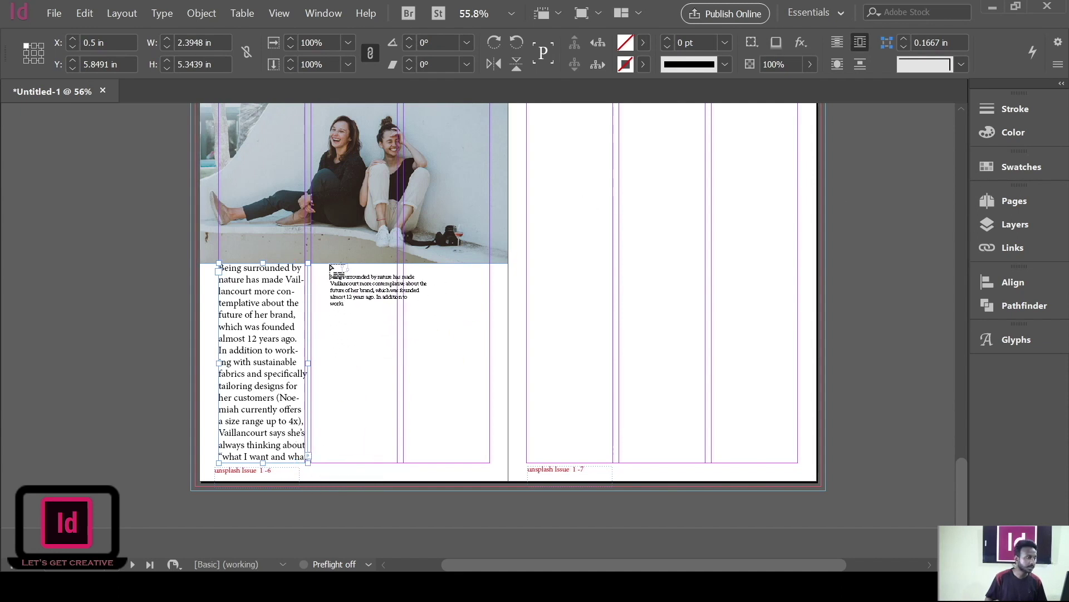
drag(311, 263, 400, 460)
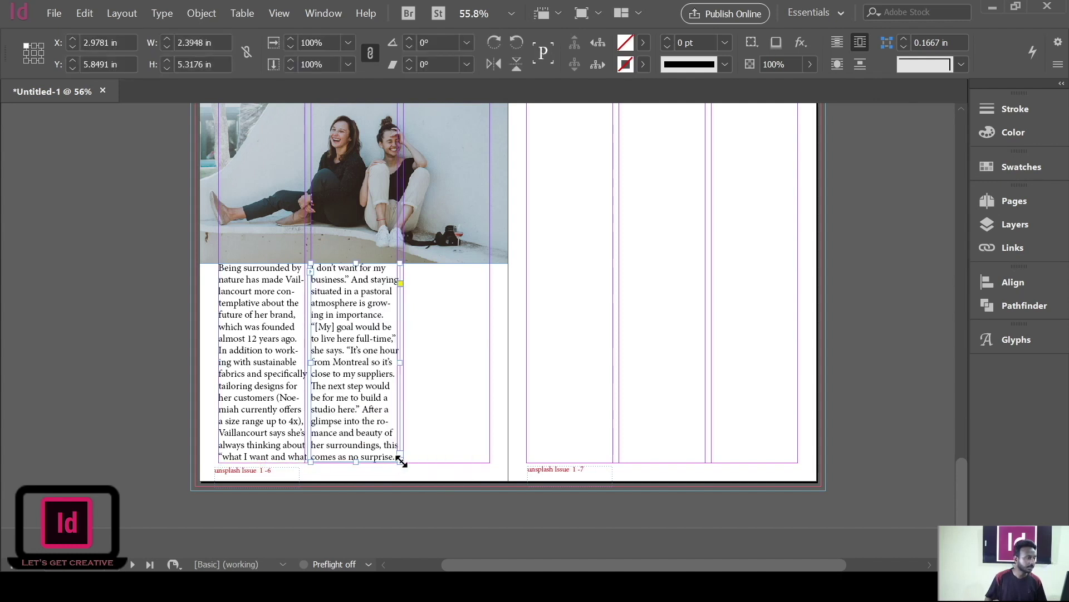
click(145, 320)
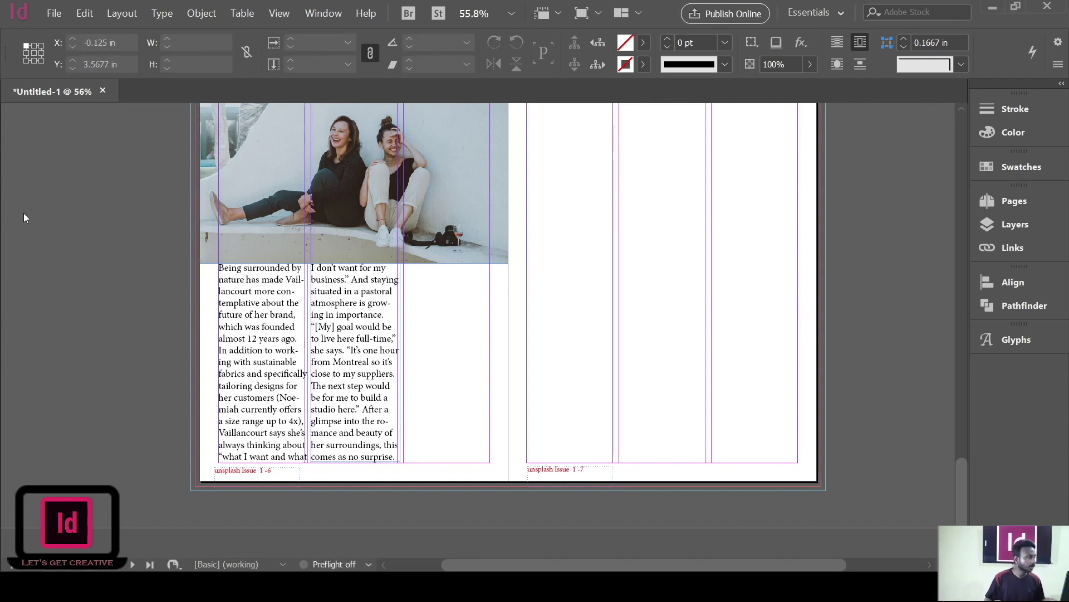
Step: Draw a text frame in the third column below the photo and paste the paragraph starting "The lookbook for the collection"
key(t)
drag(404, 263, 493, 462)
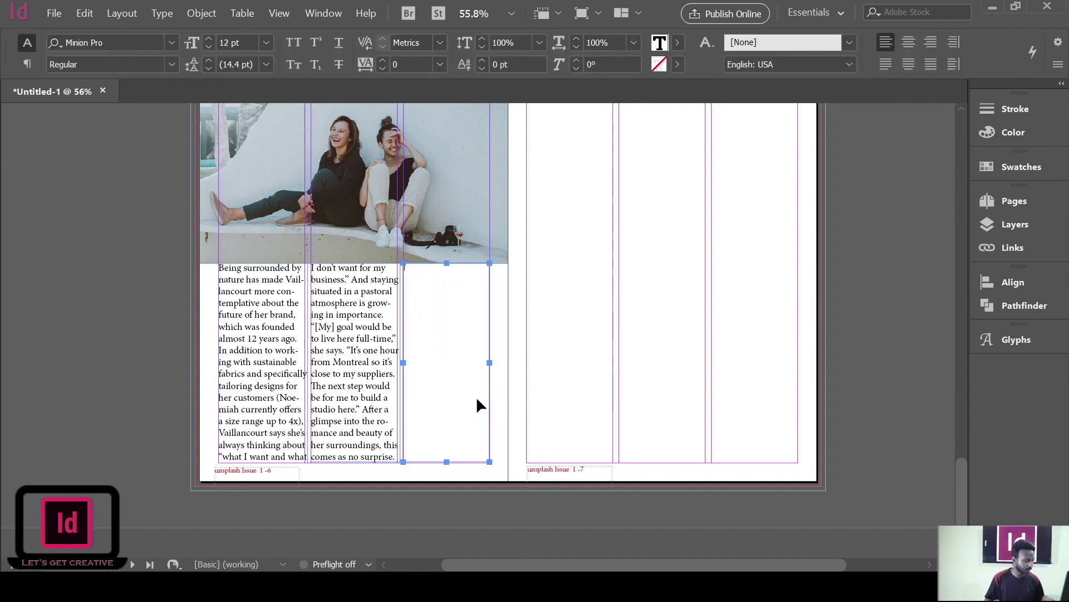
key(ctrl+v)
Step: Set the third-column lookbook paragraph to 20 pt and deselect its frame
drag(485, 326, 402, 269)
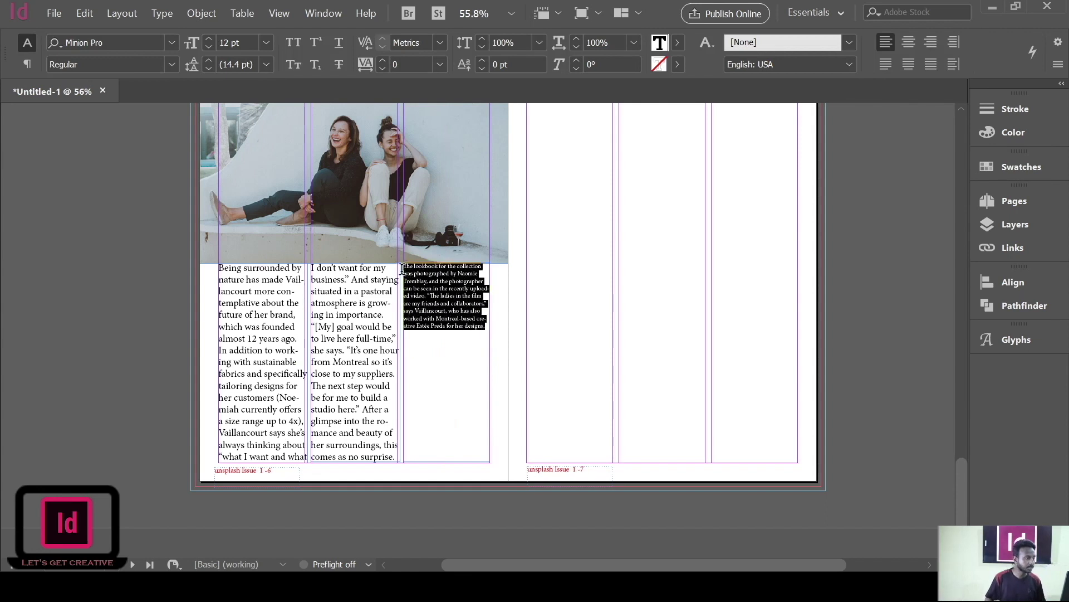
click(214, 35)
click(214, 35)
click(214, 36)
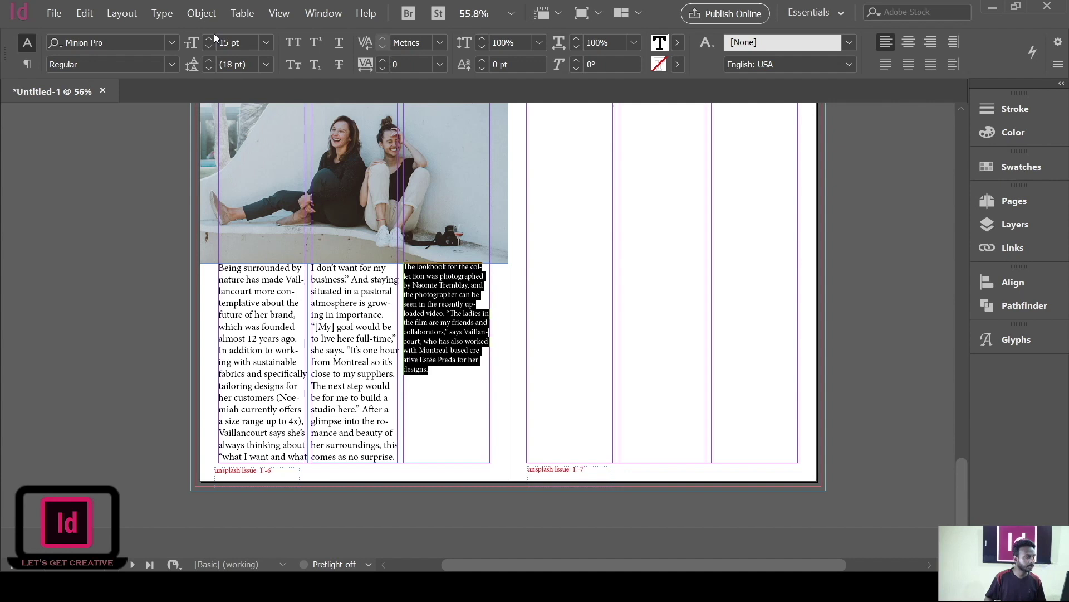
click(212, 38)
click(212, 39)
click(212, 39)
click(212, 38)
click(211, 39)
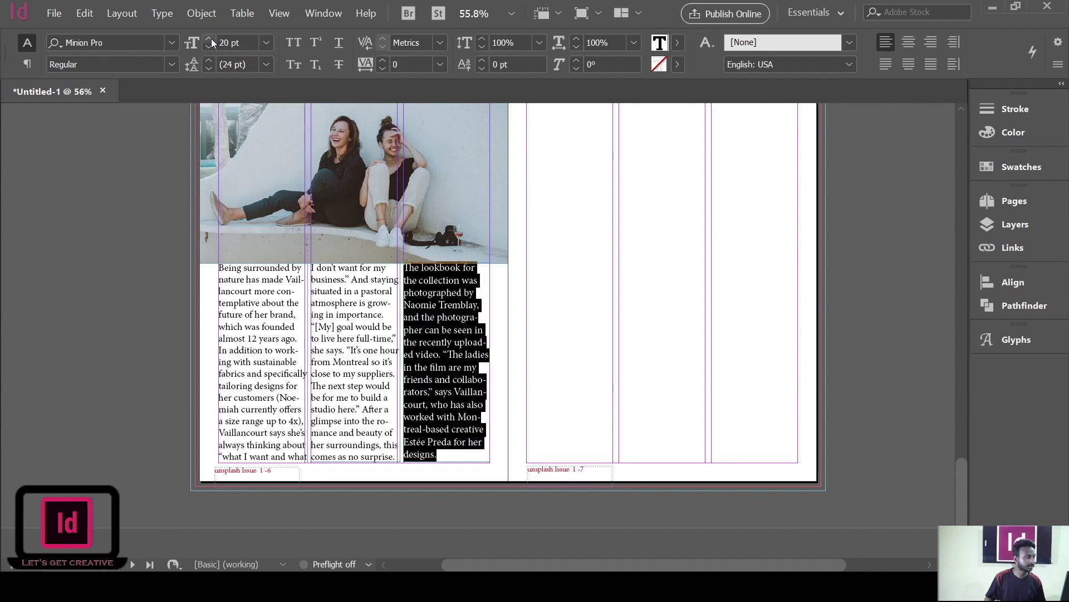
key(Escape)
click(42, 173)
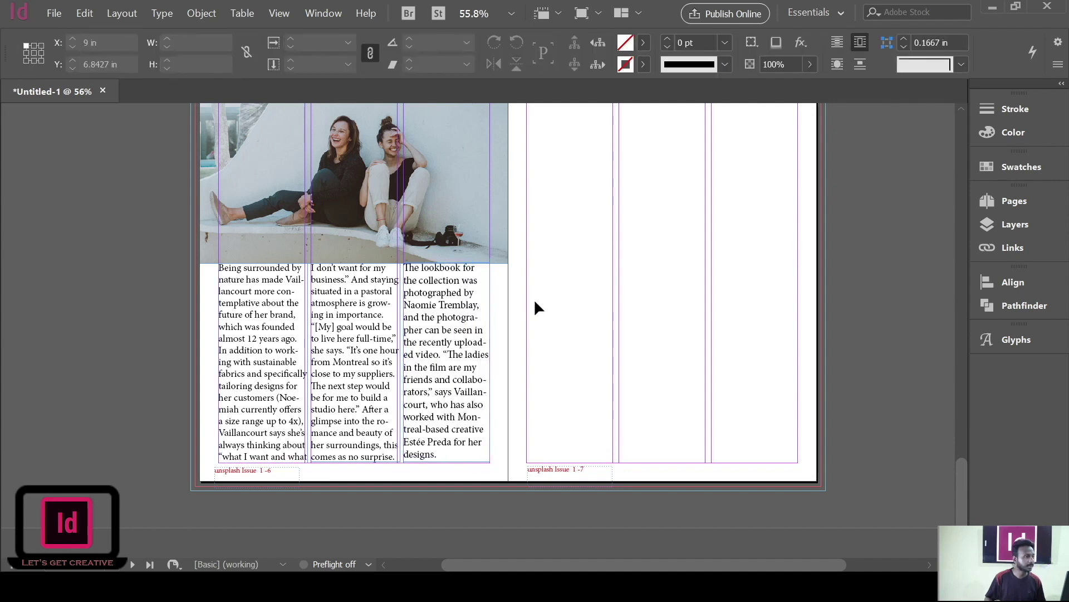
Step: Draw a rectangle about 0.5 by 5.34 in between the third column and the spine, and fill it with light grey-blue
scroll(538, 304, up, 2)
scroll(542, 309, up, 1)
scroll(538, 310, down, 3)
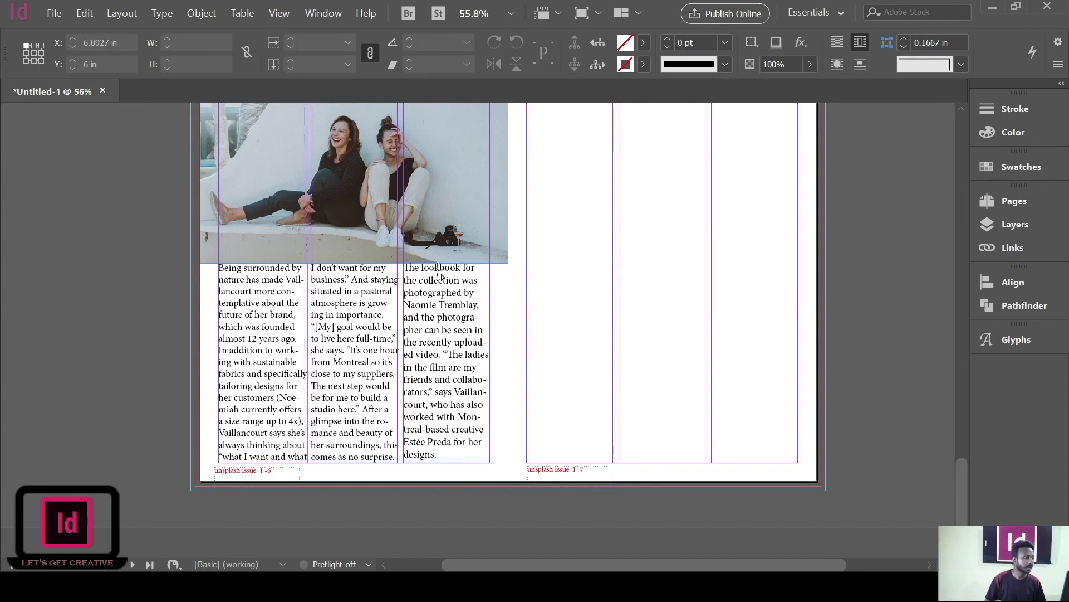
mouse_move(491, 262)
mouse_down()
mouse_move(508, 473)
mouse_move(508, 463)
mouse_up()
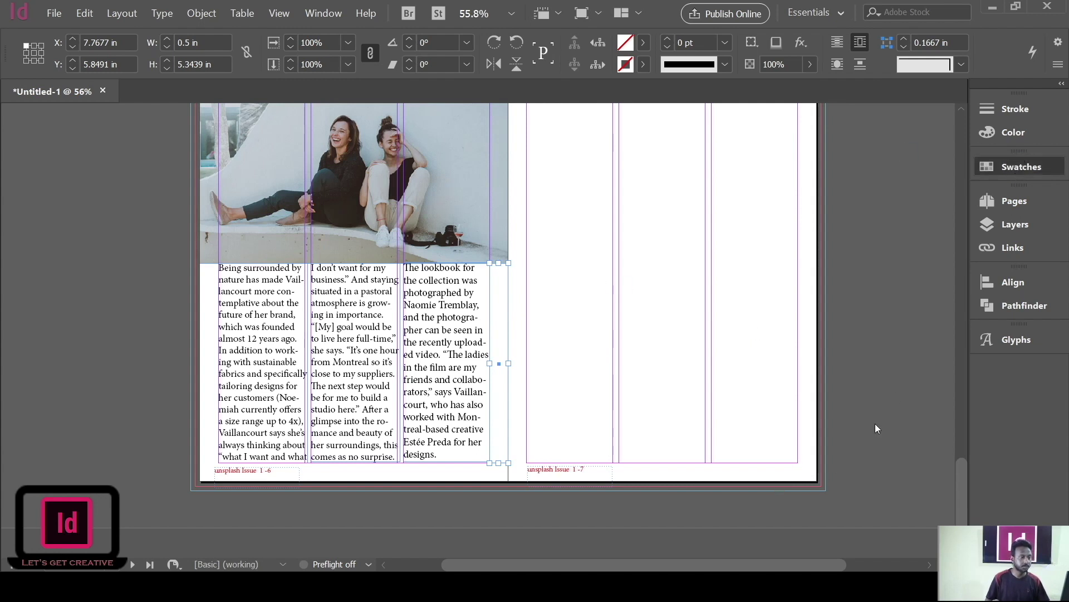
key(comma)
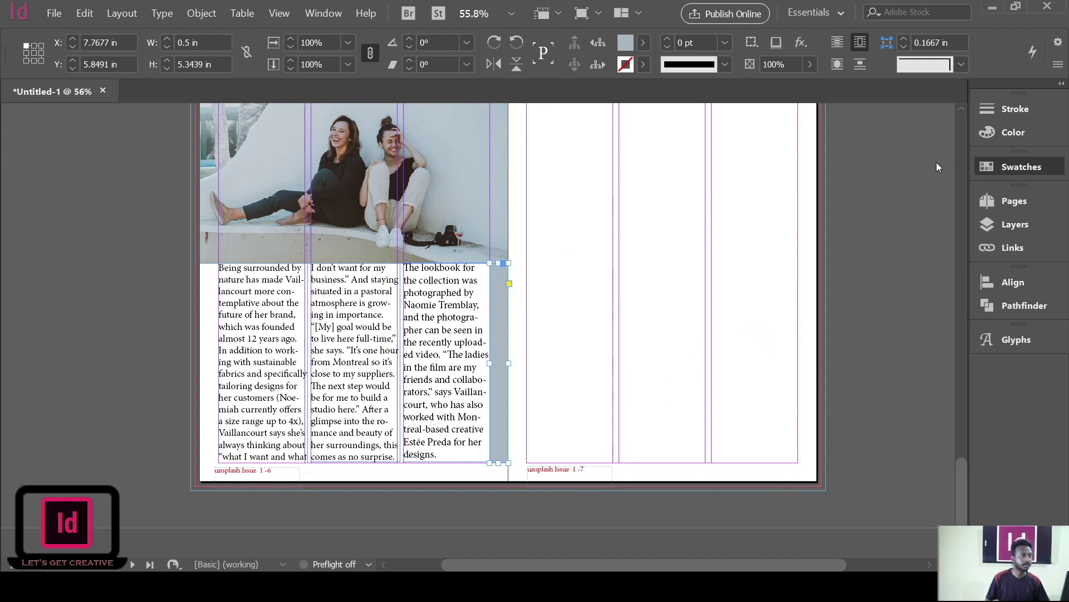
click(73, 129)
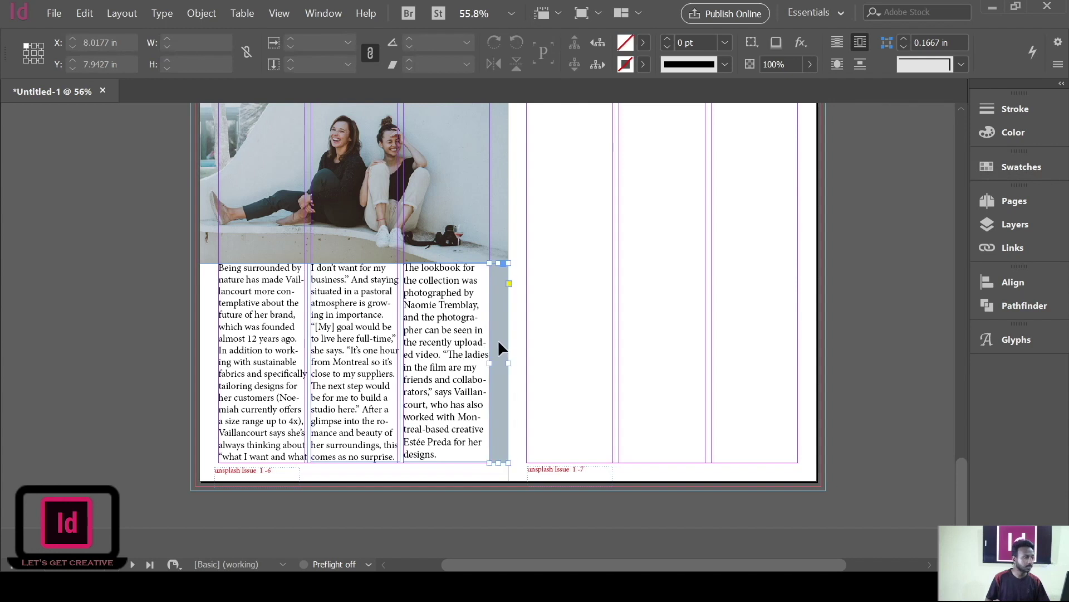
Step: Lower the grey-blue strip's opacity to 81% and preview the spread without guides
click(498, 339)
key(9)
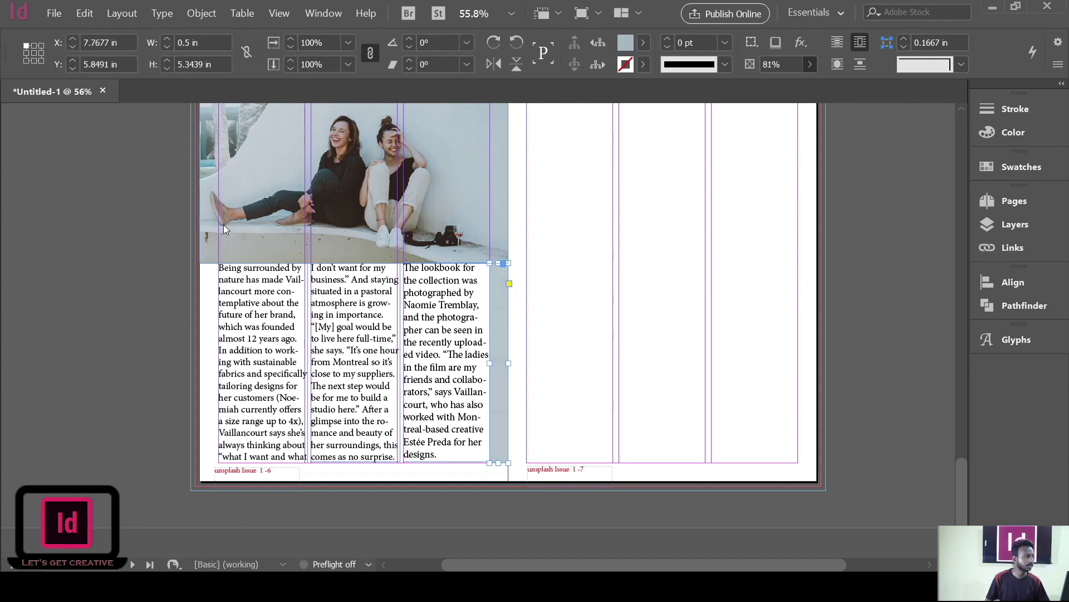
click(686, 368)
scroll(812, 379, up, 2)
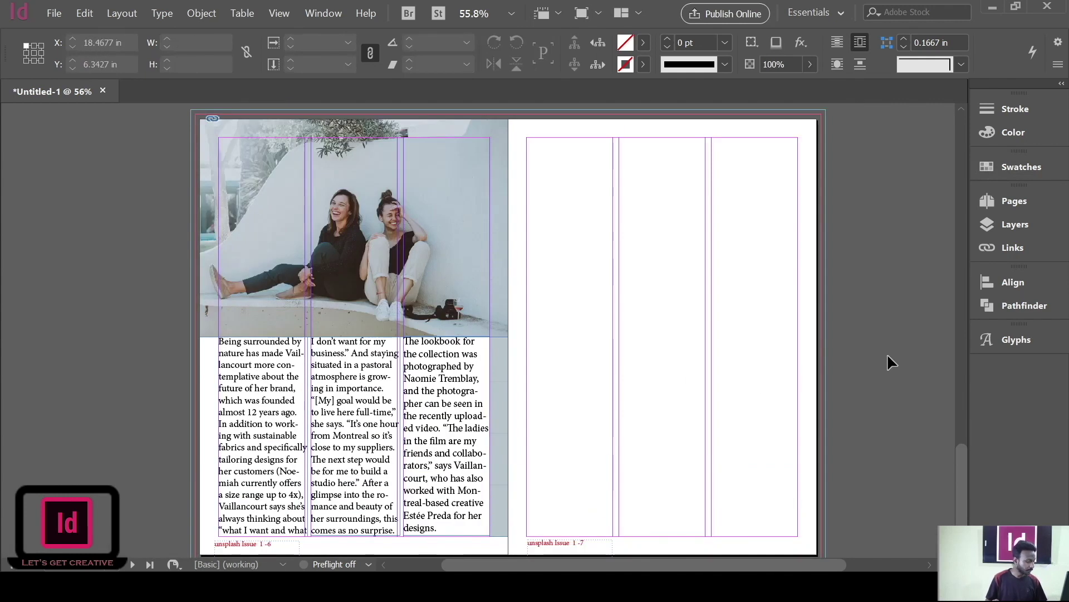
key(w)
scroll(888, 356, down, 2)
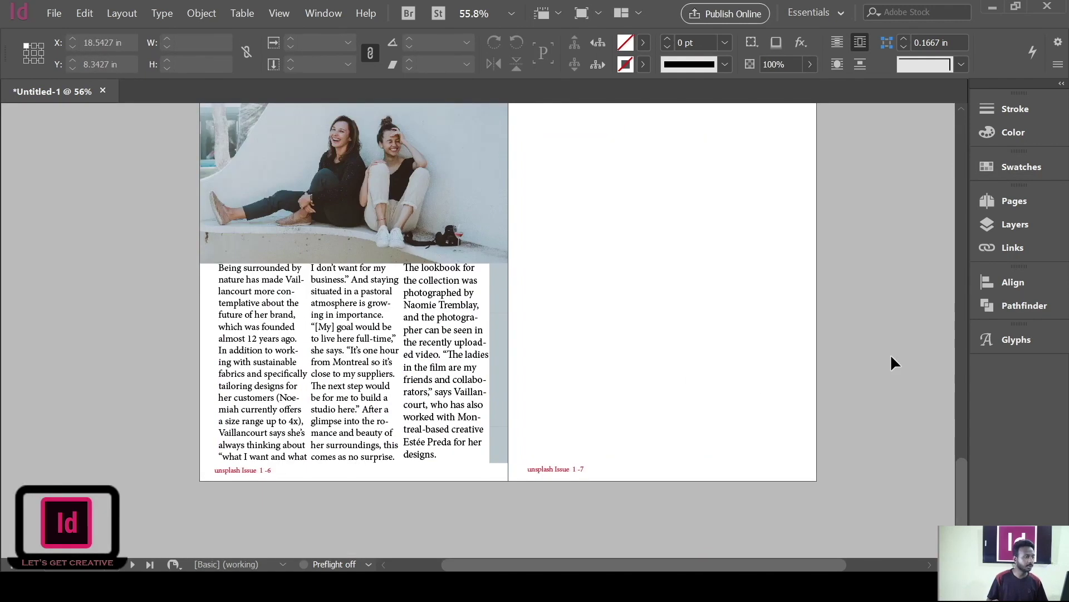
Step: Extend the grey-blue strip down past the page's lower edge into the bleed, to about 5.97 in tall, and preview the spread
click(497, 436)
key(w)
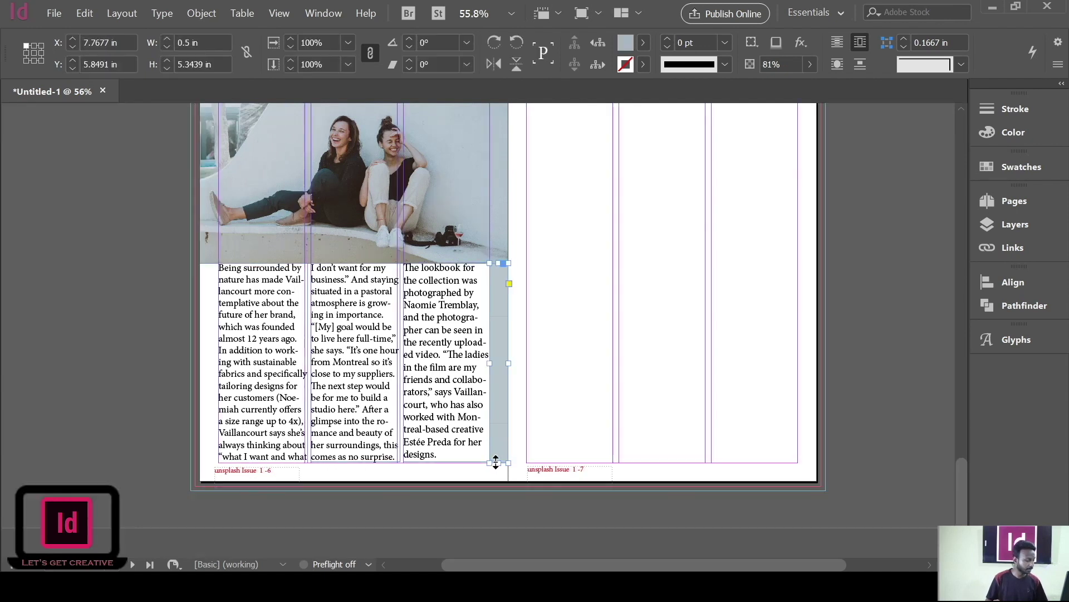
drag(499, 461, 495, 481)
click(903, 405)
key(w)
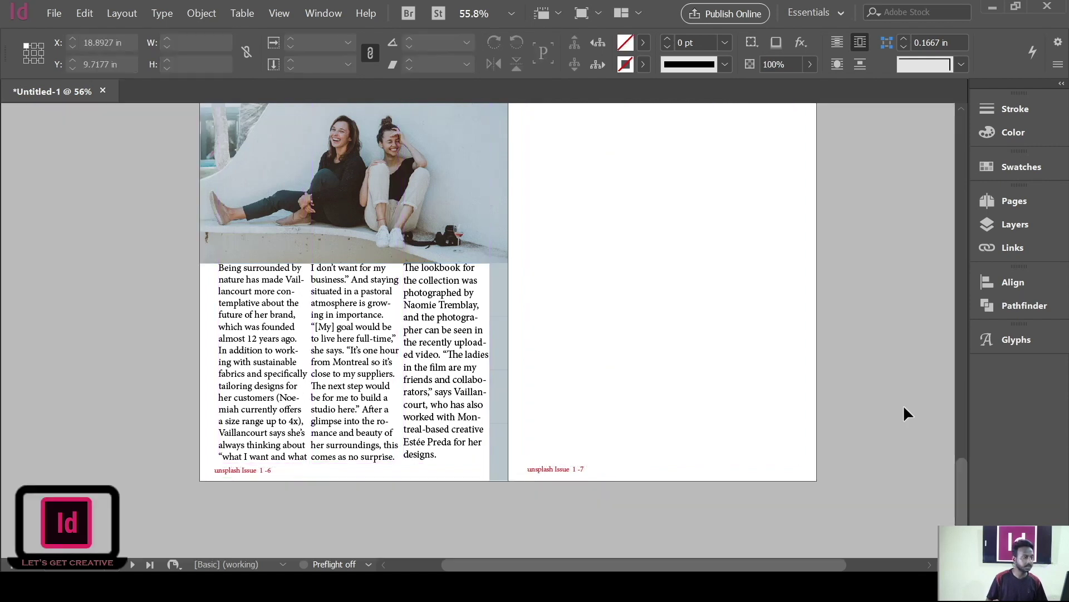
click(498, 450)
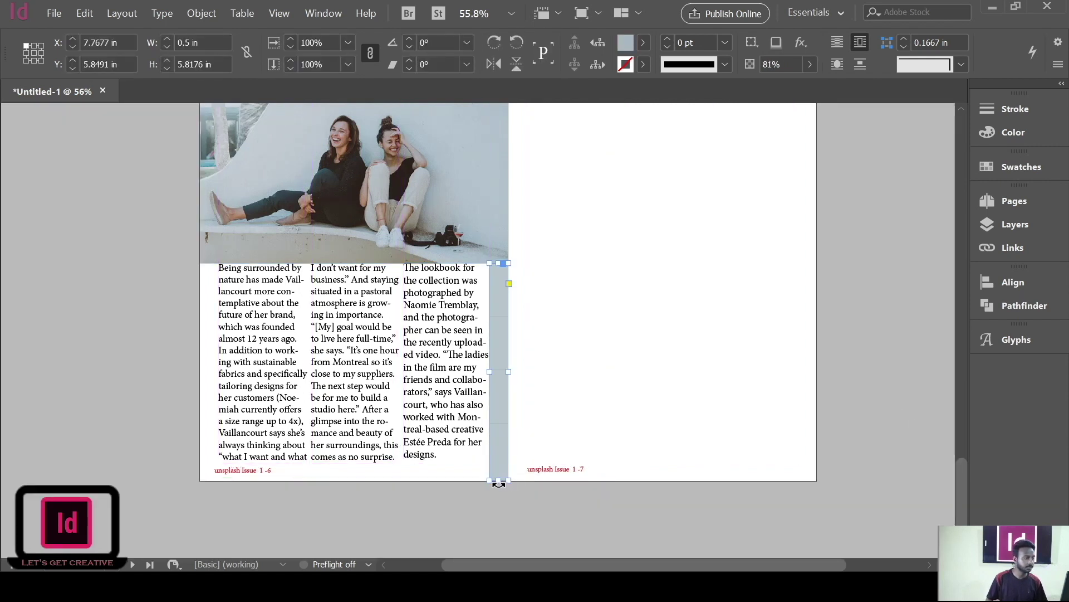
drag(497, 482, 497, 485)
key(w)
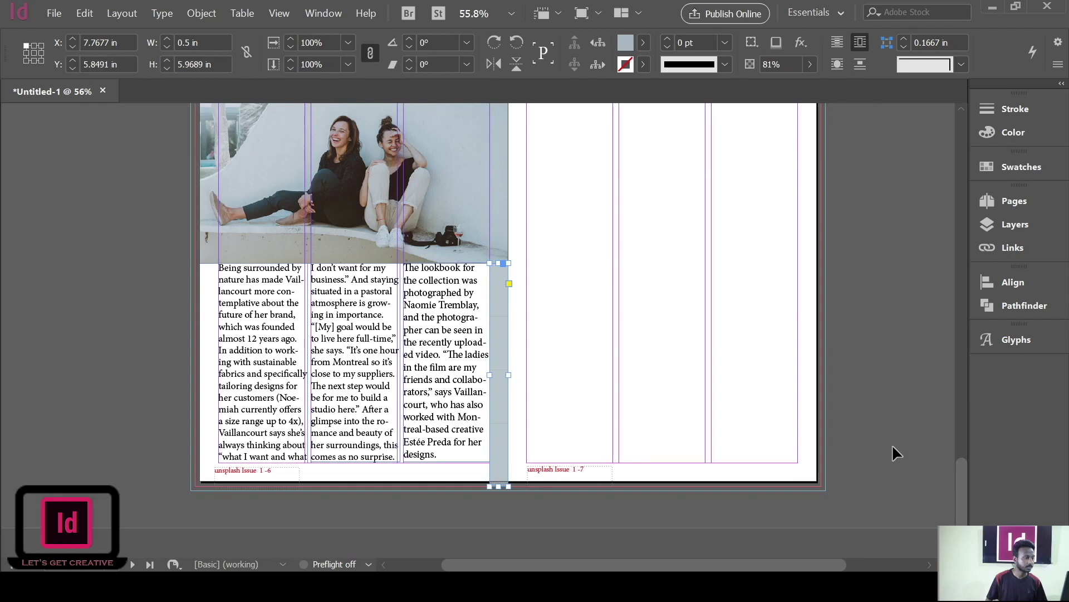
click(901, 416)
key(w)
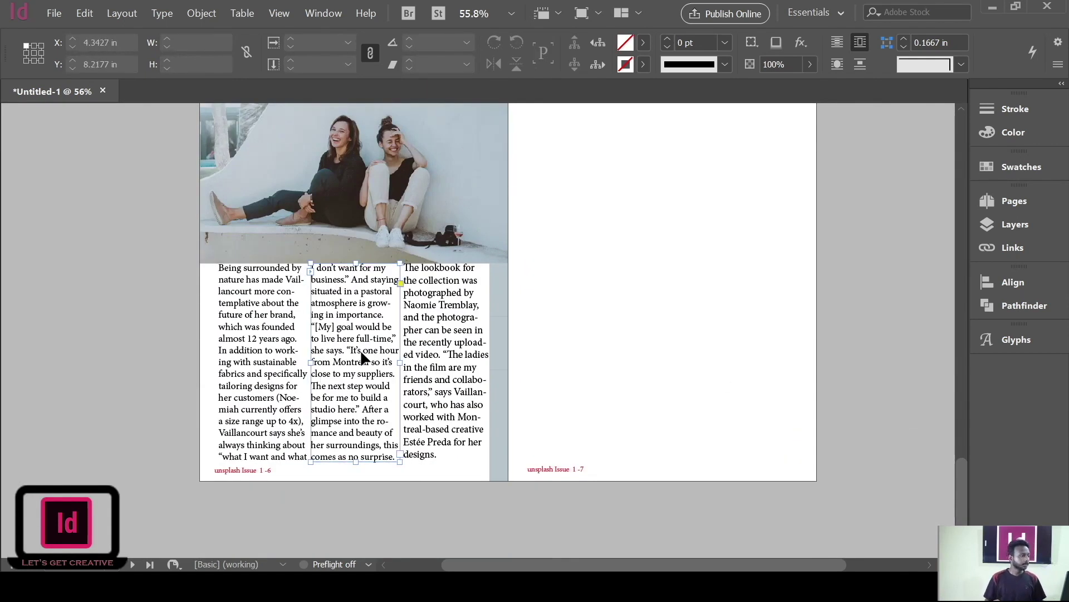
Step: Give the first-column paragraph a one-character drop cap two lines deep and deselect the text
click(254, 273)
scroll(281, 282, up, 2)
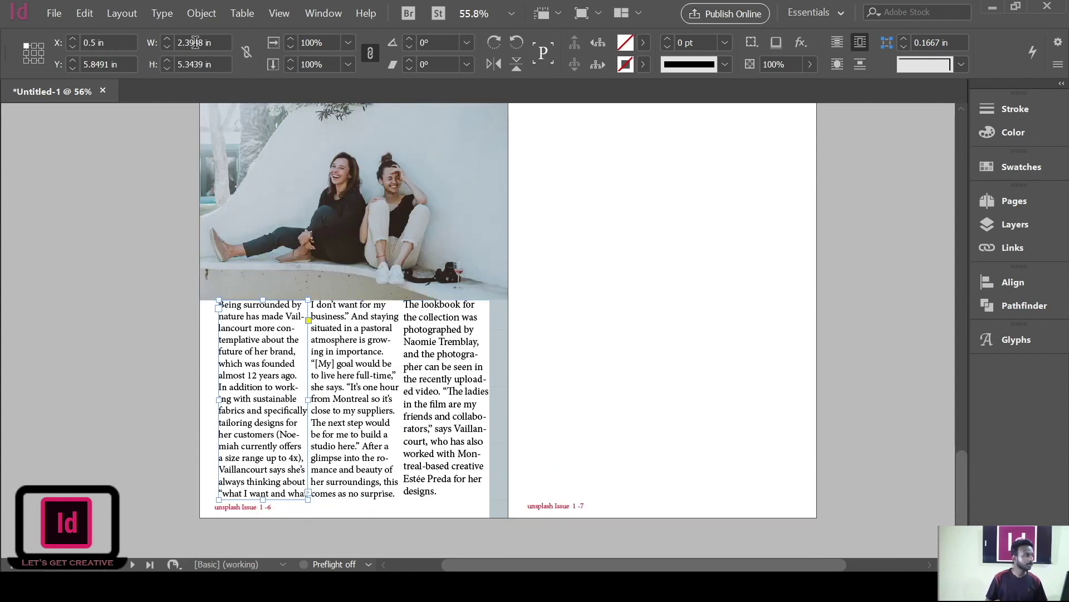
key(t)
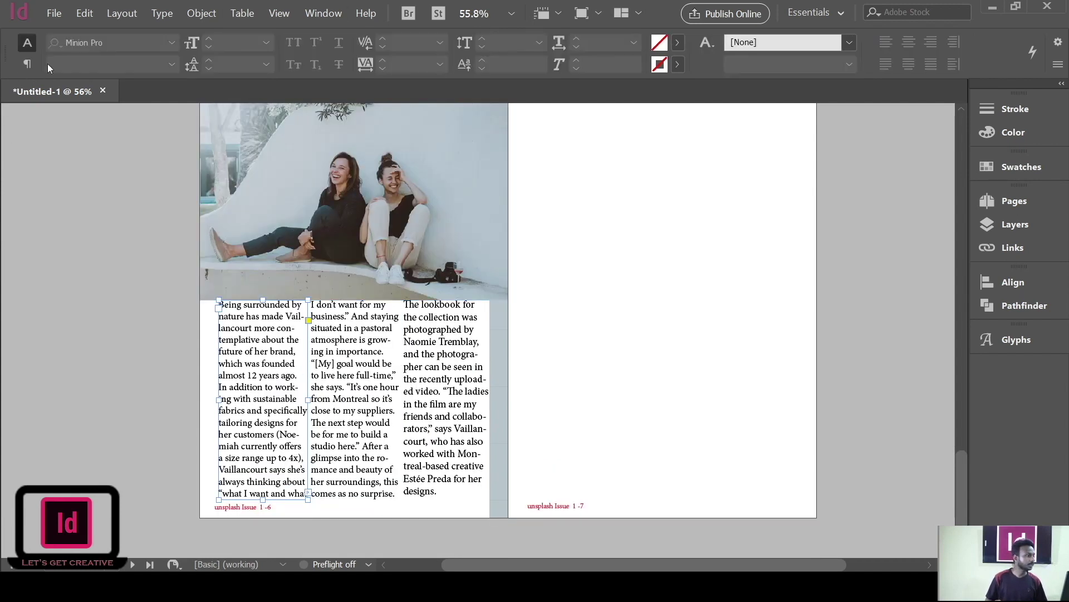
click(27, 65)
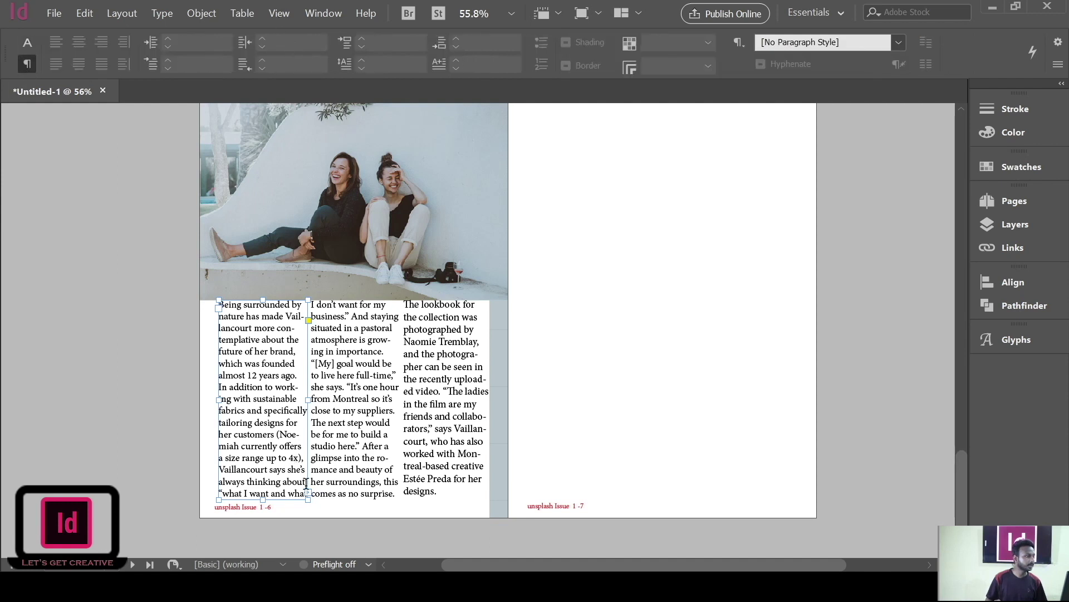
drag(306, 492, 209, 303)
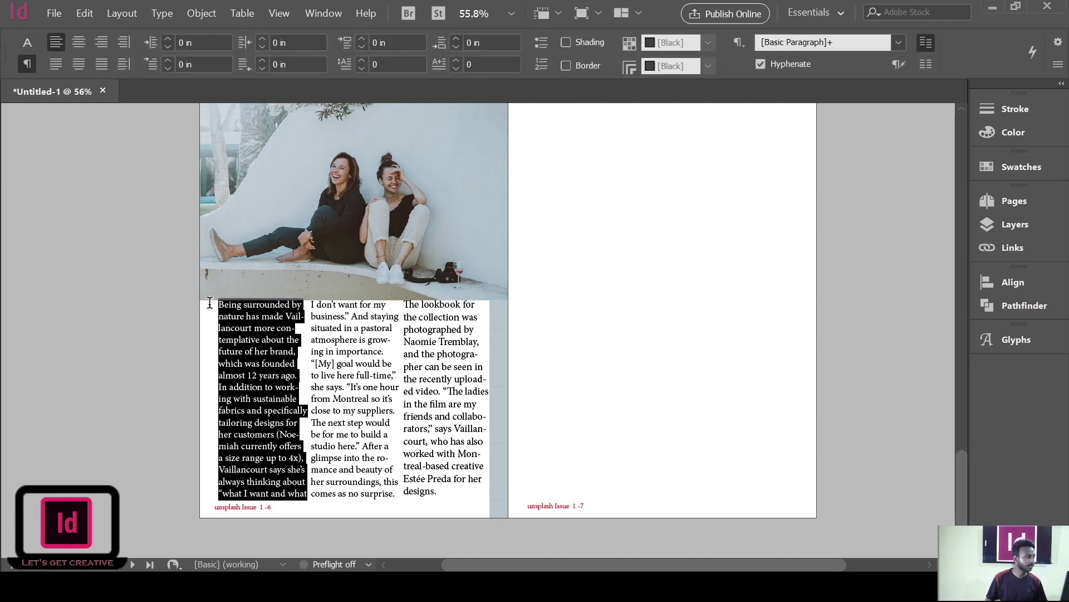
click(361, 61)
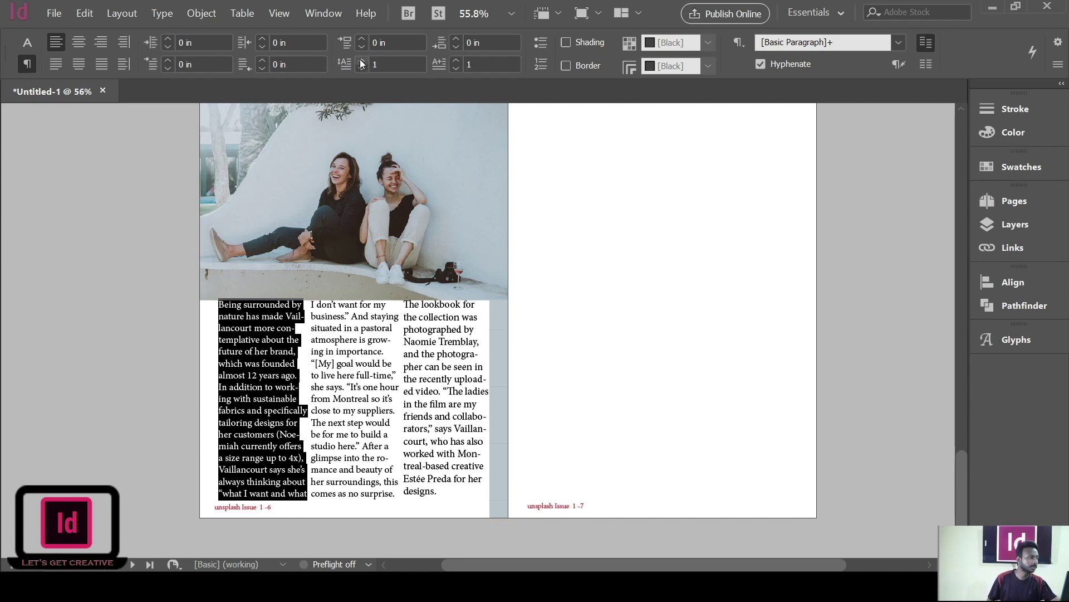
click(361, 61)
click(361, 61)
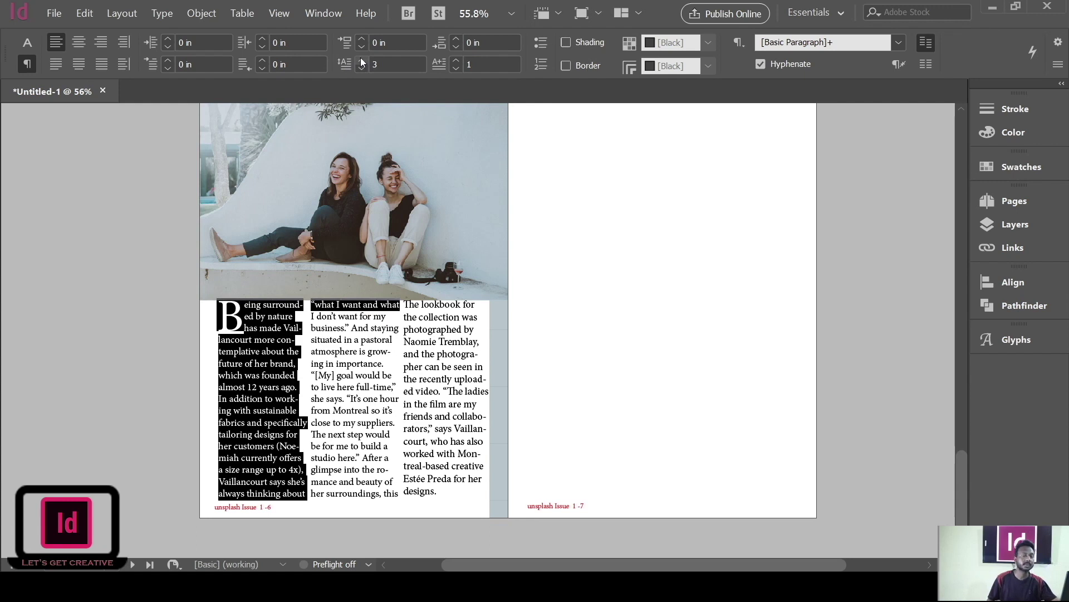
click(362, 68)
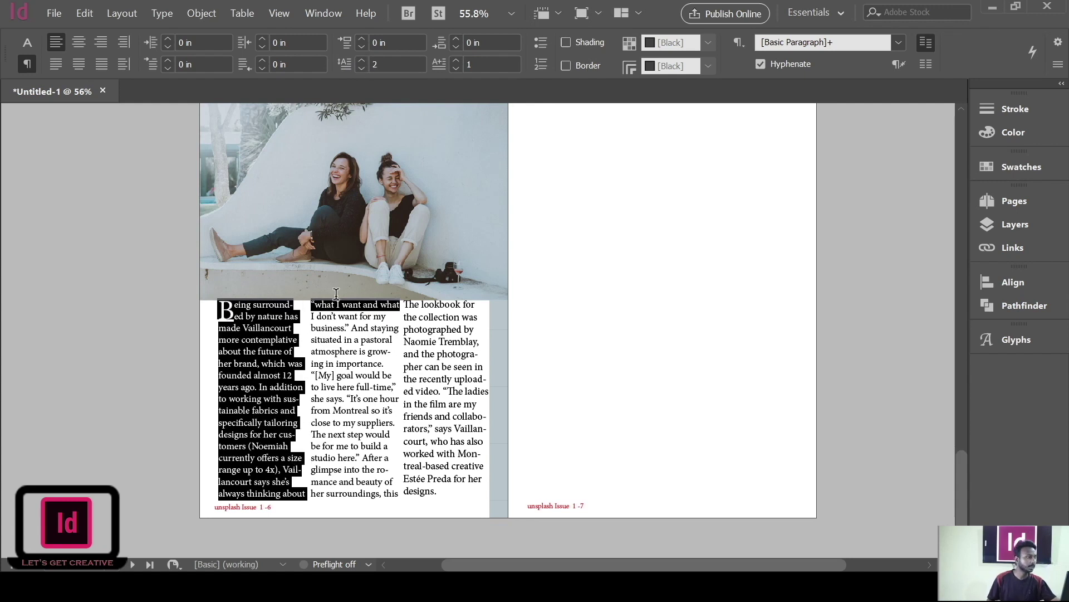
click(363, 327)
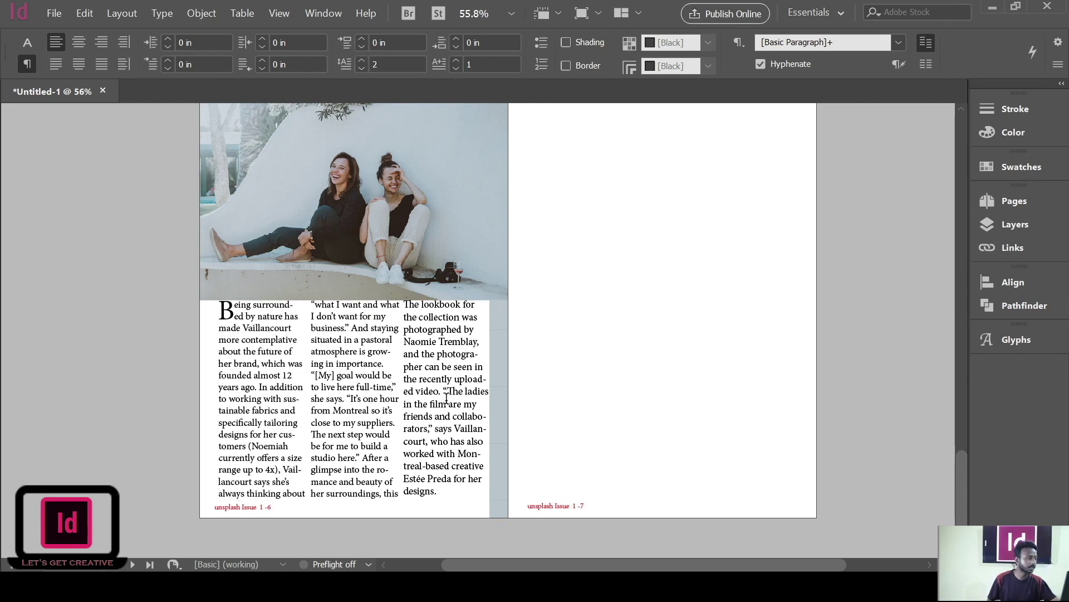
Step: Review the finished page 6 layout and the preceding spread in preview before starting page 7
scroll(358, 374, down, 1)
scroll(358, 370, up, 2)
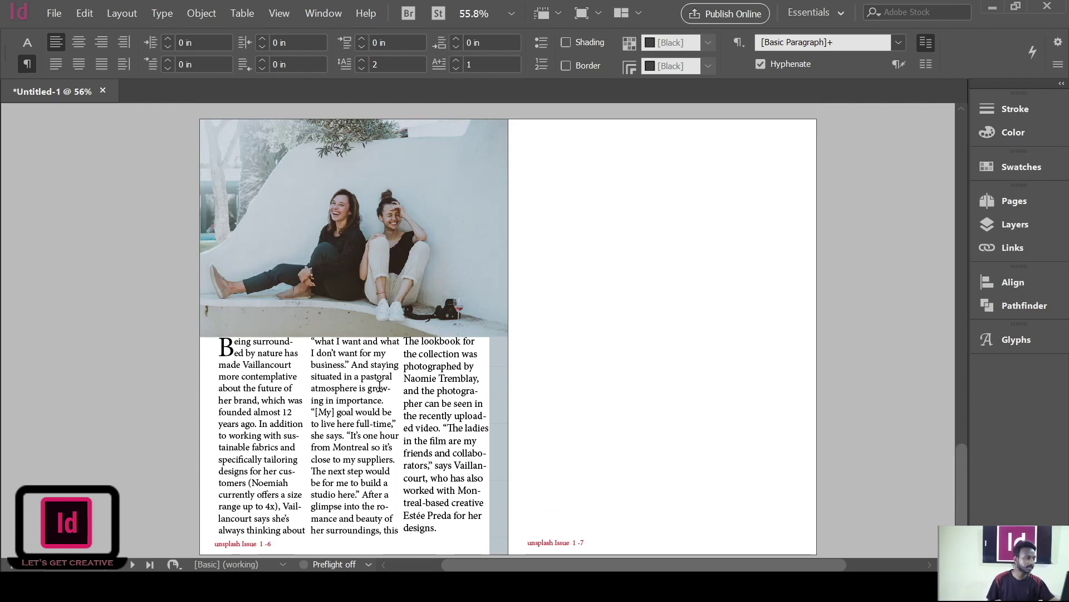
scroll(379, 386, up, 2)
scroll(390, 390, down, 3)
scroll(566, 390, up, 5)
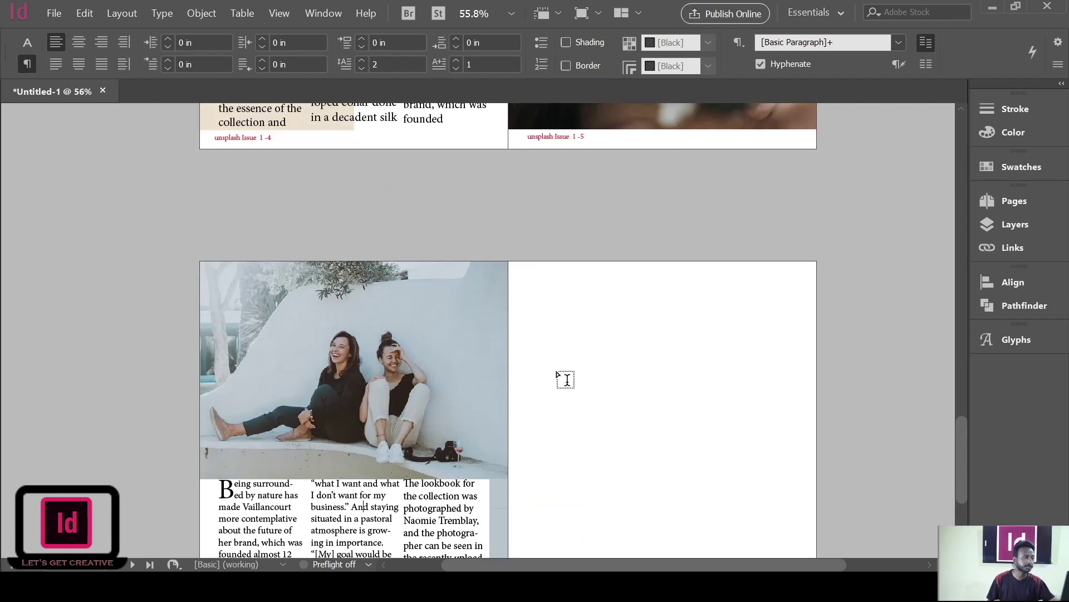
scroll(624, 222, up, 5)
scroll(628, 225, down, 10)
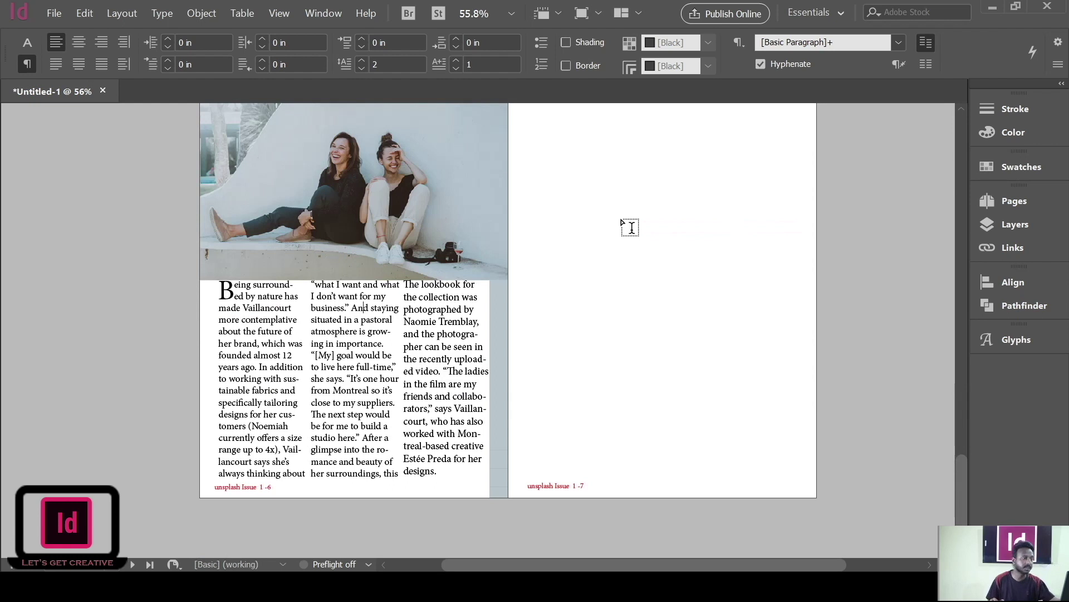
scroll(517, 195, up, 4)
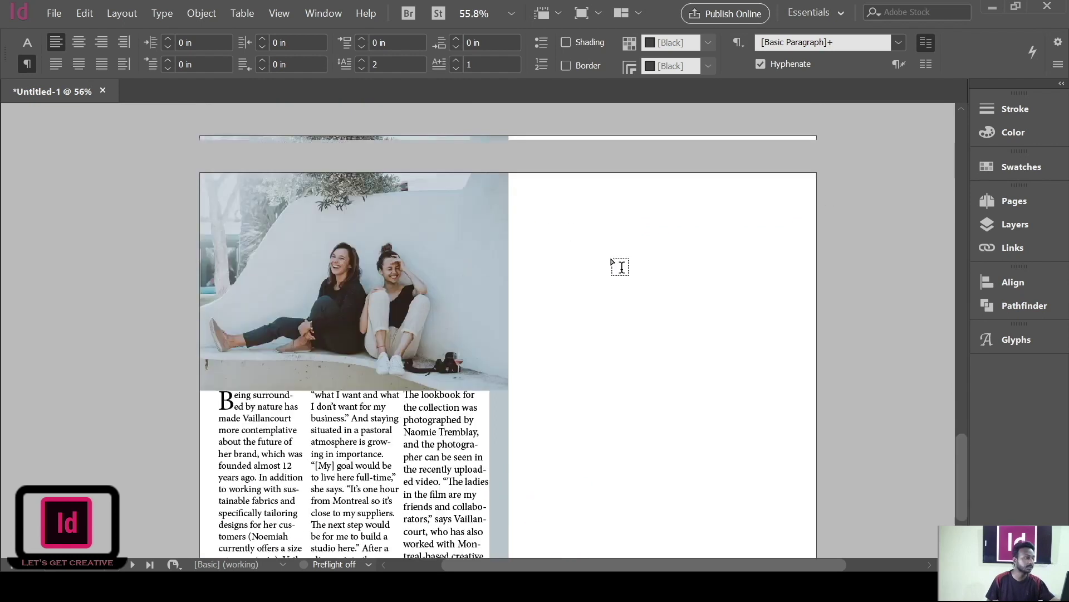
scroll(623, 265, down, 3)
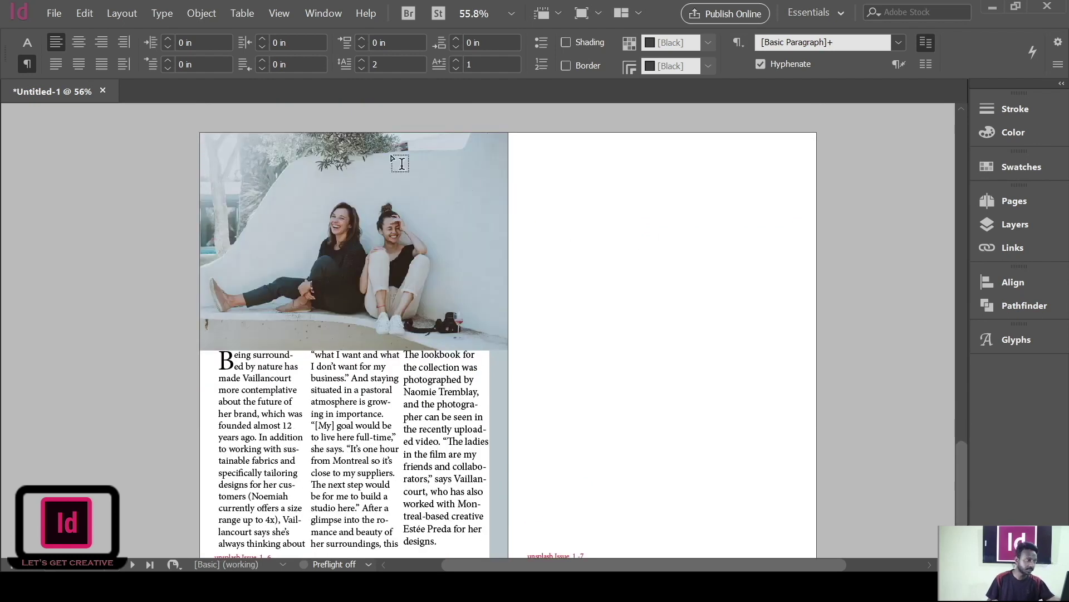
Step: Place the photo of the woman lying in green leaves at page 7's top edge, about 7.75 by 5.17 in
key(v)
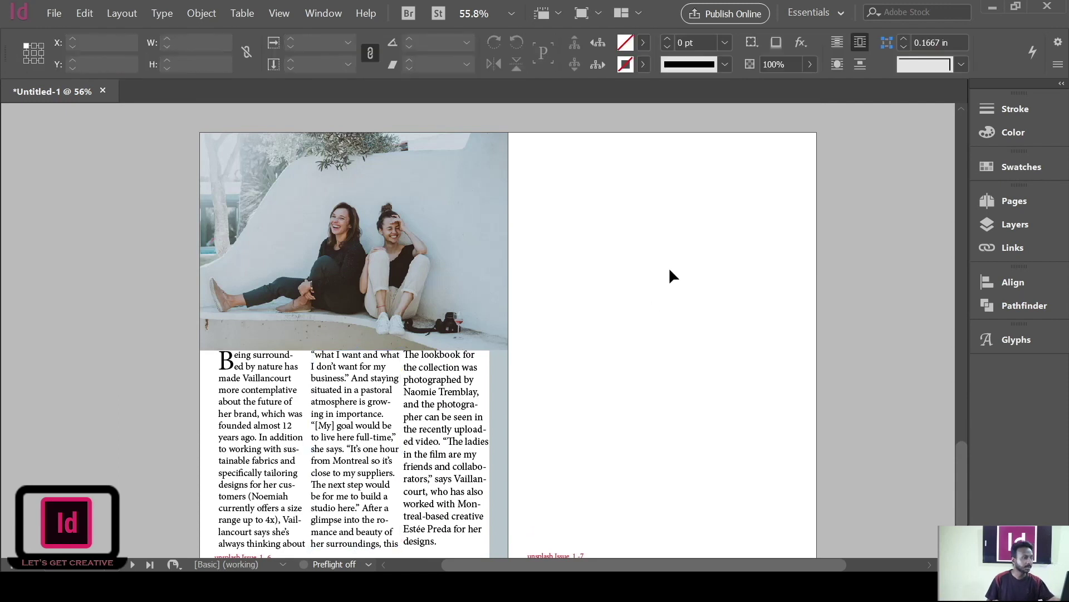
key(w)
drag(886, 326, 835, 269)
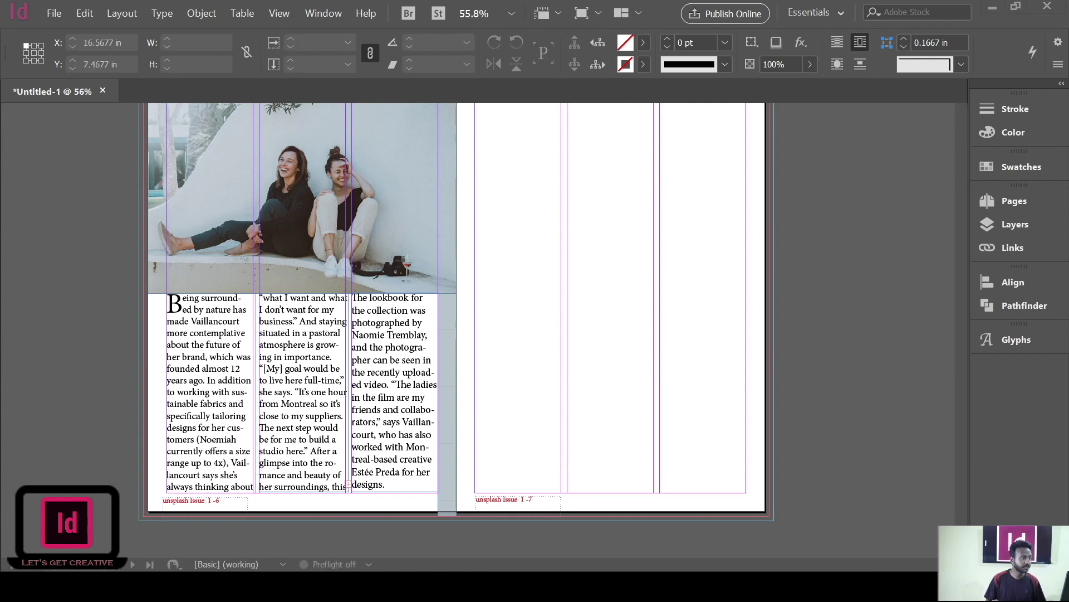
scroll(922, 245, up, 2)
scroll(784, 272, down, 2)
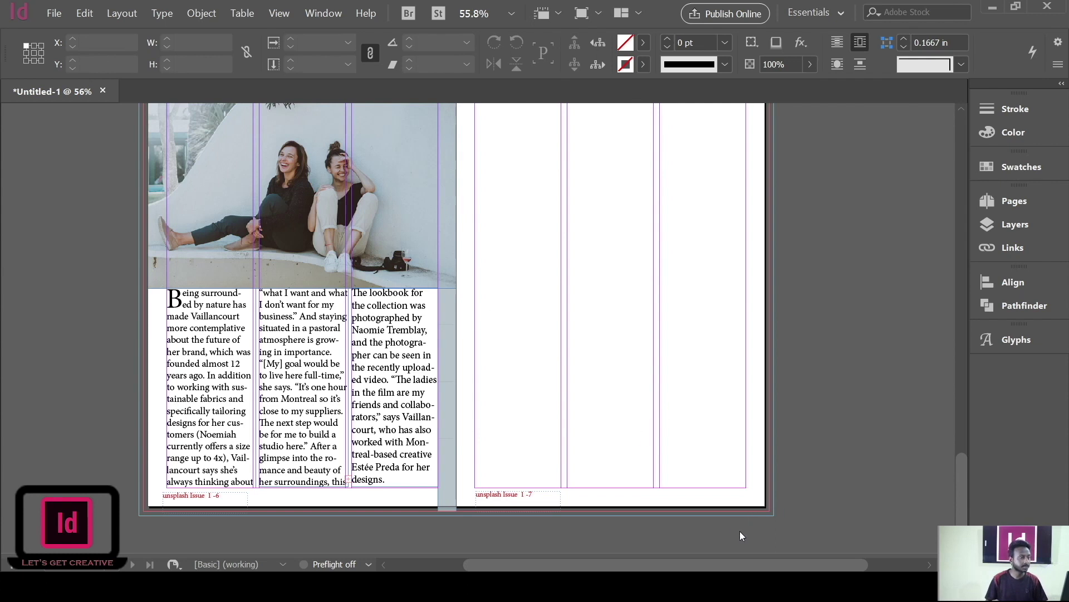
scroll(716, 370, up, 3)
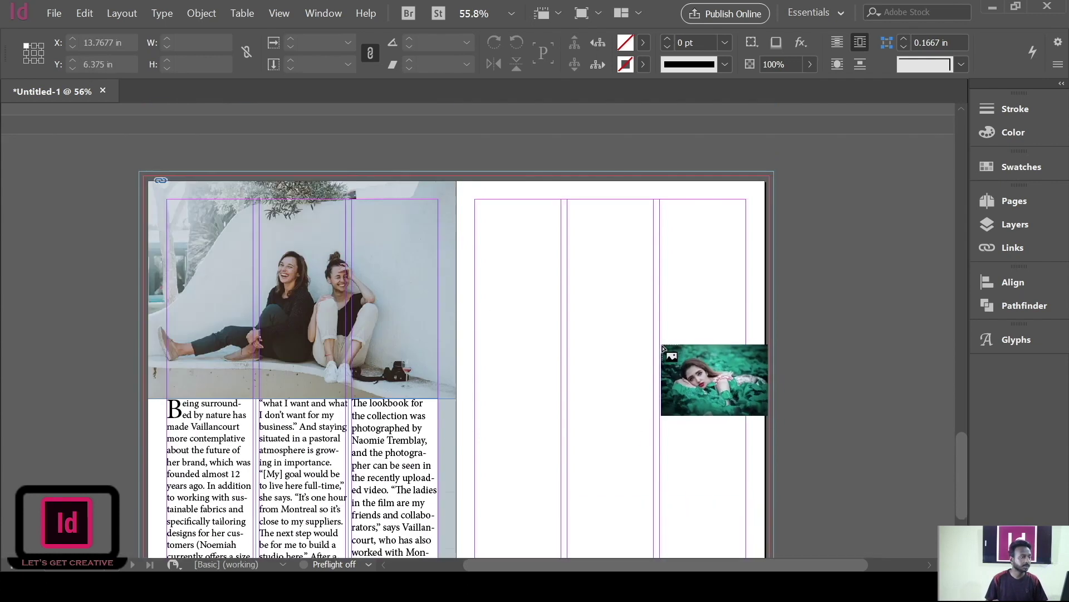
scroll(711, 377, down, 2)
scroll(524, 197, up, 2)
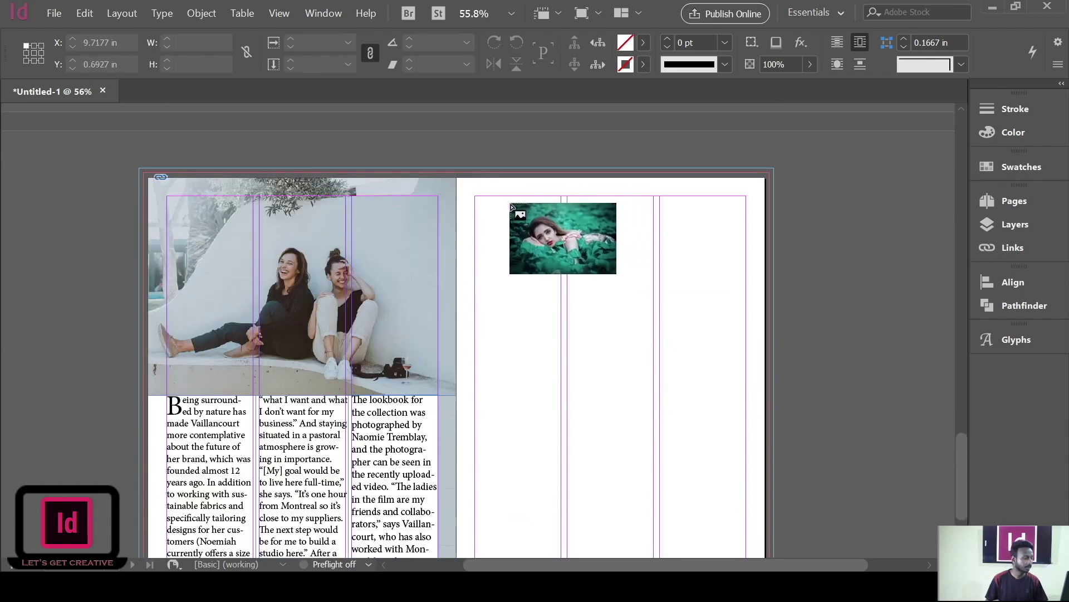
key(w)
key(w)
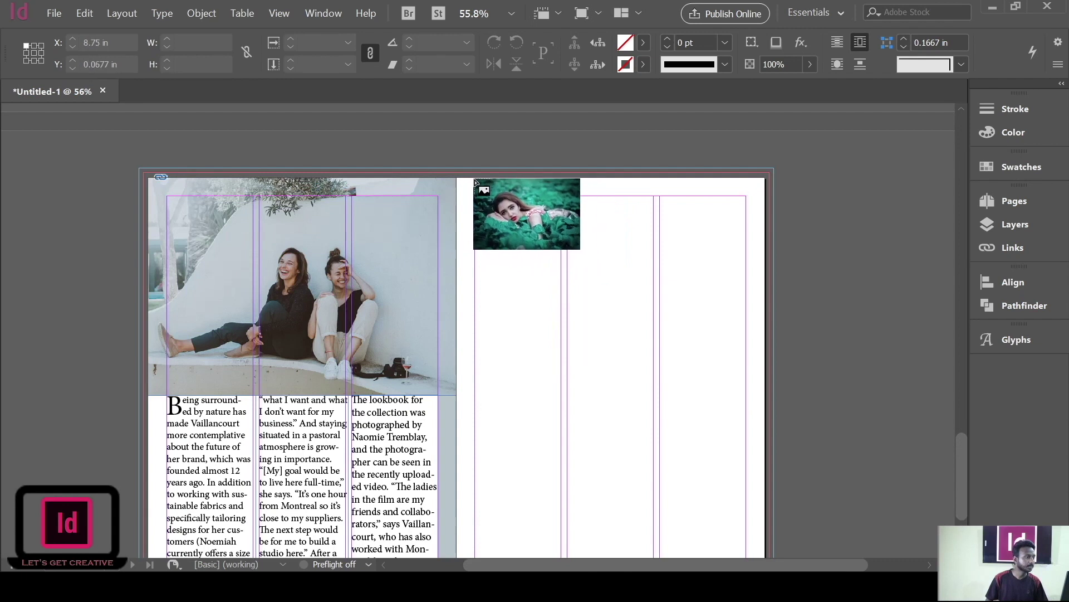
drag(475, 181, 563, 369)
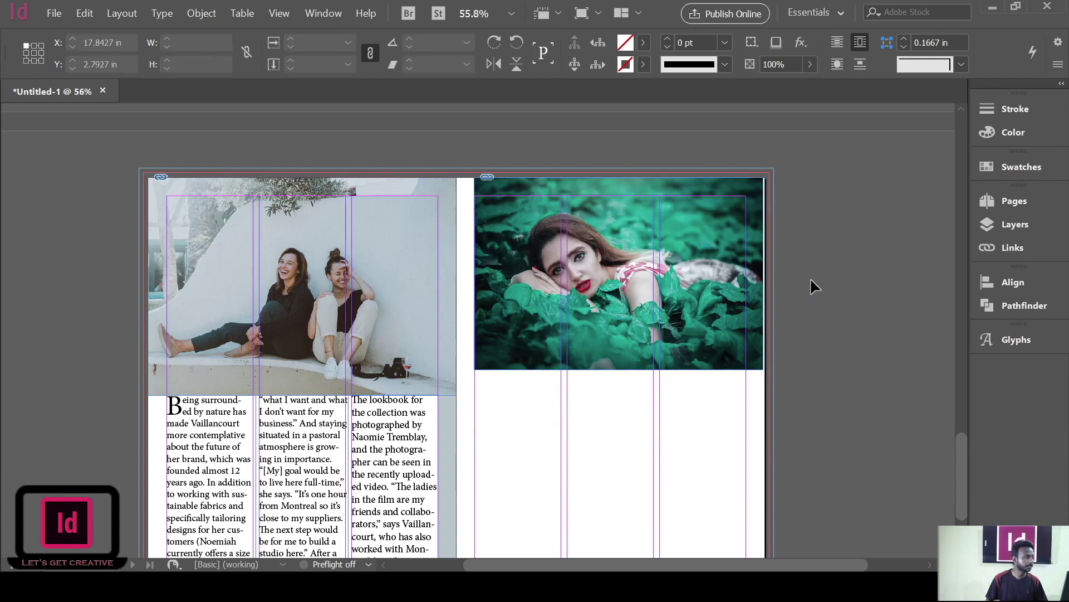
Step: Scale the page 7 photo up to about 9.25 by 6.17 in, shift it to the inner margin and preview the spread
scroll(810, 278, down, 3)
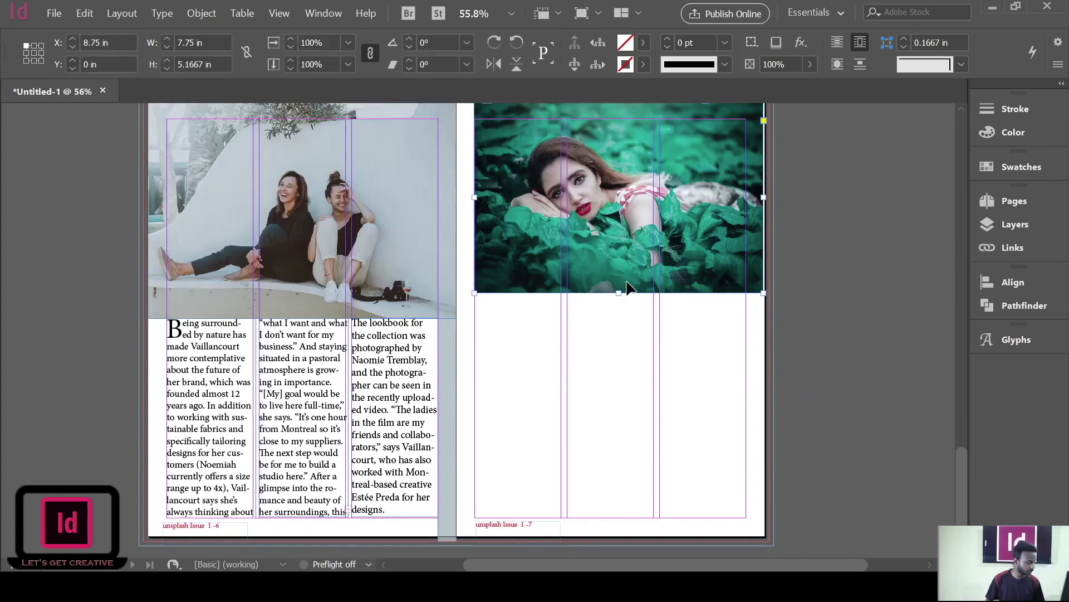
drag(621, 290, 619, 330)
drag(617, 254, 636, 256)
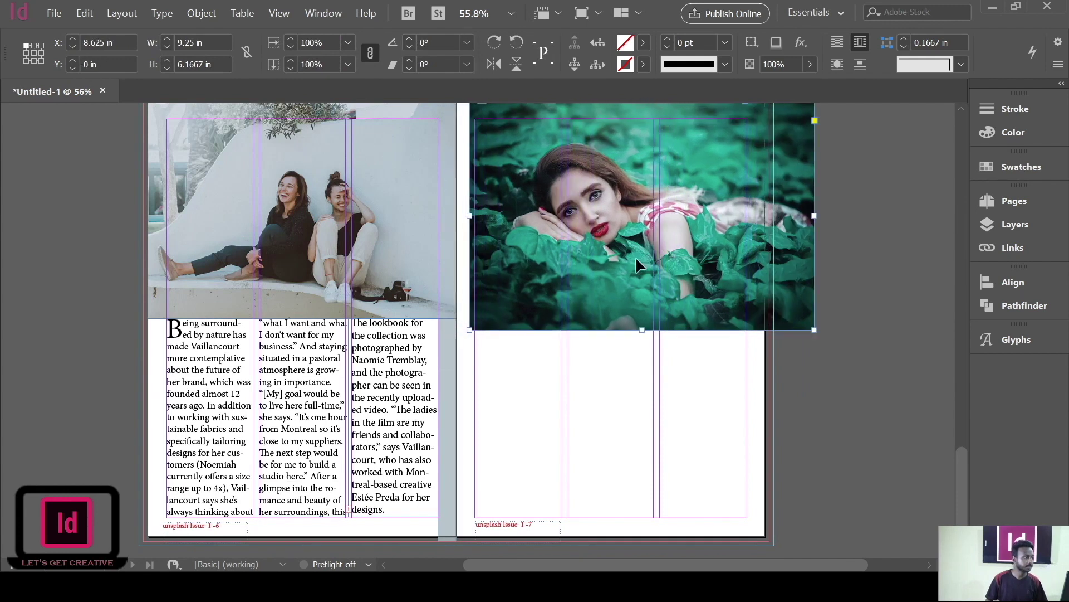
click(876, 282)
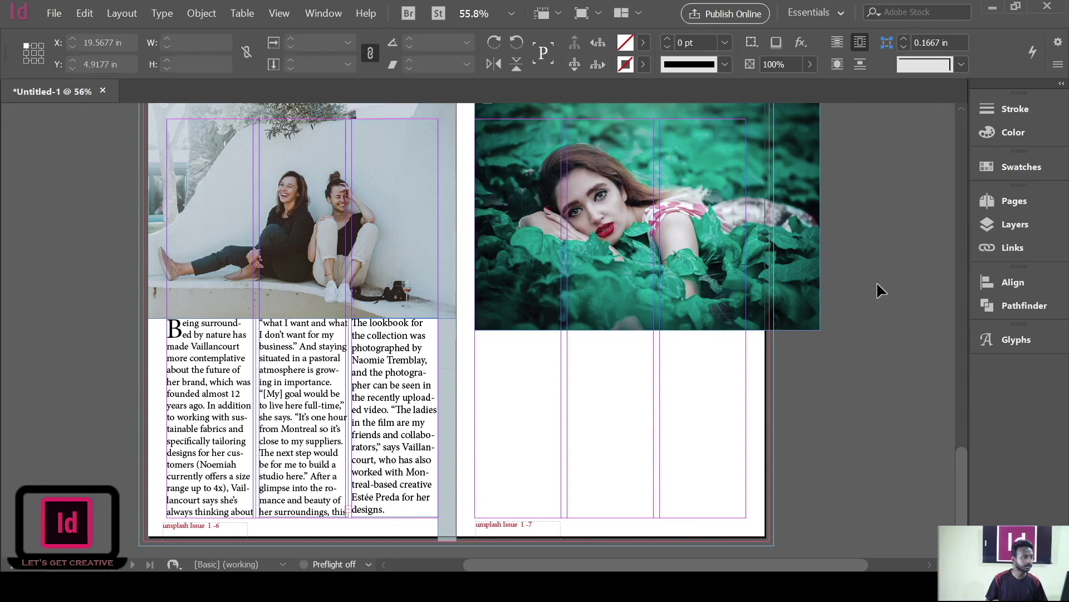
key(w)
click(660, 253)
key(w)
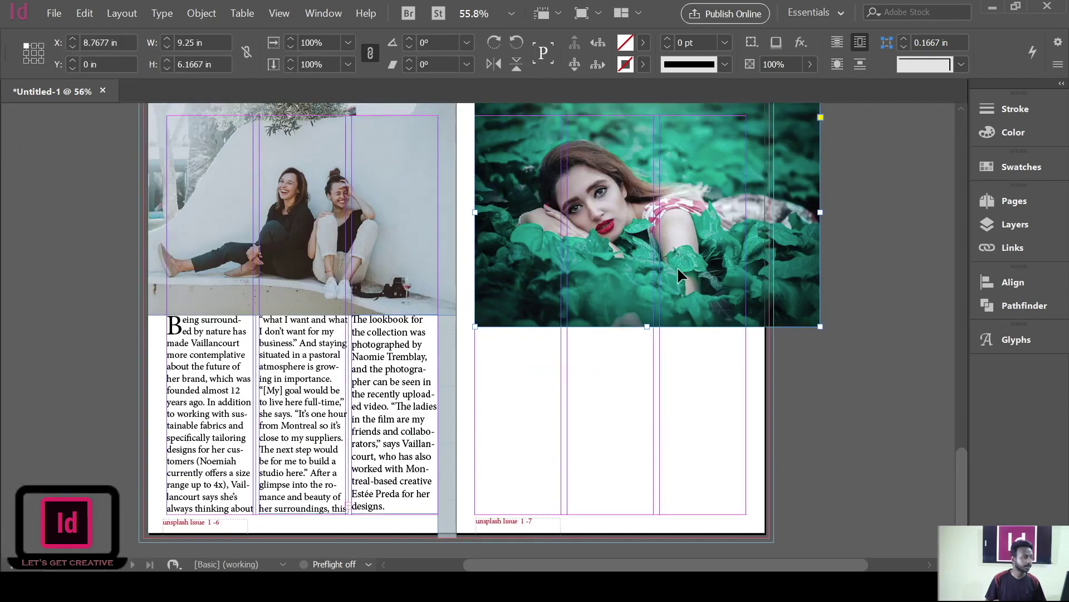
scroll(649, 239, up, 4)
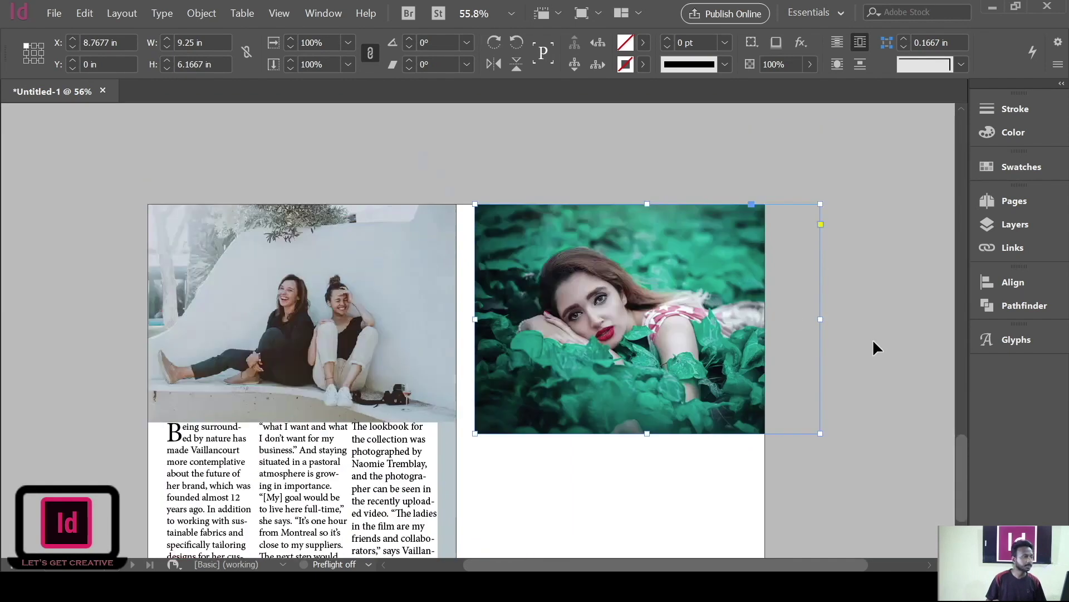
scroll(881, 320, up, 5)
scroll(881, 316, down, 5)
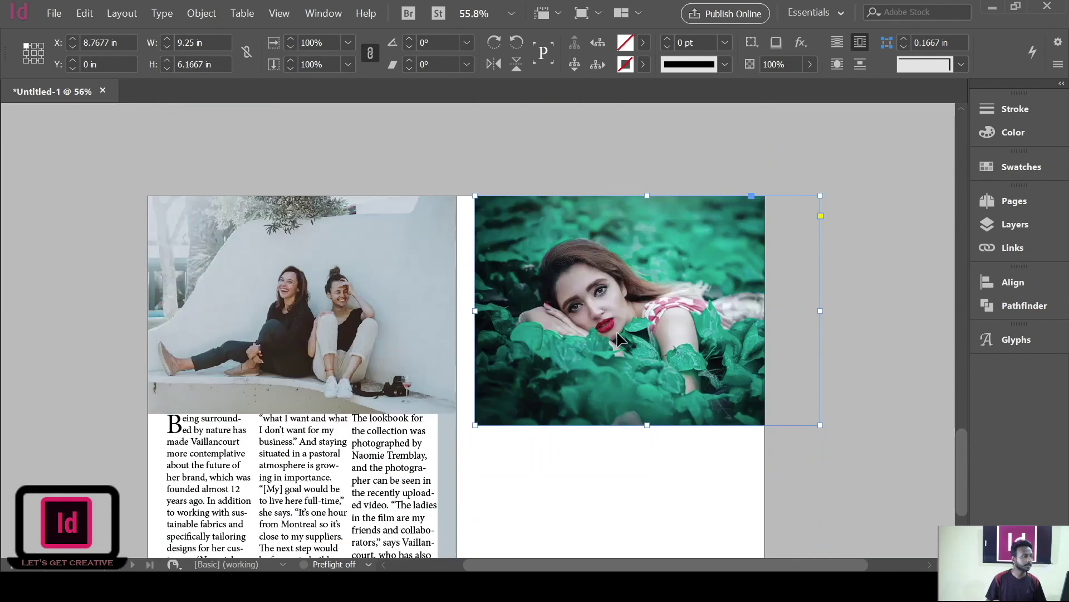
Step: Widen the page 7 photo's frame and the image inside it to about 9.75 in, reaching the spine
key(w)
drag(473, 313, 459, 315)
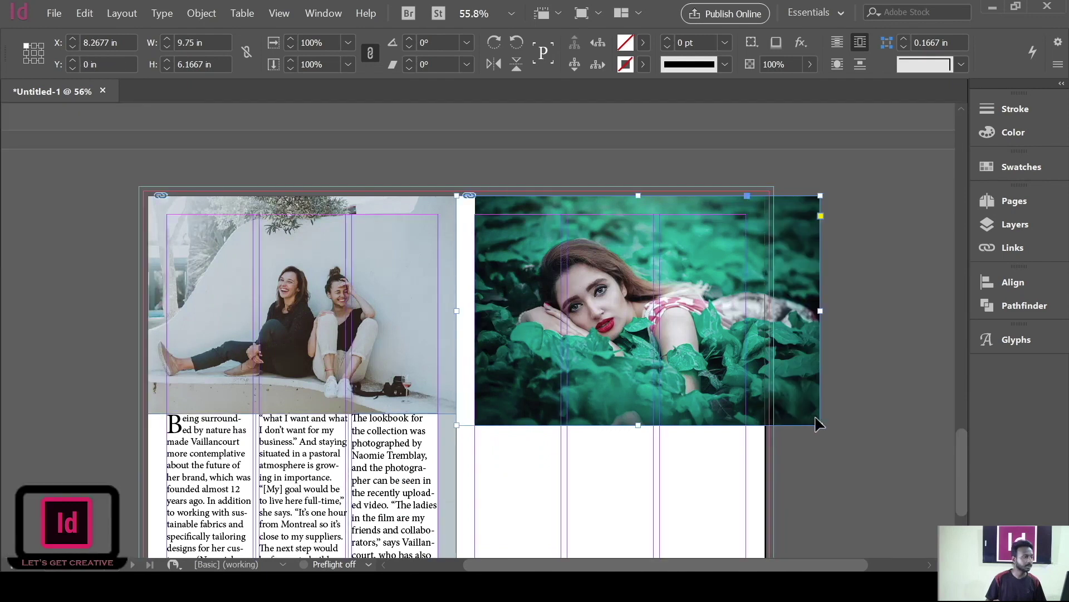
key(ctrl+z)
double_click(478, 312)
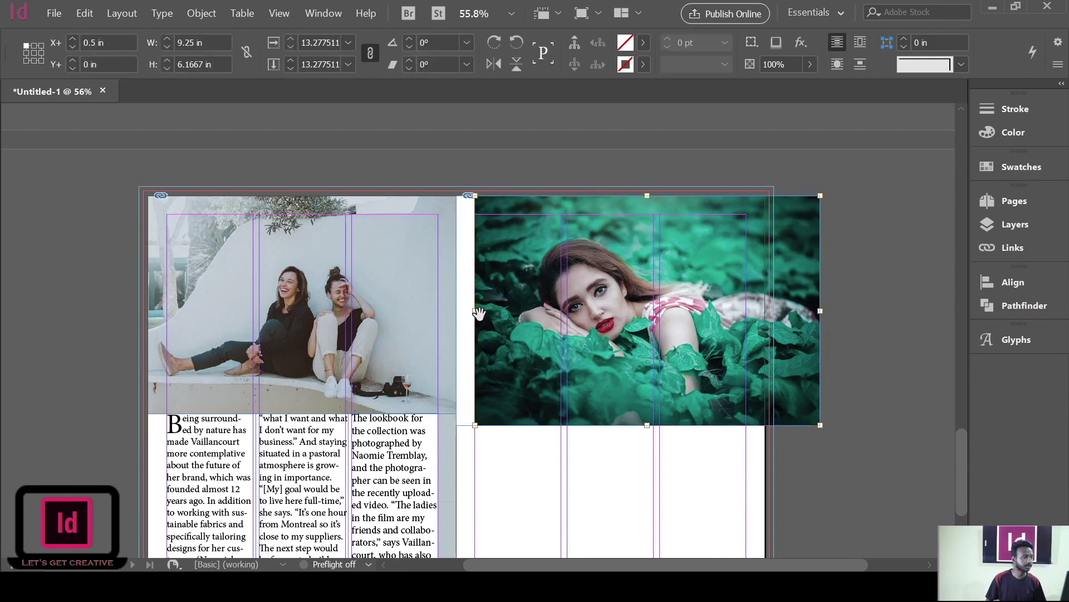
drag(476, 314, 457, 312)
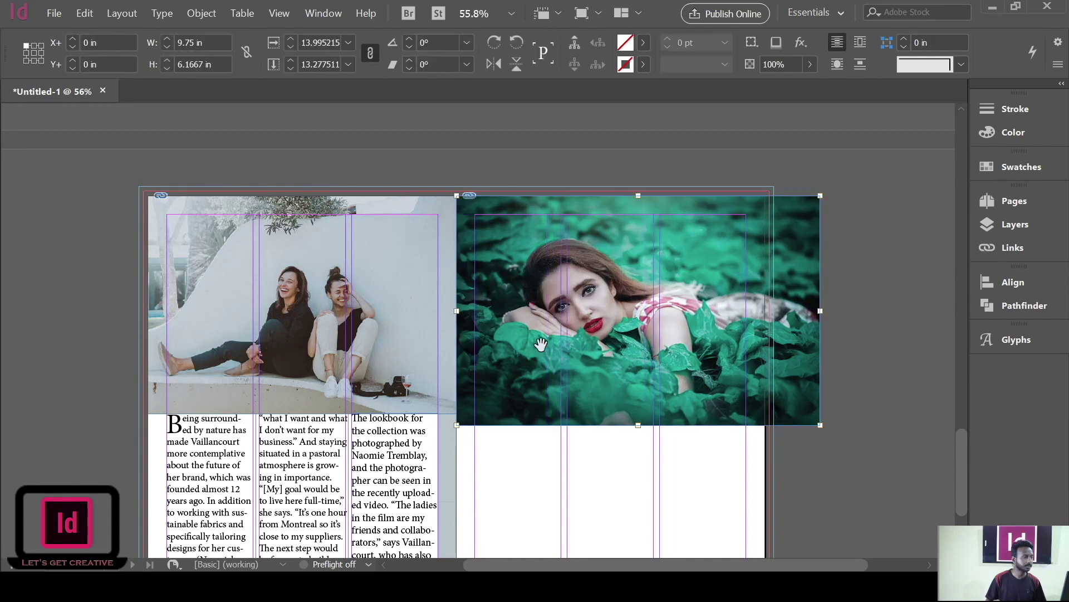
Step: Extend the page 7 photo's frame downward to about 6.67 in tall and select the image inside it
key(w)
scroll(882, 349, down, 2)
click(655, 315)
drag(637, 347, 639, 362)
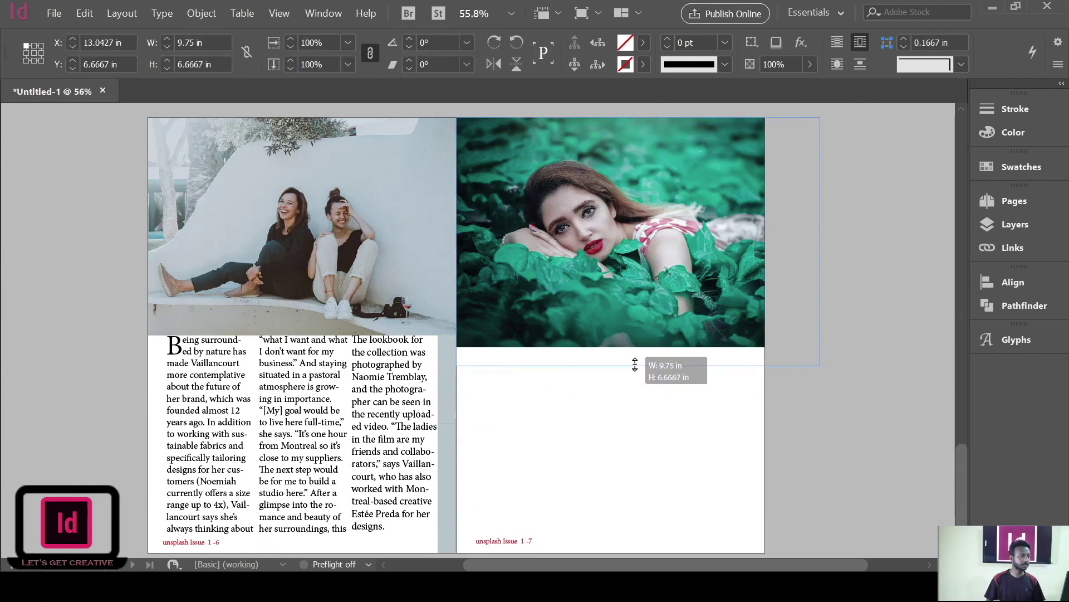
double_click(675, 304)
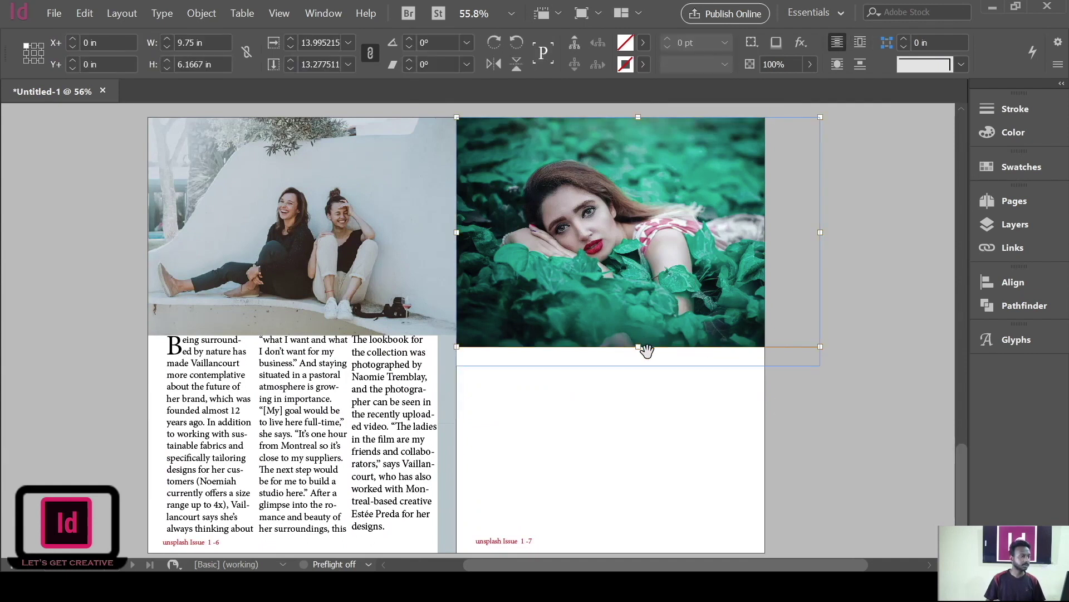
drag(638, 348, 776, 356)
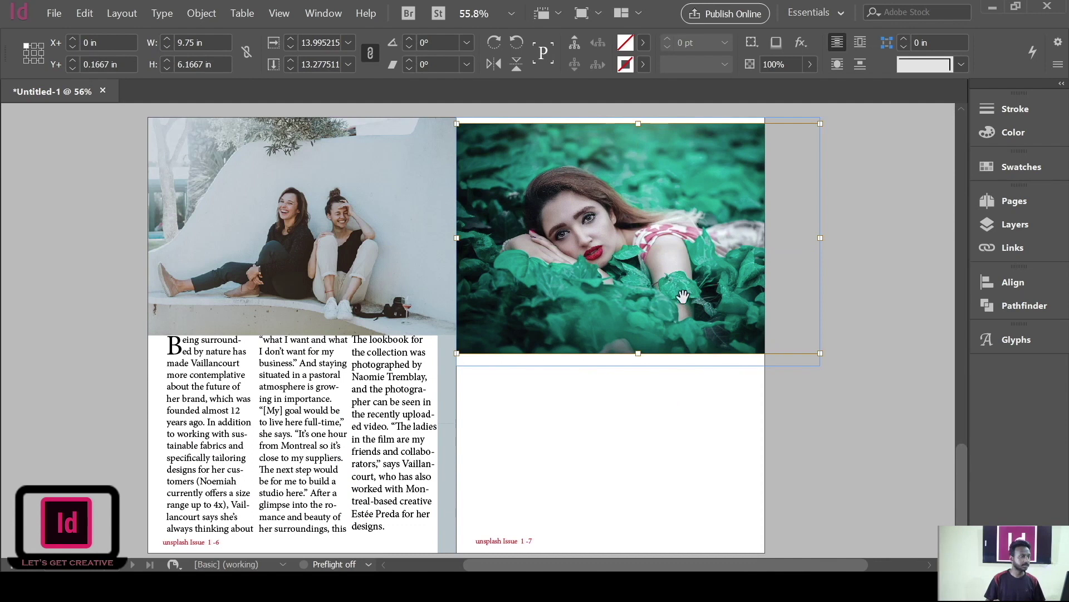
key(ctrl+z)
key(ctrl+z)
Step: Stretch the page 7 image downward to about 6.5 in tall and deselect it
key(Escape)
drag(637, 347, 638, 359)
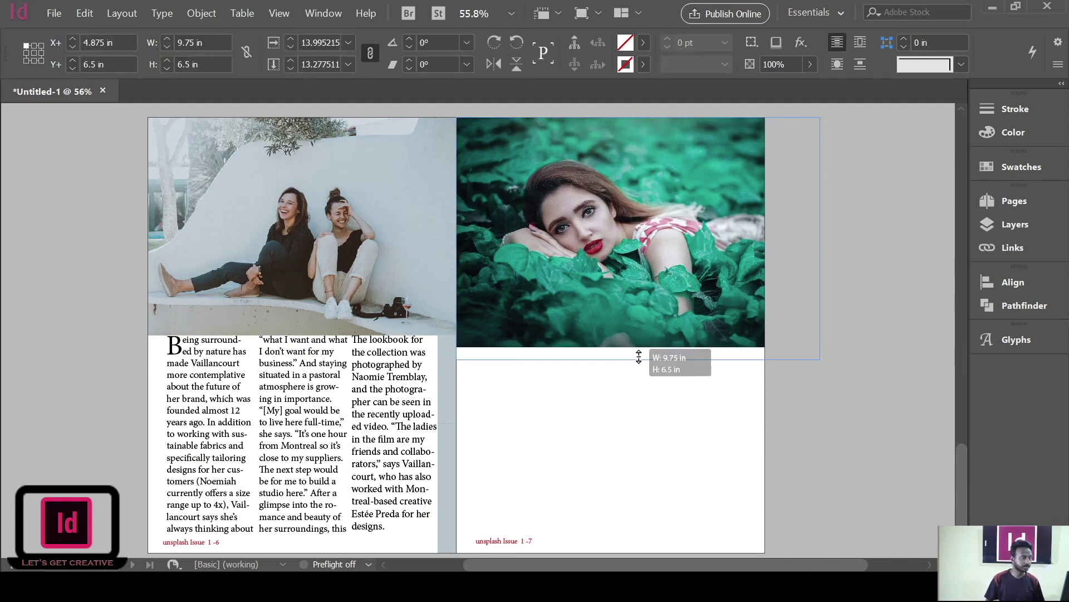
click(833, 403)
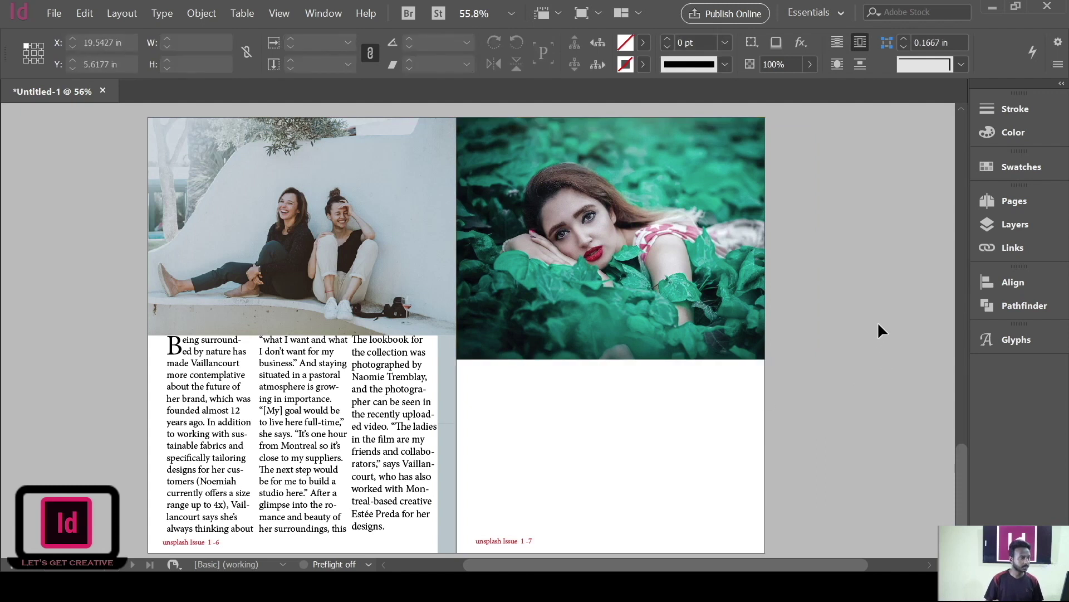
Step: Draw a rectangle about 2.88 by 11.19 in over page 7's first column and fill it with dark slate teal
key(w)
scroll(869, 347, down, 2)
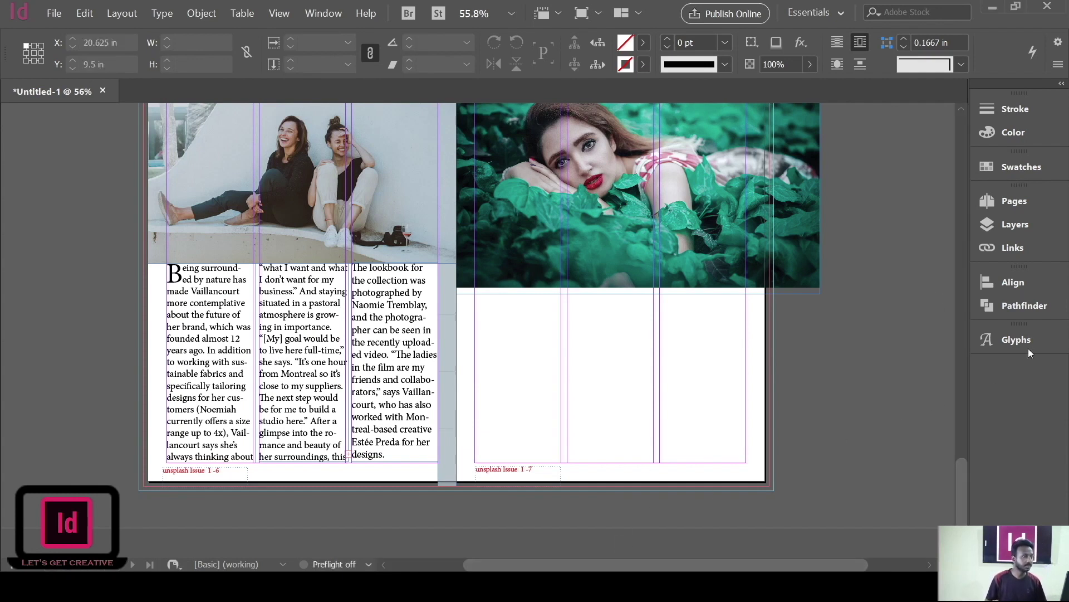
scroll(78, 229, up, 3)
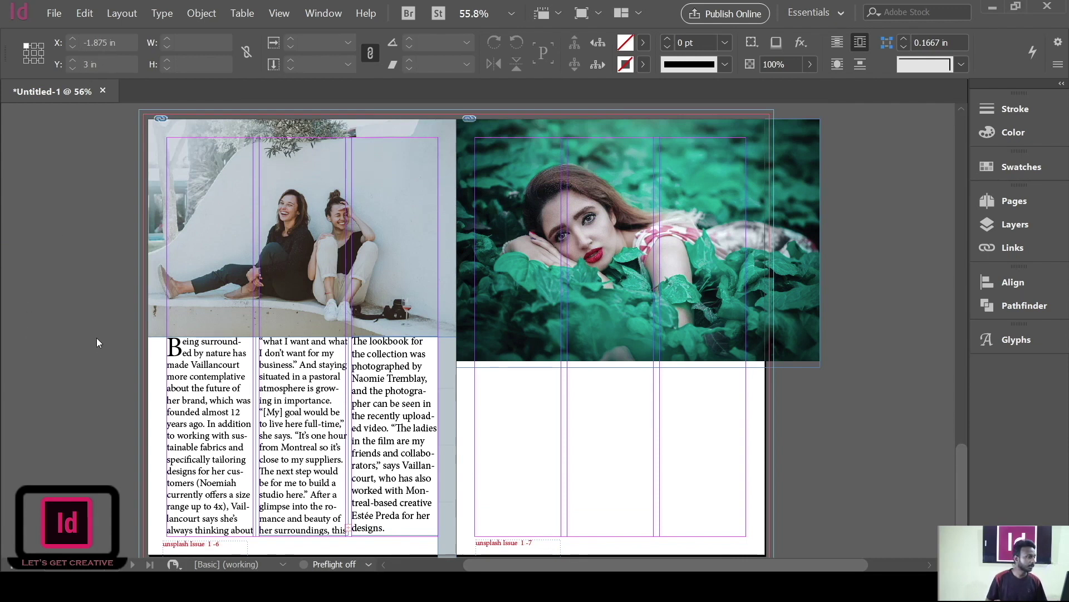
scroll(96, 337, up, 3)
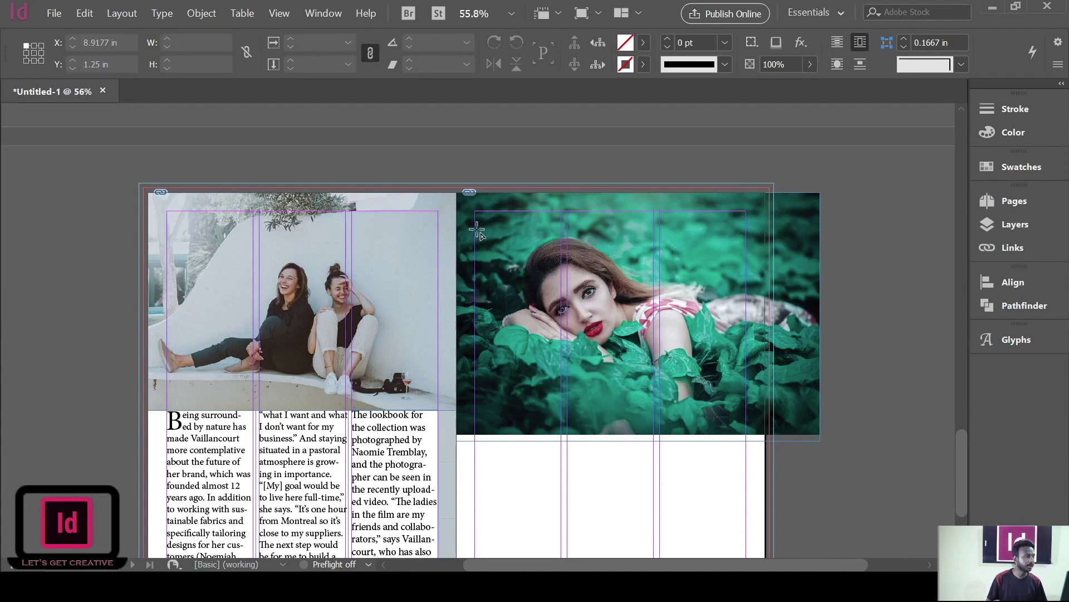
drag(460, 193, 569, 463)
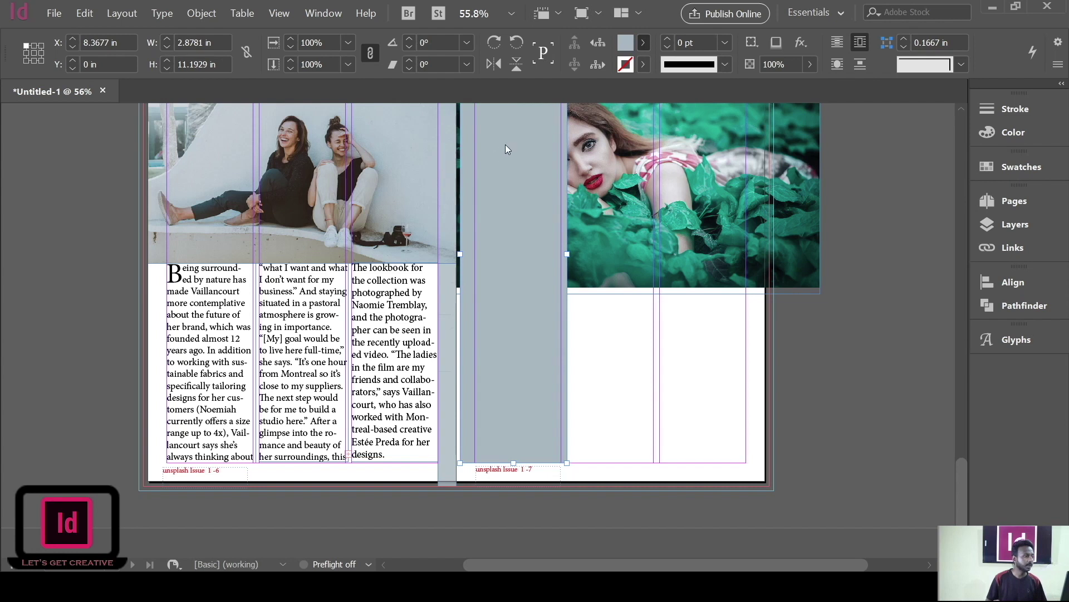
key(ctrl+z)
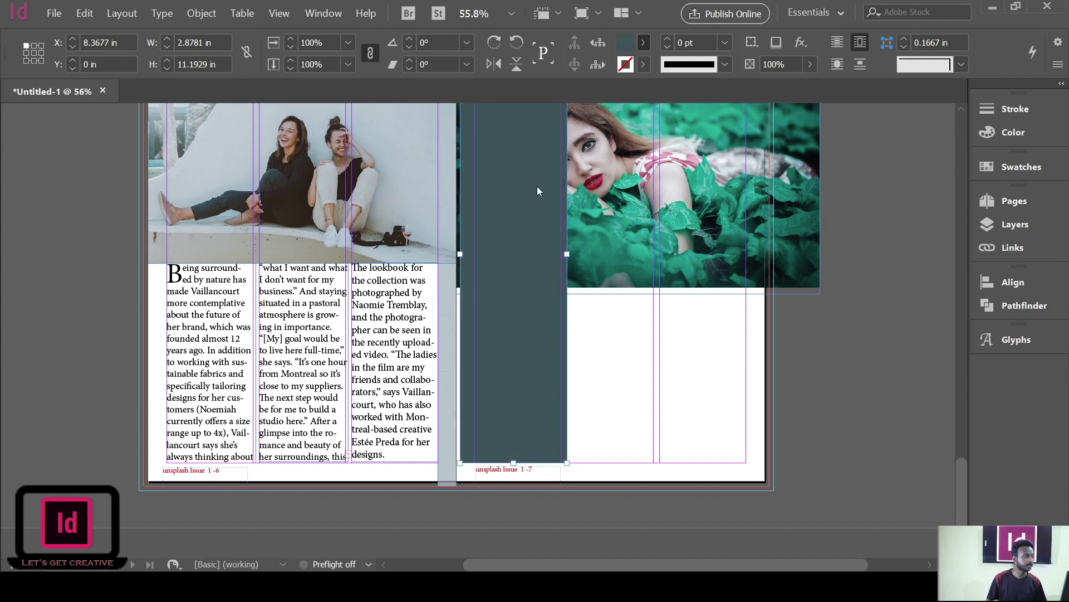
click(84, 165)
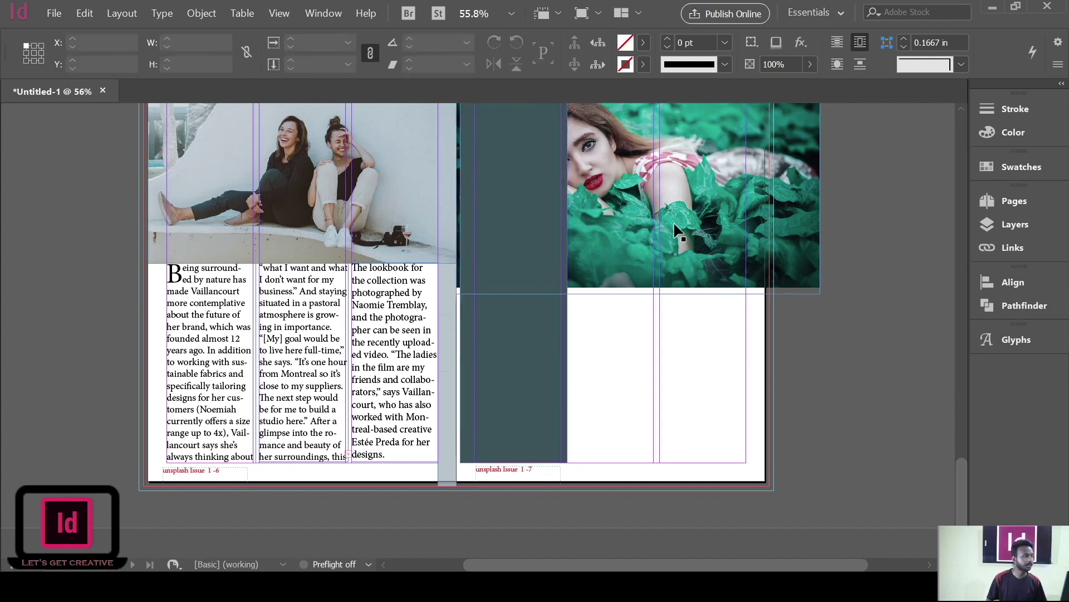
Step: Move the dark teal rectangle against the spine and up into the top bleed, to about X 8.18 in, Y -0.19 in
scroll(501, 269, up, 3)
click(495, 259)
key(Left)
key(Left)
key(Left)
key(Left)
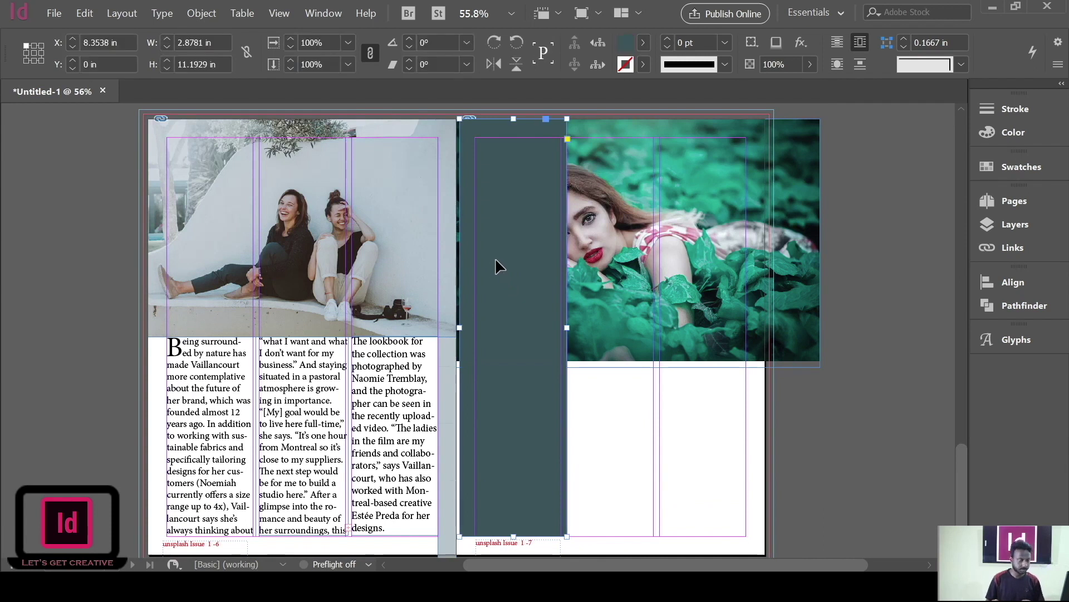
key(Left)
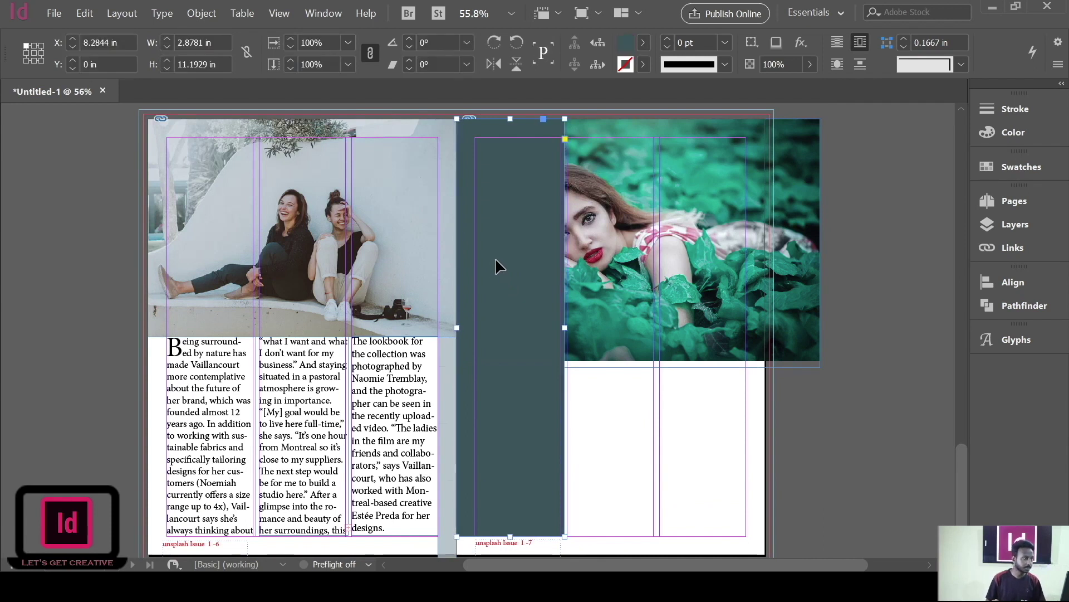
drag(558, 222, 555, 215)
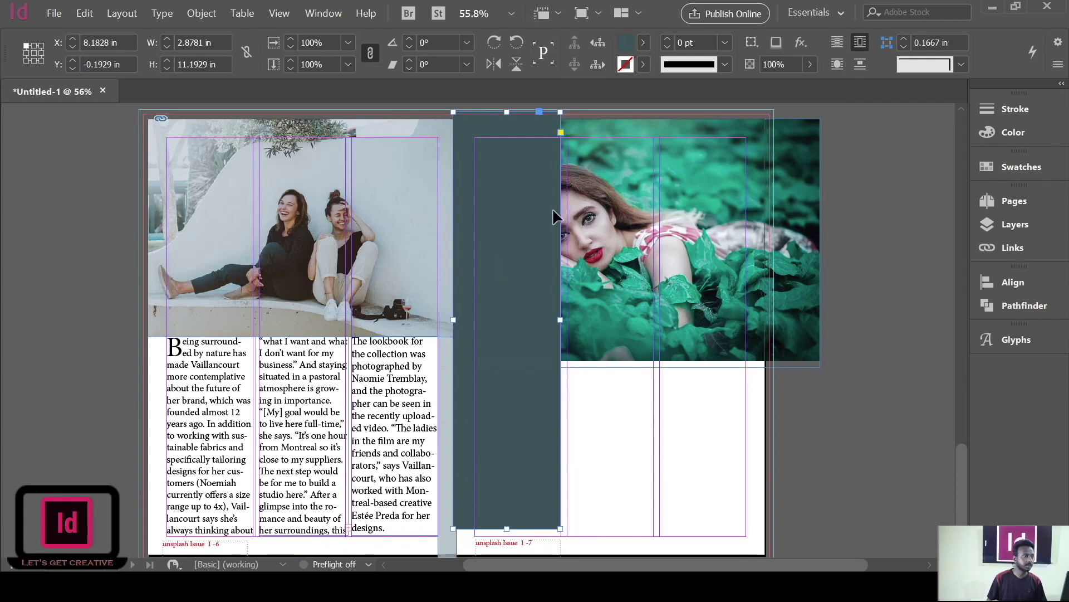
Step: Undo the last move of the dark teal rectangle on page 7 and lower its opacity to 72%
key(ctrl+z)
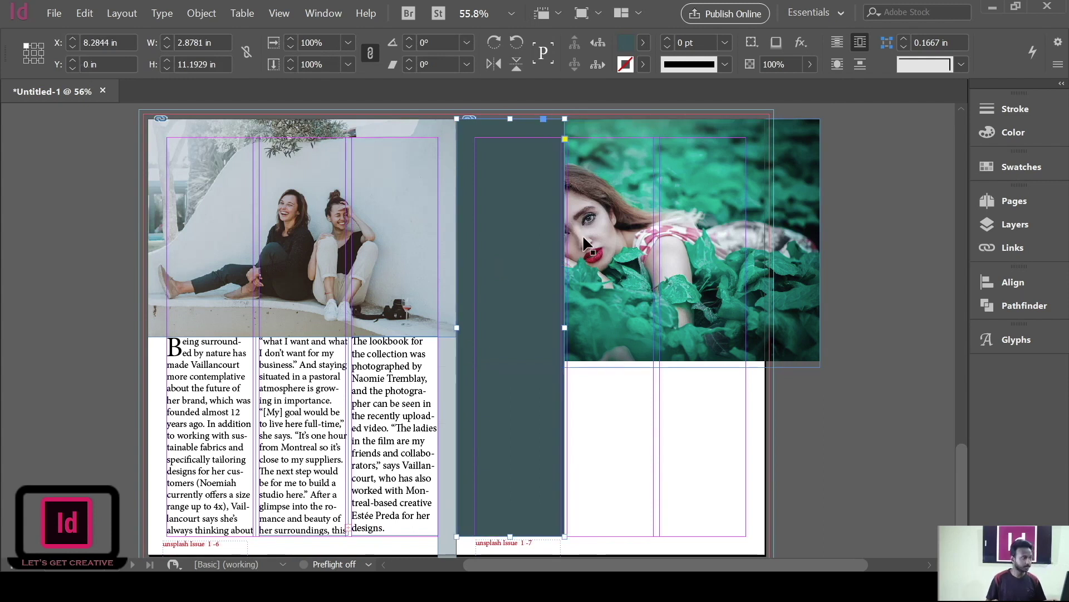
click(810, 64)
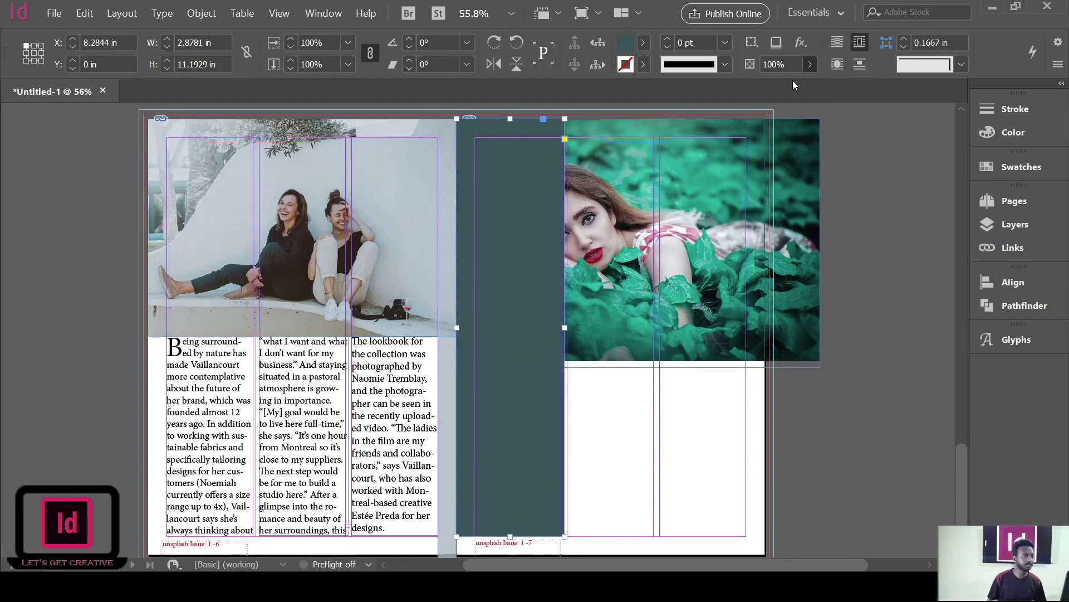
click(793, 81)
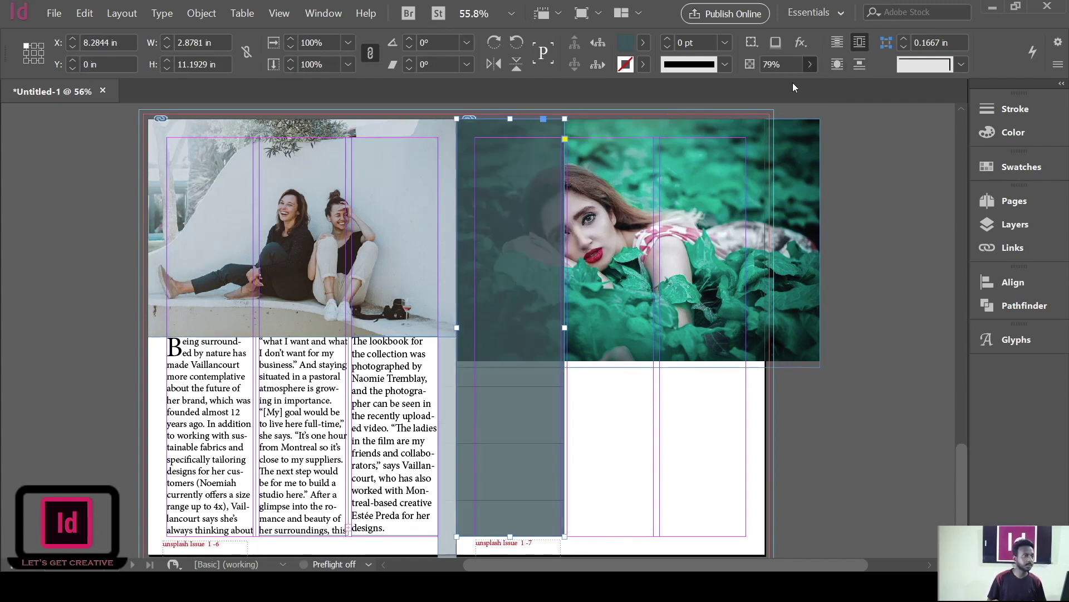
click(879, 143)
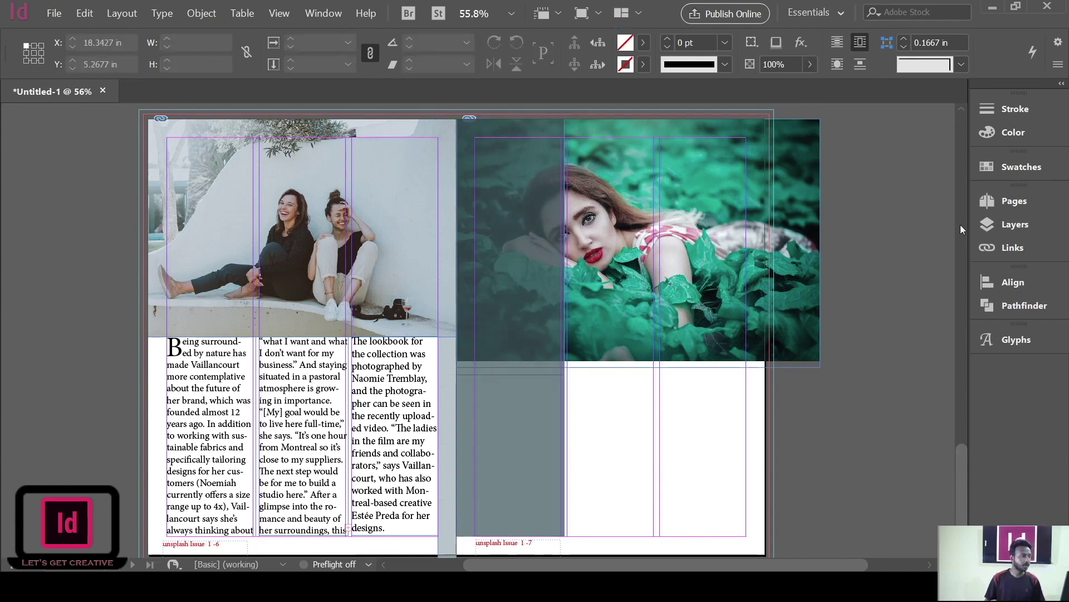
click(534, 417)
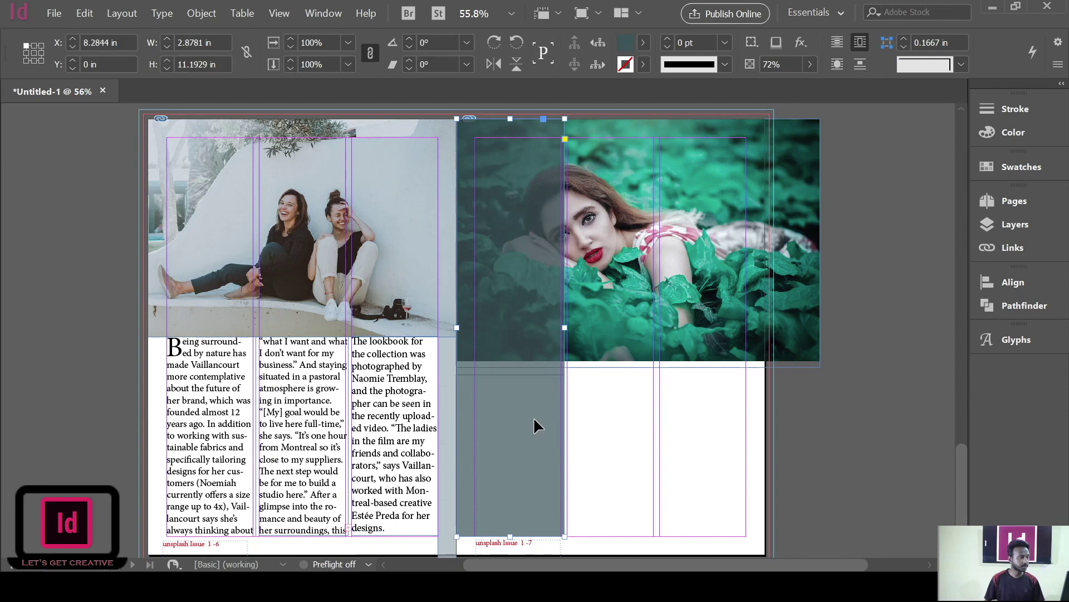
click(866, 427)
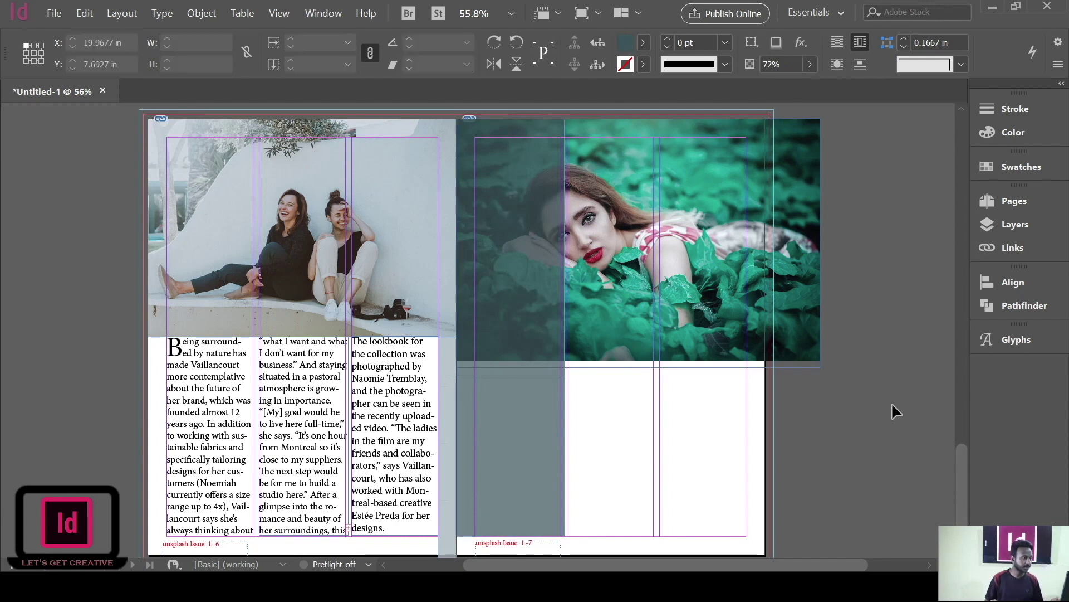
Step: Draw a text frame about 2.38 by 4.17 in over the teal band's lower part on page 7 and insert the Farfetch sustainability article
scroll(842, 377, down, 2)
scroll(842, 378, up, 3)
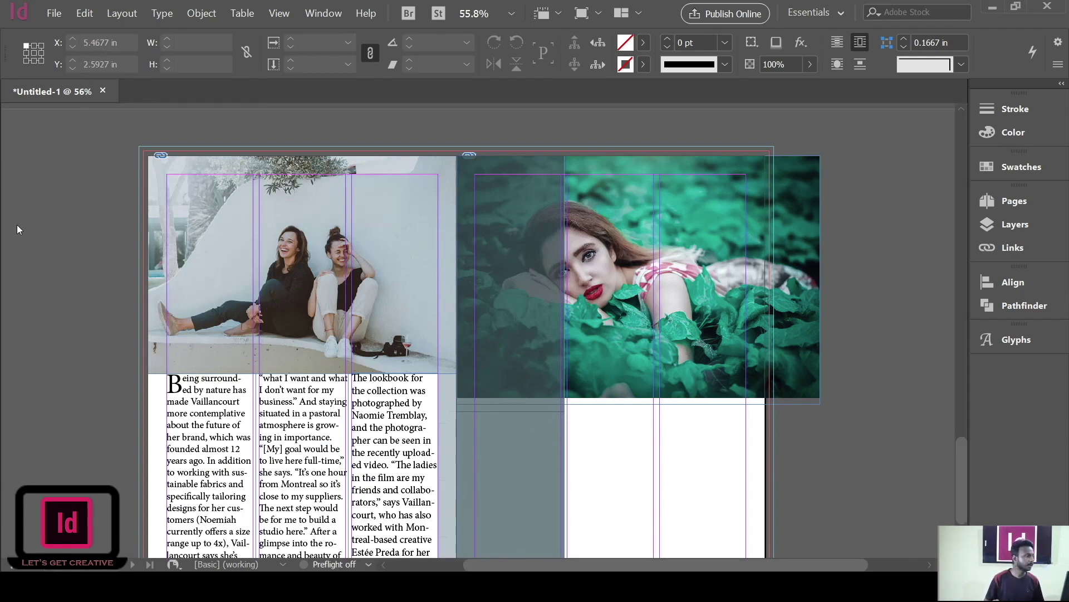
key(t)
scroll(539, 291, down, 3)
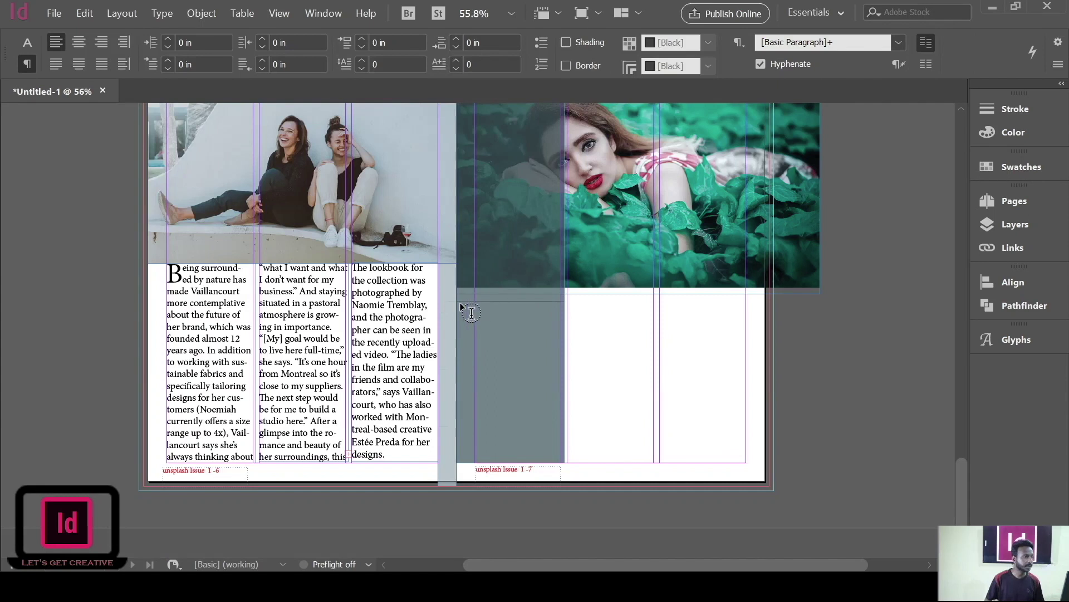
drag(476, 305, 561, 458)
key(Escape)
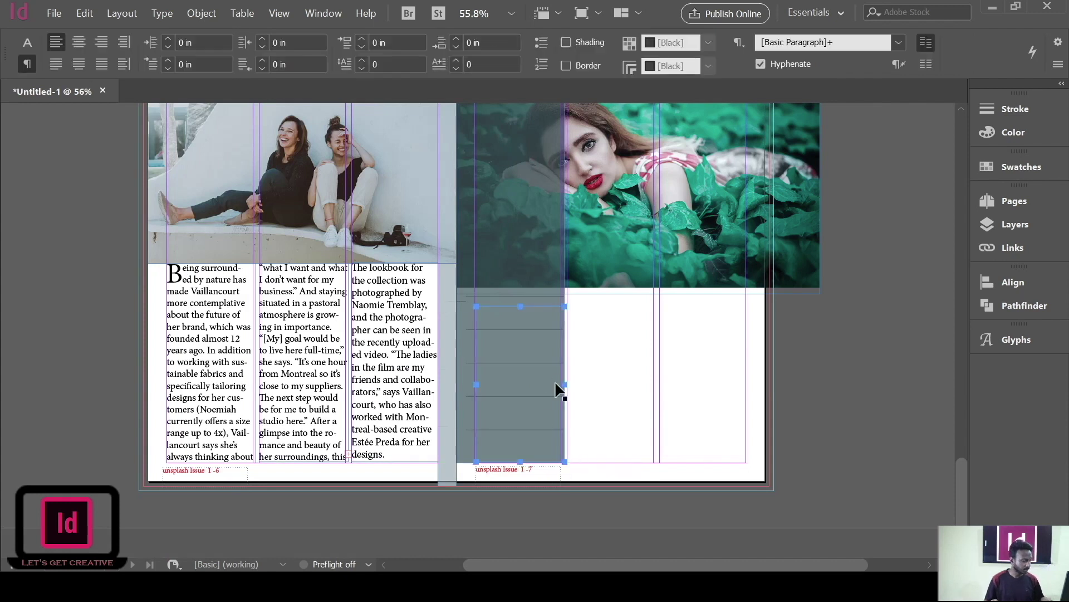
key(ctrl+shift+a)
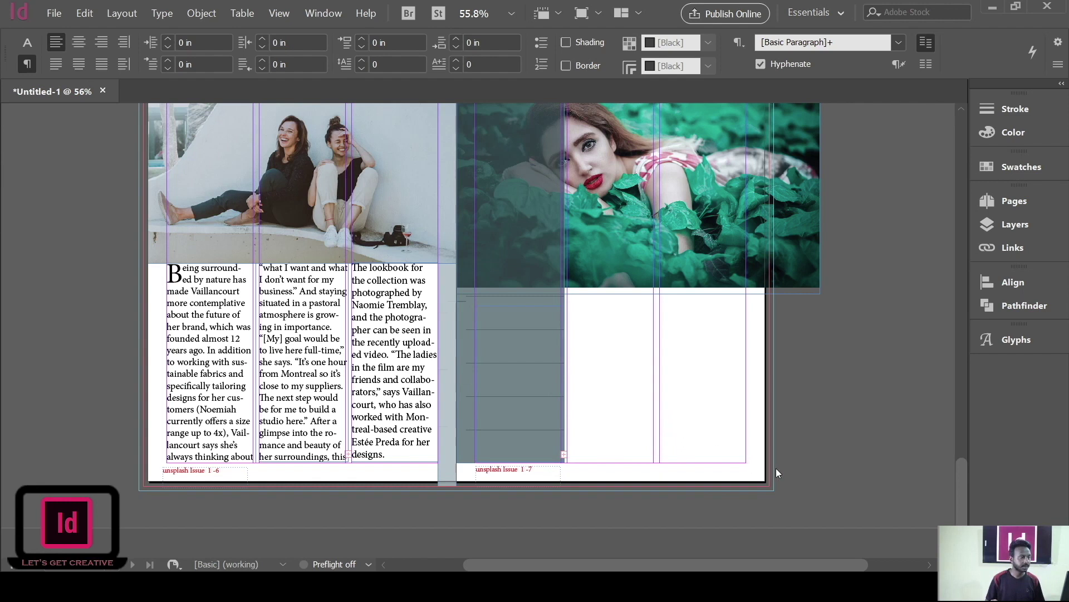
text(E-commerce giant Farfetch has announced the launch of a new online sustainability calculator designed to help consumers gain a better understanding of the environmental impact of their purchases. The fashion footprint tool outlines the impact of specific materials used within a piece, as well as the savings they would make if they opted to buy the item second-hand. To coincide with the launch of the calculator, Farfetch also released a report in partnership with the London Waste and Recycling Board which focused on the pre-owned market (in the US, UK)
Step: Set the font size of the Farfetch article text in page 7's first column to 21 pt
drag(533, 429, 469, 306)
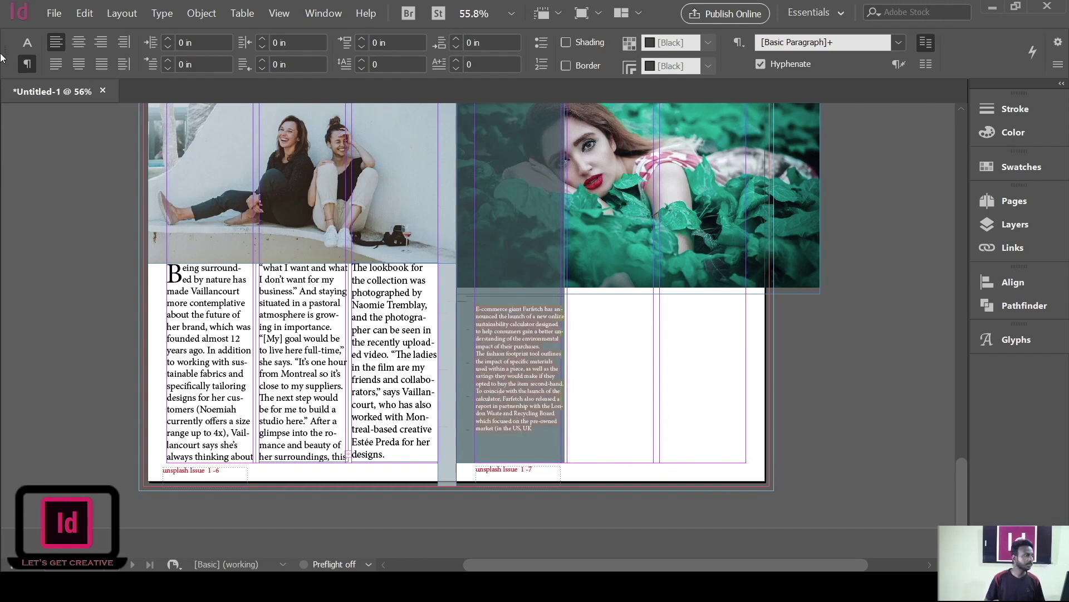
click(28, 44)
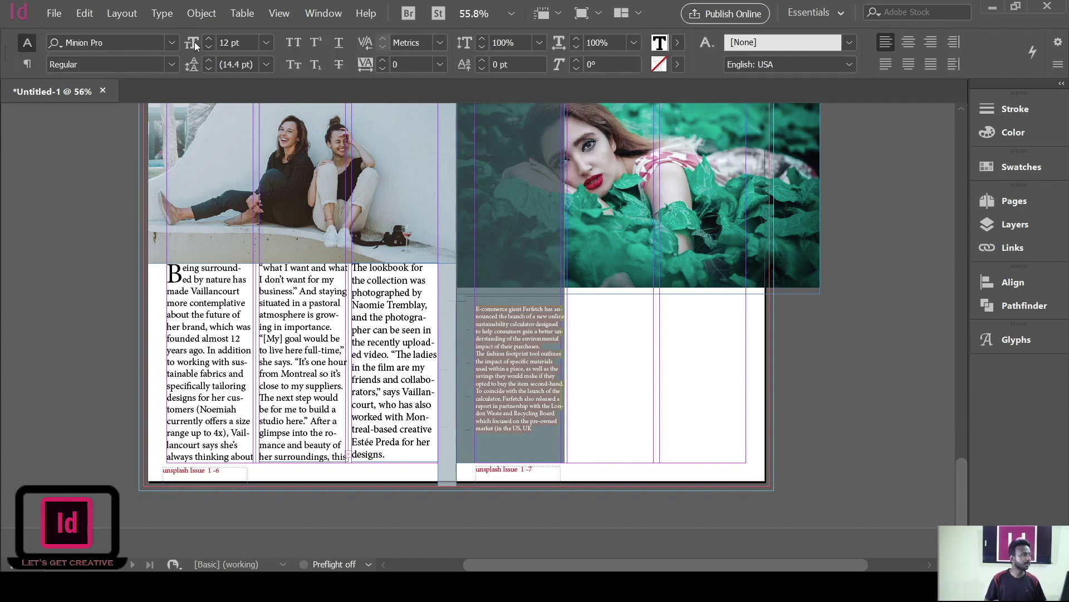
click(209, 38)
click(210, 38)
click(209, 38)
click(210, 38)
click(209, 39)
click(210, 39)
click(209, 38)
click(210, 38)
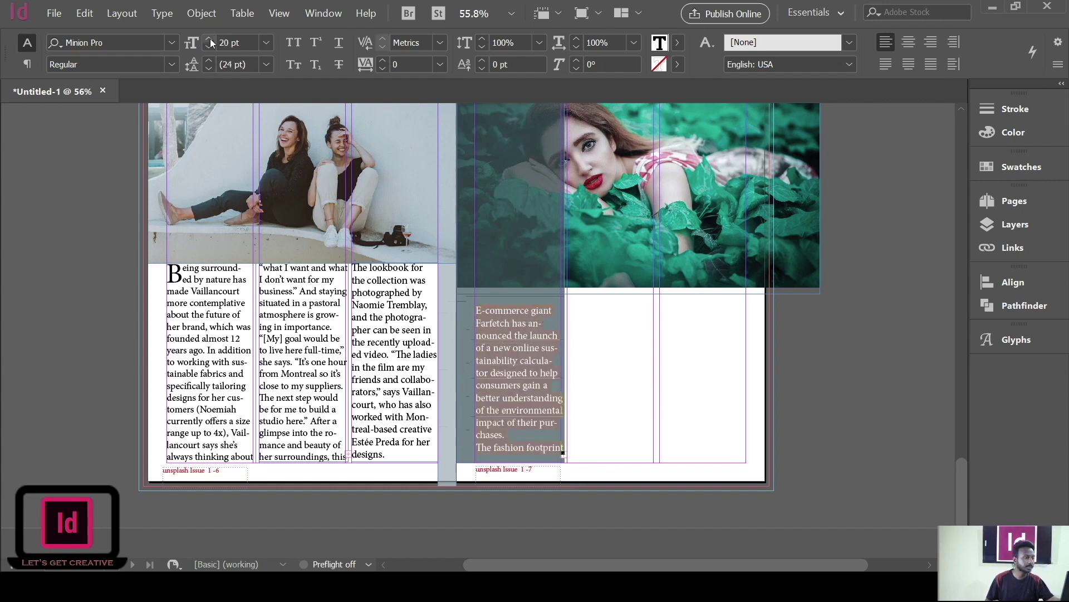
click(209, 38)
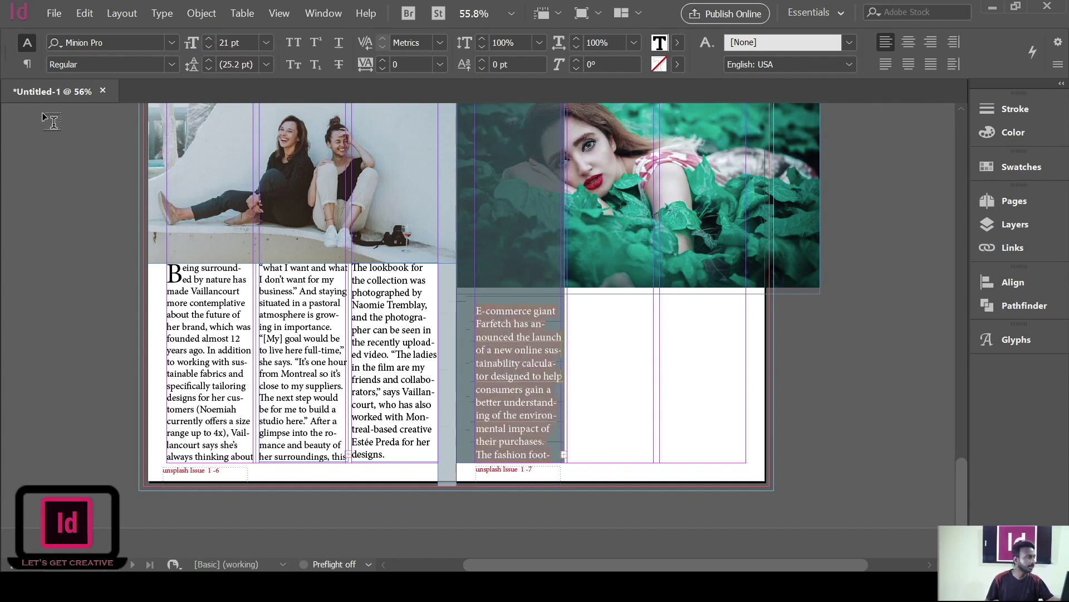
Step: Thread the article's overflow text into two frames, each about 2.31 by 4.5 in, in page 7's second and third columns below the photo
key(Escape)
click(564, 453)
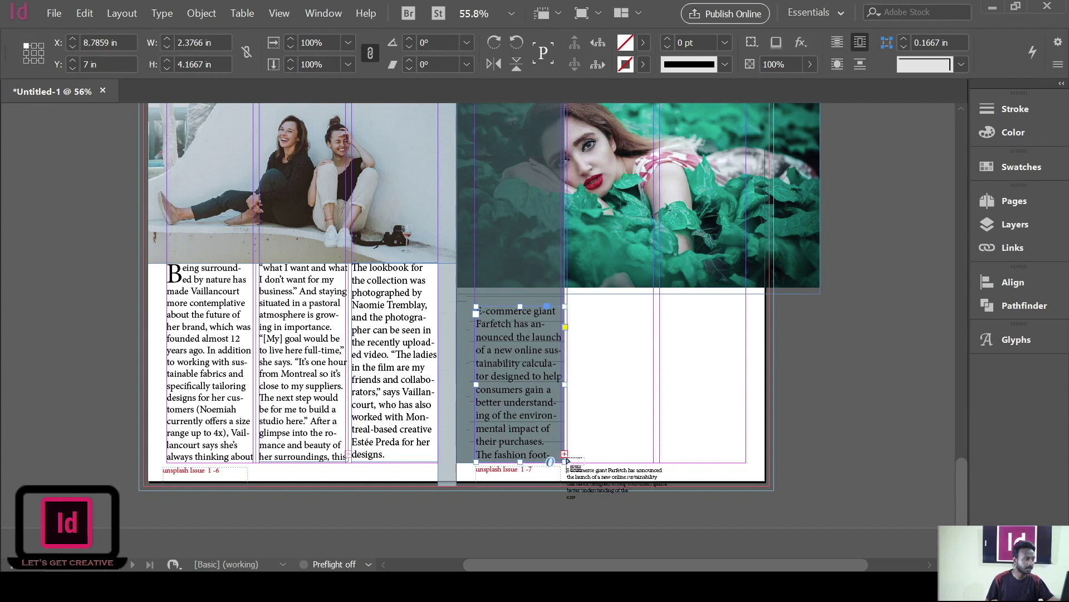
drag(569, 295, 655, 463)
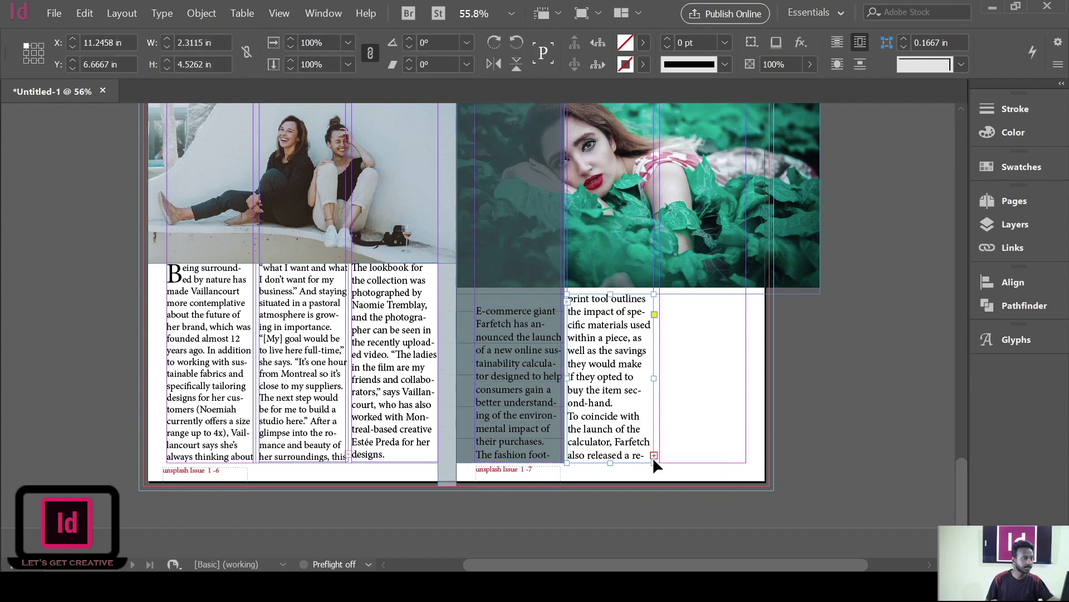
click(654, 455)
drag(660, 295, 747, 462)
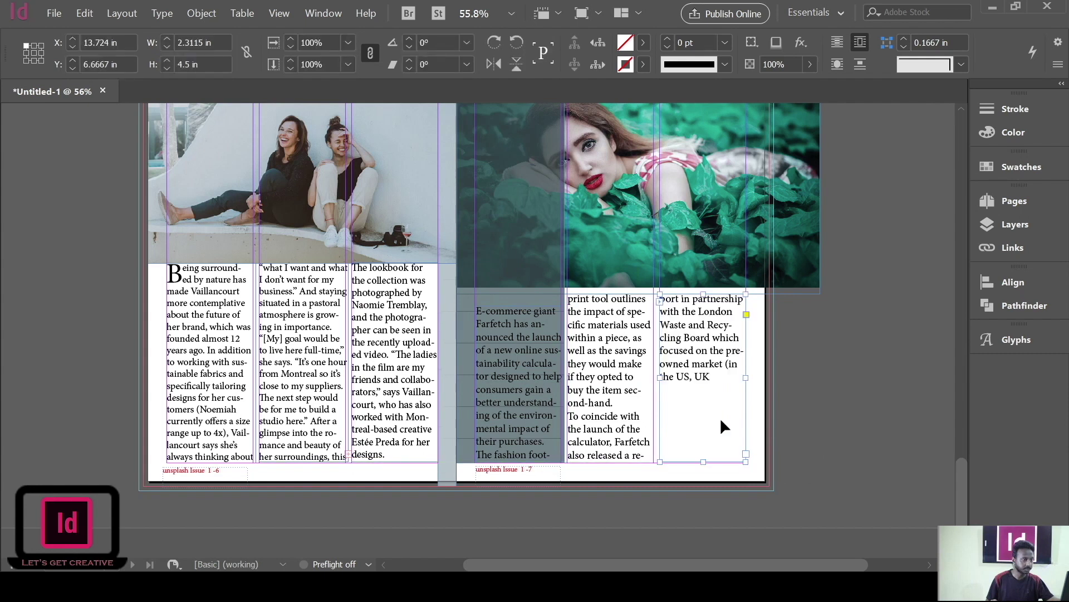
Step: Nudge the first-column text frame on page 7 upward until its first line is level with the neighbouring columns
click(512, 382)
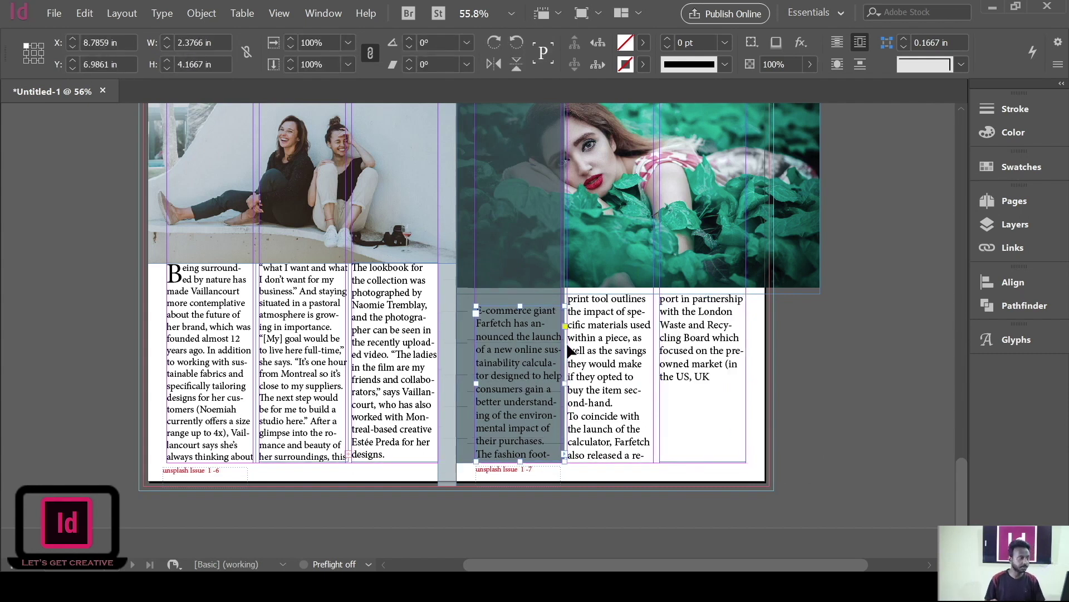
key(shift+Up)
key(Up)
key(Up)
key(Up)
key(Up)
key(Up)
key(Up)
key(Up)
key(Up)
key(Up)
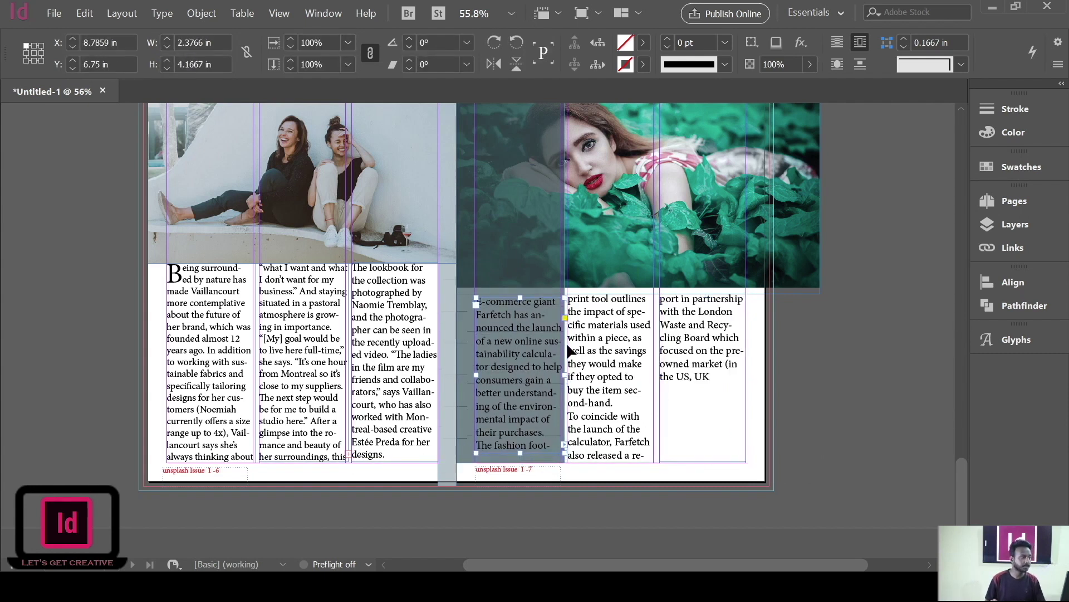
key(Up)
key(Up)
key(Up)
click(900, 359)
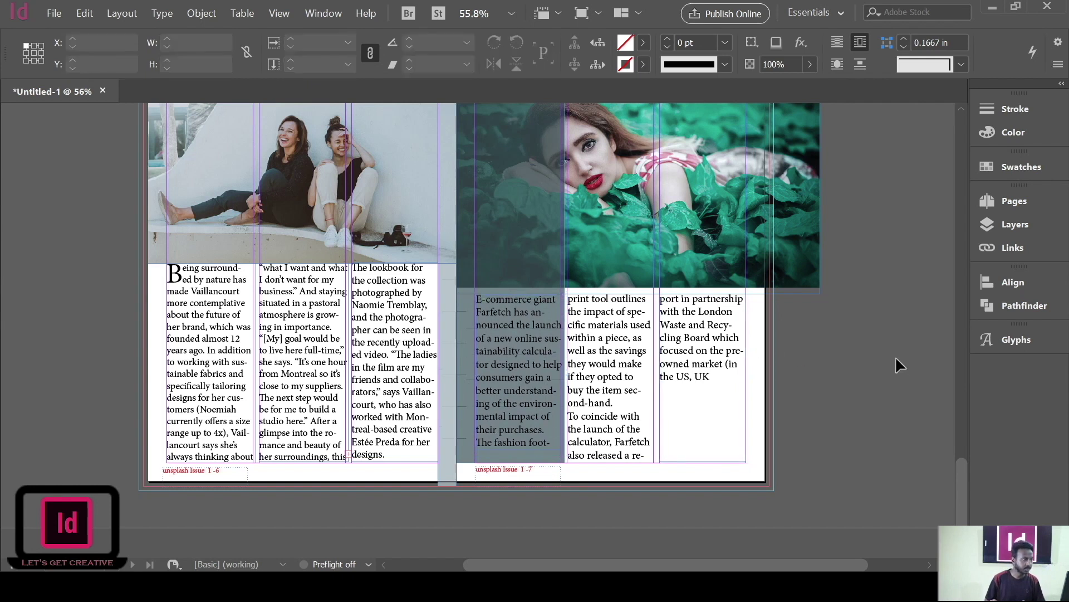
Step: Extend the bottom edge of page 7's first-column text frame down to the bottom margin
click(513, 422)
mouse_move(522, 453)
mouse_down()
mouse_move(522, 477)
mouse_move(521, 461)
mouse_up()
click(791, 472)
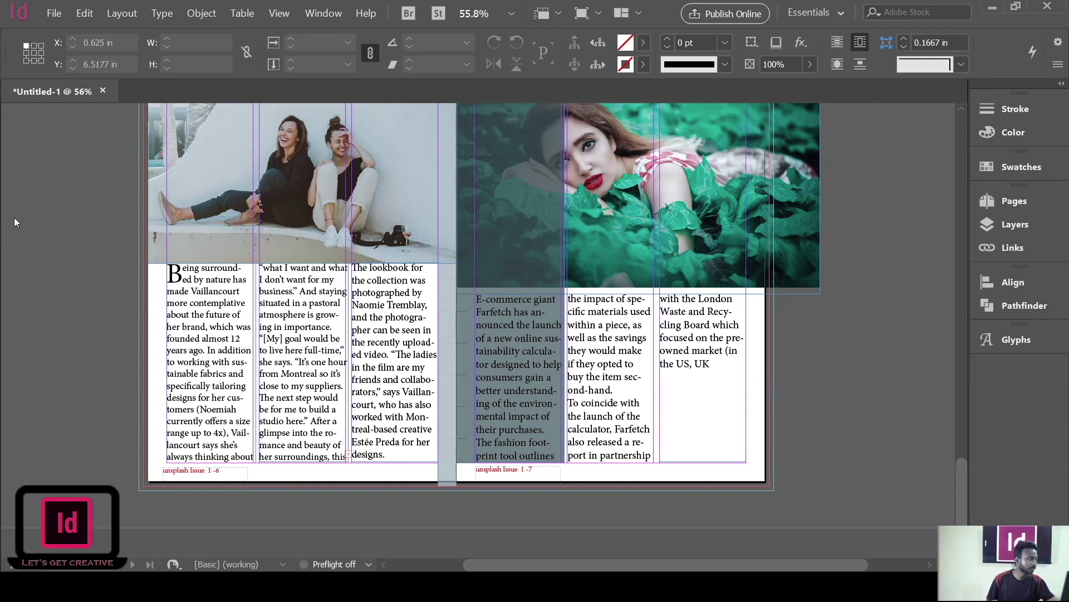
Step: Color the opening text magenta in both articles: "E-commerce" on page 7 and "Being s" on page 6
key(t)
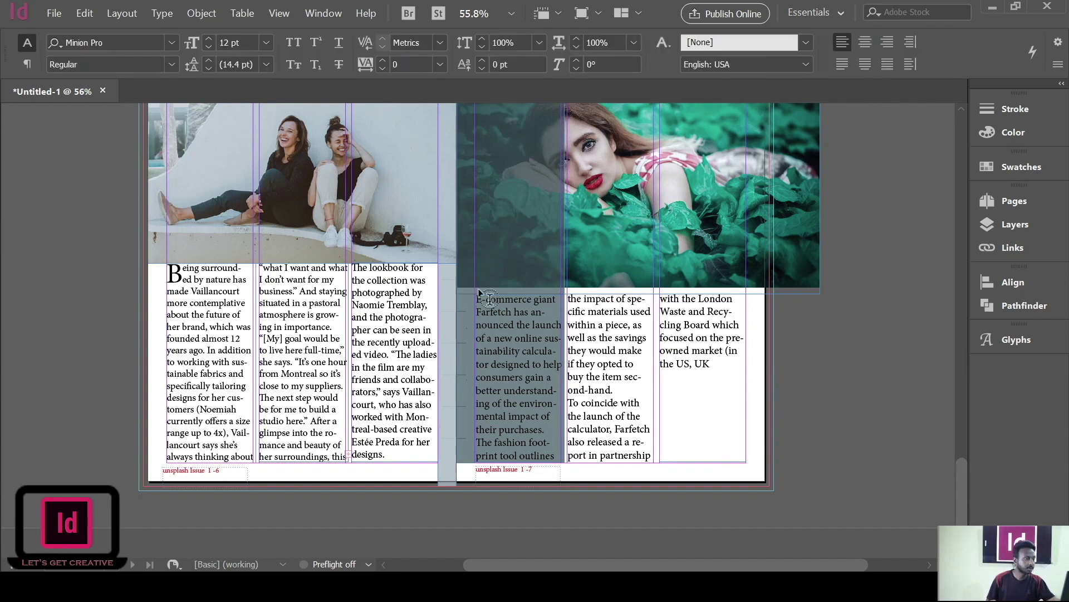
drag(531, 299, 475, 299)
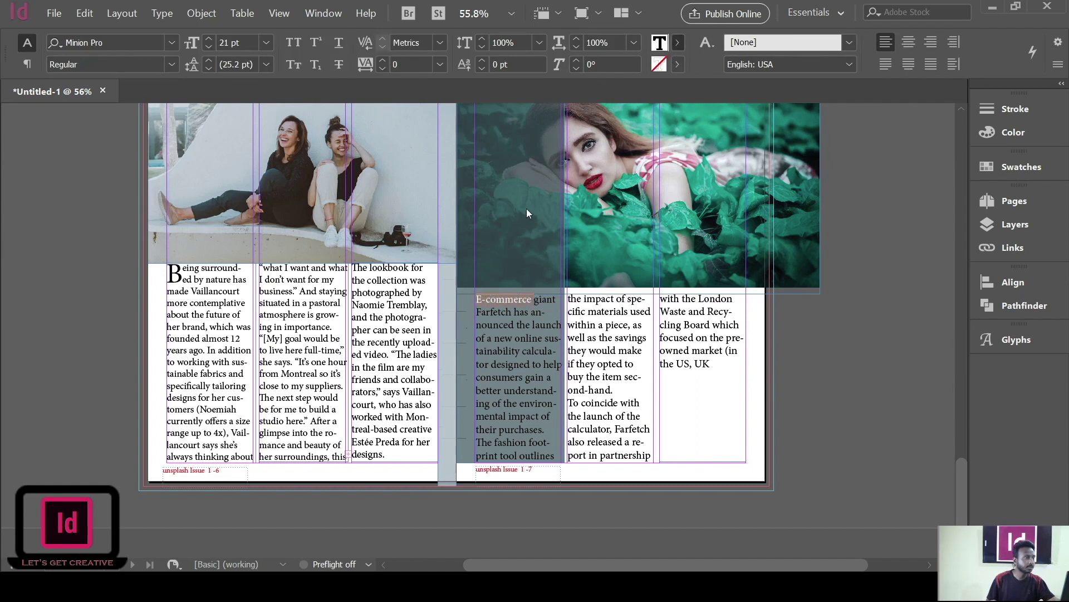
click(532, 301)
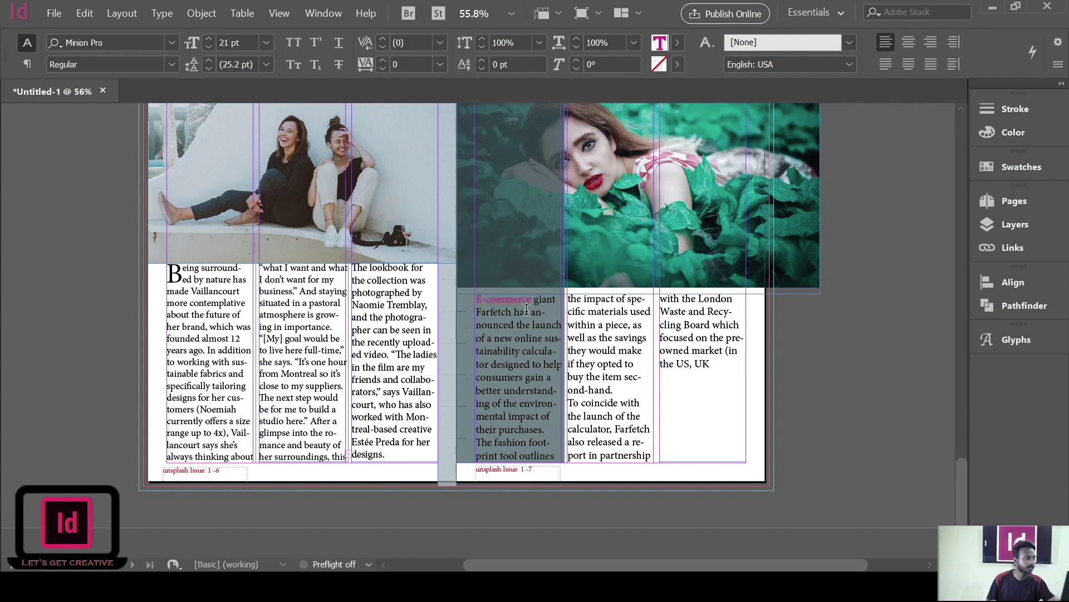
drag(205, 270, 167, 273)
click(226, 274)
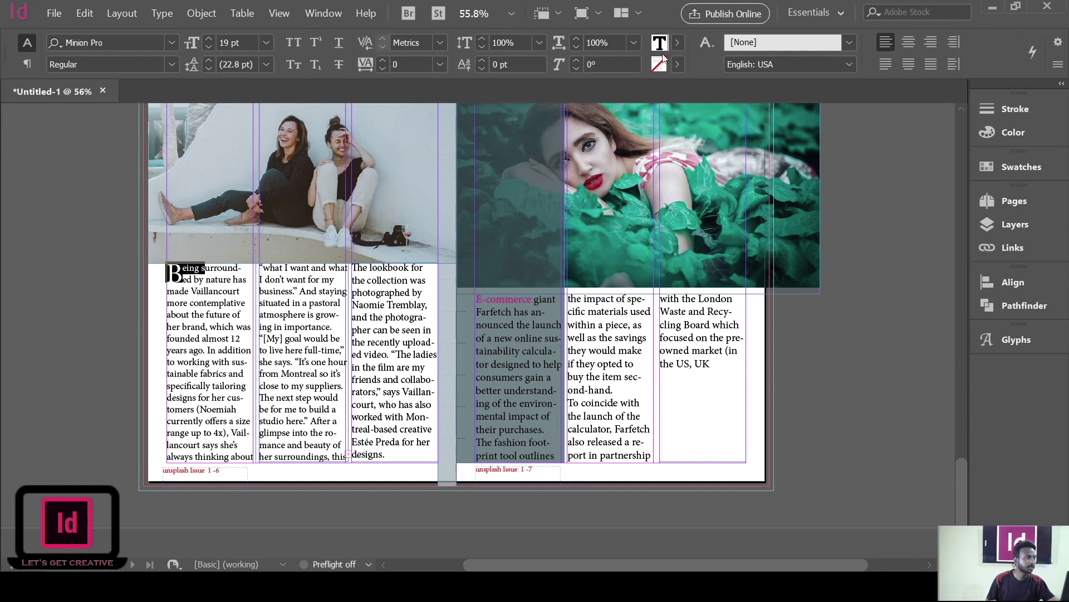
click(234, 278)
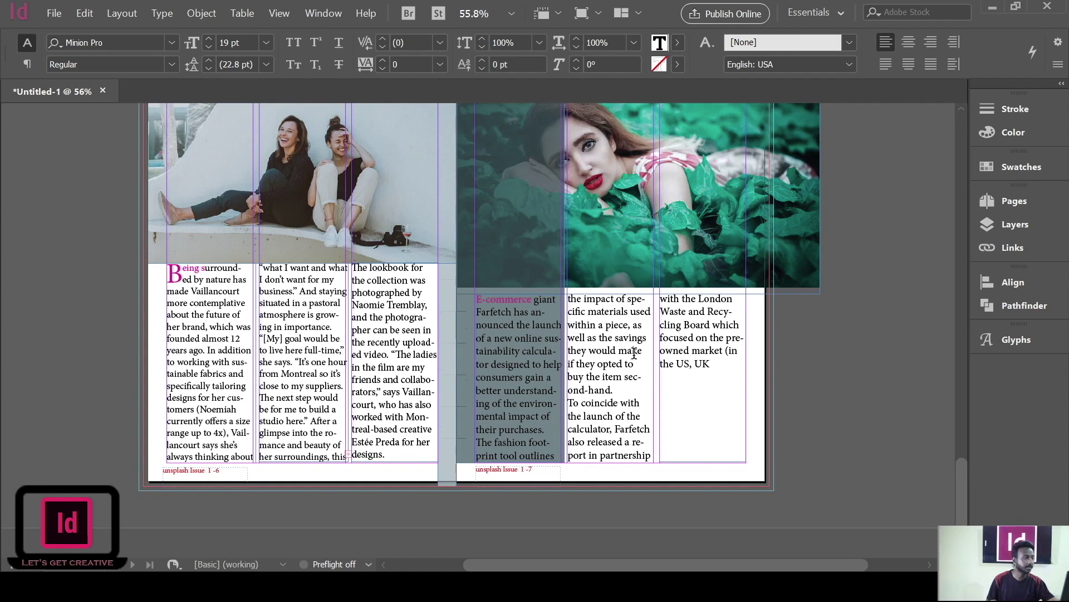
Step: Review the layout of the finished spreads, from pages 6 and 7 back to the Content spread on pages 2 and 3
scroll(619, 388, up, 3)
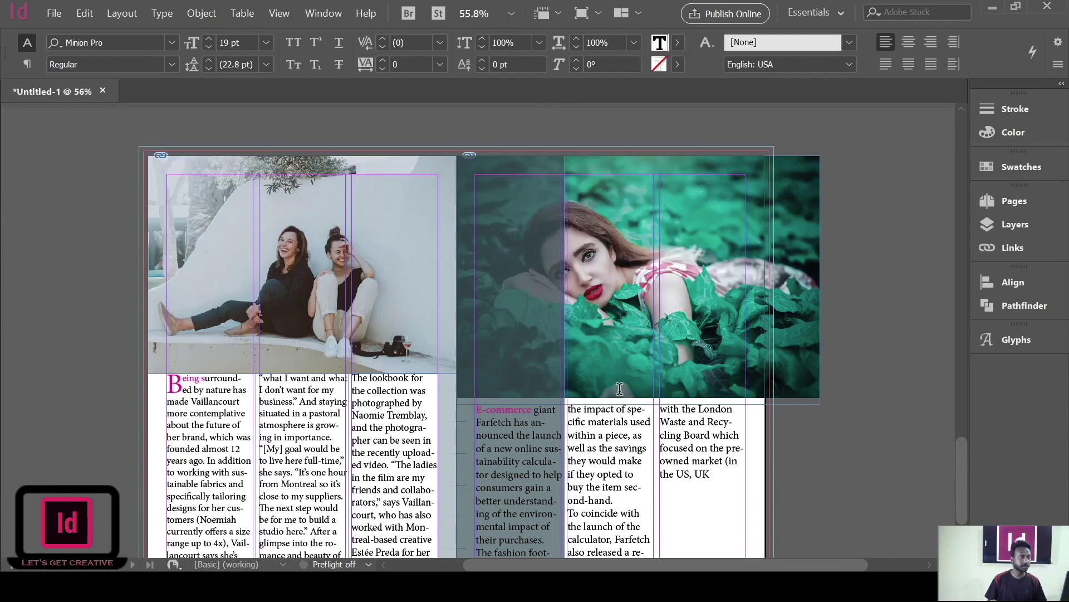
scroll(620, 388, down, 20)
scroll(620, 389, up, 9)
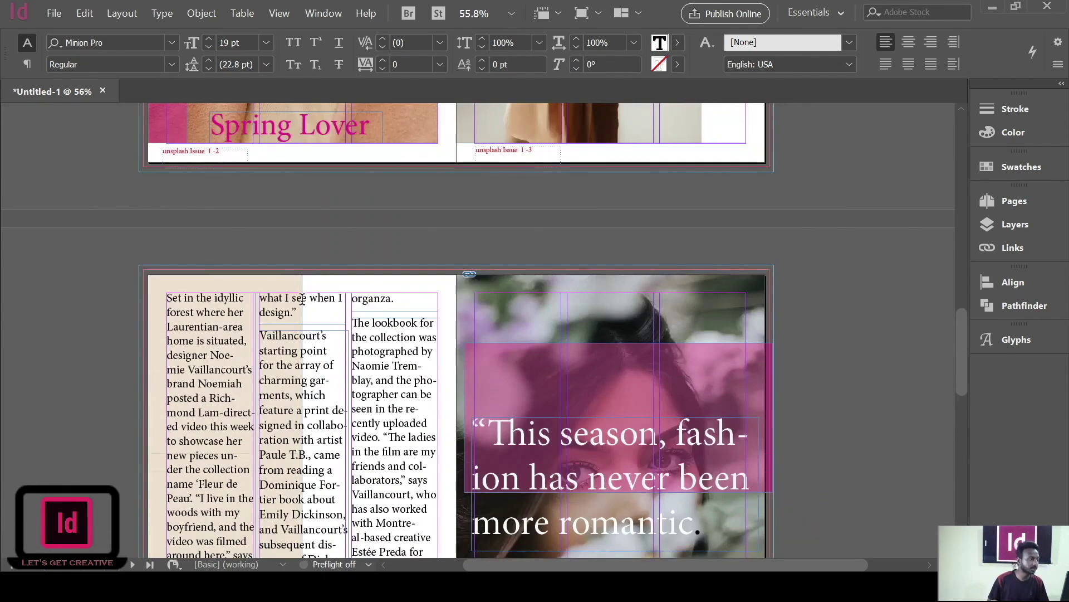
scroll(301, 299, up, 12)
scroll(311, 311, down, 2)
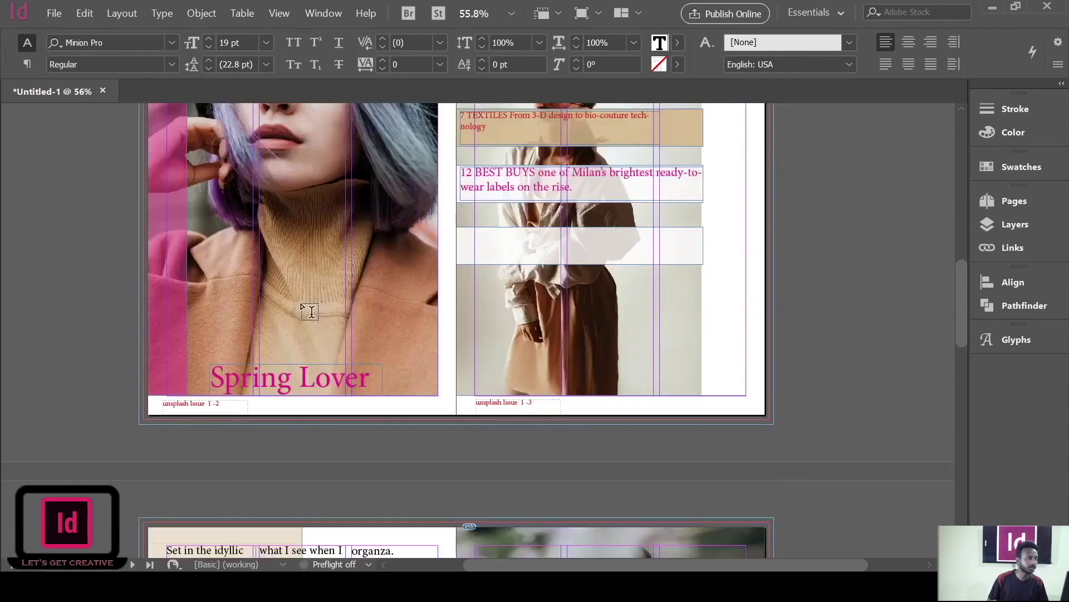
scroll(311, 311, down, 15)
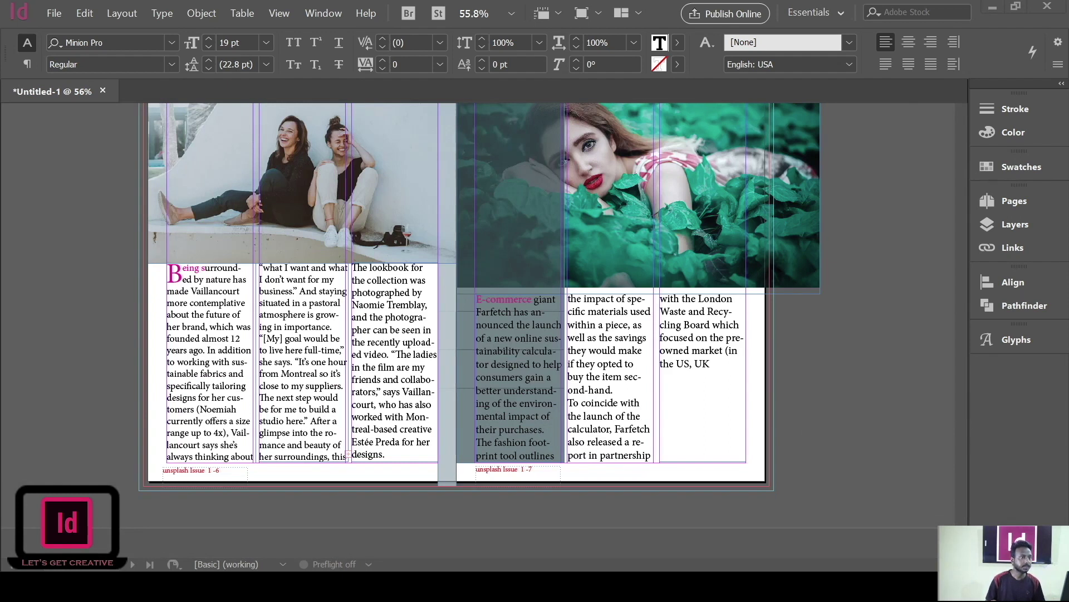
scroll(759, 475, up, 4)
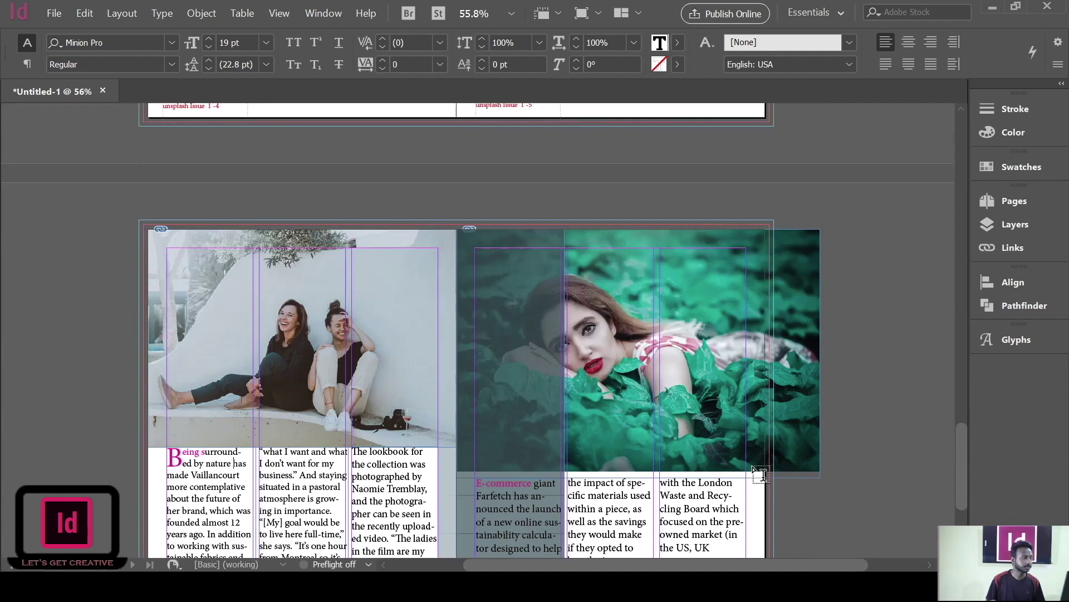
scroll(758, 475, up, 4)
scroll(830, 416, up, 2)
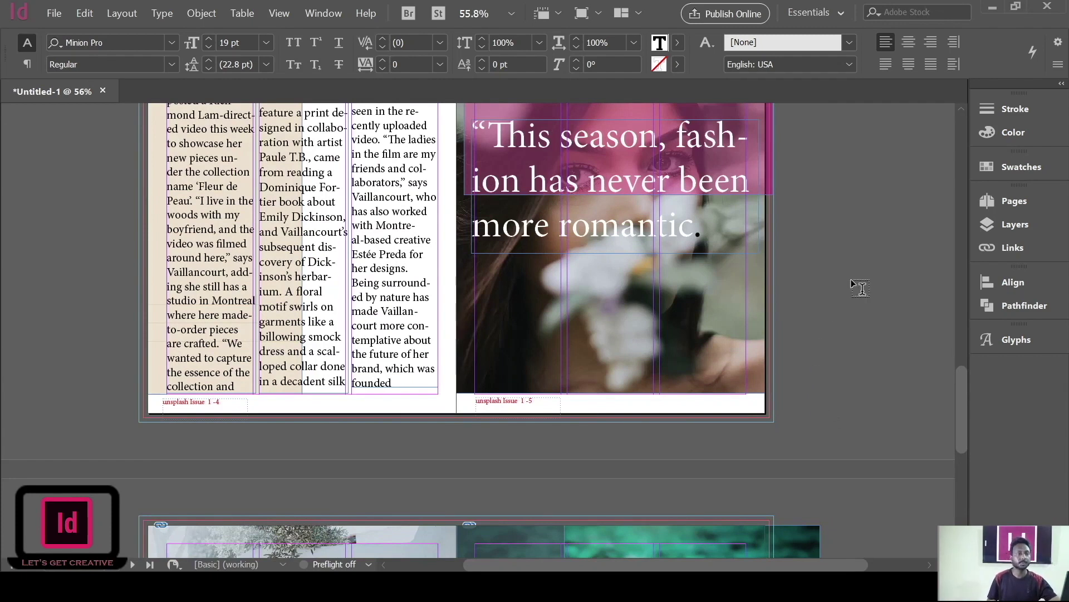
scroll(860, 288, up, 9)
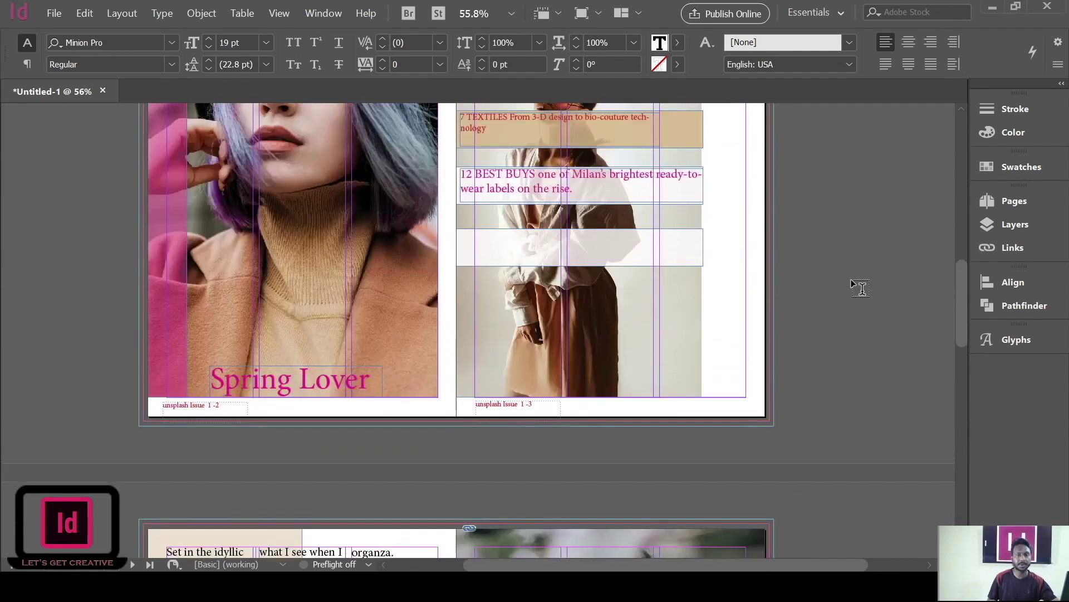
scroll(860, 287, up, 4)
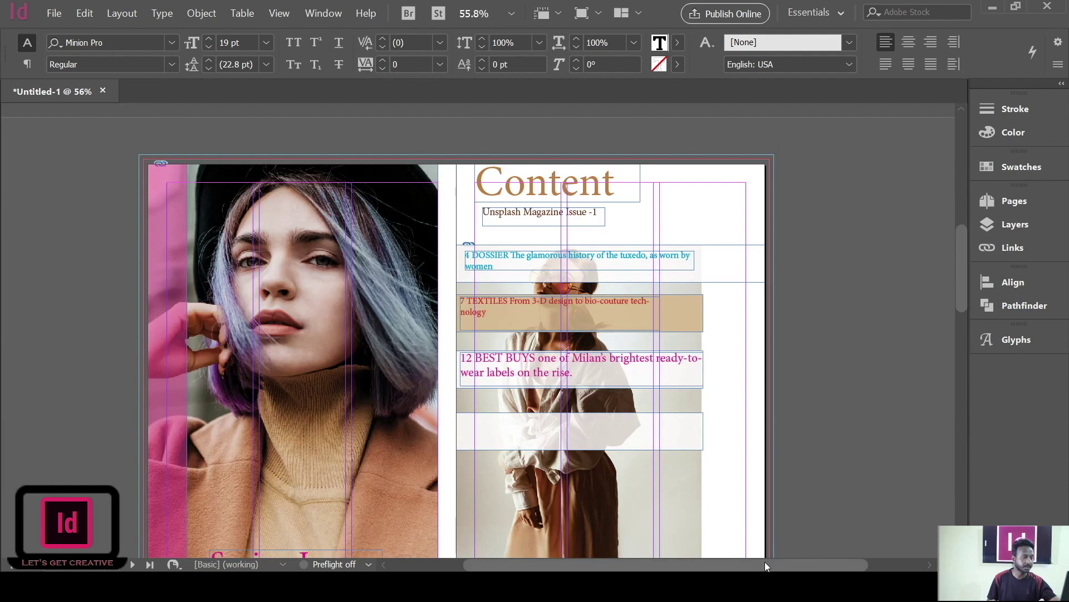
scroll(766, 567, left, 2)
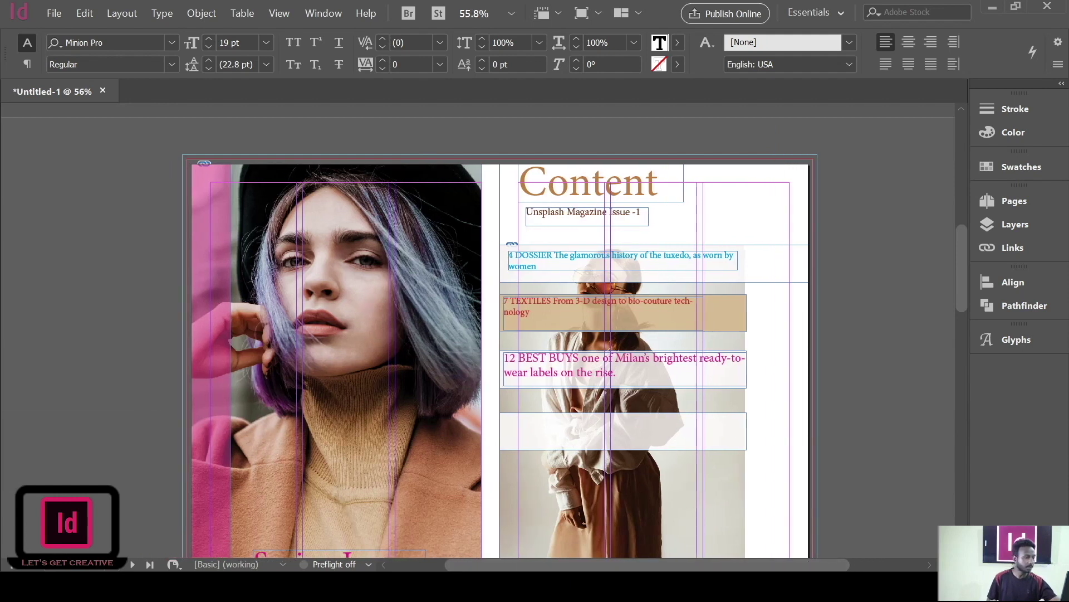